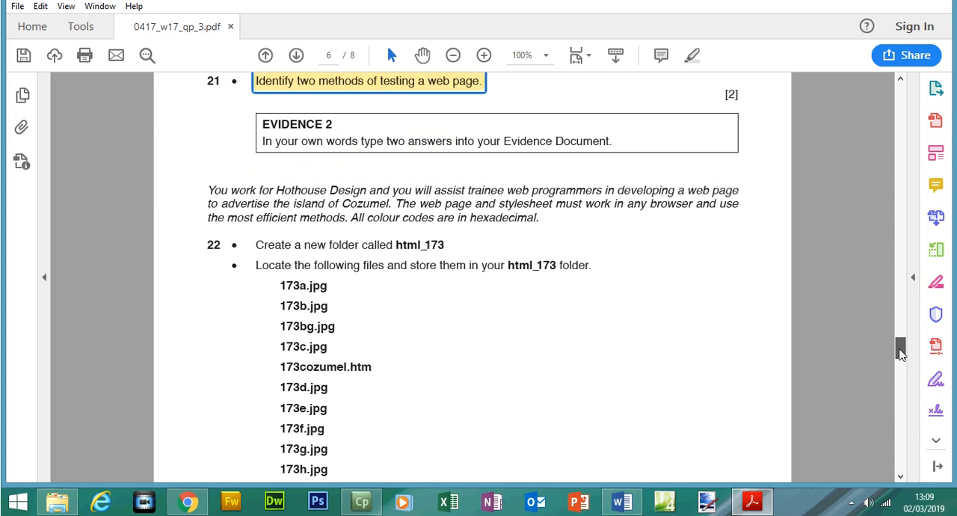
- Highlight the italic introductory paragraph about Hothouse Design above question 22 in the exam paper
{"action": "left_click_drag", "start_coordinate": [209, 151], "coordinate": [544, 203]}
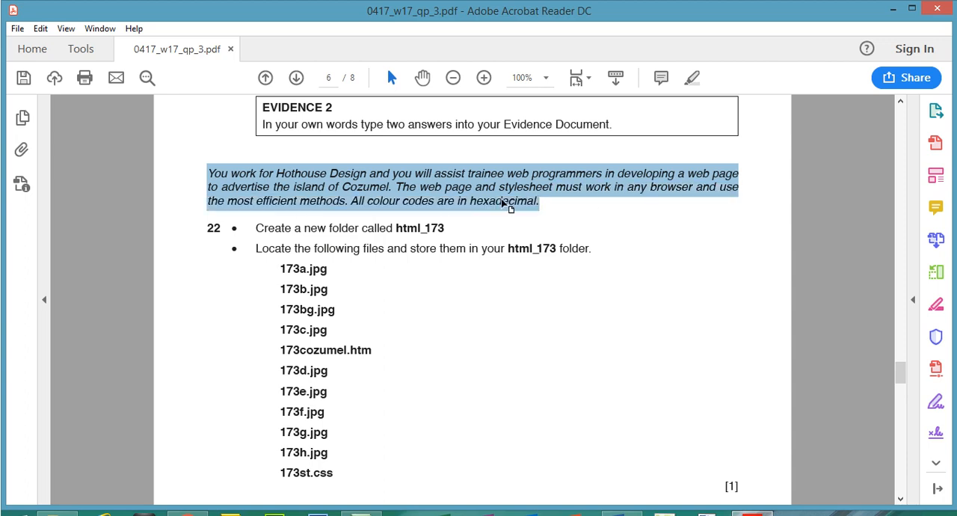
{"action": "left_click", "coordinate": [693, 79]}
- Copy the folder name html_173 from question 22 and open the inner Nov Source Files 2017 folder in File Explorer
{"action": "scroll", "coordinate": [903, 378], "scroll_direction": "down", "scroll_amount": 1}
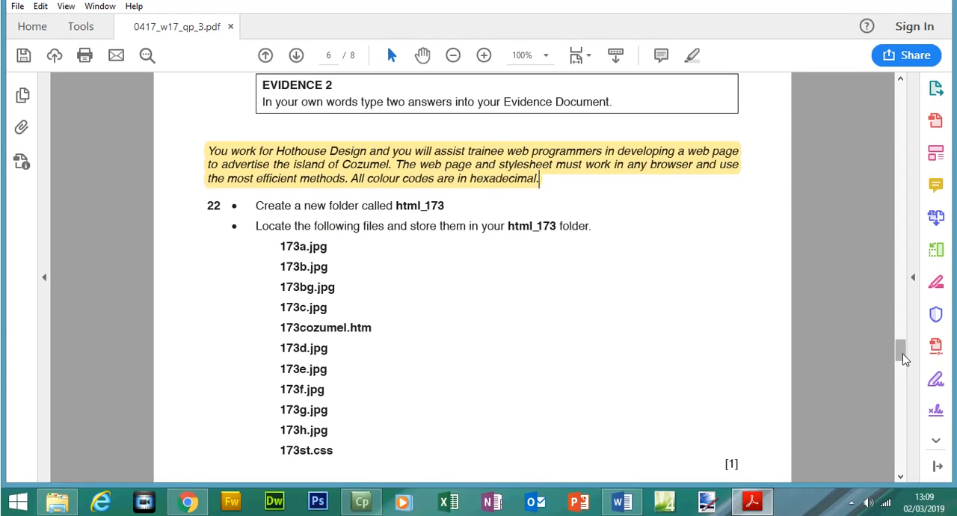
{"action": "scroll", "coordinate": [903, 358], "scroll_direction": "down", "scroll_amount": 1}
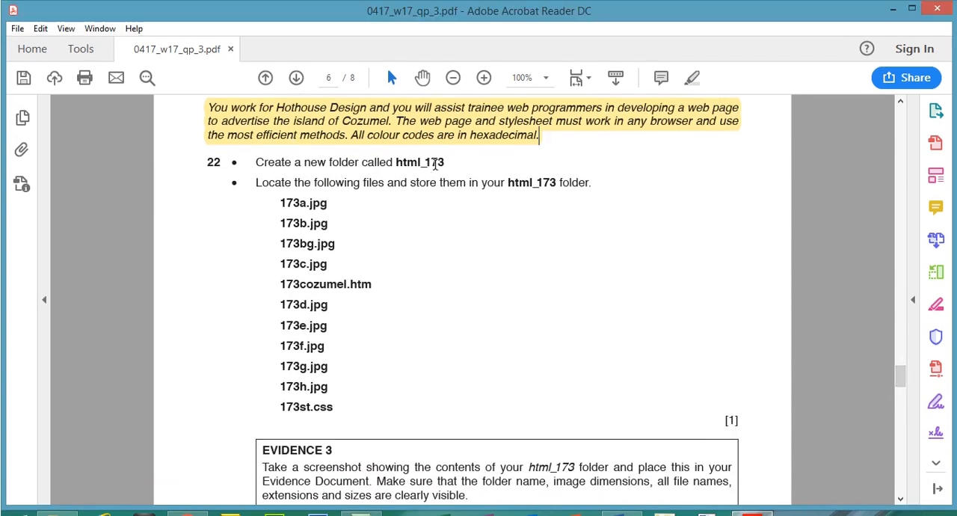
{"action": "left_click_drag", "start_coordinate": [395, 163], "coordinate": [441, 171]}
{"action": "right_click", "coordinate": [441, 171]}
{"action": "left_click", "coordinate": [454, 180]}
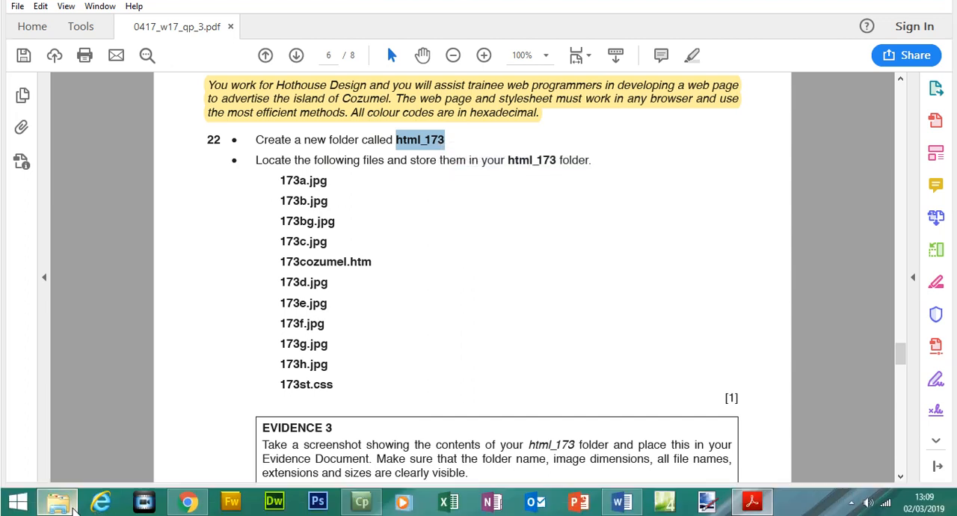
{"action": "left_click", "coordinate": [67, 504]}
{"action": "double_click", "coordinate": [228, 65]}
{"action": "double_click", "coordinate": [229, 65]}
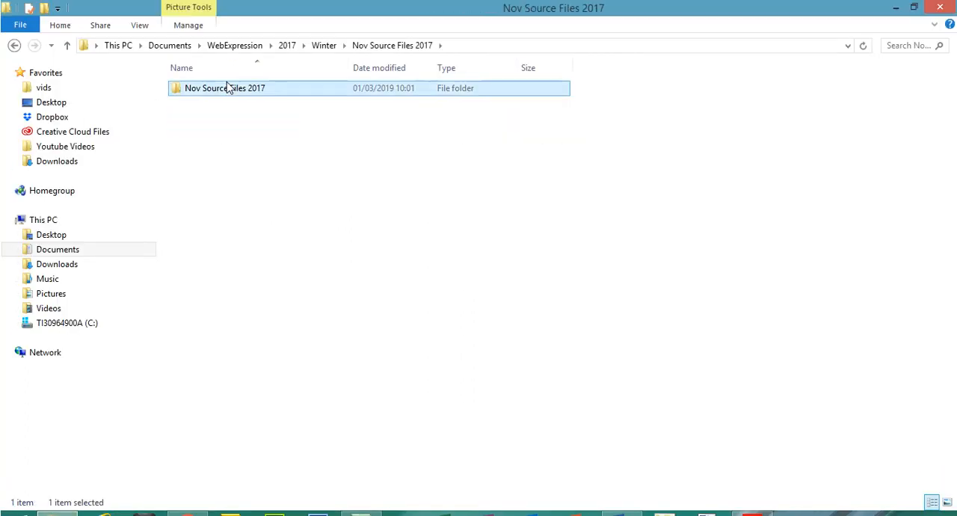
- Create a new folder named html_173 inside the inner Nov Source Files 2017 folder
{"action": "right_click", "coordinate": [298, 295]}
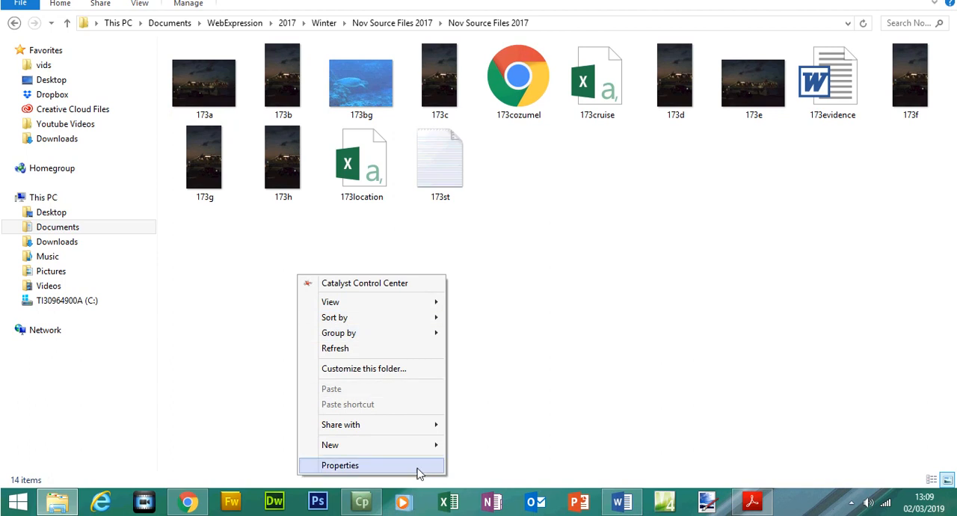
{"action": "mouse_move", "coordinate": [423, 454]}
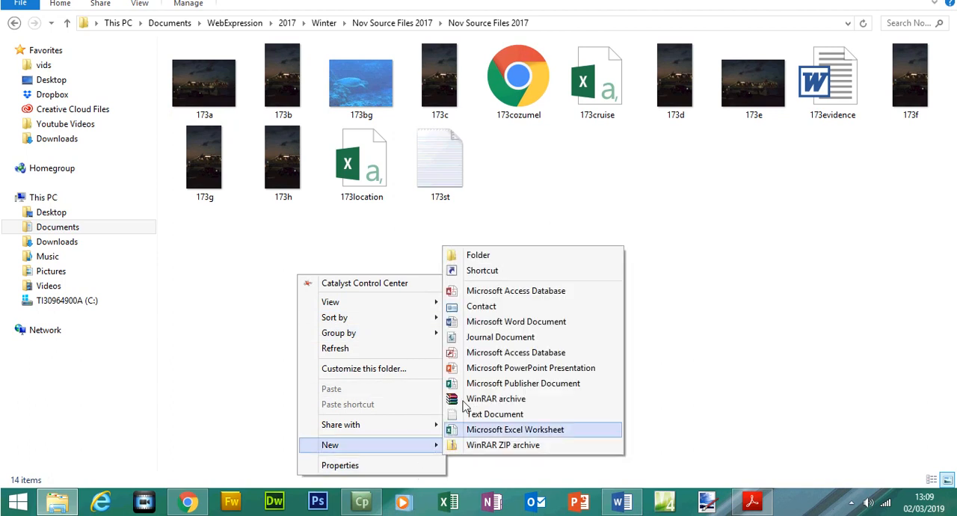
{"action": "left_click", "coordinate": [492, 254]}
{"action": "type", "text": "html_173"}
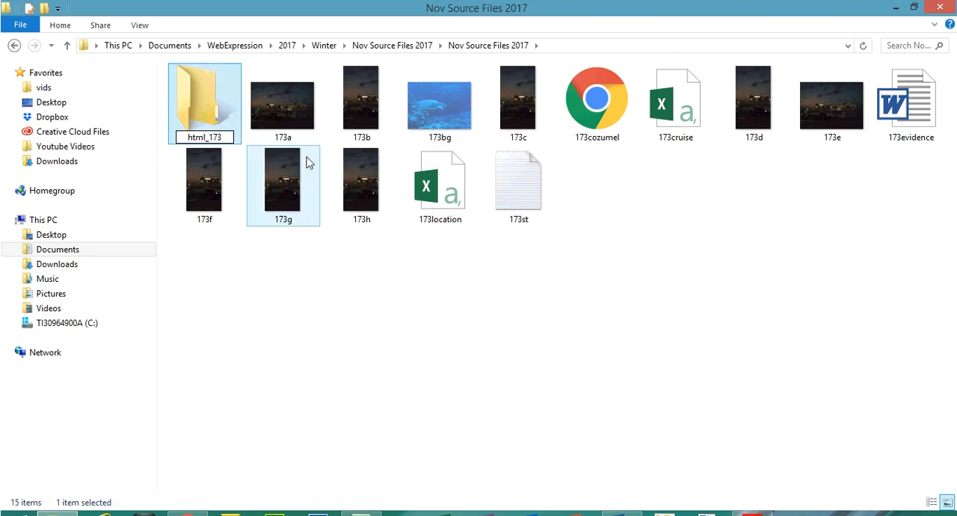
{"action": "left_click", "coordinate": [738, 357]}
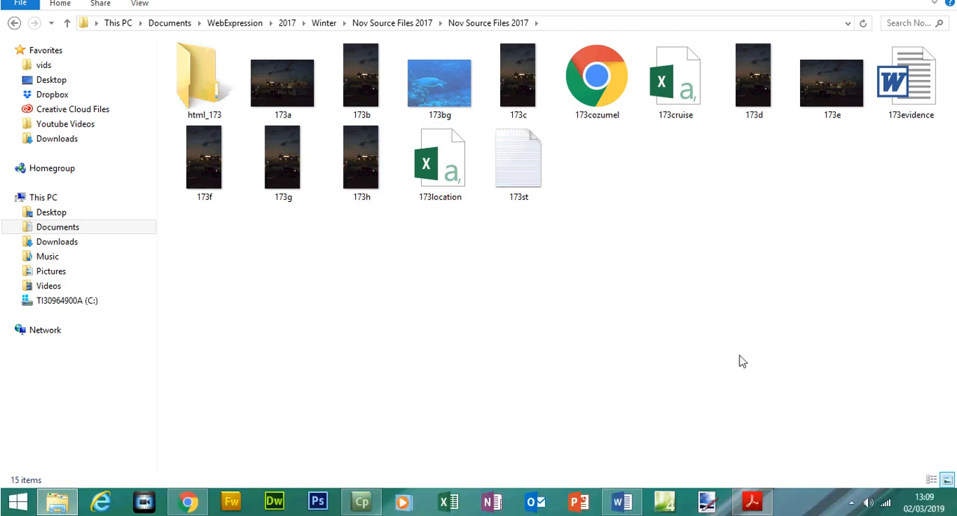
{"action": "right_click", "coordinate": [738, 357]}
- Switch to the exam paper in Acrobat Reader and highlight question 22's two instructions about creating and filling html_173
{"action": "left_click", "coordinate": [753, 501]}
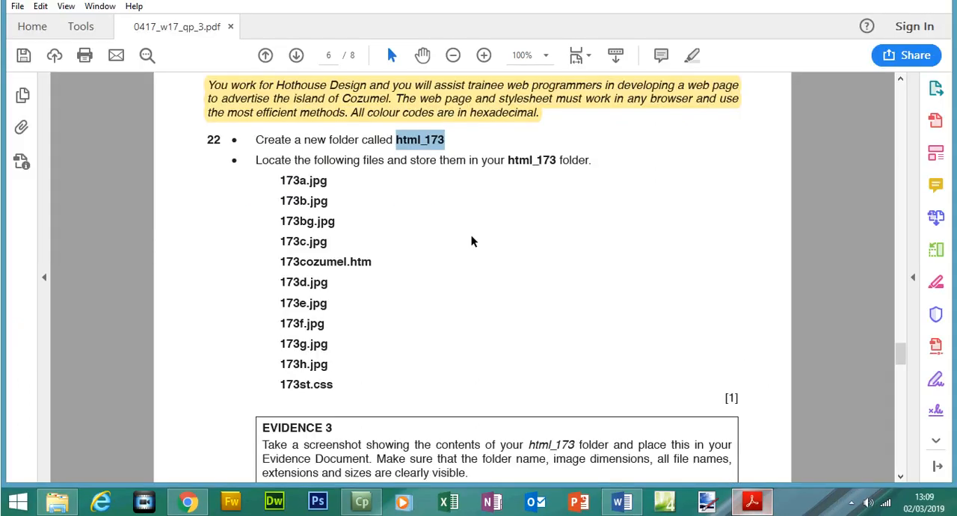
{"action": "left_click_drag", "start_coordinate": [257, 182], "coordinate": [465, 183]}
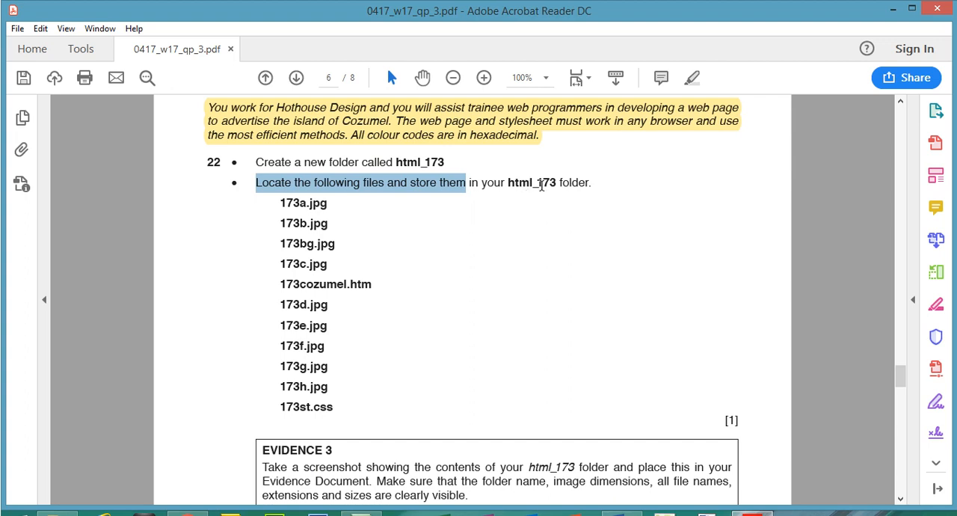
{"action": "left_click_drag", "start_coordinate": [588, 186], "coordinate": [716, 109]}
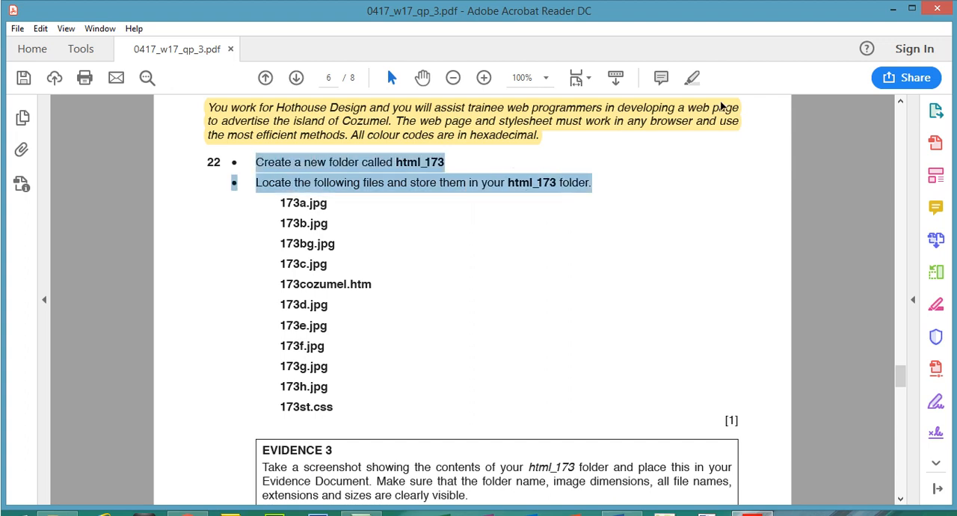
{"action": "left_click", "coordinate": [696, 78]}
- Return to the source files folder in File Explorer and display its contents in Details view
{"action": "left_click", "coordinate": [753, 501]}
{"action": "right_click", "coordinate": [552, 265]}
{"action": "mouse_move", "coordinate": [646, 294]}
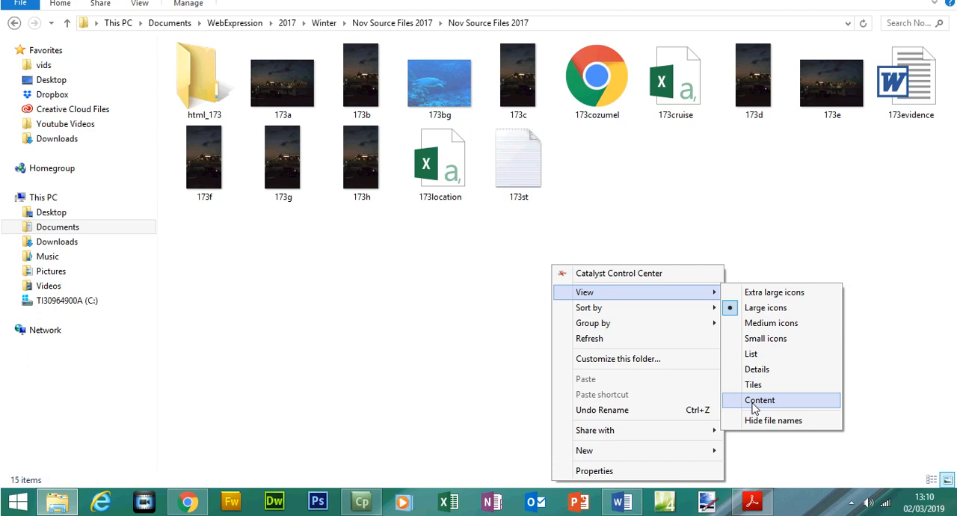
{"action": "left_click", "coordinate": [758, 370]}
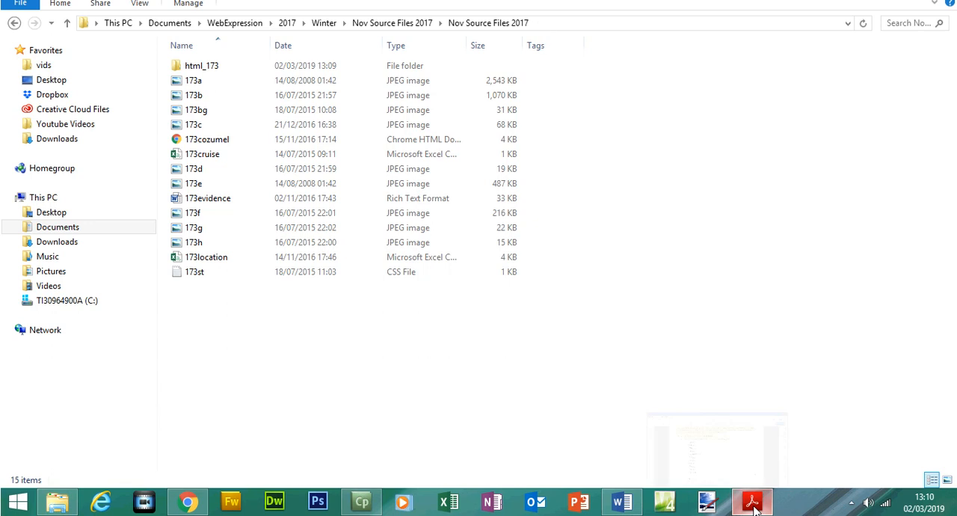
- Check the first image names in the exam paper's list and move 173a and 173b into the html_173 folder
{"action": "left_click", "coordinate": [752, 501]}
{"action": "left_click_drag", "start_coordinate": [281, 203], "coordinate": [330, 225]}
{"action": "left_click", "coordinate": [752, 501]}
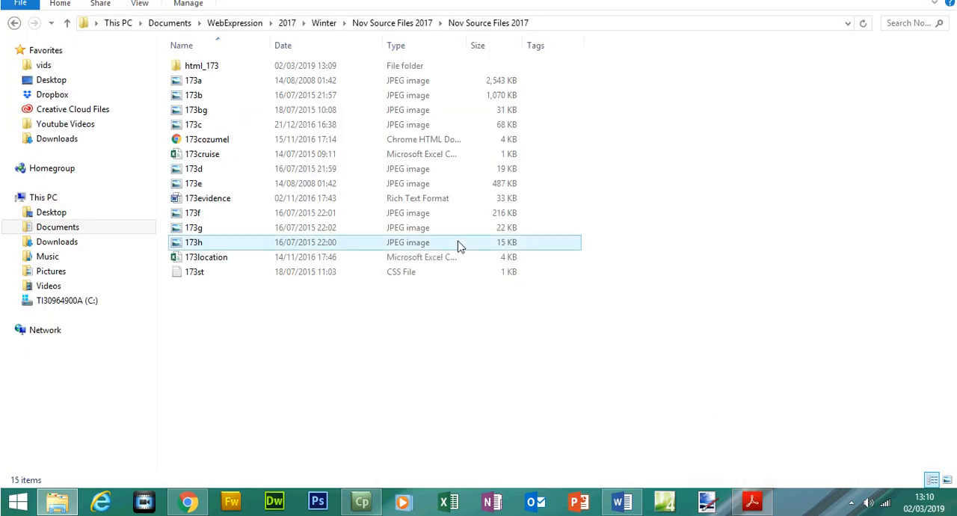
{"action": "left_click", "coordinate": [196, 85]}
{"action": "left_click", "coordinate": [198, 118], "text": "ctrl"}
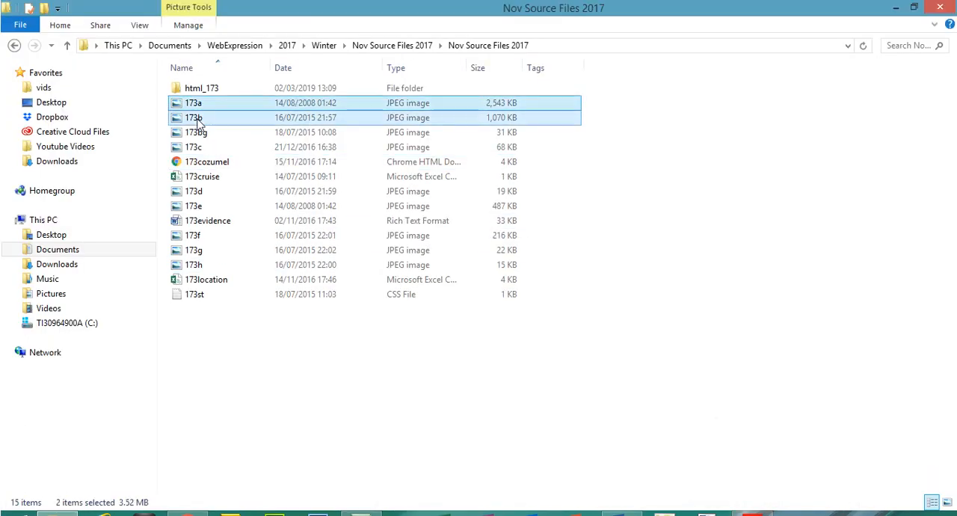
{"action": "left_click_drag", "start_coordinate": [196, 110], "coordinate": [197, 90]}
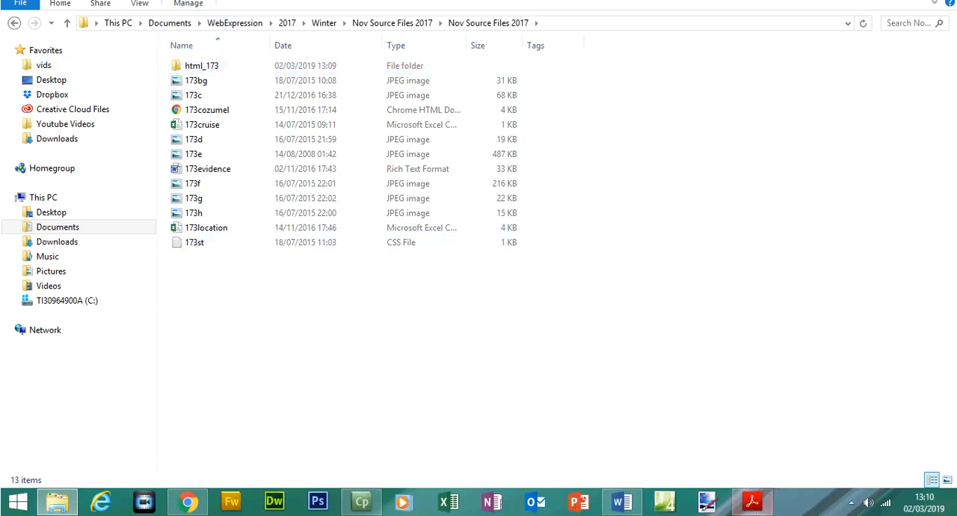
- Check the following names in the exam paper's list and move 173bg and 173c into the html_173 folder
{"action": "left_click", "coordinate": [752, 500]}
{"action": "left_click_drag", "start_coordinate": [283, 240], "coordinate": [327, 265]}
{"action": "left_click", "coordinate": [752, 502]}
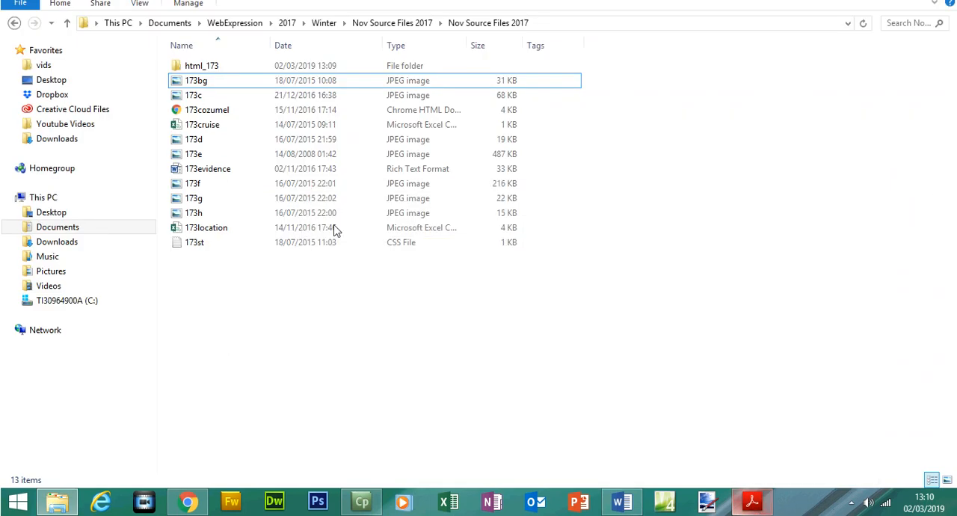
{"action": "left_click", "coordinate": [201, 105]}
{"action": "left_click", "coordinate": [200, 119], "text": "ctrl"}
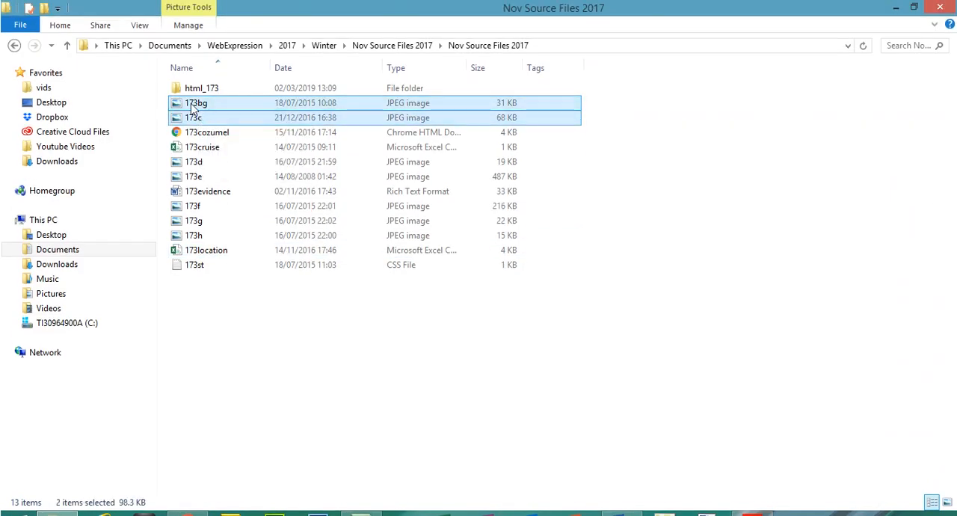
{"action": "key", "text": "Delete"}
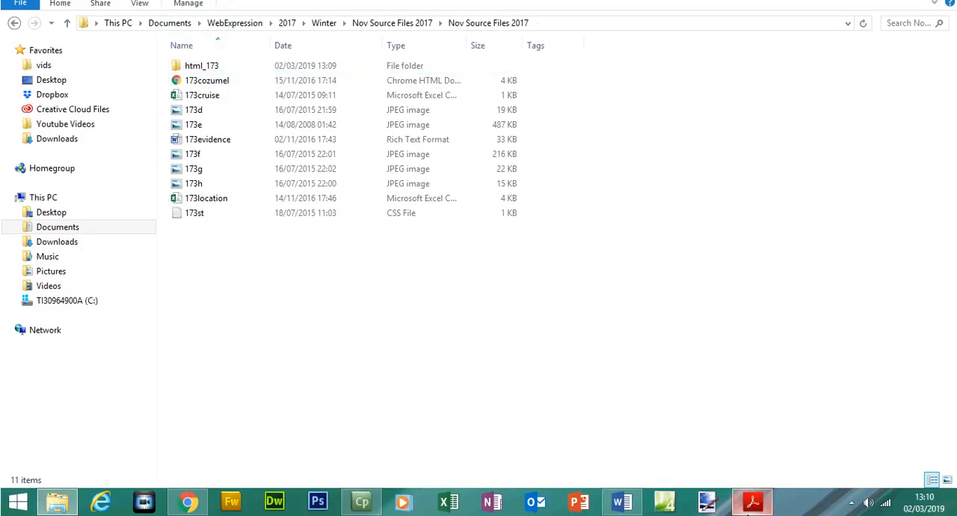
- Check the listed names from 173cozumel.htm onward and move 173cozumel, 173d, 173e, 173f and 173g into the html_173 folder
{"action": "left_click", "coordinate": [753, 503]}
{"action": "left_click", "coordinate": [290, 261]}
{"action": "left_click_drag", "start_coordinate": [290, 261], "coordinate": [314, 361]}
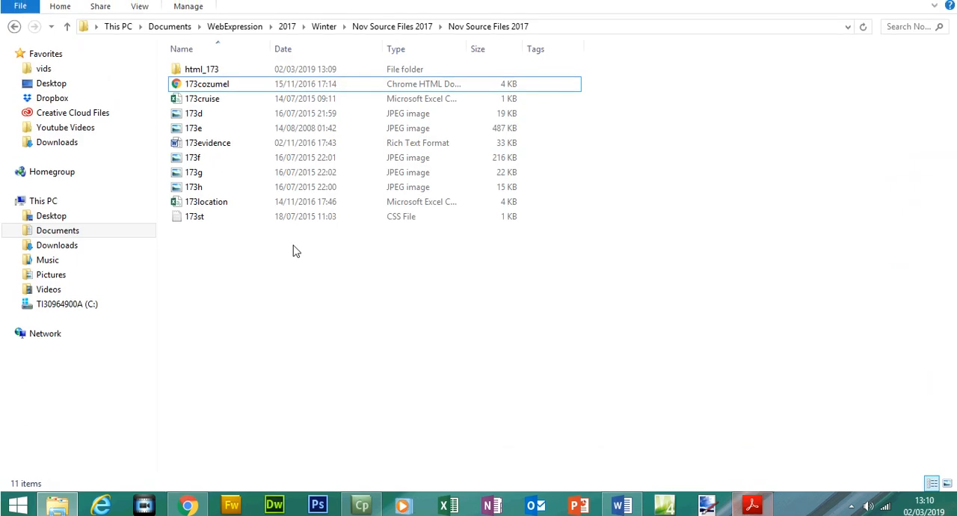
{"action": "left_click", "coordinate": [196, 103]}
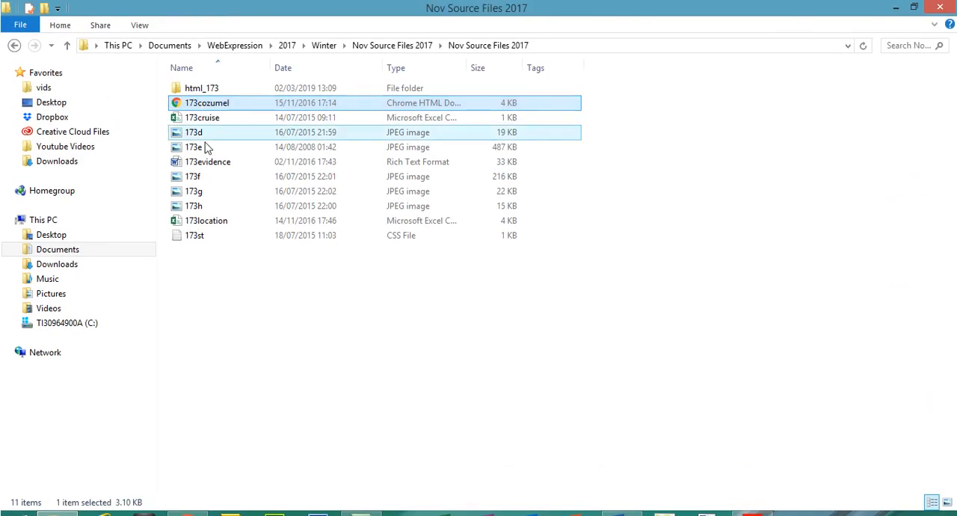
{"action": "left_click", "coordinate": [196, 134], "text": "ctrl"}
{"action": "left_click", "coordinate": [196, 147], "text": "ctrl"}
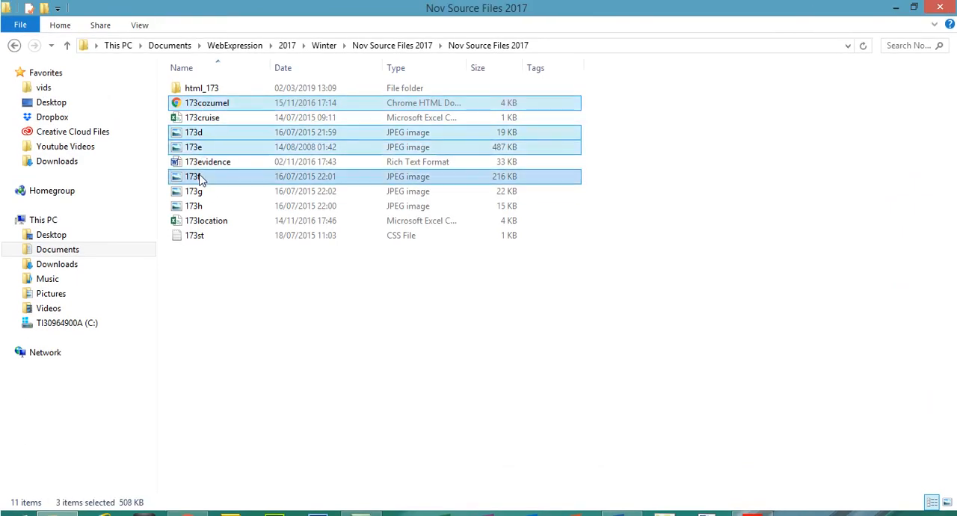
{"action": "left_click", "coordinate": [196, 177], "text": "ctrl"}
{"action": "left_click", "coordinate": [196, 191], "text": "ctrl"}
{"action": "left_click_drag", "start_coordinate": [207, 105], "coordinate": [210, 95]}
- Check the 173st.css entry in the exam paper and move the 173st stylesheet into the html_173 folder
{"action": "left_click", "coordinate": [752, 501]}
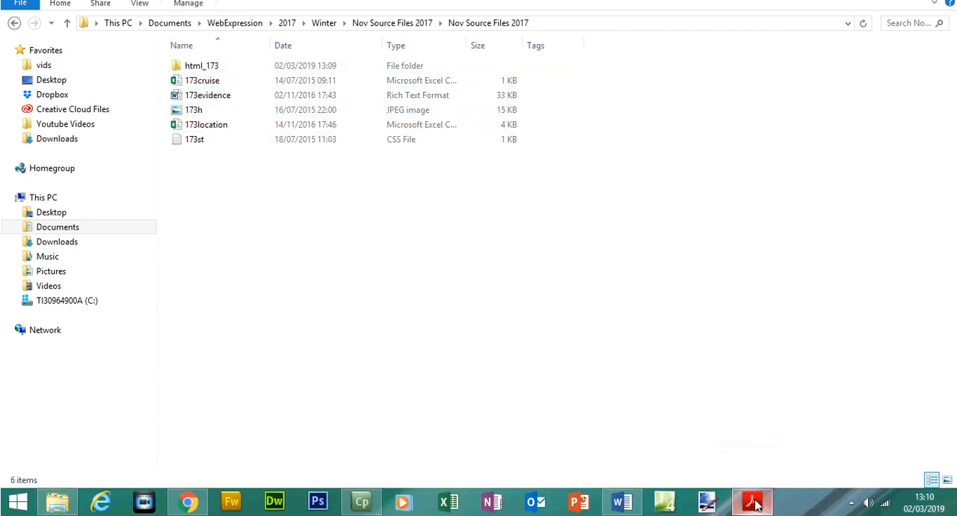
{"action": "left_click", "coordinate": [302, 384]}
{"action": "double_click", "coordinate": [302, 384]}
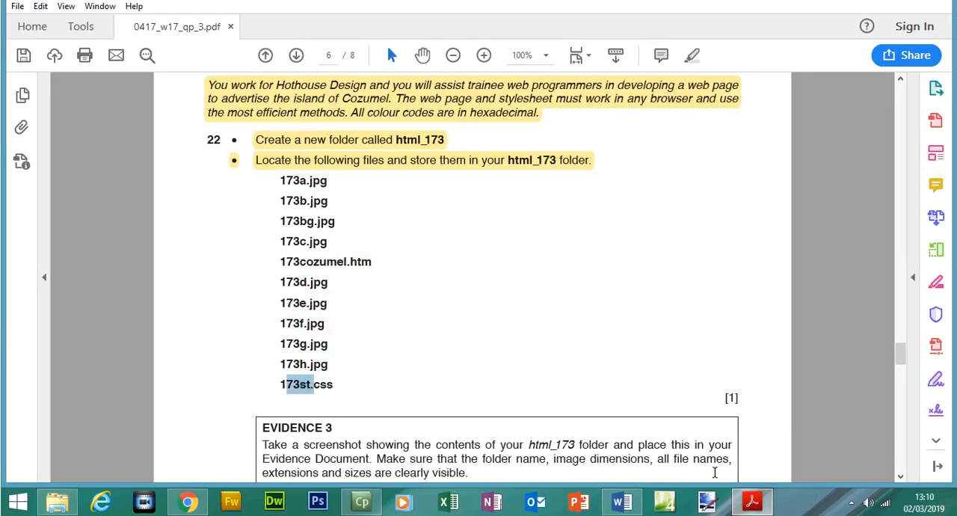
{"action": "left_click", "coordinate": [752, 501]}
{"action": "left_click", "coordinate": [190, 159]}
{"action": "left_click_drag", "start_coordinate": [190, 162], "coordinate": [216, 89]}
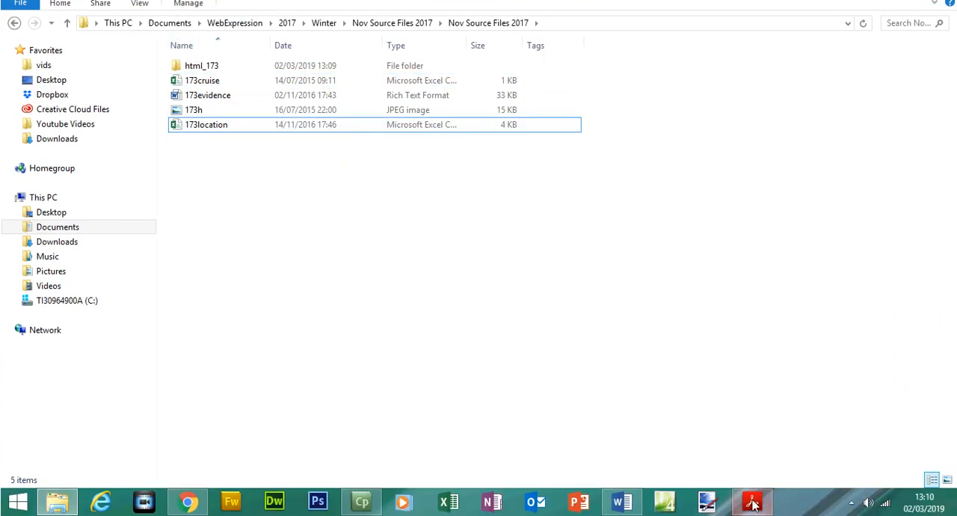
- Check the 173h.jpg entry in the exam paper and move the 173h image into the html_173 folder
{"action": "left_click", "coordinate": [753, 503]}
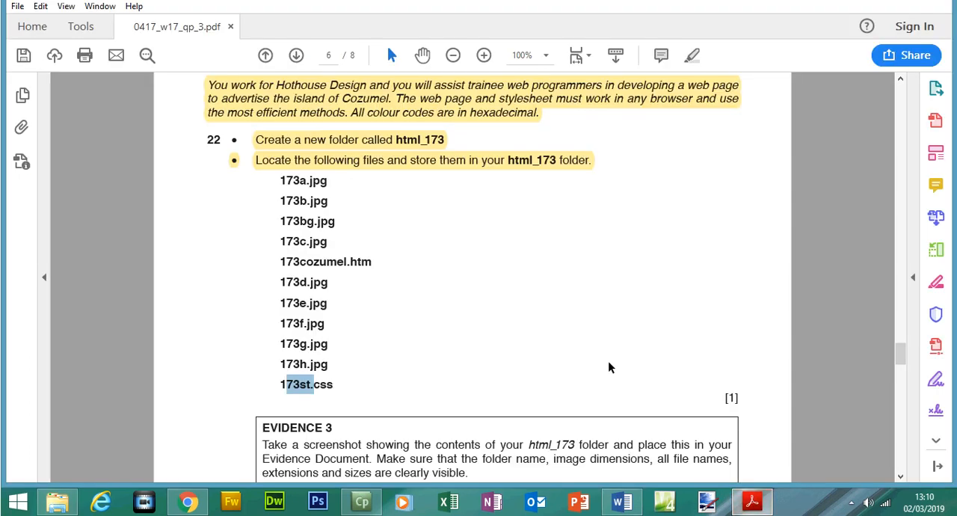
{"action": "left_click_drag", "start_coordinate": [287, 364], "coordinate": [316, 366]}
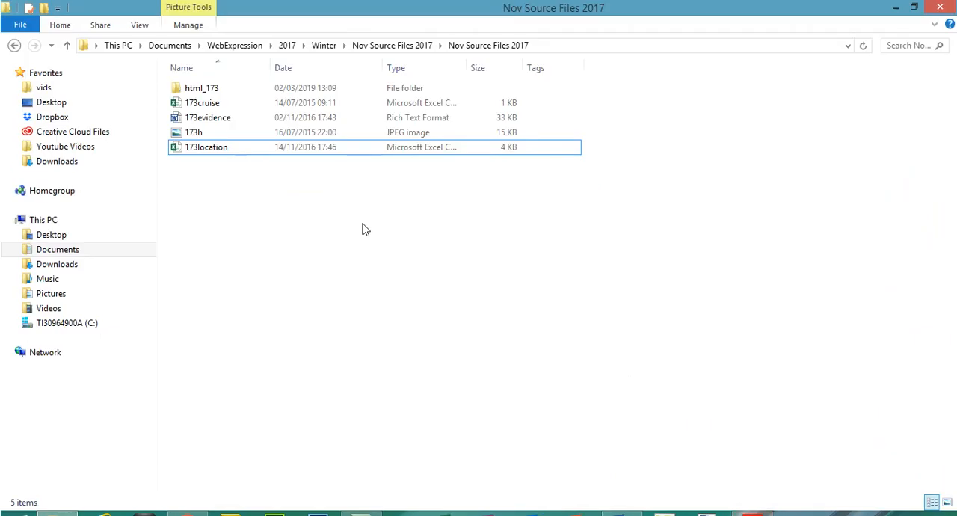
{"action": "left_click", "coordinate": [193, 133]}
{"action": "left_click_drag", "start_coordinate": [193, 133], "coordinate": [205, 87]}
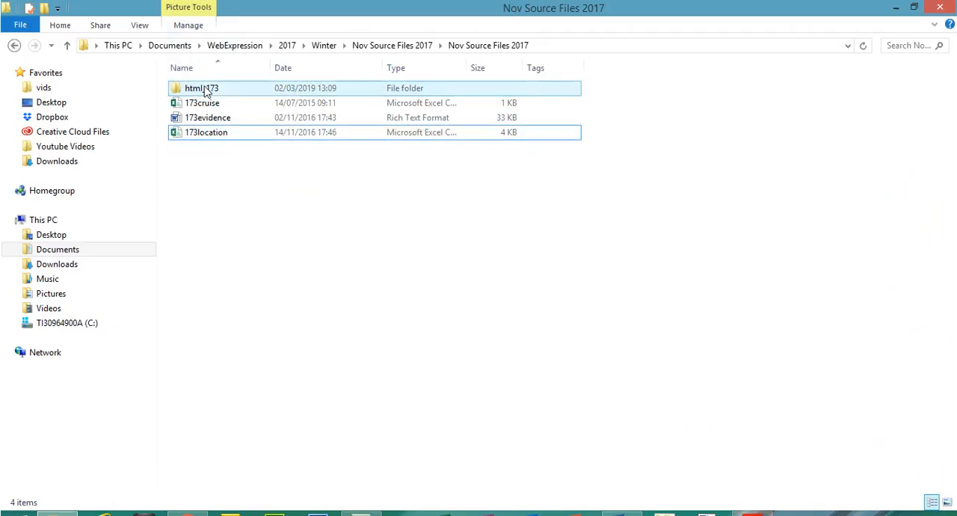
- Open the html_173 folder and display its files in Details view
{"action": "double_click", "coordinate": [201, 88]}
{"action": "right_click", "coordinate": [371, 244]}
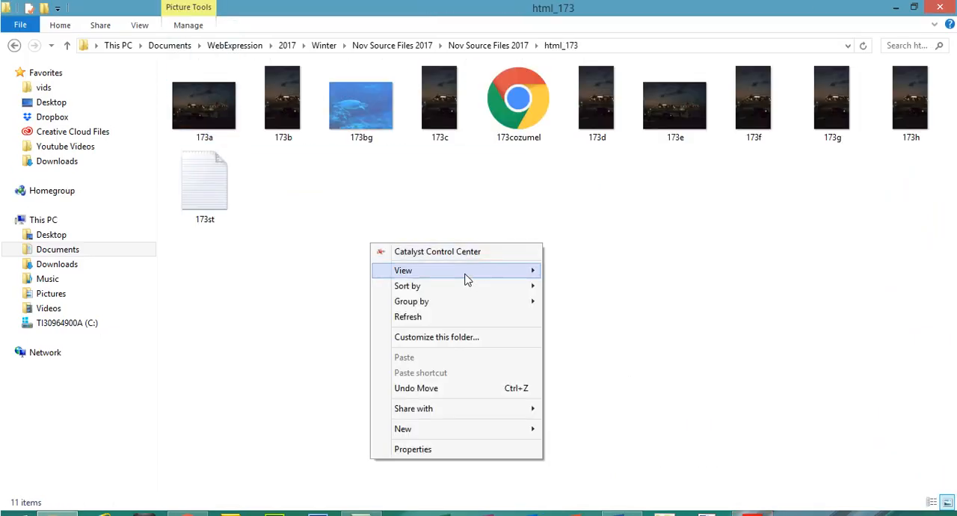
{"action": "mouse_move", "coordinate": [482, 271]}
{"action": "left_click", "coordinate": [576, 347]}
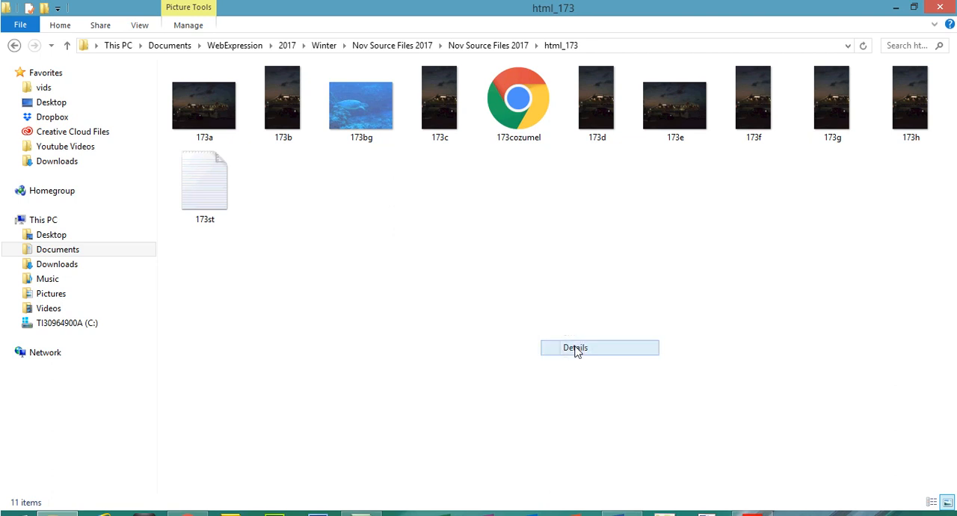
- Read the Evidence 3 screenshot requirements in the exam paper and check the folder name shown for html_173 in File Explorer
{"action": "left_click", "coordinate": [752, 501]}
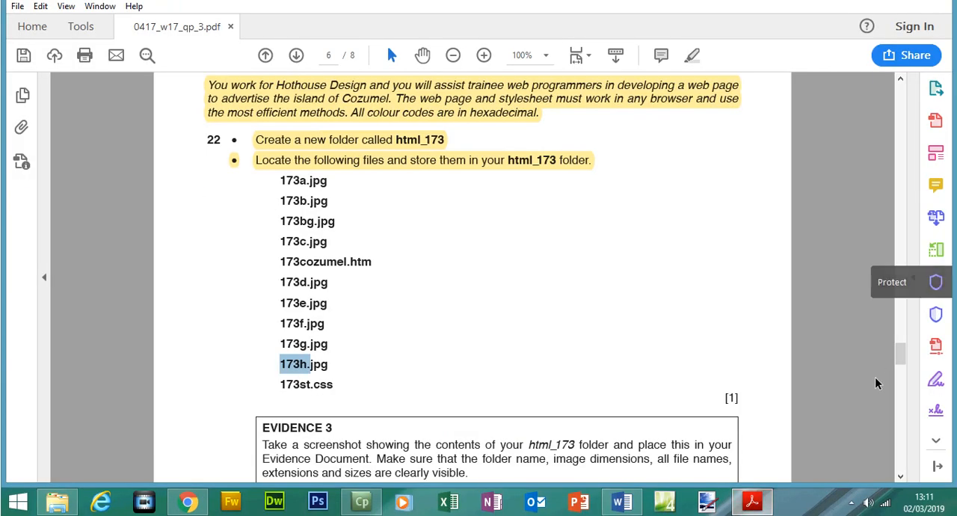
{"action": "left_click_drag", "start_coordinate": [902, 353], "coordinate": [903, 360]}
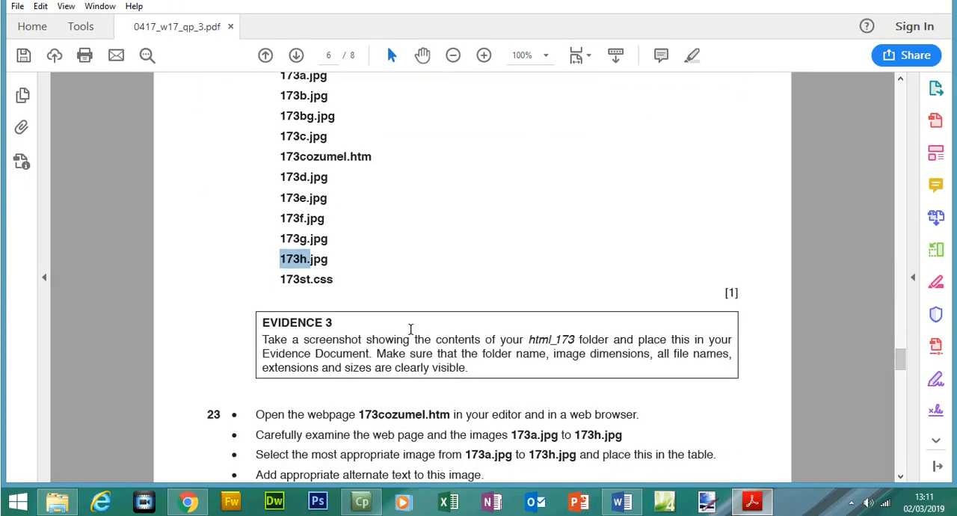
{"action": "left_click_drag", "start_coordinate": [529, 340], "coordinate": [573, 340]}
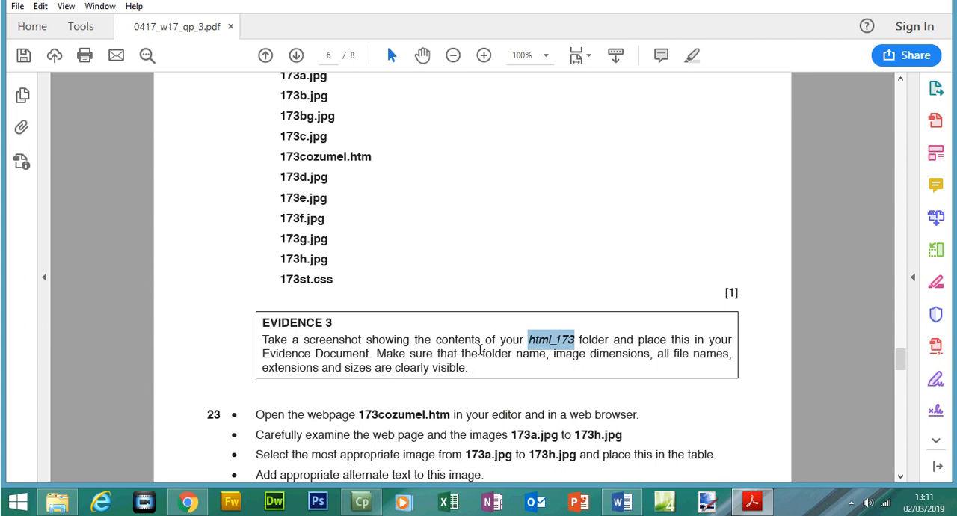
{"action": "left_click_drag", "start_coordinate": [485, 352], "coordinate": [549, 354]}
{"action": "left_click", "coordinate": [753, 503]}
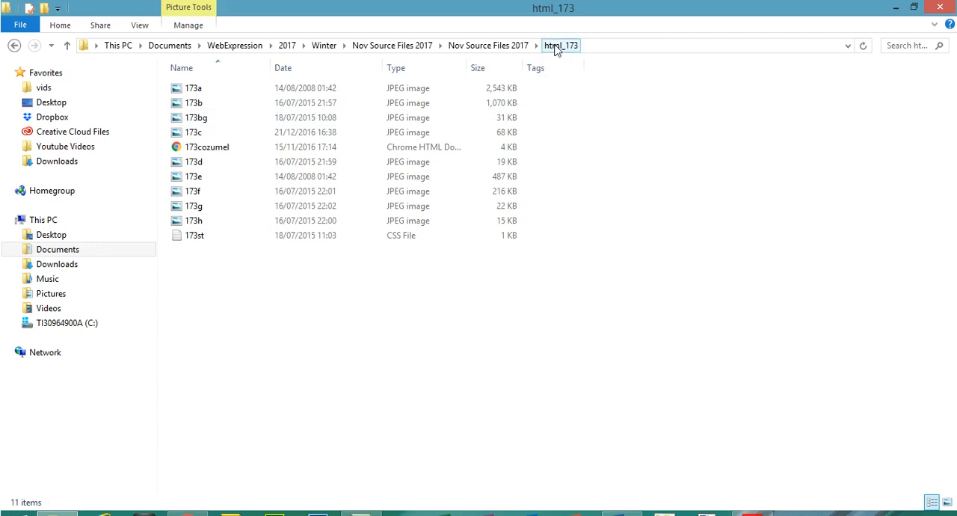
{"action": "left_click", "coordinate": [752, 503]}
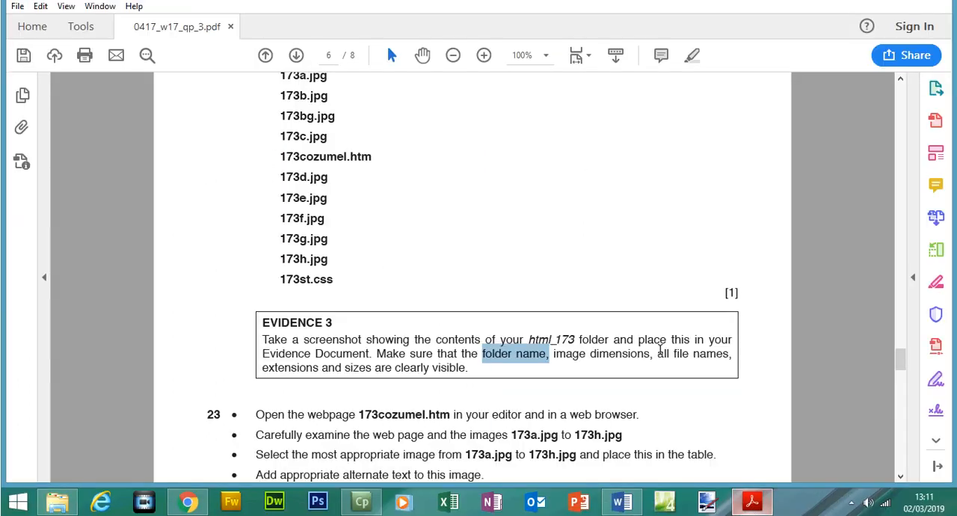
- Check the image dimensions requirement for Evidence 3 and add the Dimensions column to the html_173 file list
{"action": "left_click_drag", "start_coordinate": [557, 353], "coordinate": [627, 356]}
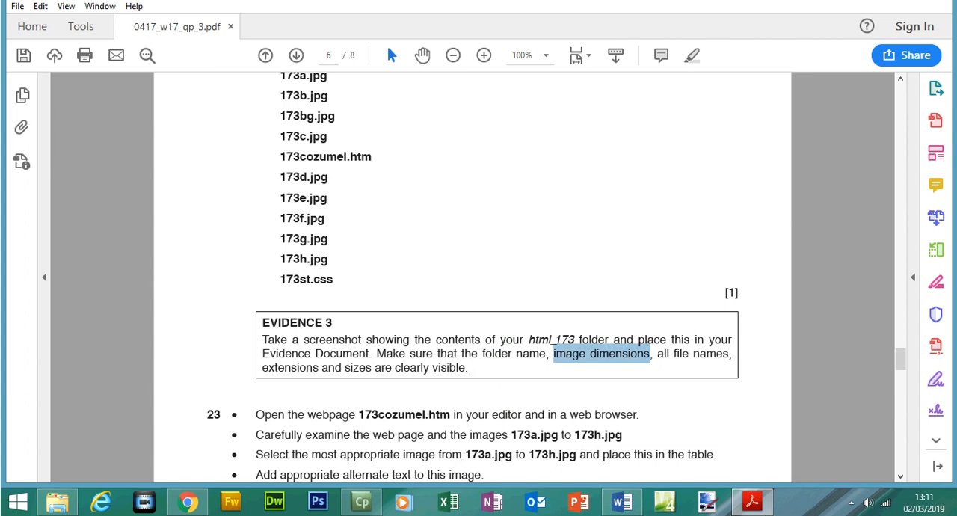
{"action": "left_click", "coordinate": [751, 502]}
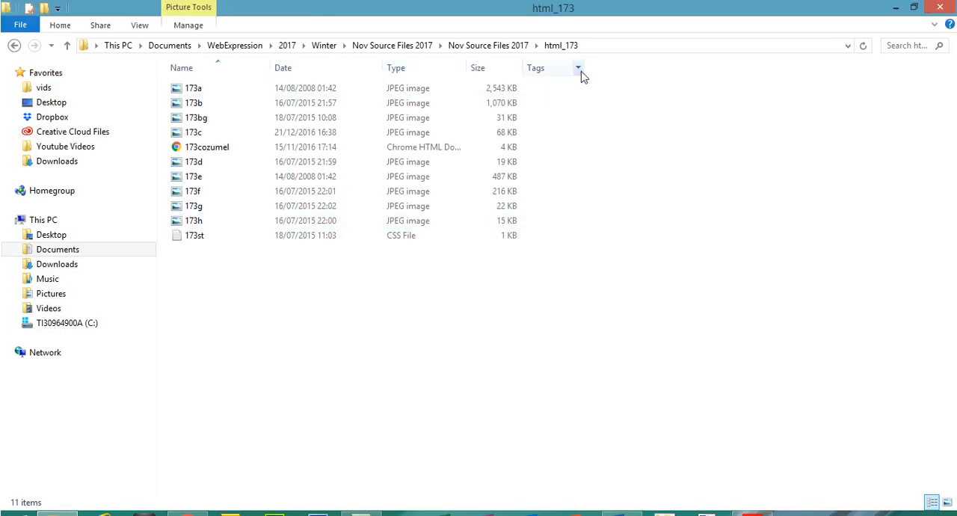
{"action": "right_click", "coordinate": [557, 72]}
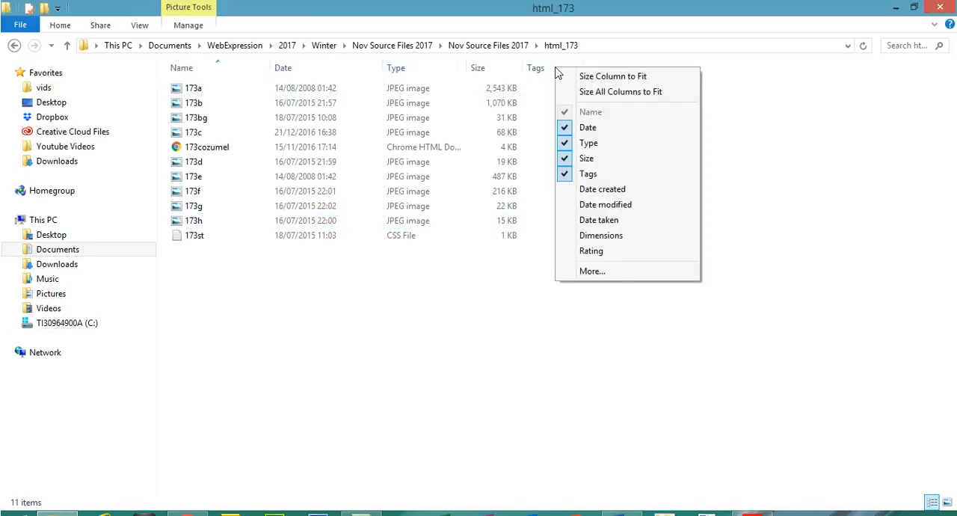
{"action": "left_click", "coordinate": [602, 237]}
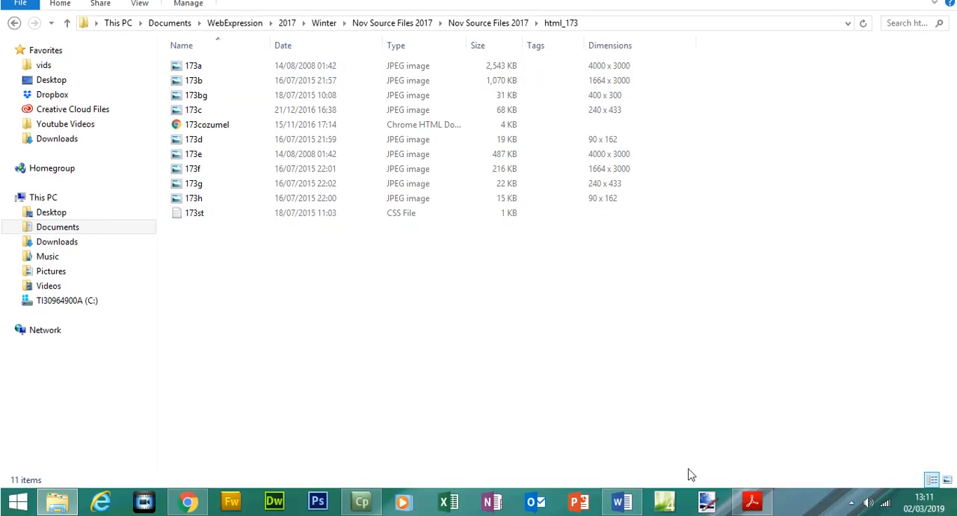
- Read the Evidence 3 requirements for file names, extensions and sizes, and compare them with the columns of the html_173 file list
{"action": "mouse_move", "coordinate": [752, 501]}
{"action": "left_click", "coordinate": [634, 364]}
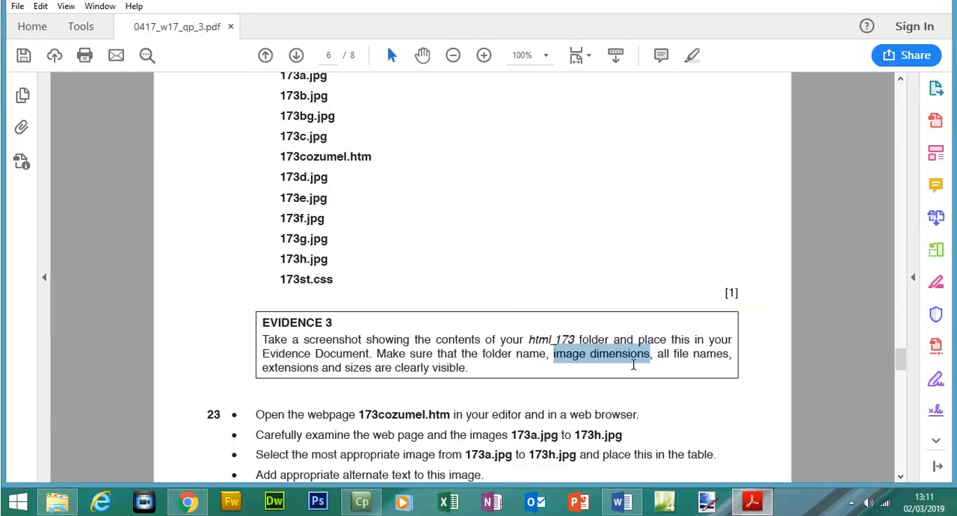
{"action": "left_click_drag", "start_coordinate": [658, 355], "coordinate": [702, 359]}
{"action": "left_click_drag", "start_coordinate": [262, 367], "coordinate": [430, 369]}
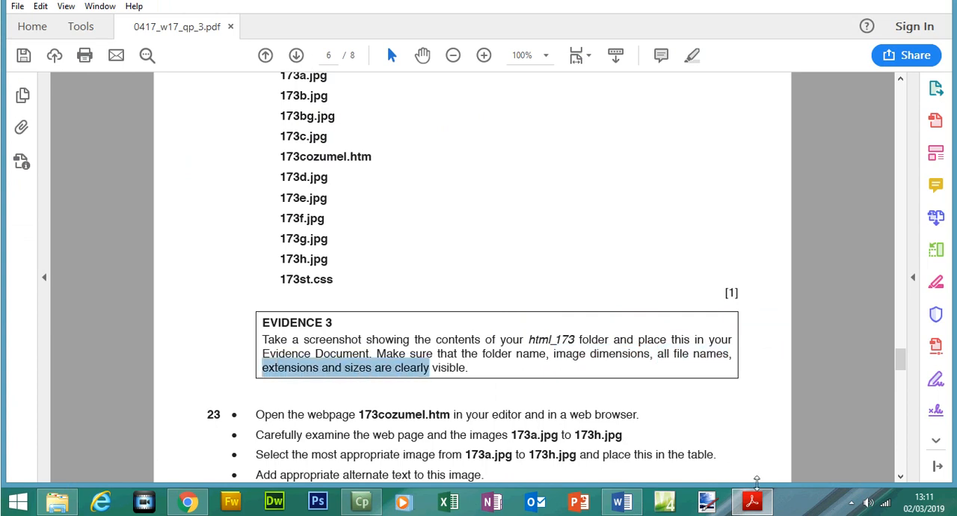
{"action": "left_click", "coordinate": [754, 499]}
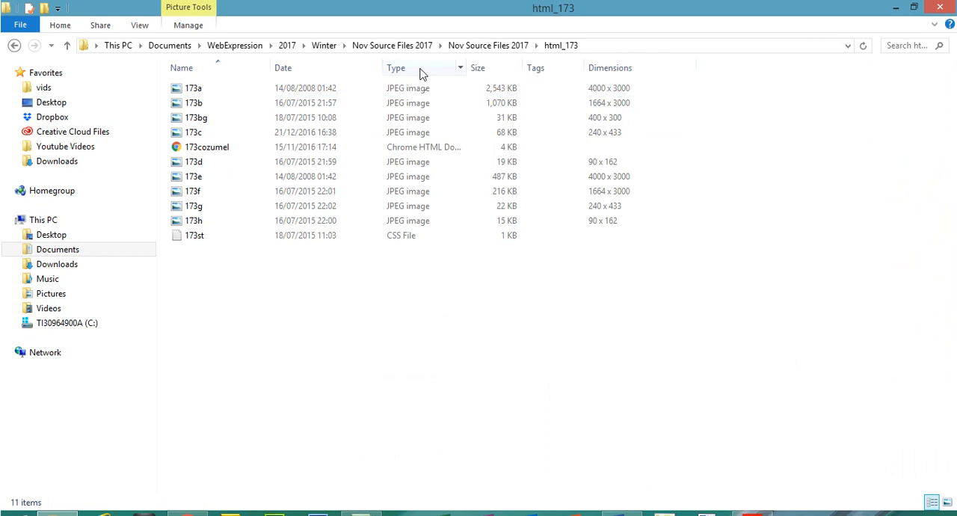
{"action": "left_click", "coordinate": [217, 67]}
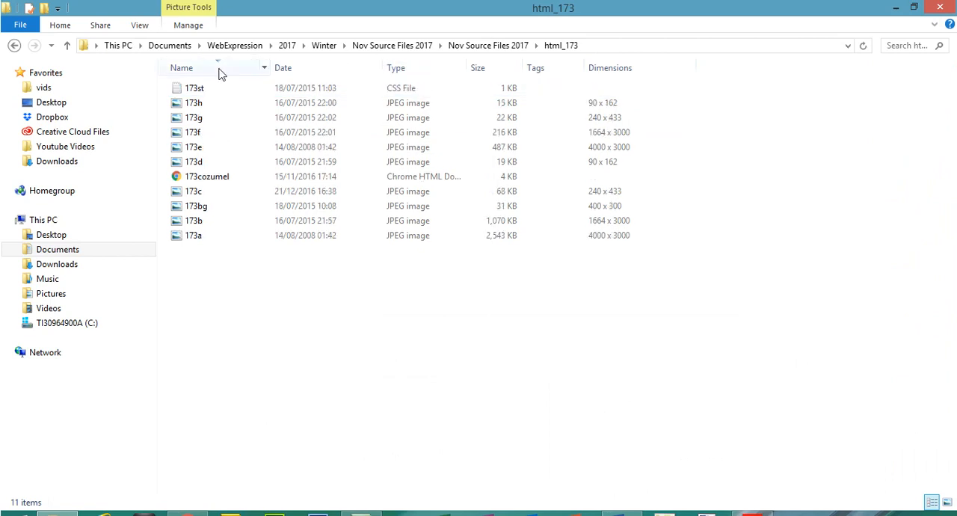
{"action": "left_click", "coordinate": [220, 70]}
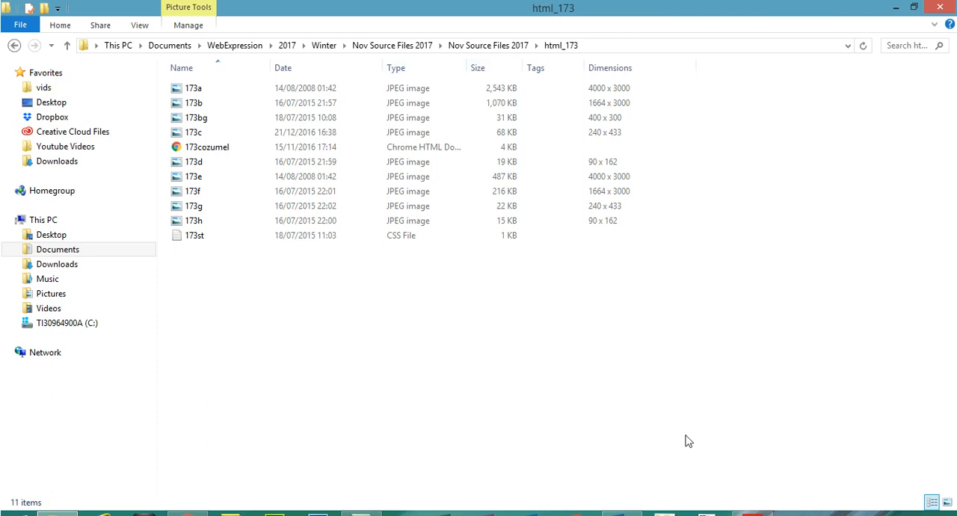
{"action": "left_click", "coordinate": [750, 503]}
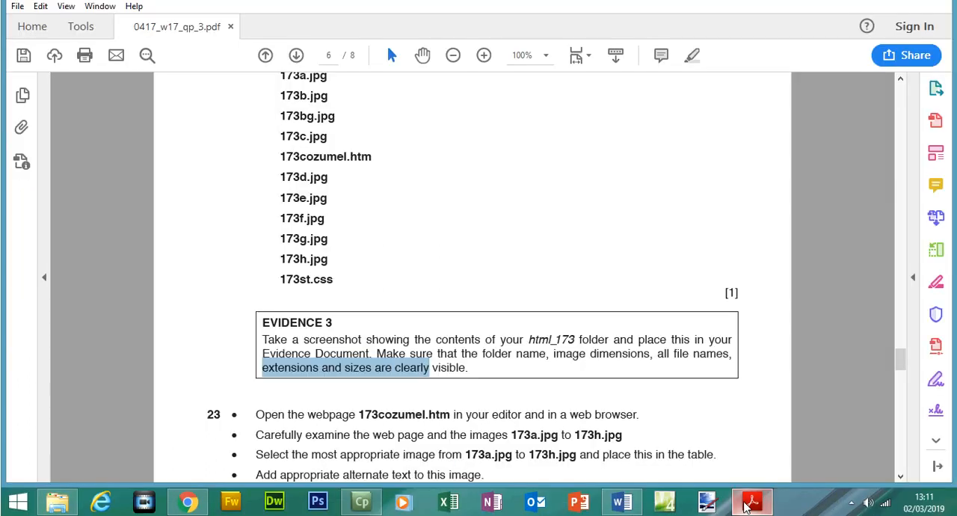
{"action": "key", "text": "alt+Tab"}
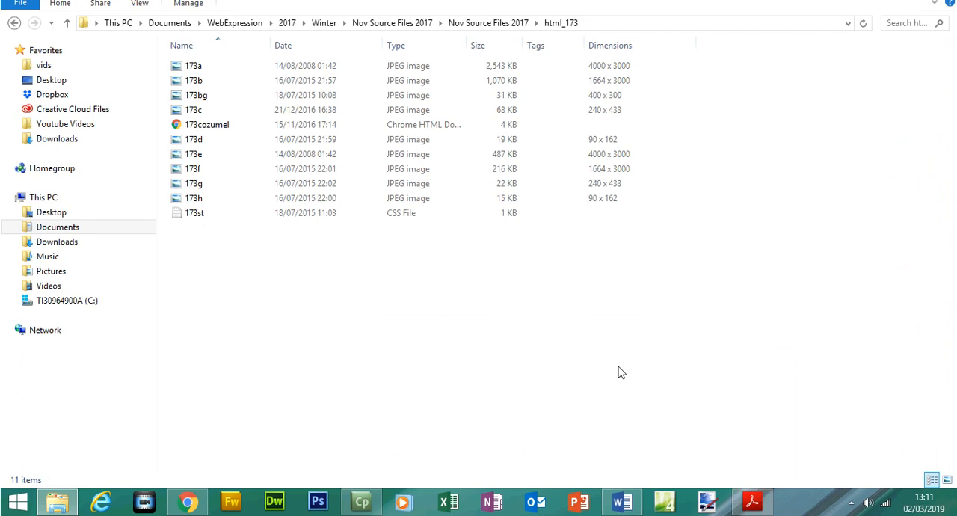
- Switch to the Word evidence document, remove a blank line above the Evidence 3 heading and paste the html_173 screenshot under "Place your screenshot here:"
{"action": "left_click", "coordinate": [623, 495]}
{"action": "mouse_move", "coordinate": [765, 507]}
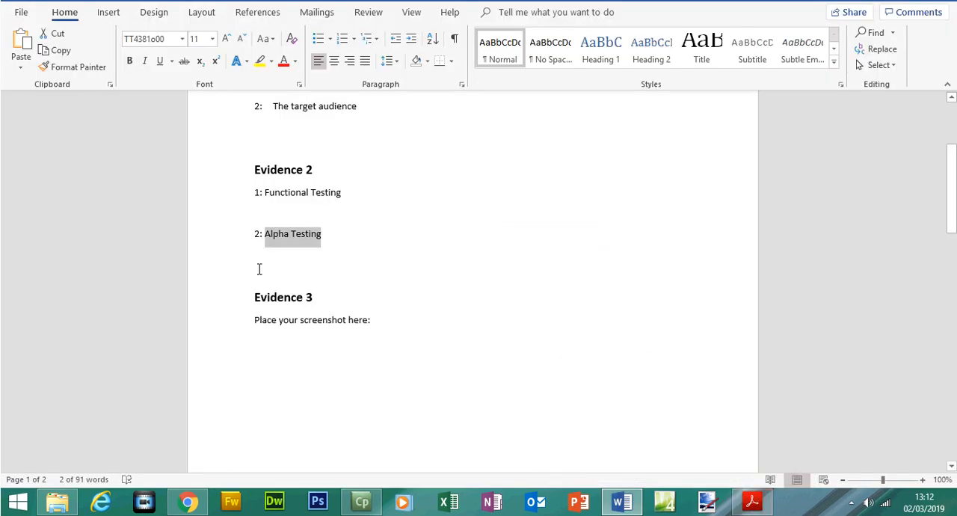
{"action": "left_click", "coordinate": [259, 269]}
{"action": "key", "text": "BackSpace"}
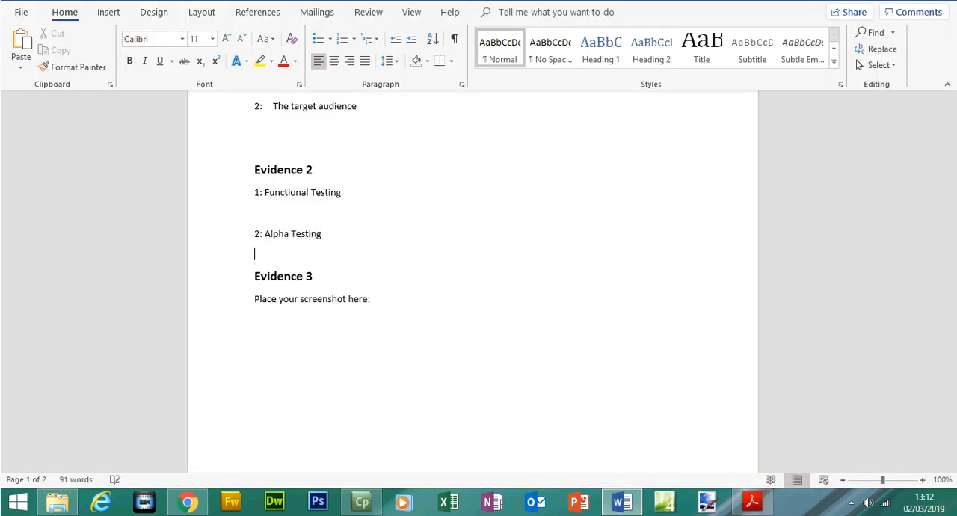
{"action": "key", "text": "ctrl+v"}
- Crop the Evidence 3 screenshot to the folder path and file list, and enlarge it to about 7.22 by 17.98 cm
{"action": "double_click", "coordinate": [400, 315]}
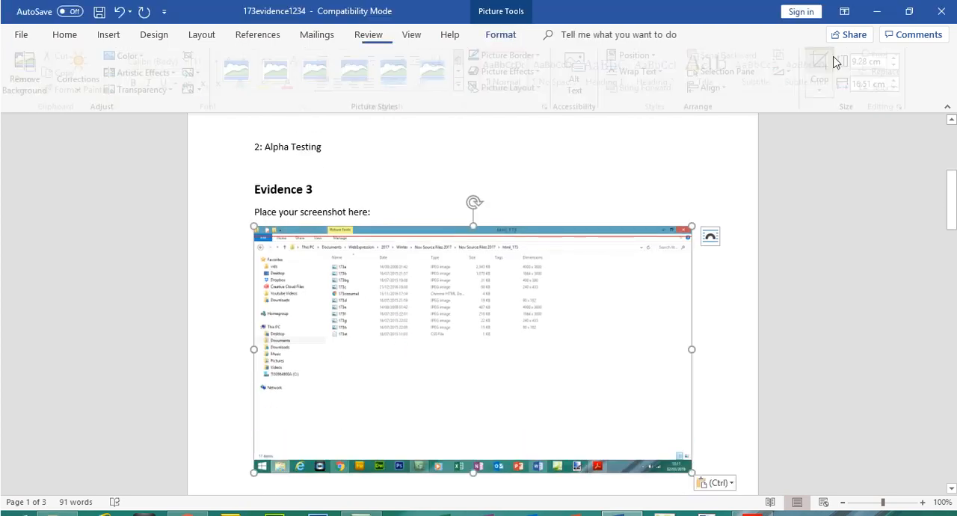
{"action": "left_click", "coordinate": [824, 66]}
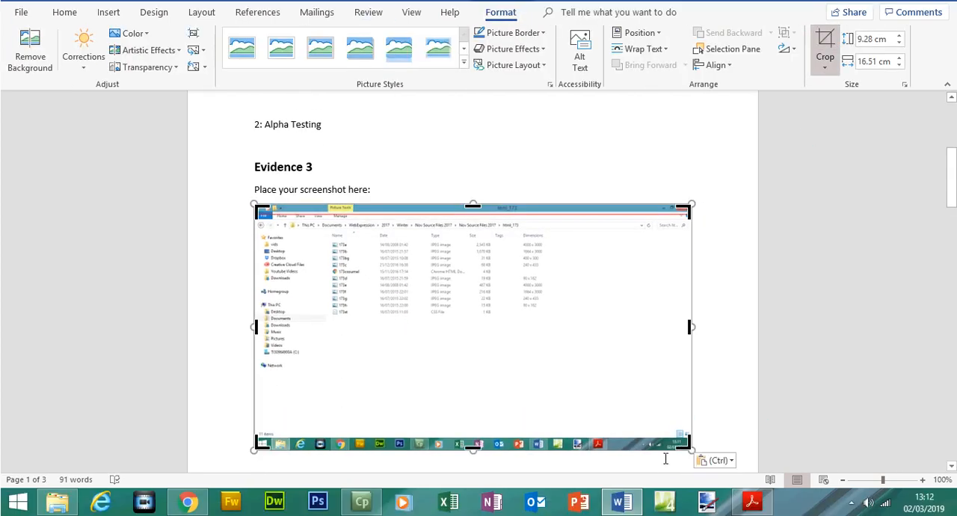
{"action": "left_click_drag", "start_coordinate": [686, 443], "coordinate": [573, 321]}
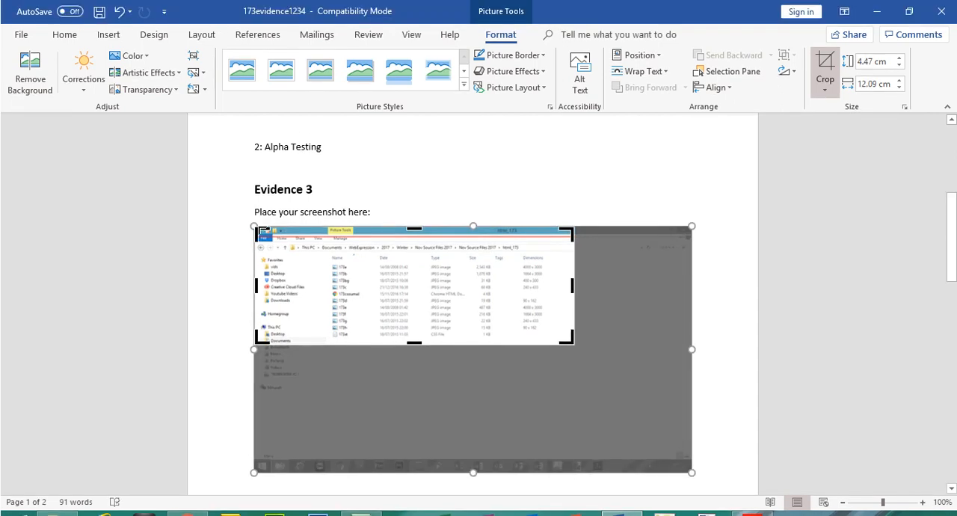
{"action": "left_click_drag", "start_coordinate": [260, 229], "coordinate": [320, 242]}
{"action": "left_click", "coordinate": [825, 69]}
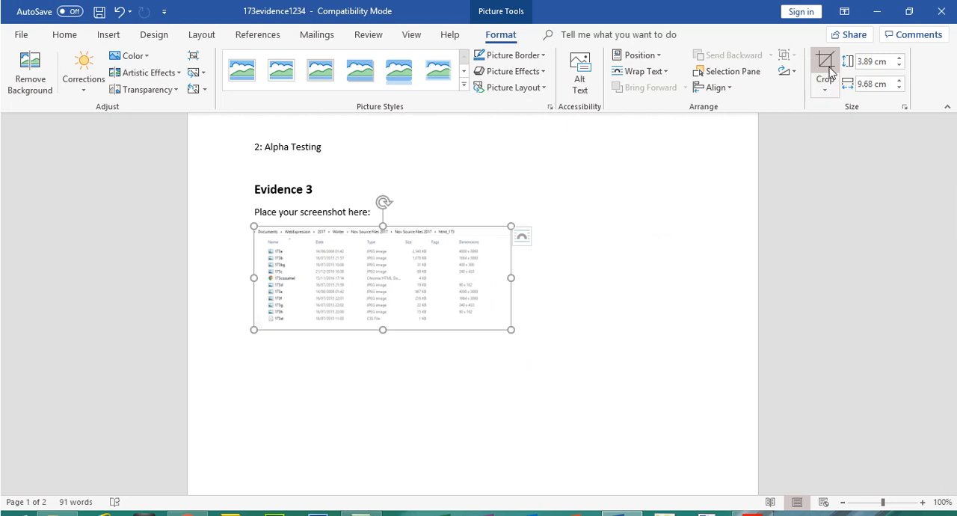
{"action": "left_click_drag", "start_coordinate": [511, 329], "coordinate": [719, 395]}
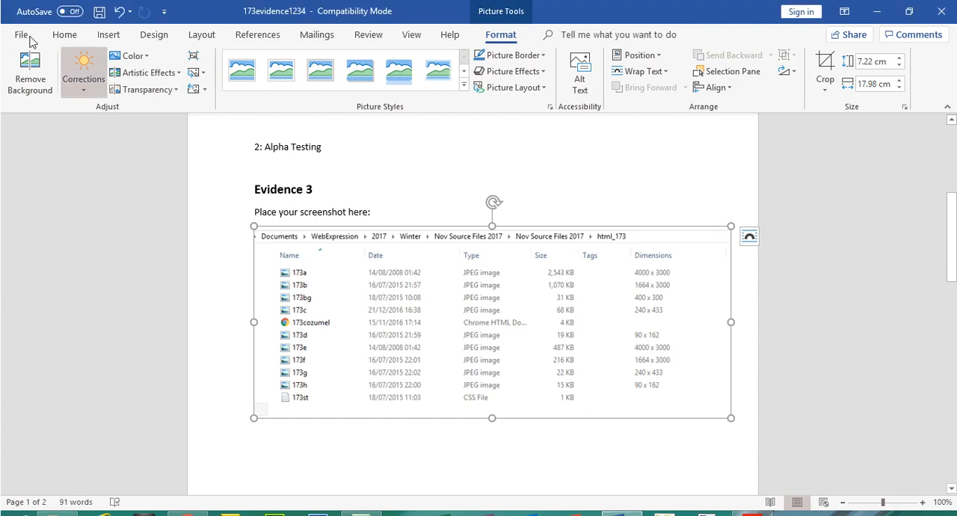
- Switch to the exam paper in Acrobat Reader and highlight the question 22 file list and the Evidence 3 instructions
{"action": "left_click", "coordinate": [752, 502]}
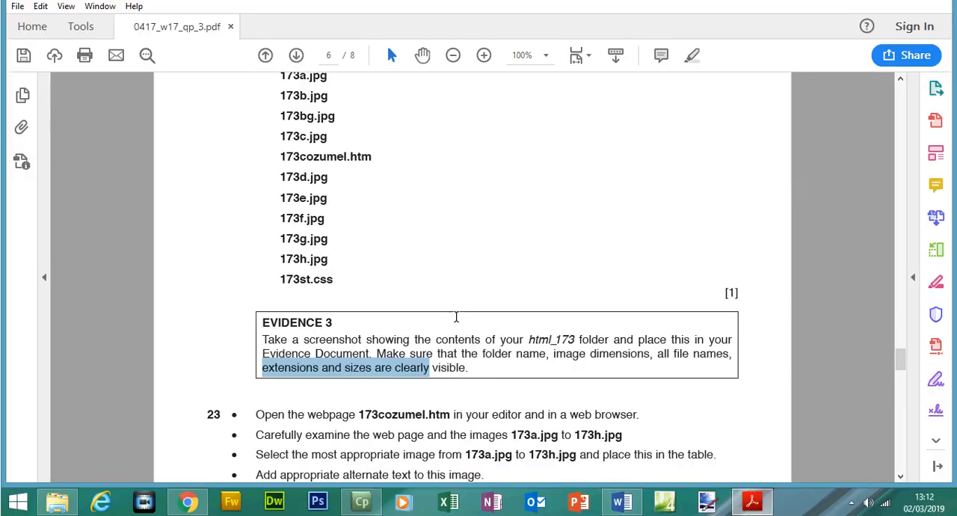
{"action": "left_click_drag", "start_coordinate": [474, 367], "coordinate": [280, 93]}
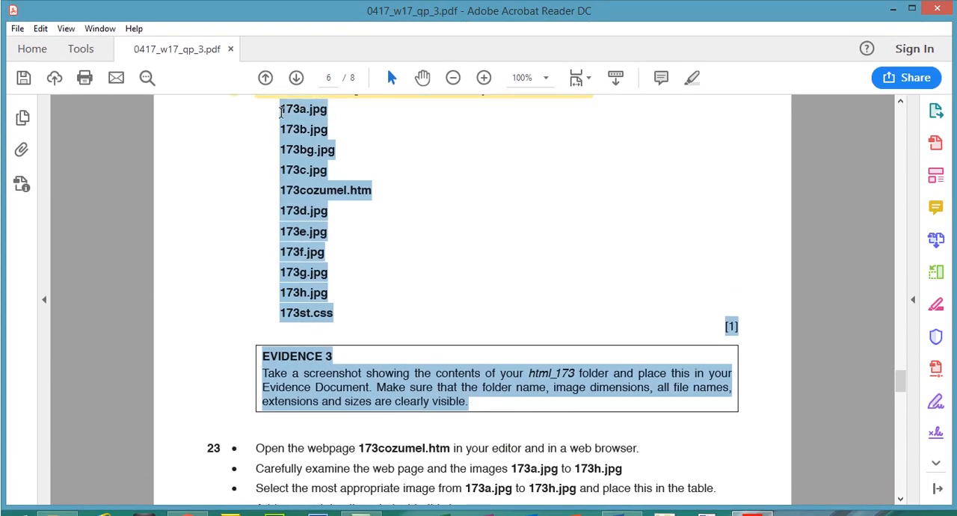
{"action": "left_click", "coordinate": [691, 77]}
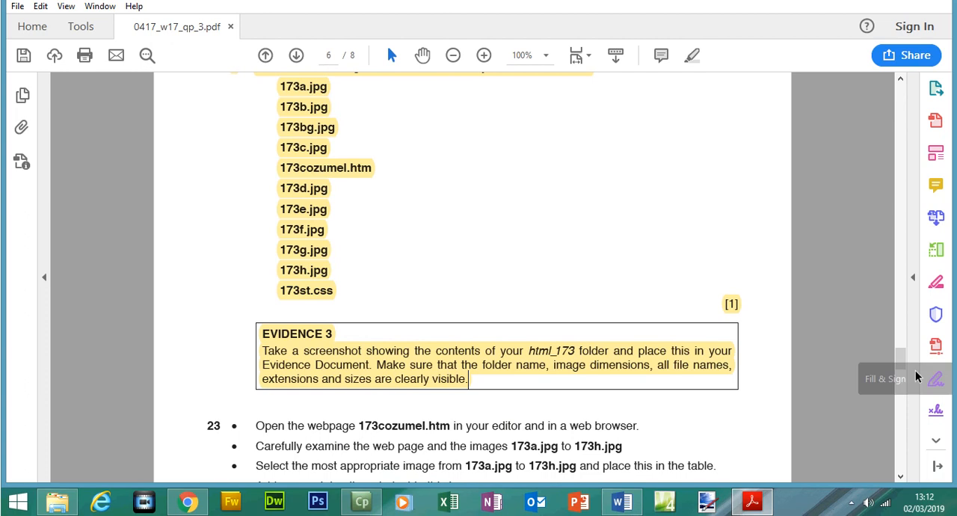
- Read the first instruction of question 23 about opening 173cozumel.htm in an editor and a web browser
{"action": "left_click_drag", "start_coordinate": [903, 356], "coordinate": [903, 378]}
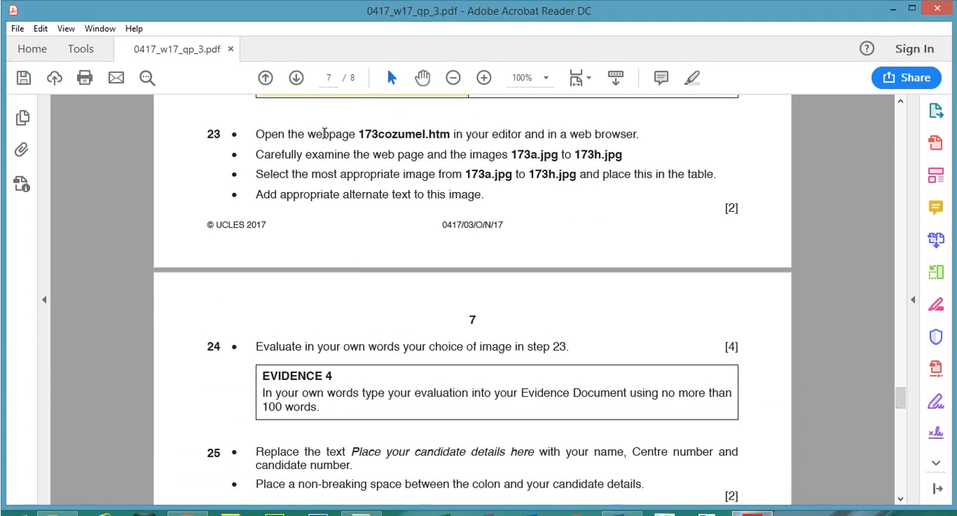
{"action": "left_click_drag", "start_coordinate": [358, 135], "coordinate": [423, 136]}
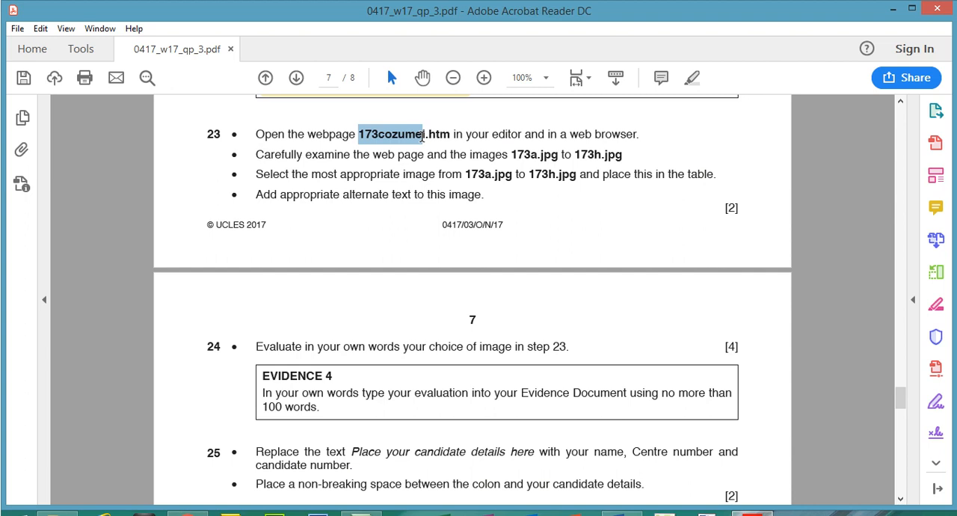
{"action": "left_click_drag", "start_coordinate": [424, 135], "coordinate": [614, 136]}
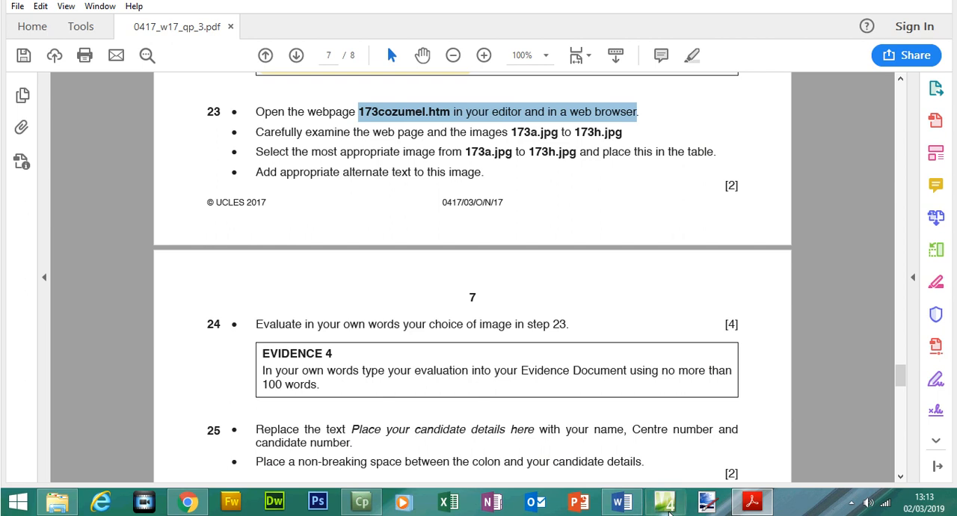
- Switch to Microsoft Expression Web 4, close the Untitled_1.html page and browse for a file to open in WebExpression, 2017, Winter, Nov Source Files 2017, html_173
{"action": "left_click", "coordinate": [670, 513]}
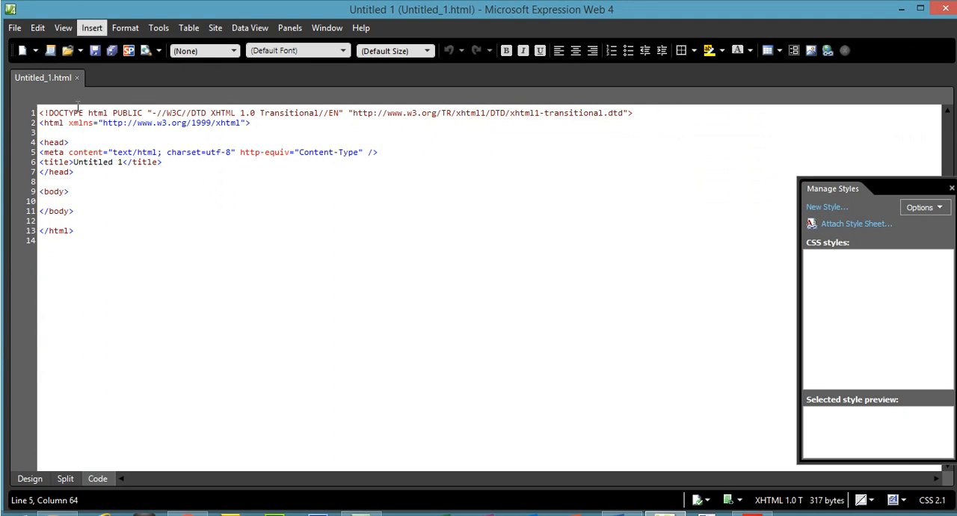
{"action": "left_click", "coordinate": [76, 78]}
{"action": "left_click", "coordinate": [16, 31]}
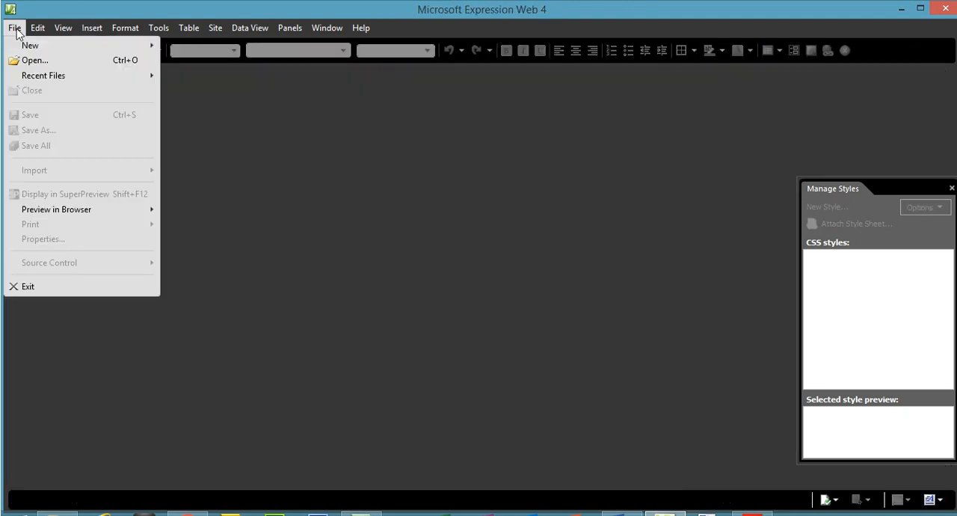
{"action": "left_click", "coordinate": [36, 61]}
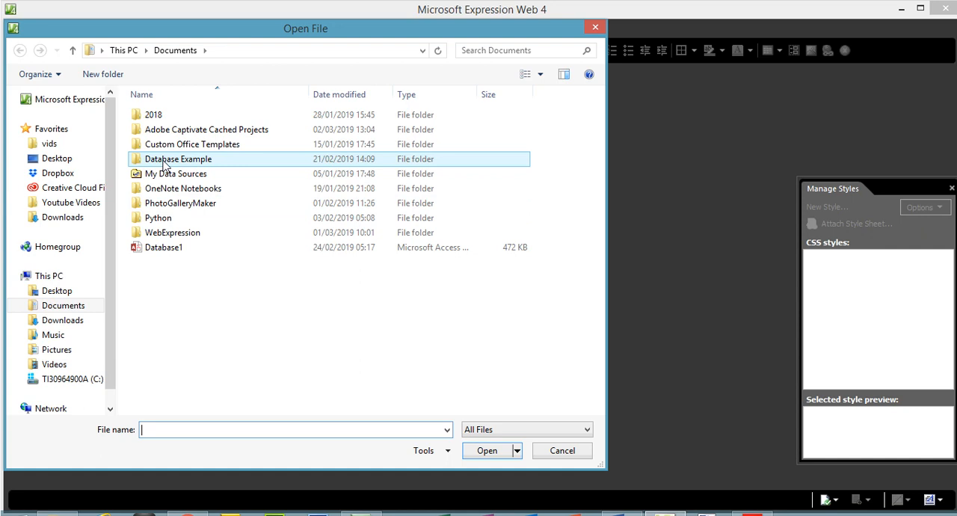
{"action": "double_click", "coordinate": [184, 232]}
{"action": "left_click", "coordinate": [168, 161]}
{"action": "double_click", "coordinate": [169, 160]}
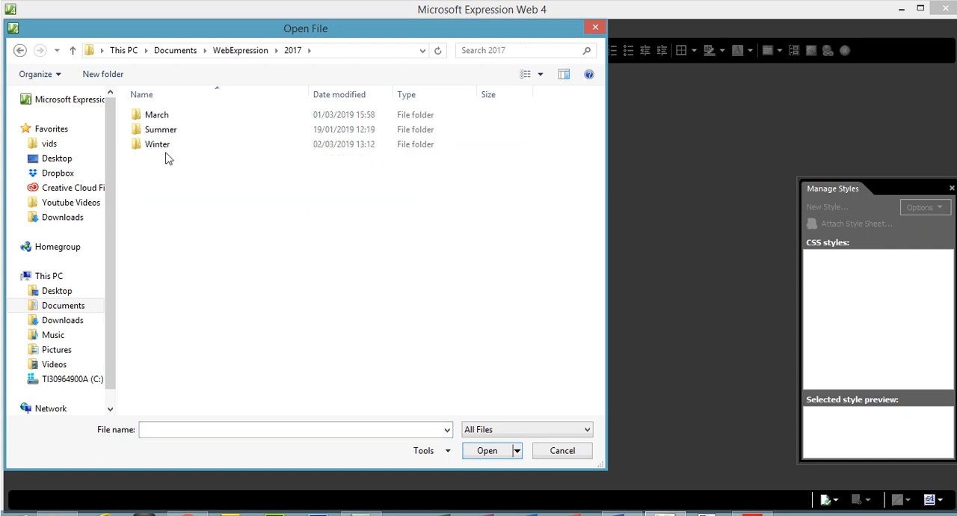
{"action": "double_click", "coordinate": [169, 147]}
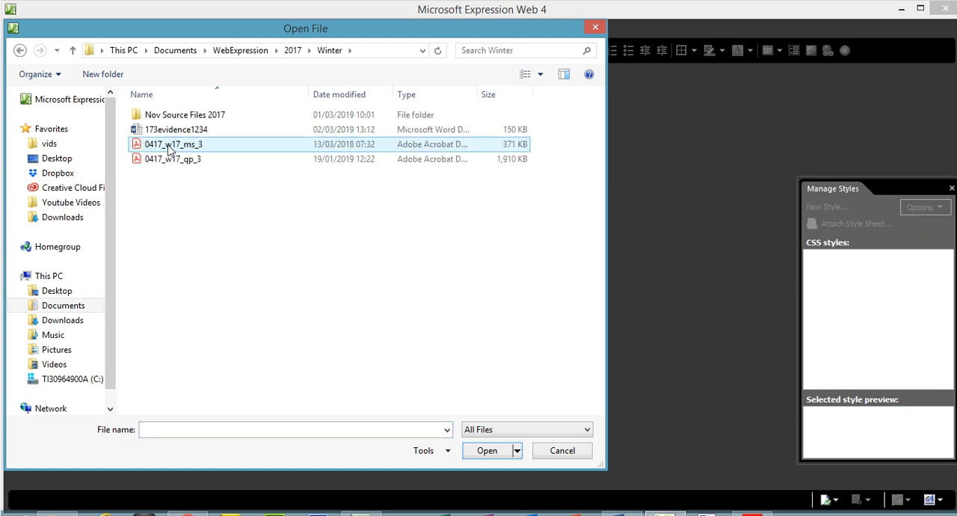
{"action": "left_click", "coordinate": [175, 118]}
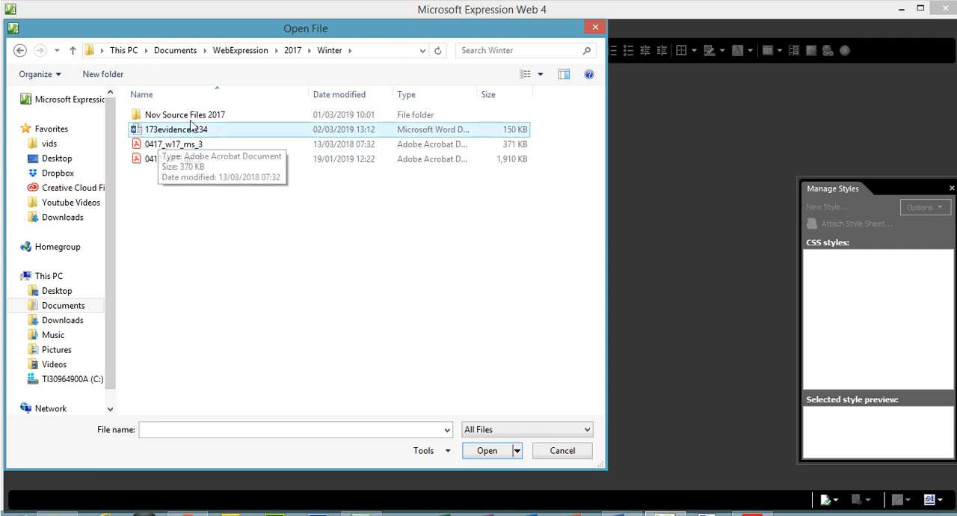
{"action": "double_click", "coordinate": [179, 117]}
{"action": "double_click", "coordinate": [179, 117]}
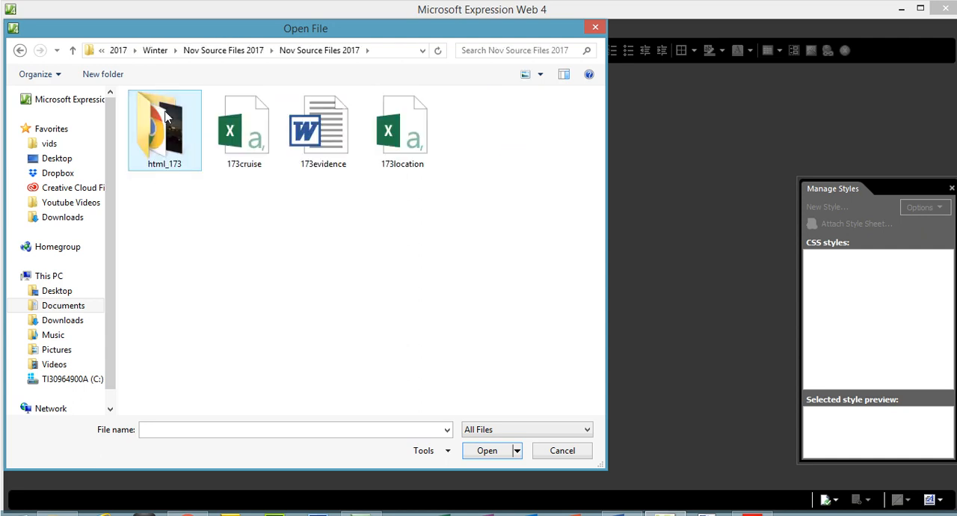
{"action": "double_click", "coordinate": [169, 118]}
- Confirm the webpage name in the exam paper, open 173cozumel.htm and show it in Design view
{"action": "left_click", "coordinate": [483, 141]}
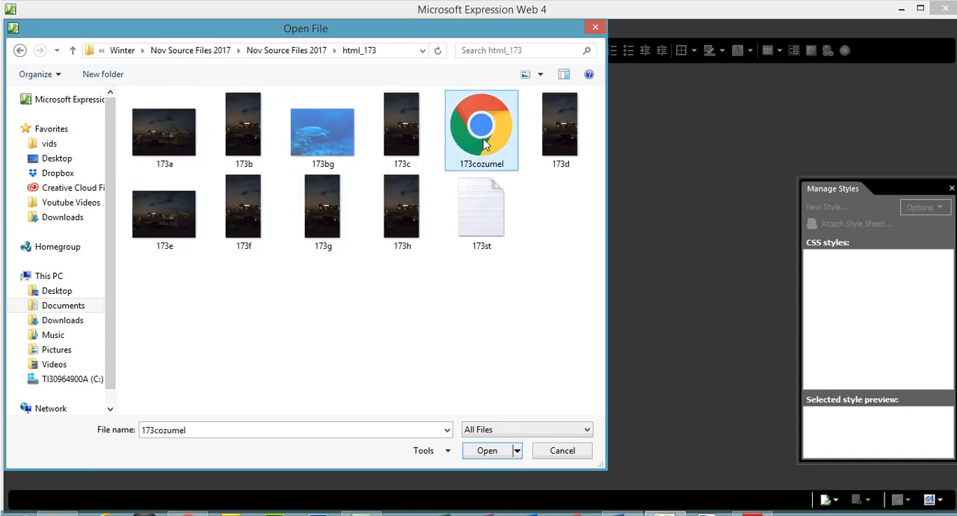
{"action": "left_click", "coordinate": [752, 514]}
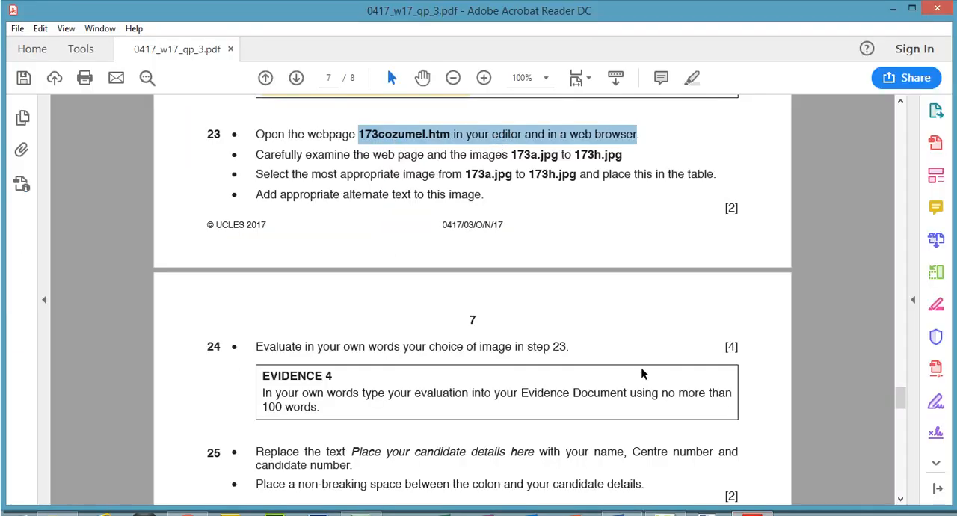
{"action": "left_click", "coordinate": [753, 515]}
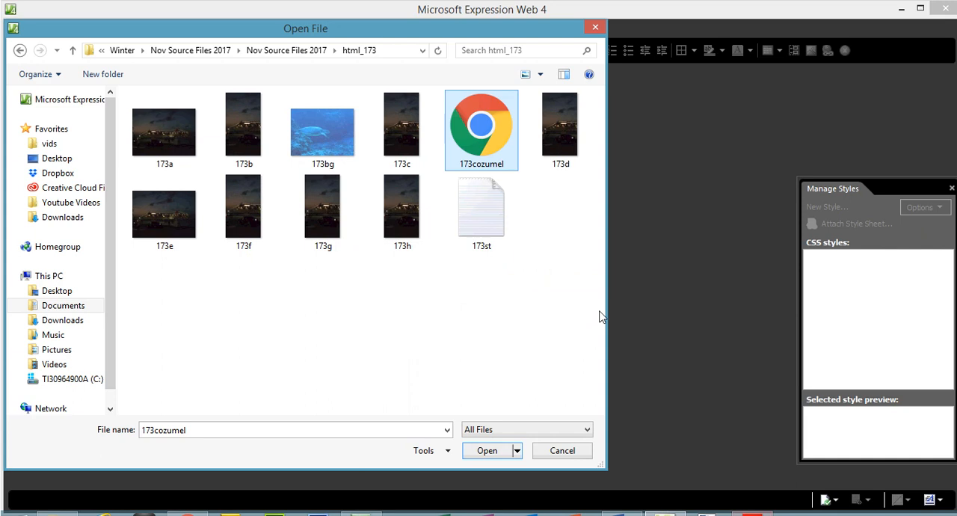
{"action": "left_click", "coordinate": [496, 450]}
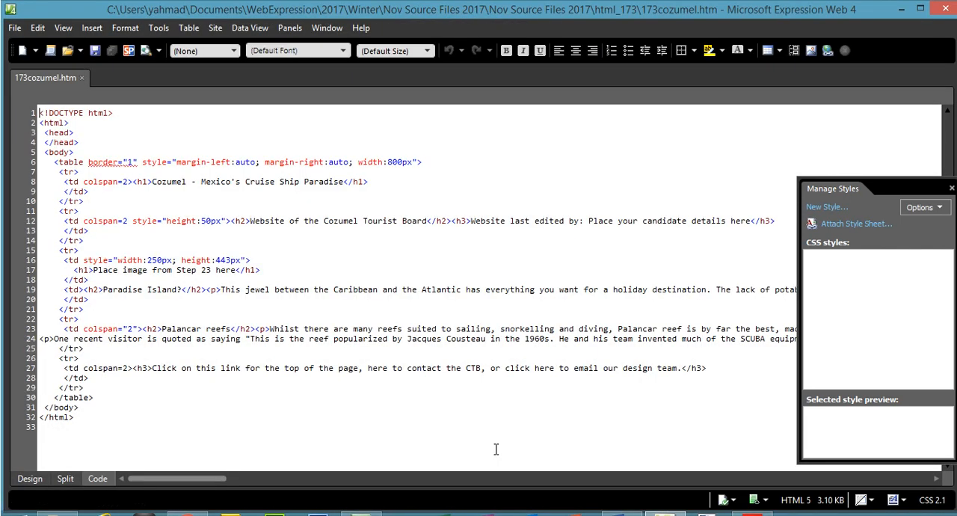
{"action": "left_click", "coordinate": [30, 480]}
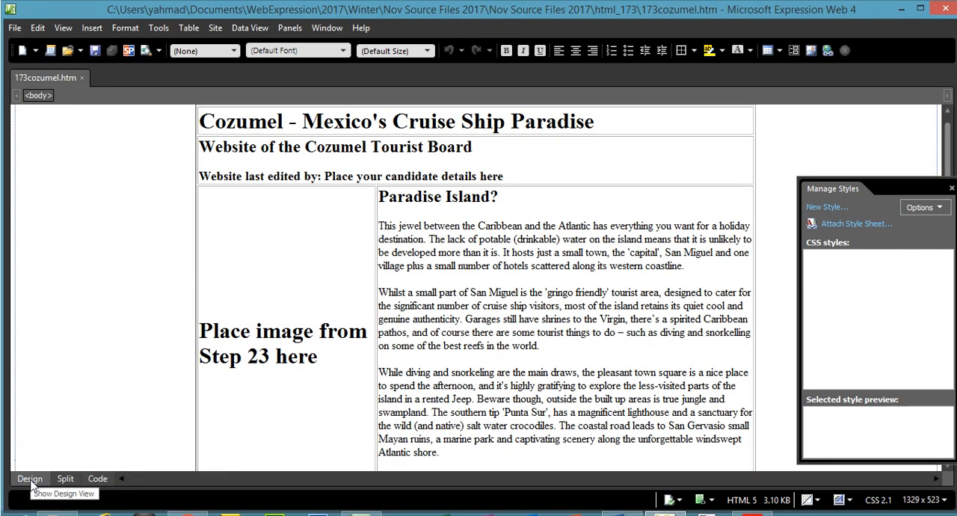
- Switch to the exam paper in Acrobat Reader and reread question 23's instruction about using an editor and a web browser
{"action": "left_click", "coordinate": [753, 515]}
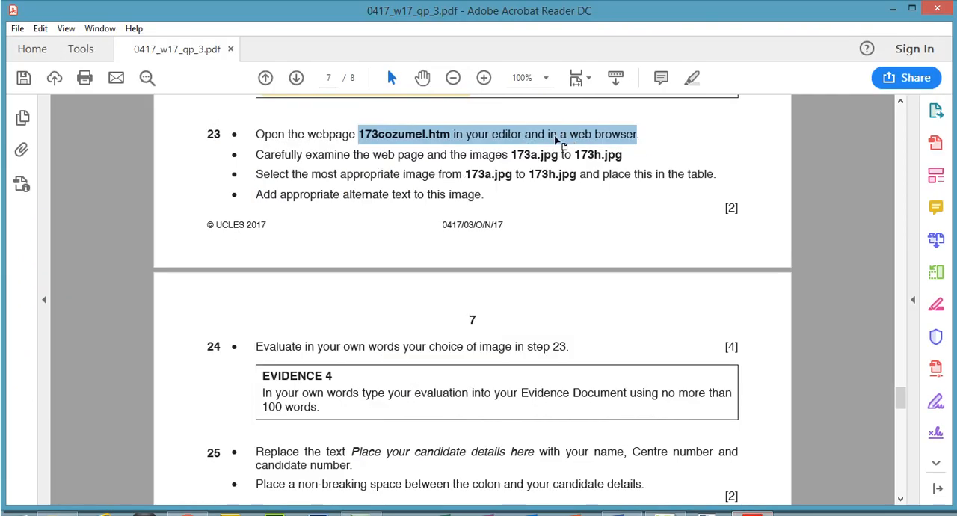
{"action": "left_click", "coordinate": [533, 136]}
{"action": "double_click", "coordinate": [523, 134]}
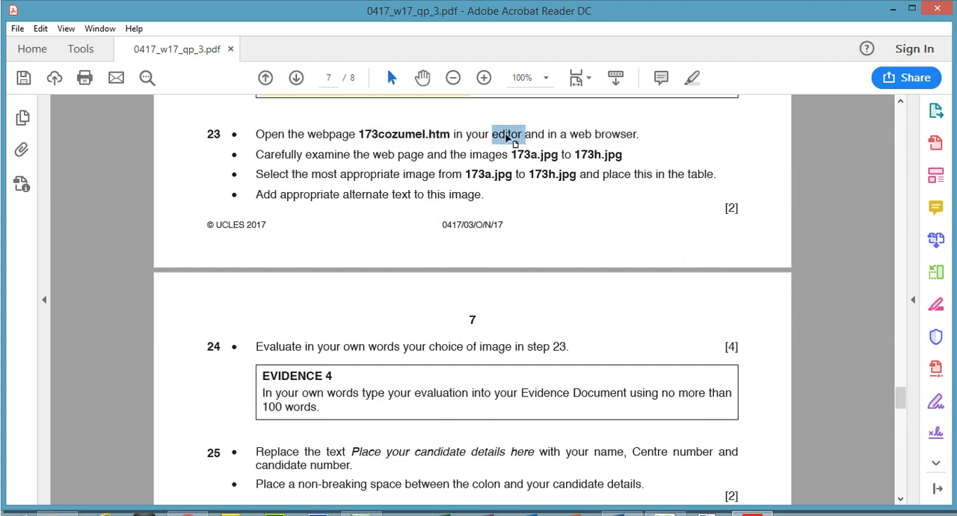
{"action": "double_click", "coordinate": [573, 134]}
{"action": "left_click_drag", "start_coordinate": [603, 139], "coordinate": [648, 142]}
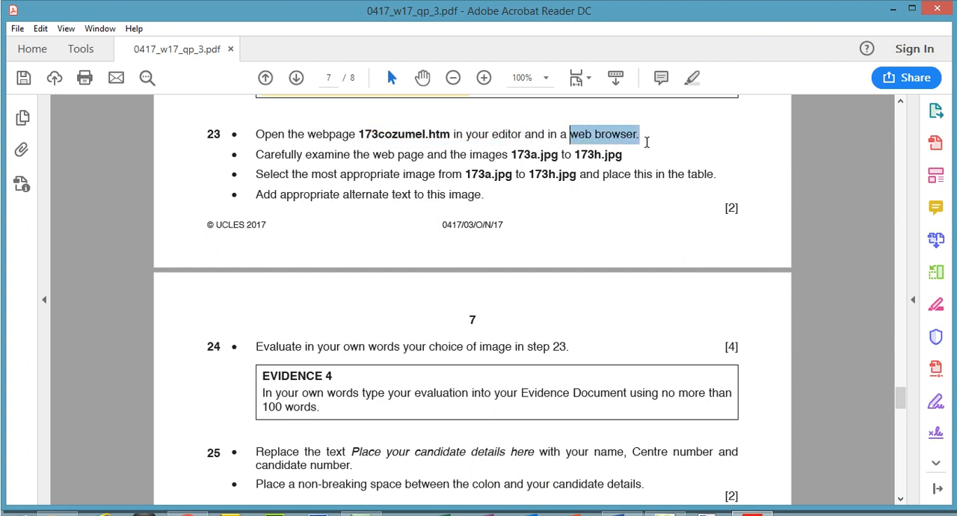
- Switch to Expression Web 4 and preview 173cozumel.htm in Chrome
{"action": "left_click", "coordinate": [668, 513]}
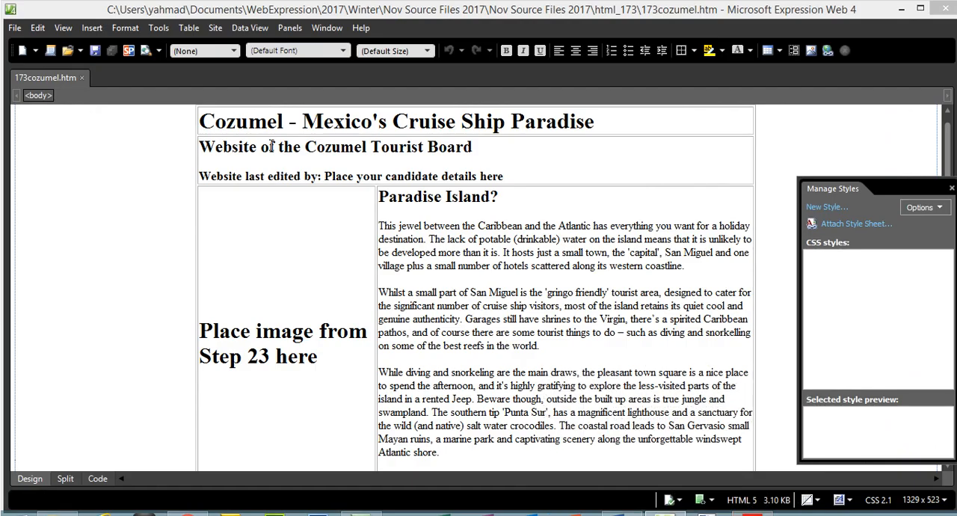
{"action": "left_click", "coordinate": [16, 28]}
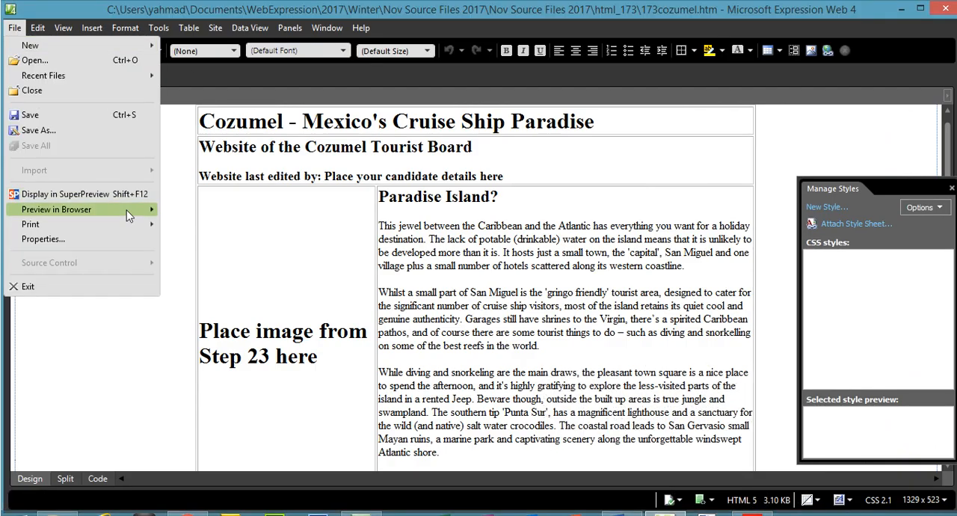
{"action": "mouse_move", "coordinate": [130, 210]}
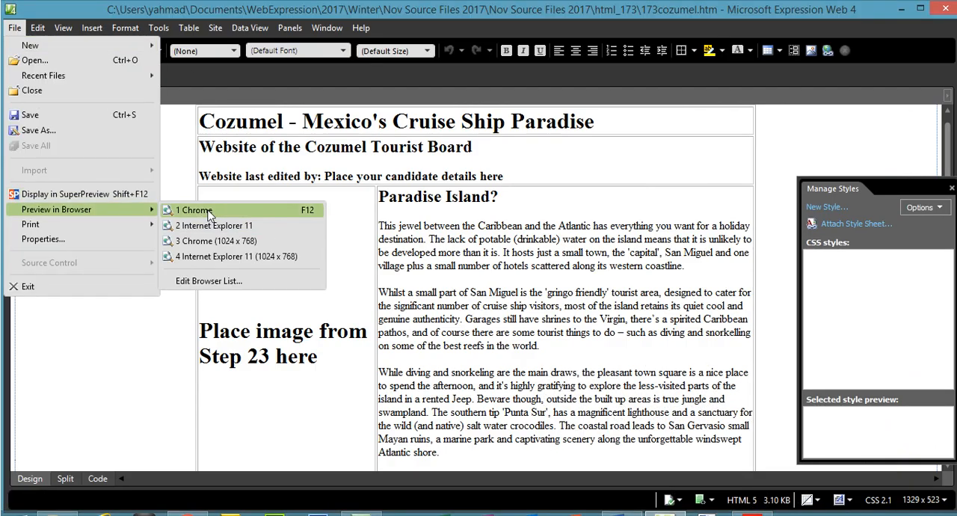
{"action": "left_click", "coordinate": [210, 215]}
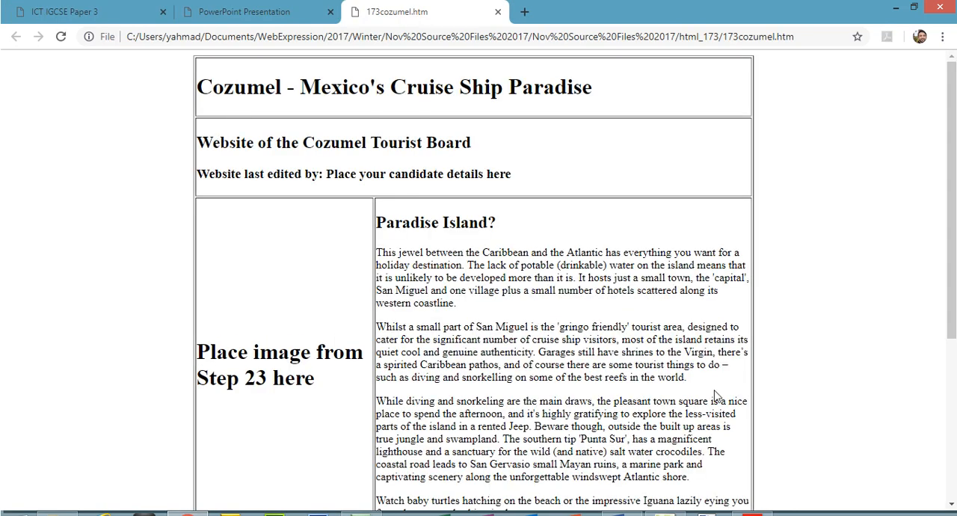
- Return to the exam paper in Acrobat Reader, enlarge it to 125% and read question 23's instructions on images 173a.jpg to 173h.jpg
{"action": "left_click", "coordinate": [754, 514]}
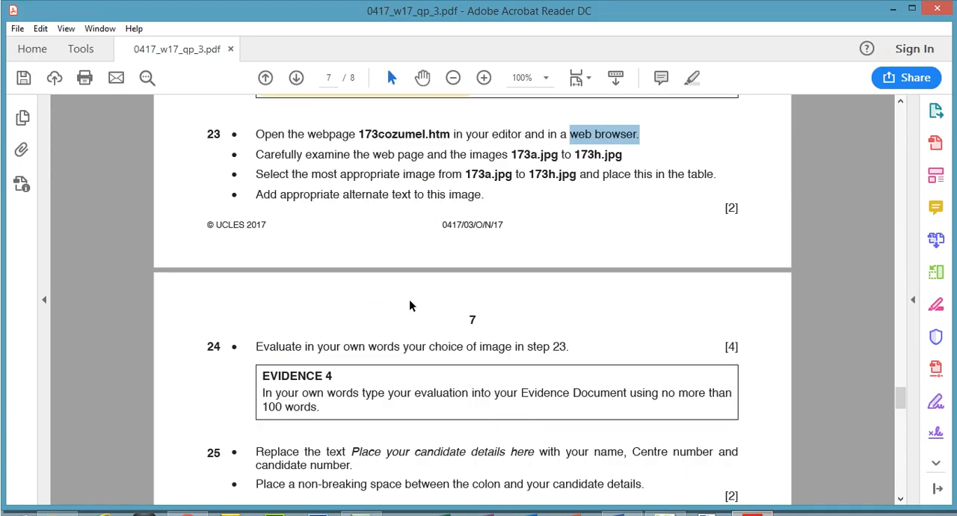
{"action": "left_click", "coordinate": [486, 79]}
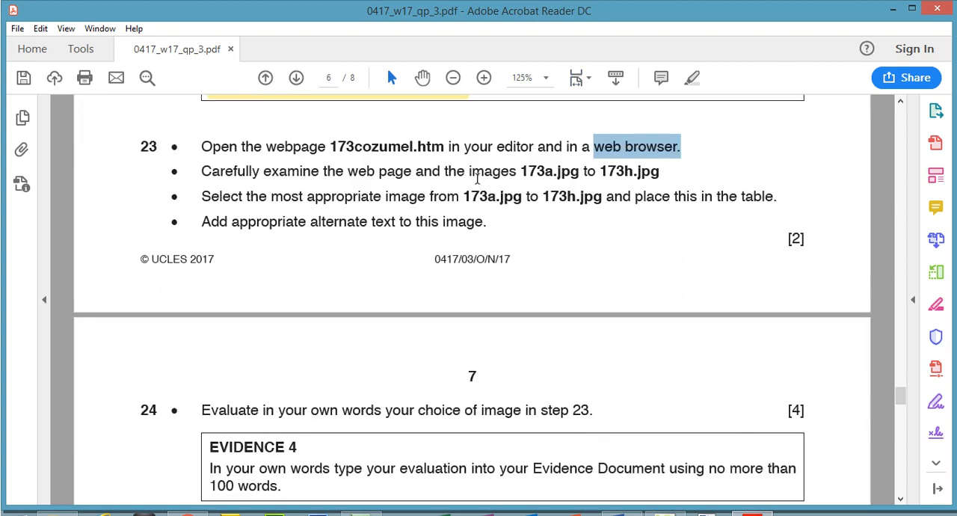
{"action": "left_click_drag", "start_coordinate": [525, 172], "coordinate": [548, 178]}
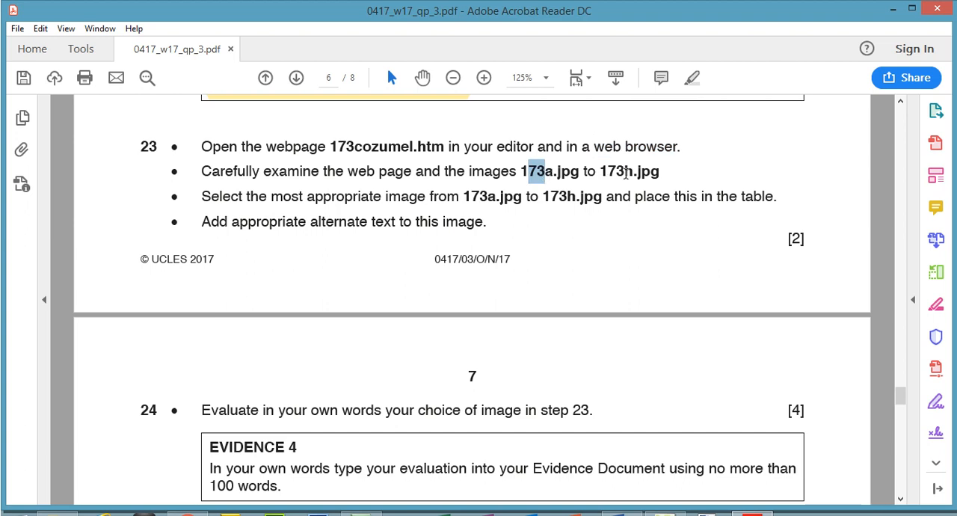
{"action": "left_click_drag", "start_coordinate": [626, 173], "coordinate": [630, 176]}
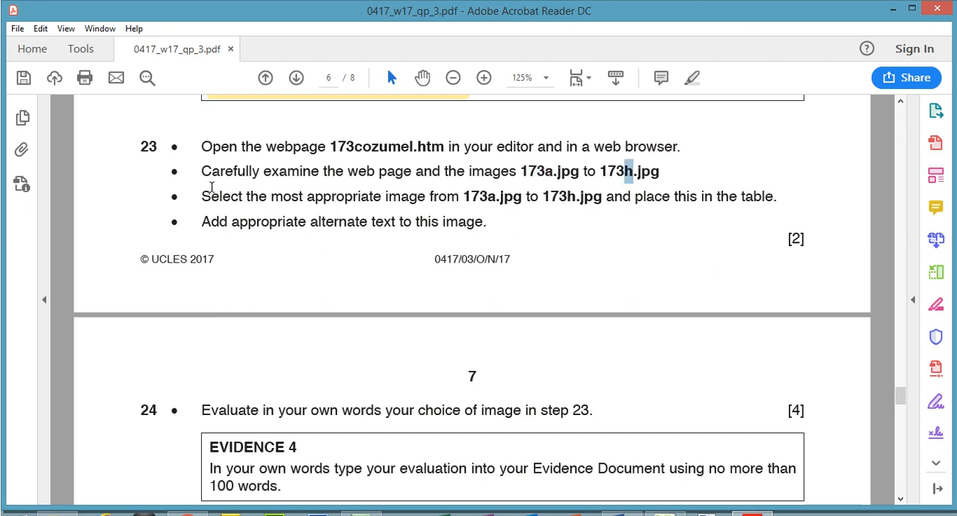
{"action": "left_click_drag", "start_coordinate": [471, 196], "coordinate": [494, 198]}
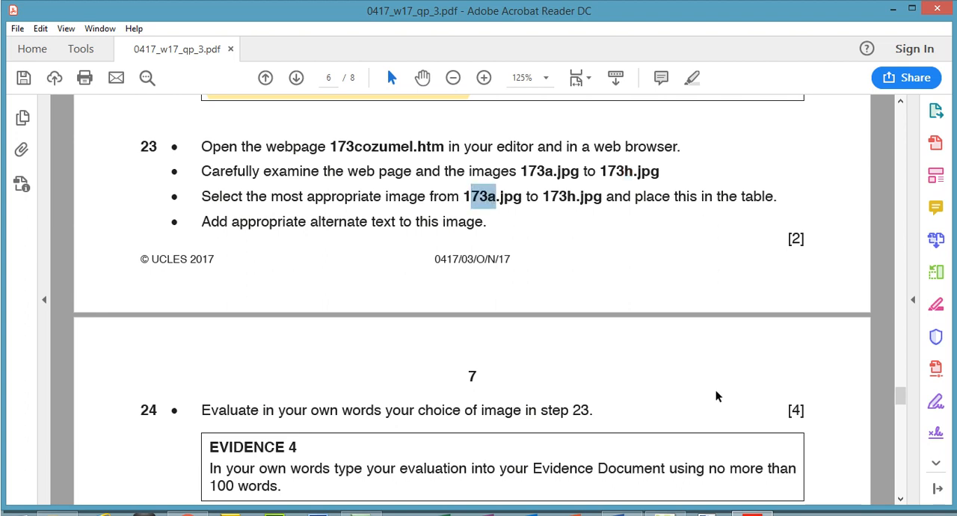
- Switch to Expression Web 4 and locate the "Place image from Step 23 here" placeholder in the table
{"action": "left_click", "coordinate": [668, 514]}
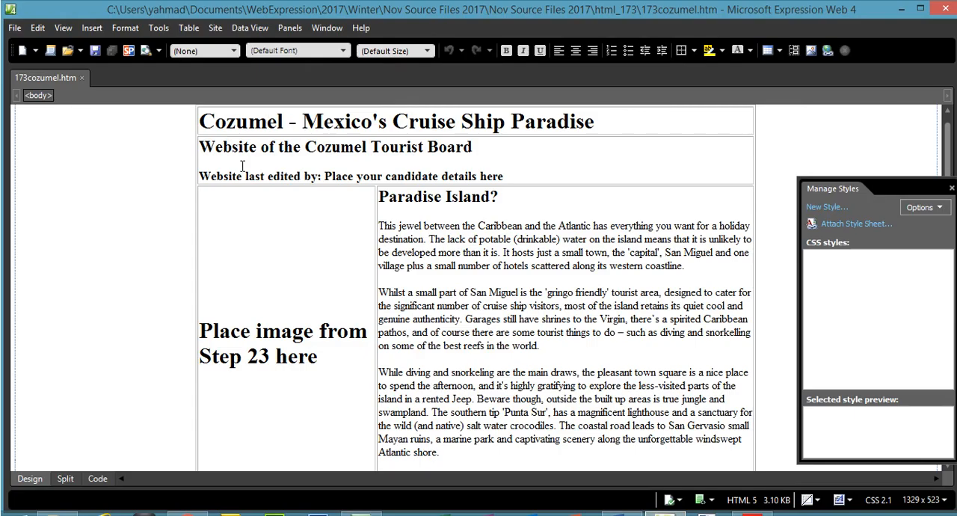
{"action": "left_click", "coordinate": [243, 208]}
{"action": "left_click_drag", "start_coordinate": [319, 358], "coordinate": [212, 337]}
- Return to the exam paper in Acrobat Reader, check the placeholder's step number and read question 23's alternate text instruction
{"action": "left_click", "coordinate": [752, 513]}
{"action": "left_click_drag", "start_coordinate": [144, 140], "coordinate": [153, 150]}
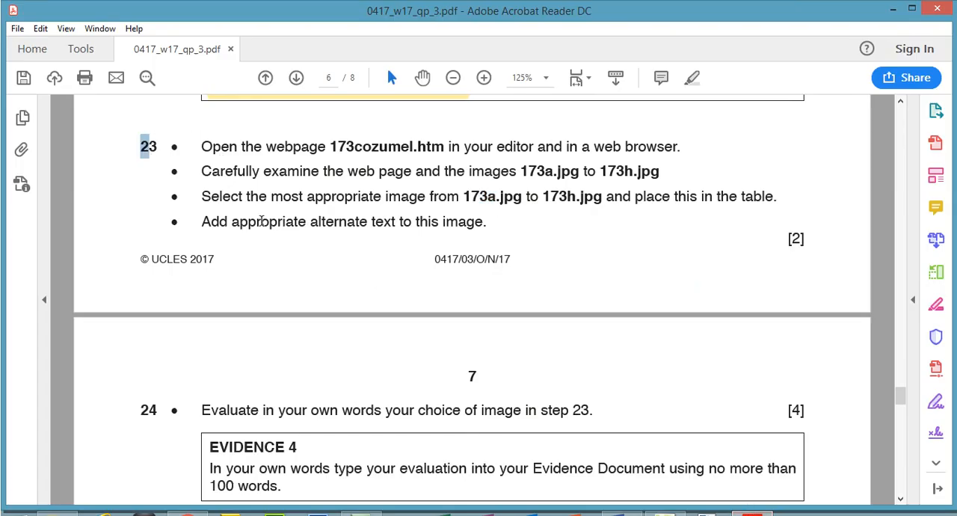
{"action": "left_click_drag", "start_coordinate": [206, 218], "coordinate": [460, 234]}
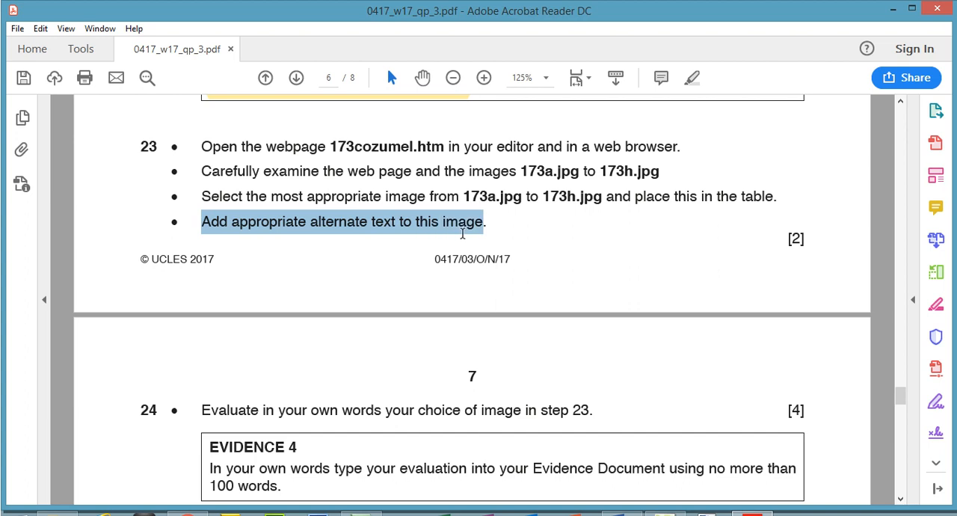
- Switch to Expression Web 4, inspect the placeholder cell's width and height in Cell Properties, and close the dialog without changes
{"action": "left_click", "coordinate": [666, 514]}
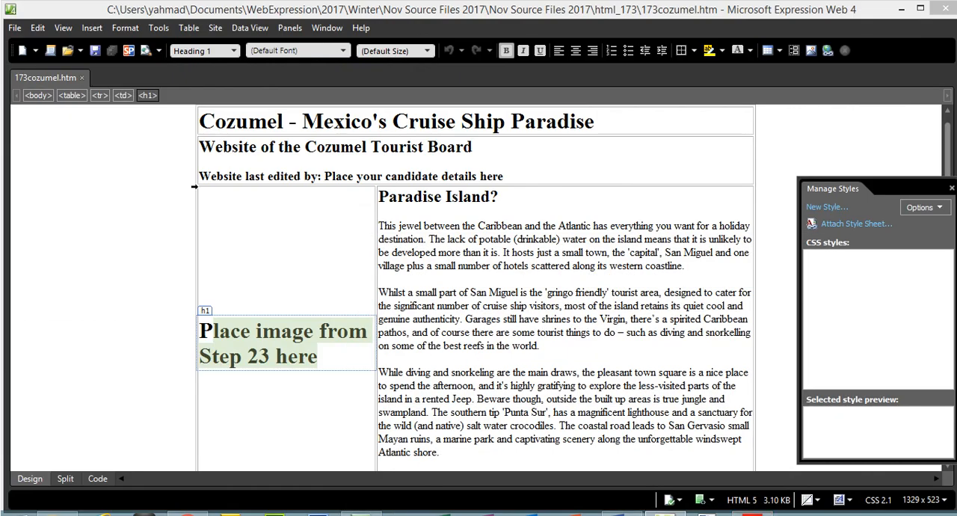
{"action": "left_click", "coordinate": [373, 208]}
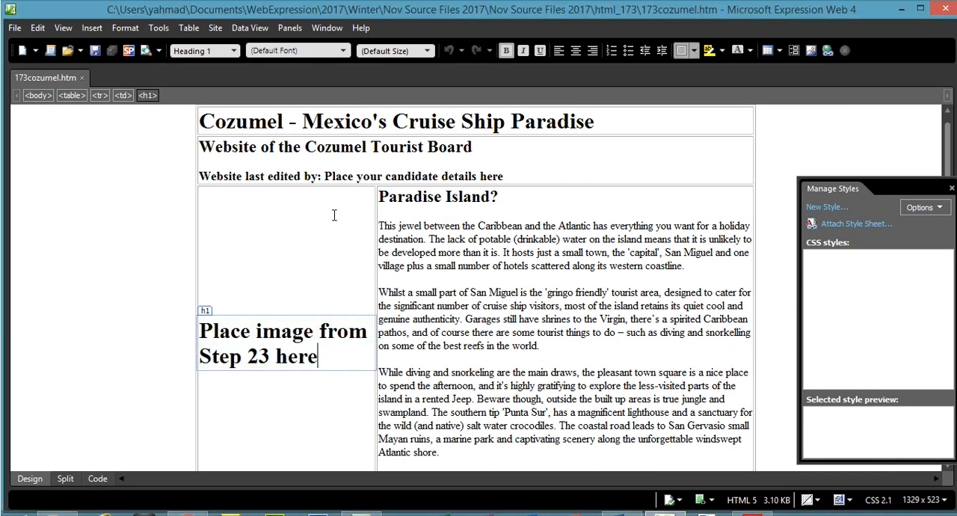
{"action": "right_click", "coordinate": [280, 232]}
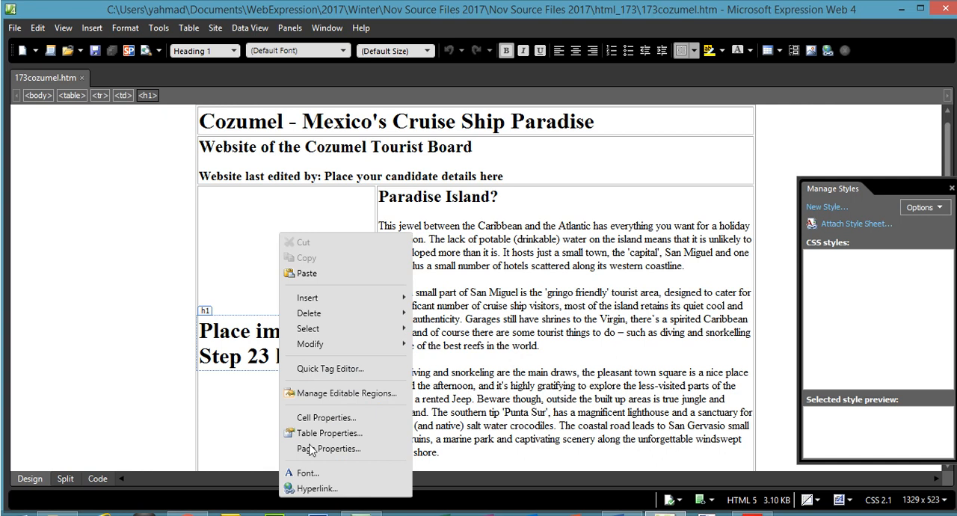
{"action": "left_click", "coordinate": [324, 417]}
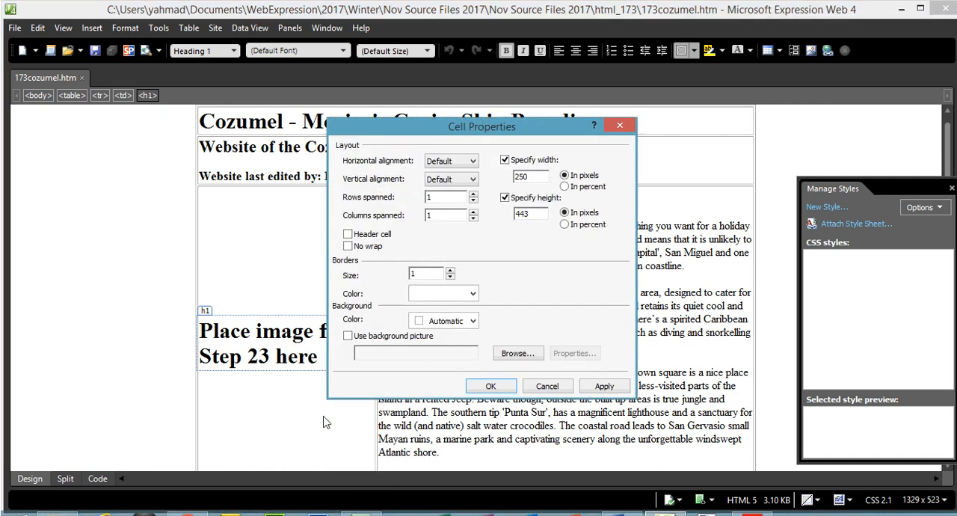
{"action": "left_click_drag", "start_coordinate": [529, 176], "coordinate": [511, 177]}
{"action": "left_click_drag", "start_coordinate": [532, 215], "coordinate": [514, 216]}
{"action": "left_click_drag", "start_coordinate": [375, 133], "coordinate": [441, 145]}
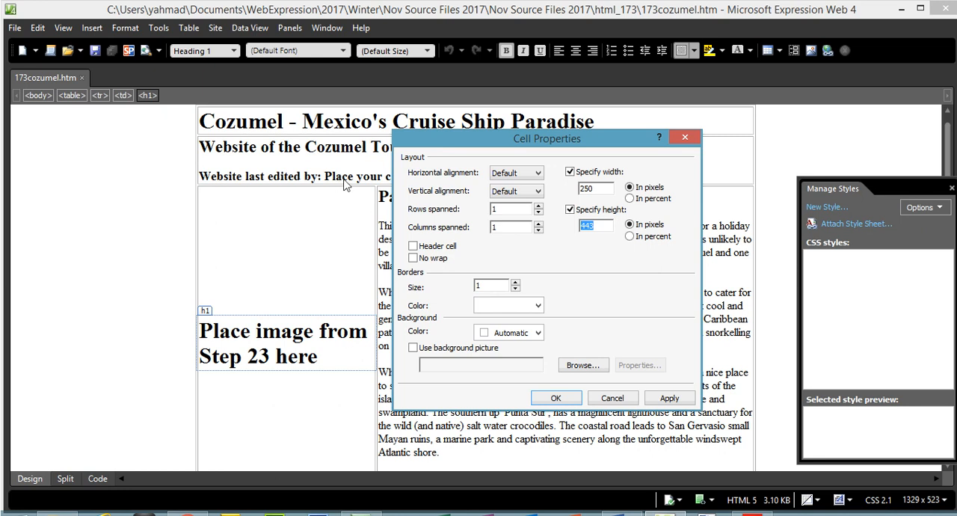
{"action": "left_click", "coordinate": [626, 400]}
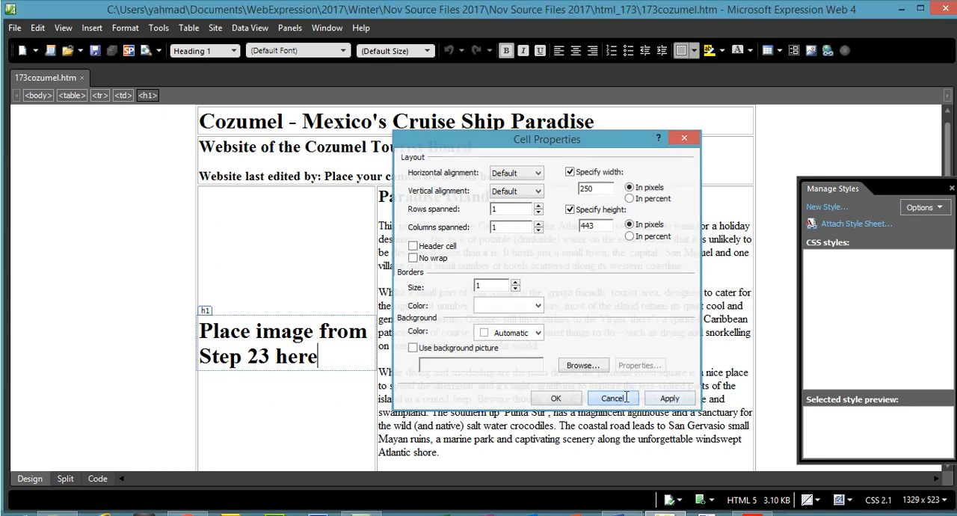
- Check the exam paper, switch to the html_173 folder in File Explorer and go through images 173a to 173h
{"action": "left_click", "coordinate": [752, 513]}
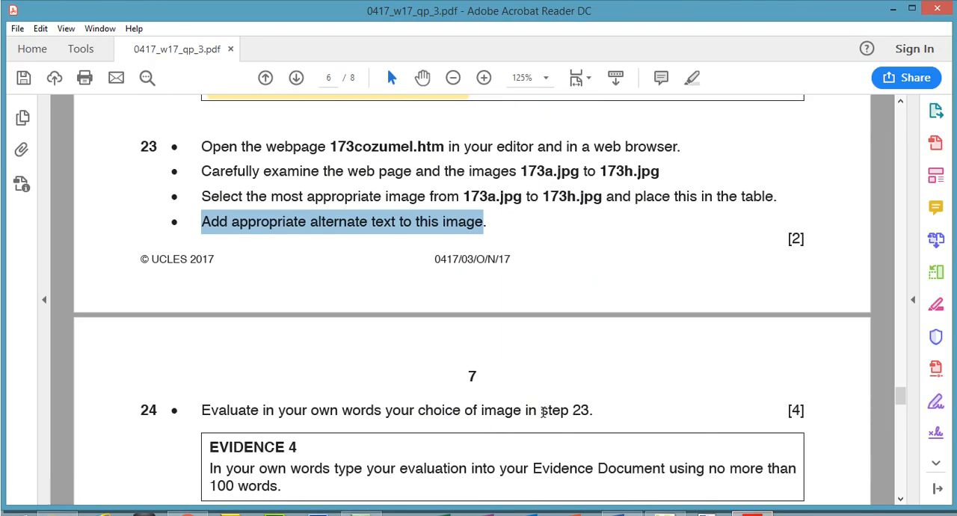
{"action": "left_click", "coordinate": [57, 513]}
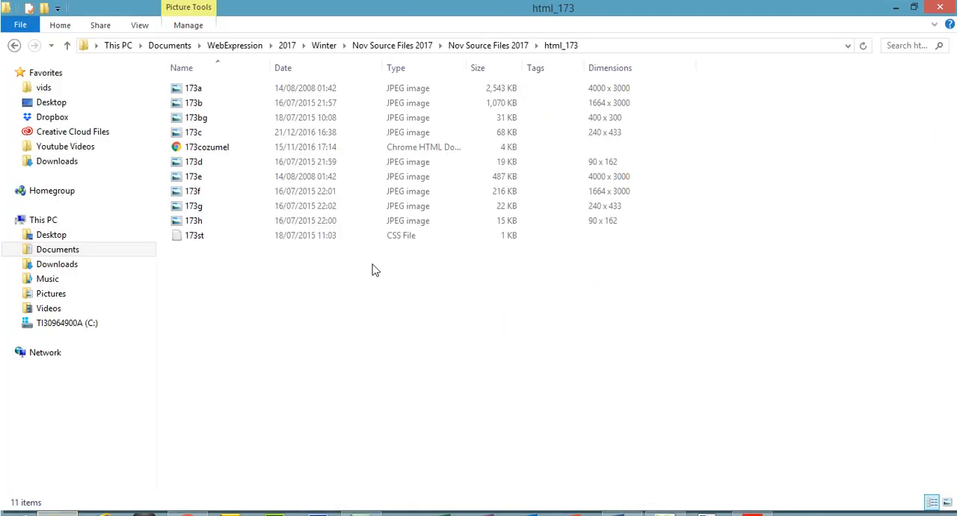
{"action": "left_click", "coordinate": [199, 91]}
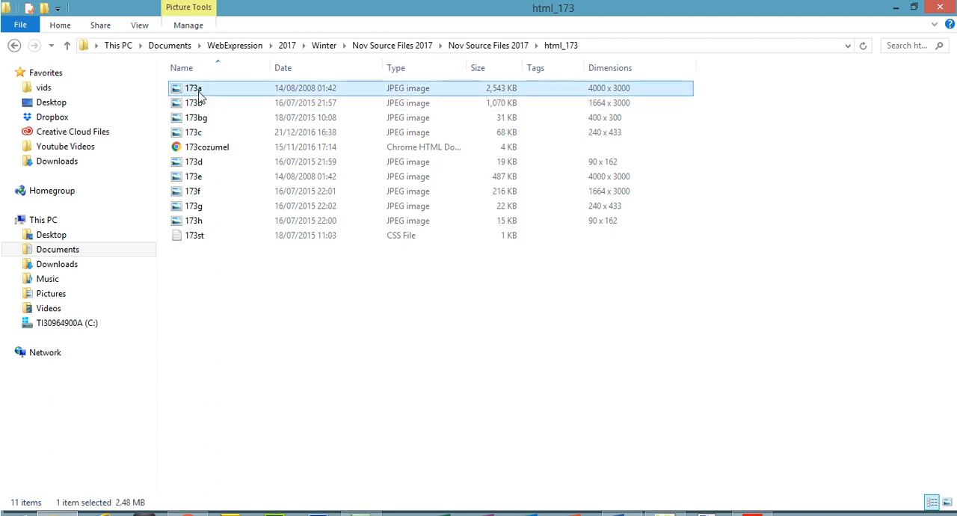
{"action": "left_click", "coordinate": [205, 105]}
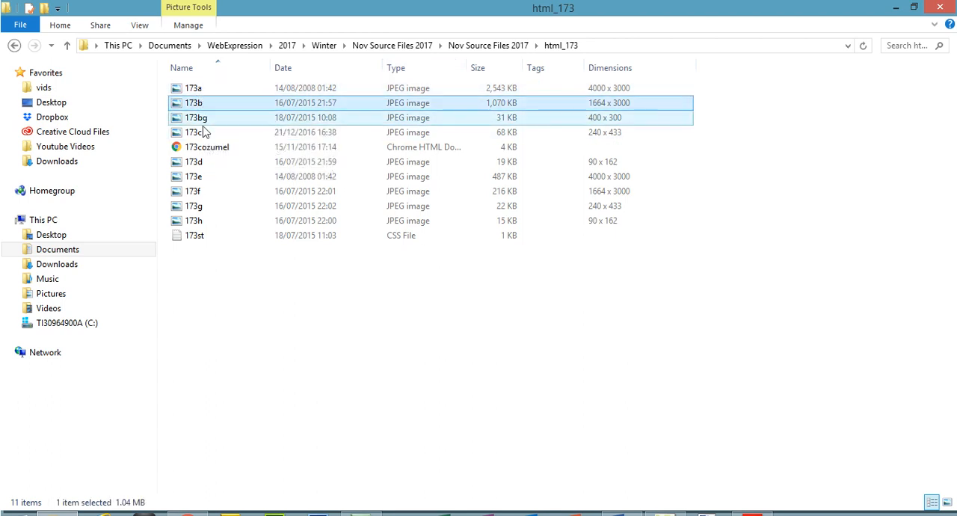
{"action": "left_click", "coordinate": [205, 135]}
{"action": "left_click", "coordinate": [201, 163]}
{"action": "left_click", "coordinate": [201, 178]}
{"action": "left_click", "coordinate": [202, 193]}
{"action": "left_click", "coordinate": [200, 207]}
{"action": "left_click", "coordinate": [202, 221]}
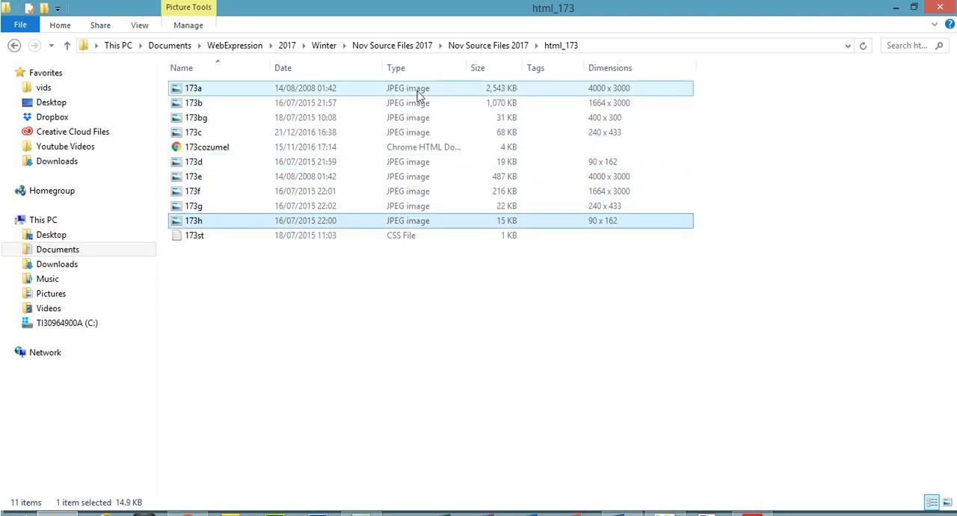
- Examine the pixel dimensions of images 173a, 173b and 173c
{"action": "left_click", "coordinate": [640, 93]}
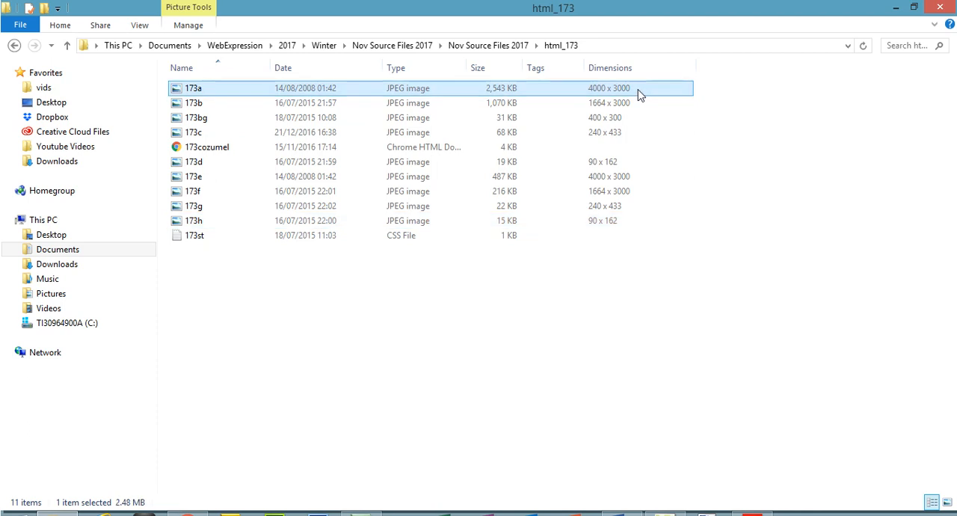
{"action": "left_click", "coordinate": [632, 105]}
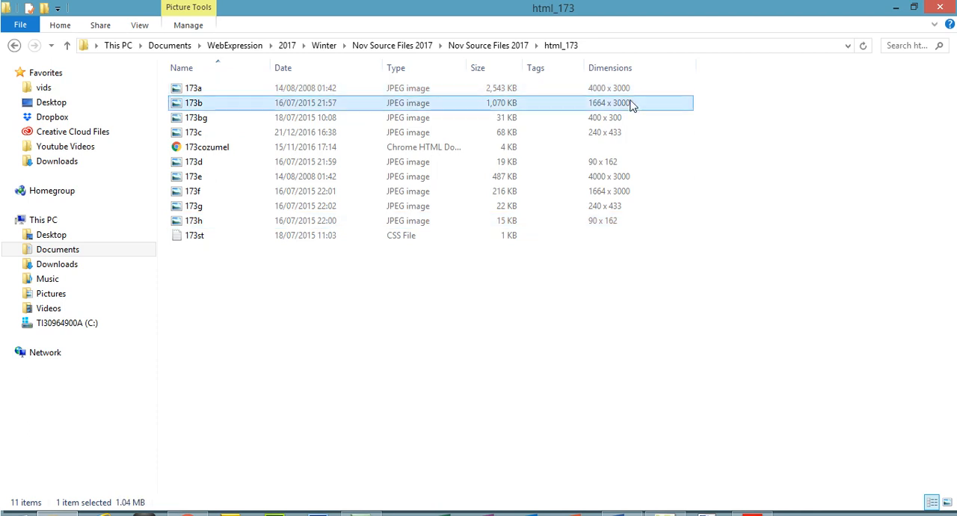
{"action": "left_click", "coordinate": [608, 136]}
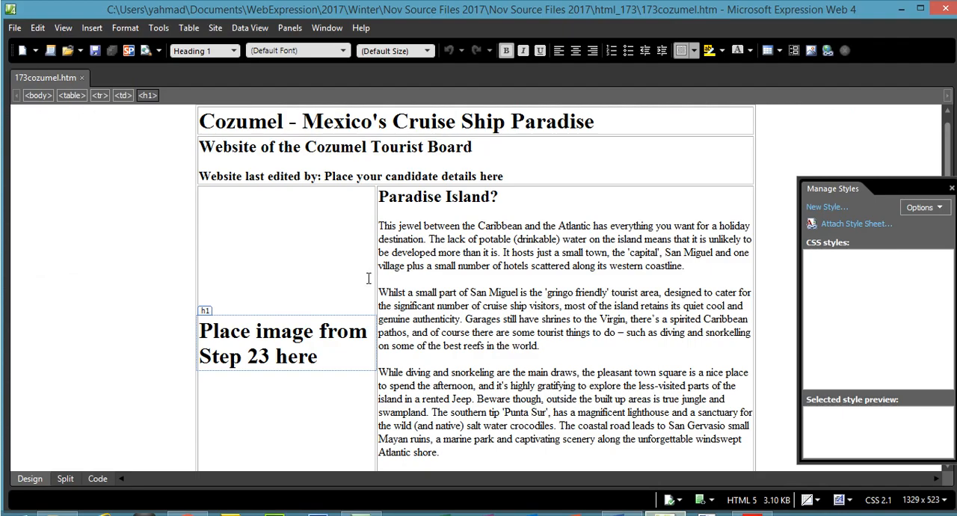
- Recheck the placeholder cell's size through Cell Properties in Expression Web and compare it with image 173c in the html_173 folder
{"action": "right_click", "coordinate": [315, 251]}
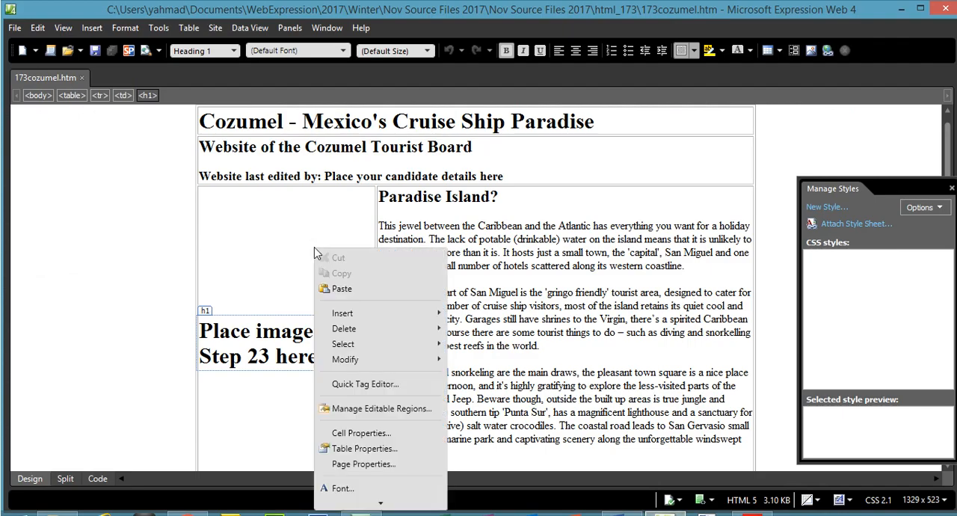
{"action": "left_click", "coordinate": [389, 434]}
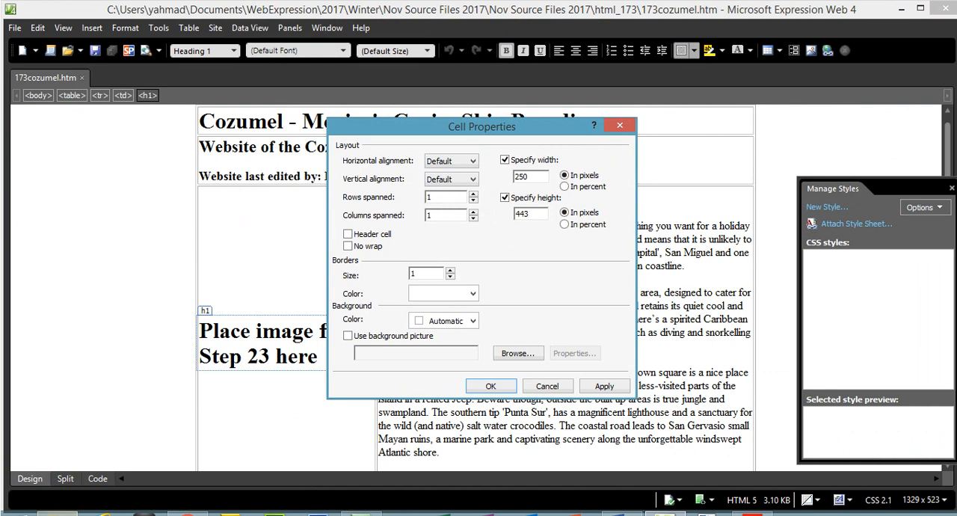
{"action": "key", "text": "alt+Tab"}
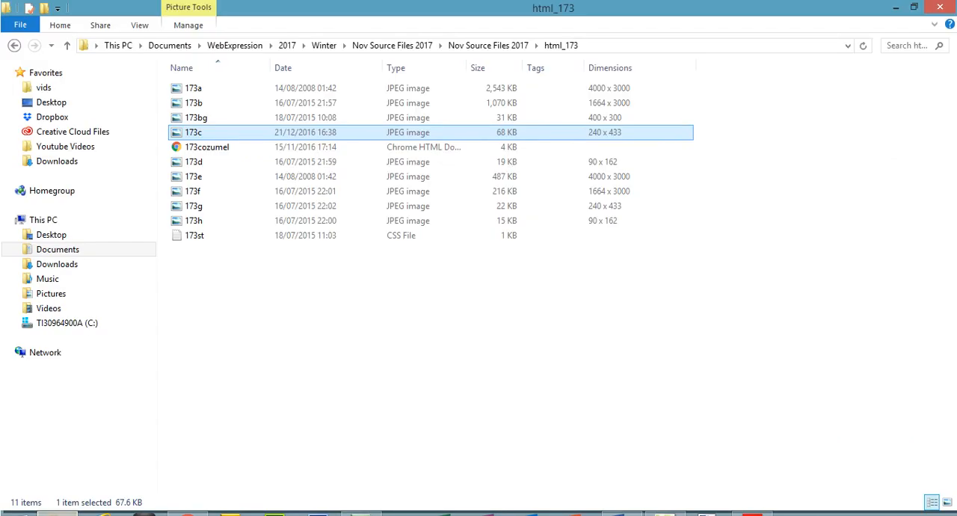
{"action": "key", "text": "alt+Tab"}
{"action": "key", "text": "alt+Tab"}
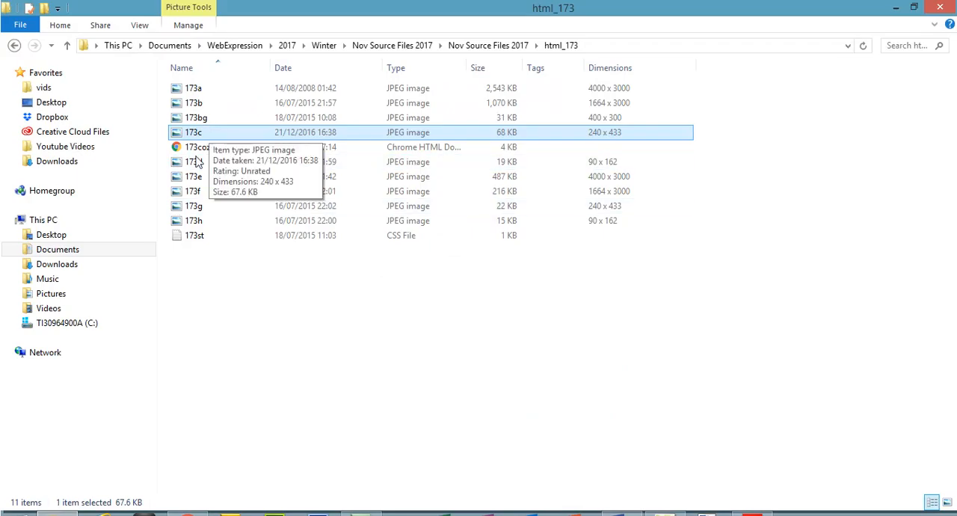
- Examine the pixel dimensions of images 173d, 173e, 173f and 173g in the html_173 folder
{"action": "left_click", "coordinate": [200, 172]}
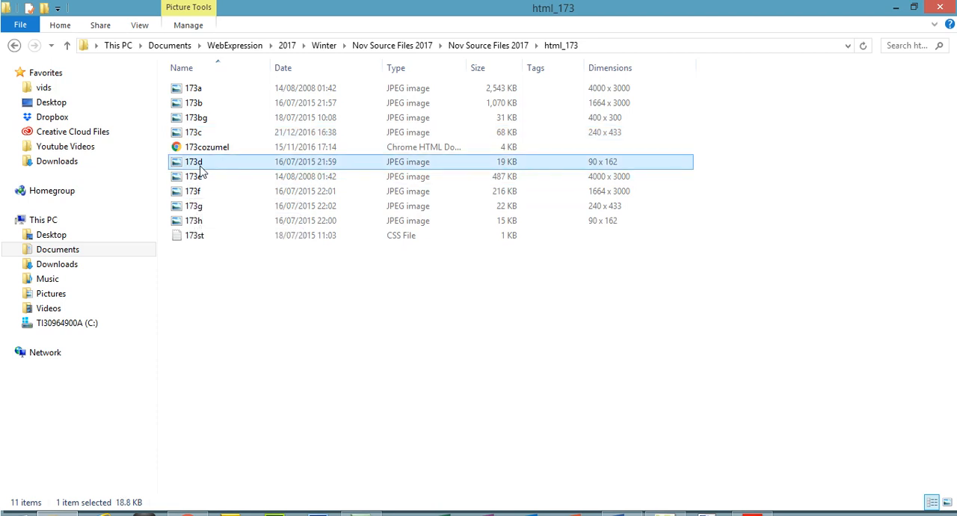
{"action": "left_click", "coordinate": [617, 181]}
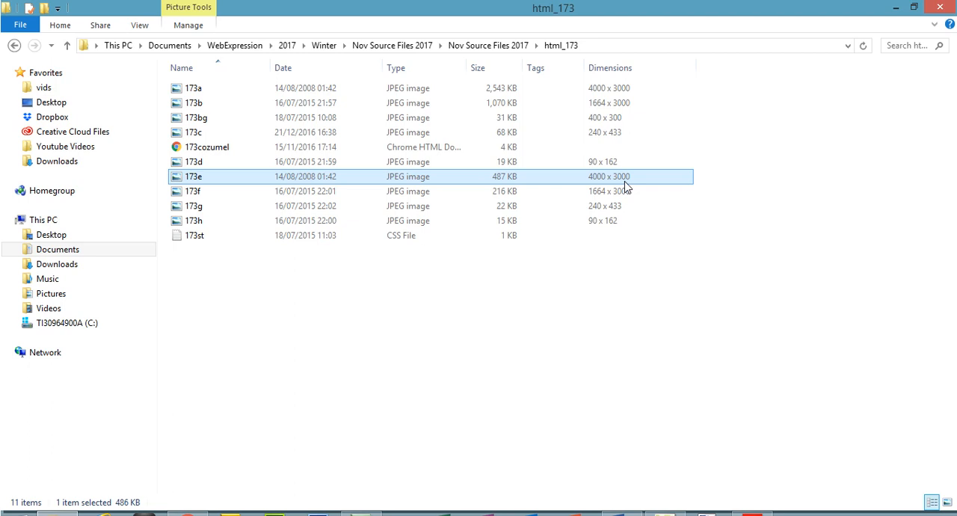
{"action": "left_click", "coordinate": [187, 196]}
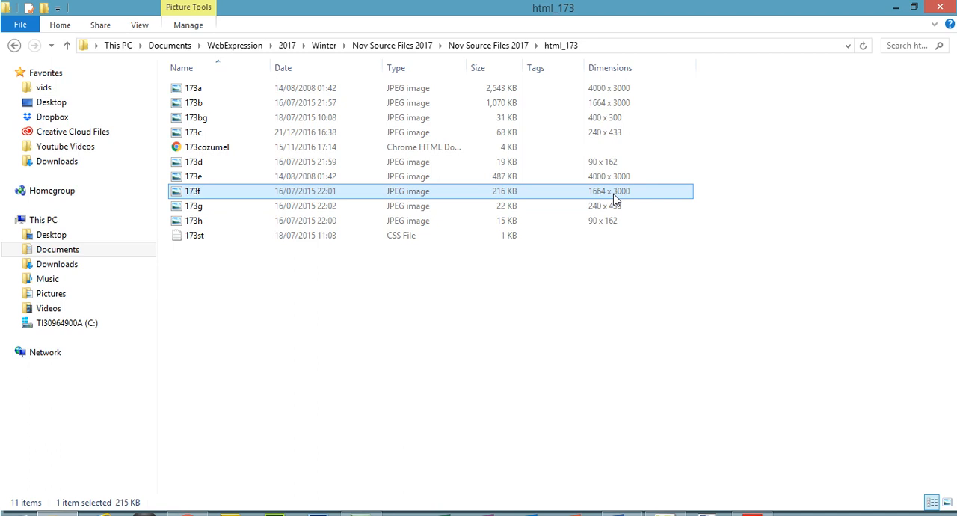
{"action": "left_click", "coordinate": [198, 211]}
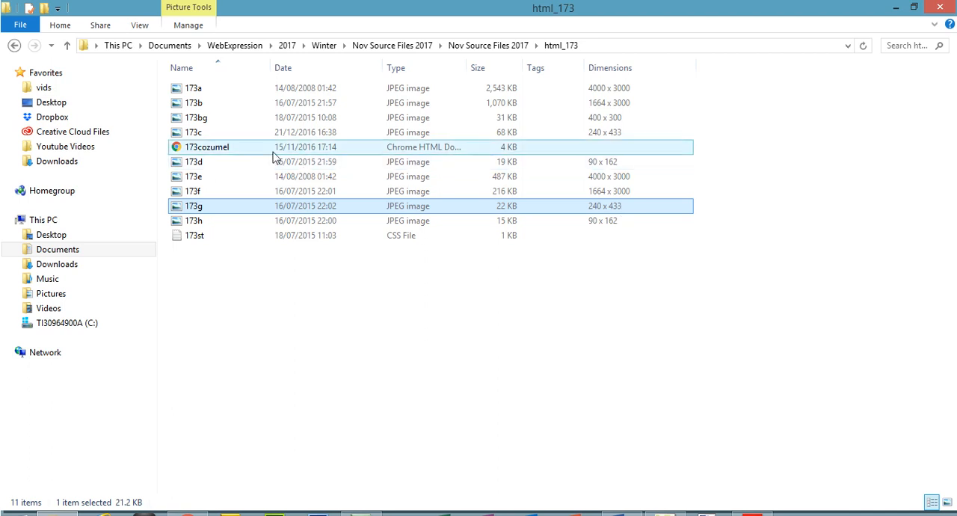
- Compare the dimensions and file sizes of images 173c and 173g, and check the dimensions of 173h
{"action": "left_click", "coordinate": [235, 137], "text": "ctrl"}
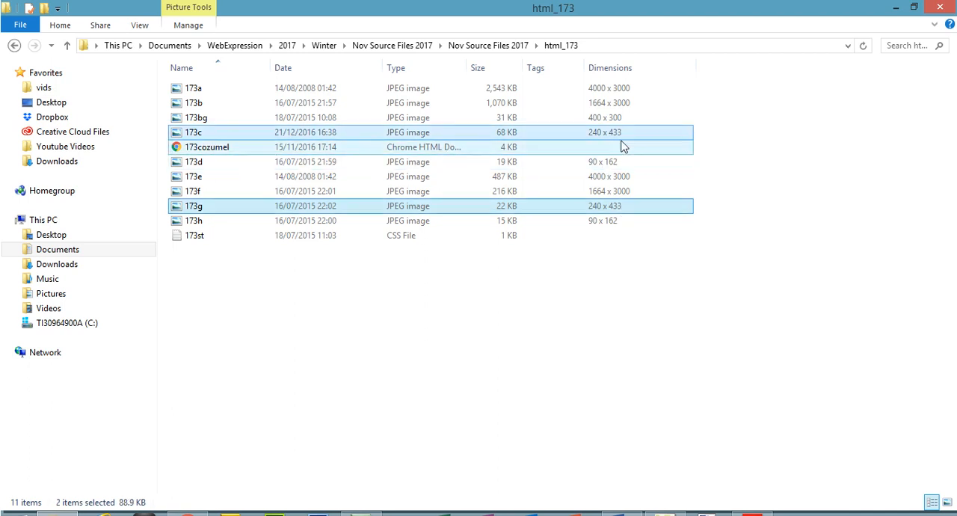
{"action": "left_click", "coordinate": [600, 226]}
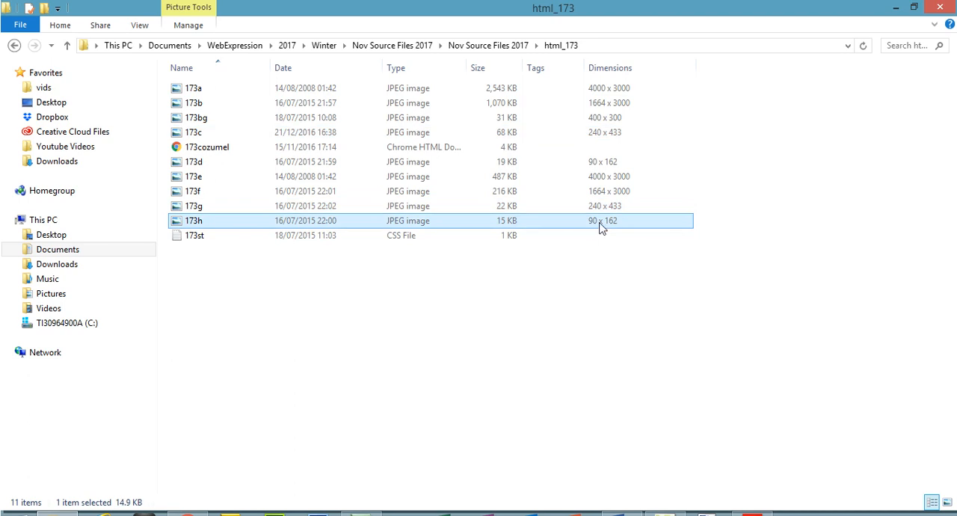
{"action": "left_click", "coordinate": [202, 208]}
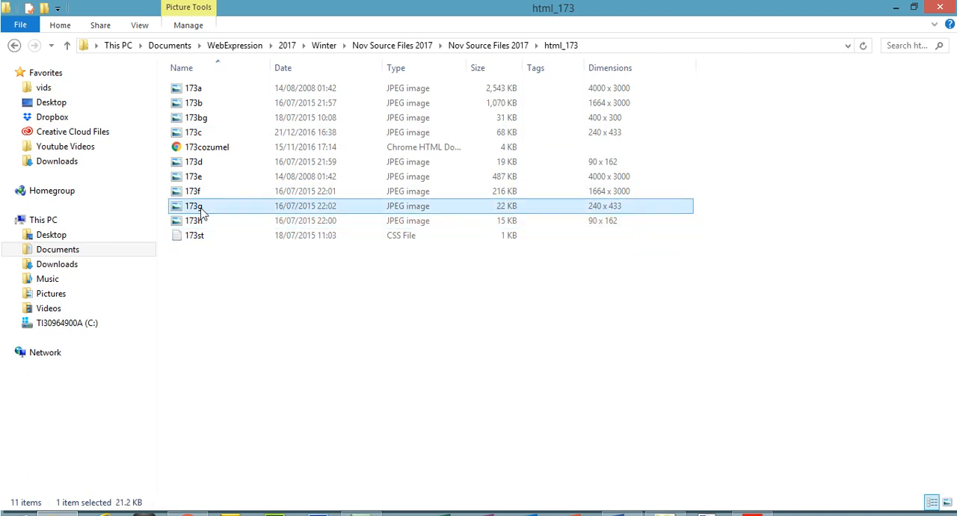
{"action": "left_click", "coordinate": [200, 131], "text": "ctrl"}
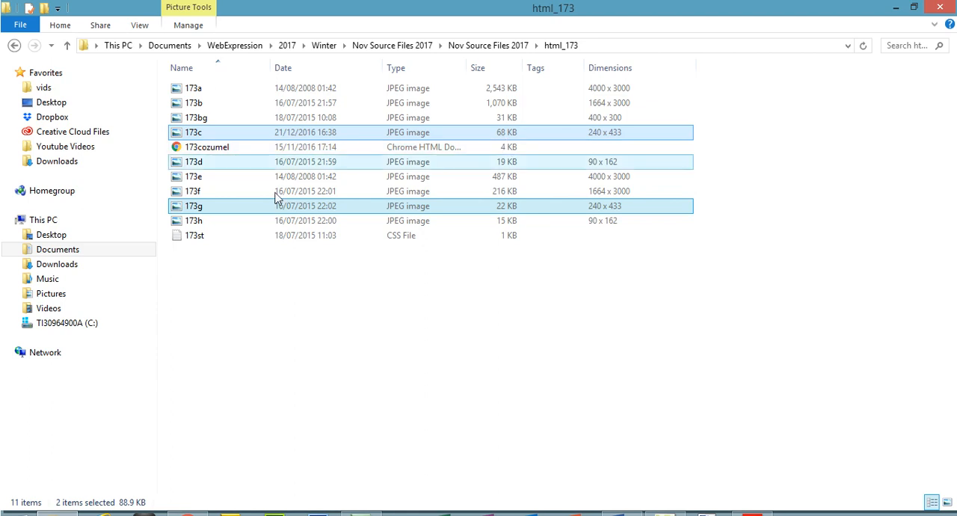
{"action": "left_click", "coordinate": [199, 210]}
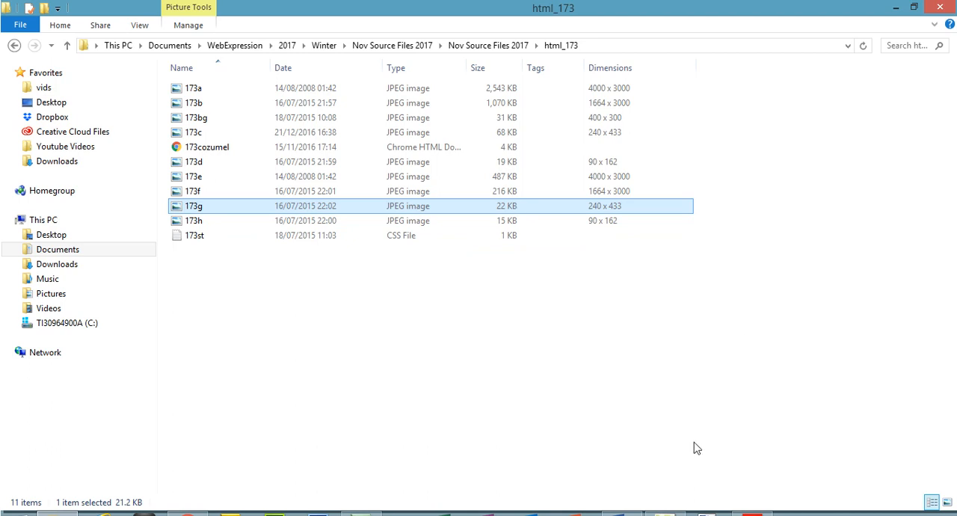
- Switch to Expression Web 4, dismiss Cell Properties without changes and delete the placeholder text "Place image from Step 23 here"
{"action": "left_click", "coordinate": [665, 514]}
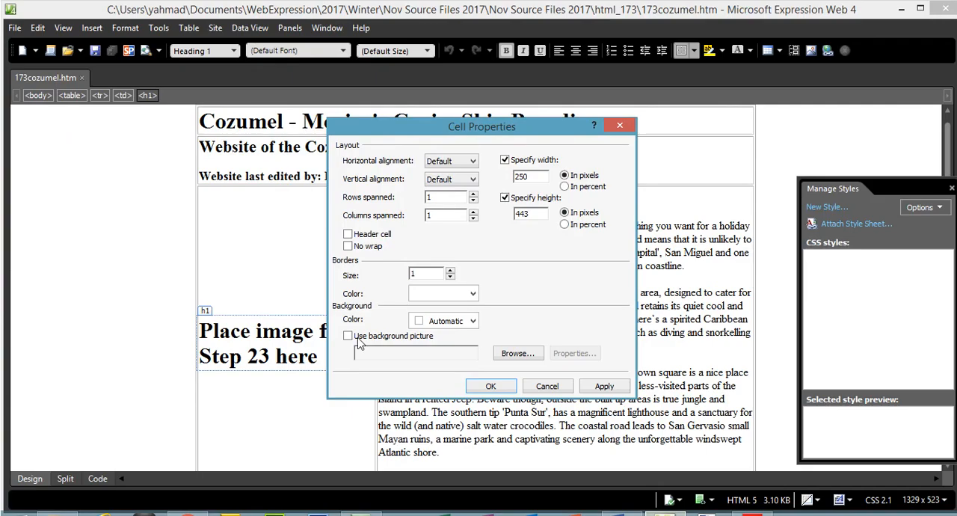
{"action": "left_click", "coordinate": [547, 386]}
{"action": "triple_click", "coordinate": [303, 357]}
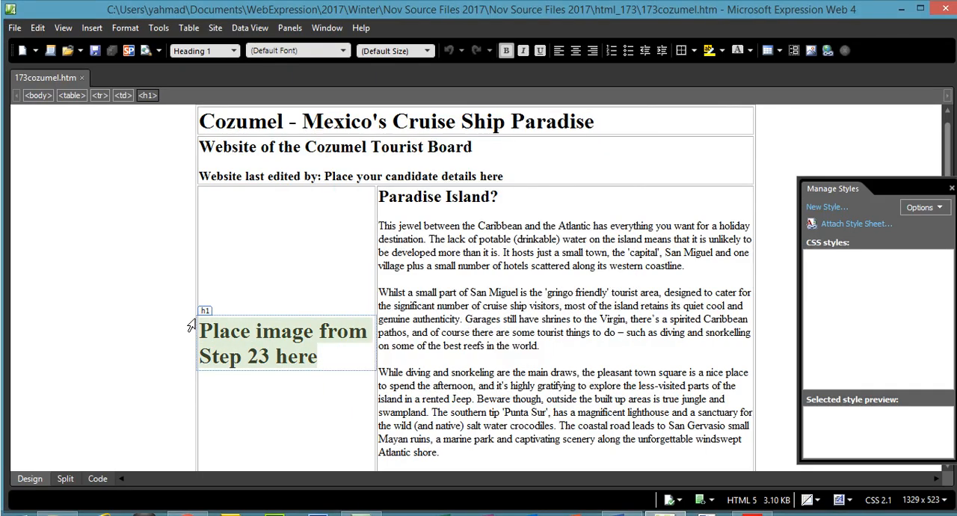
{"action": "key", "text": "Delete"}
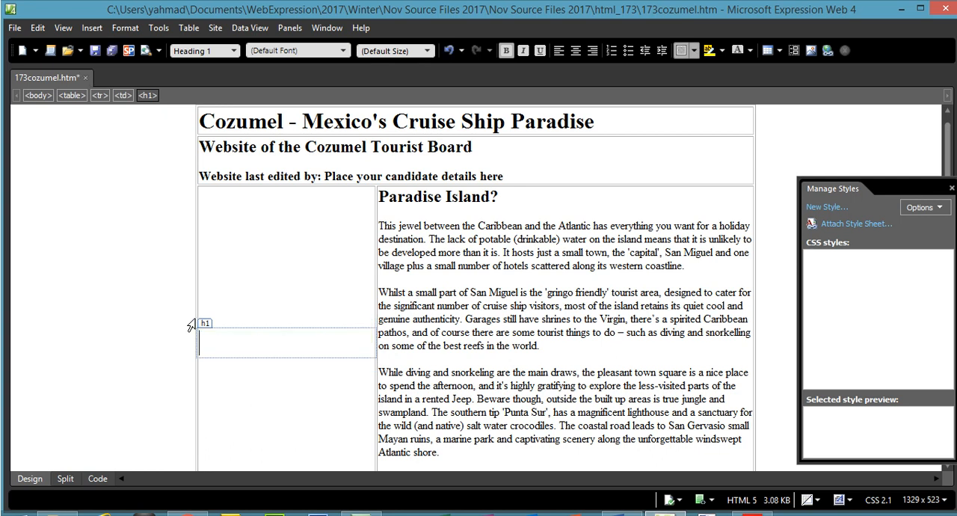
- Insert picture 173g into the emptied cell from Documents\WebExpression\2017\Winter\Nov Source Files 2017\Nov Source Files 2017\html_173
{"action": "left_click", "coordinate": [91, 29]}
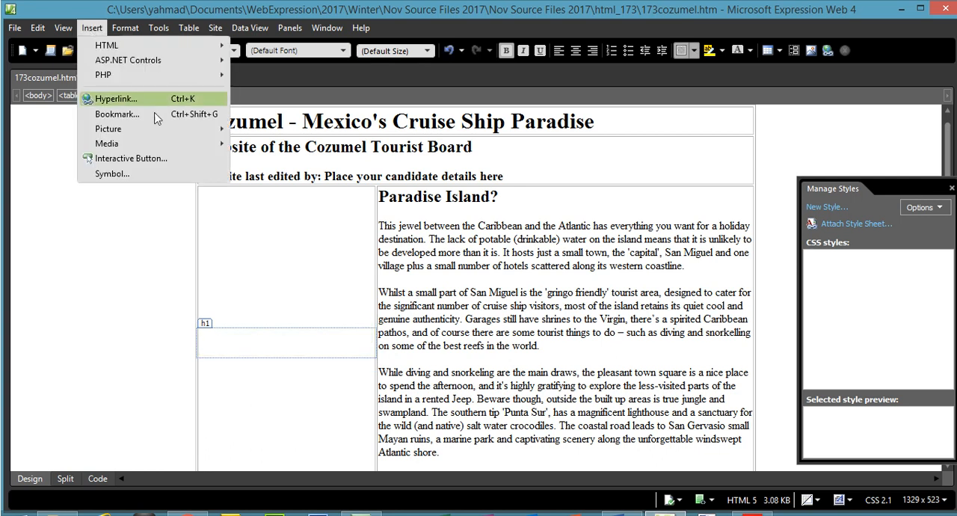
{"action": "mouse_move", "coordinate": [112, 127]}
{"action": "left_click", "coordinate": [254, 126]}
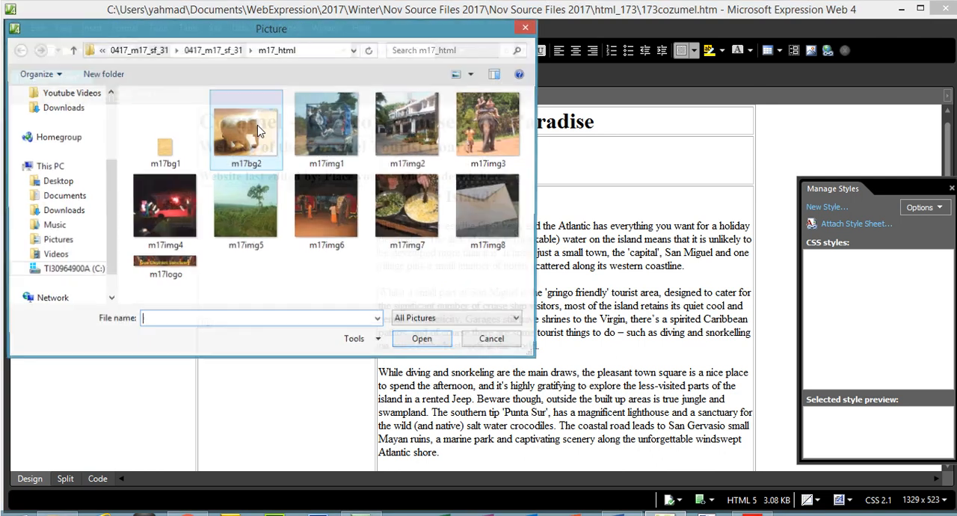
{"action": "left_click", "coordinate": [65, 196]}
{"action": "double_click", "coordinate": [178, 233]}
{"action": "double_click", "coordinate": [171, 158]}
{"action": "double_click", "coordinate": [169, 148]}
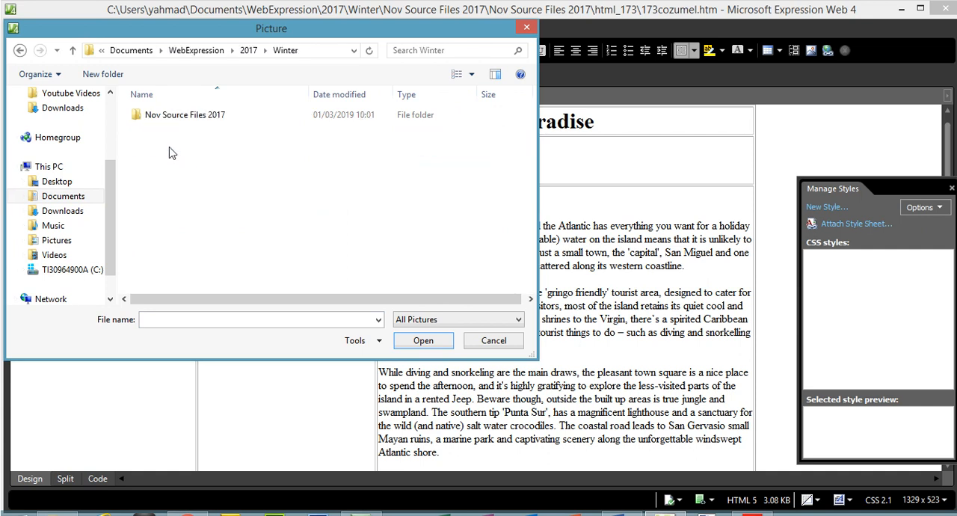
{"action": "double_click", "coordinate": [171, 120]}
{"action": "double_click", "coordinate": [169, 121]}
{"action": "double_click", "coordinate": [170, 127]}
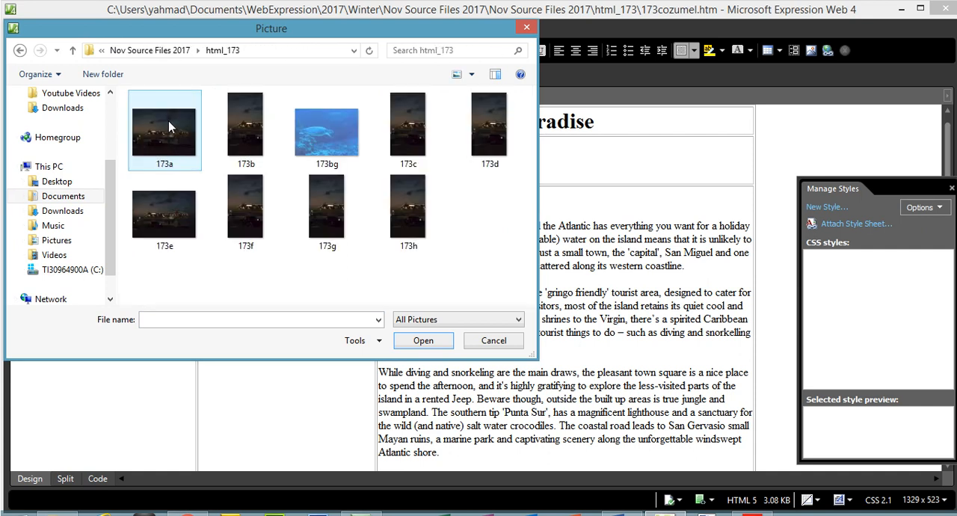
{"action": "left_click", "coordinate": [336, 235]}
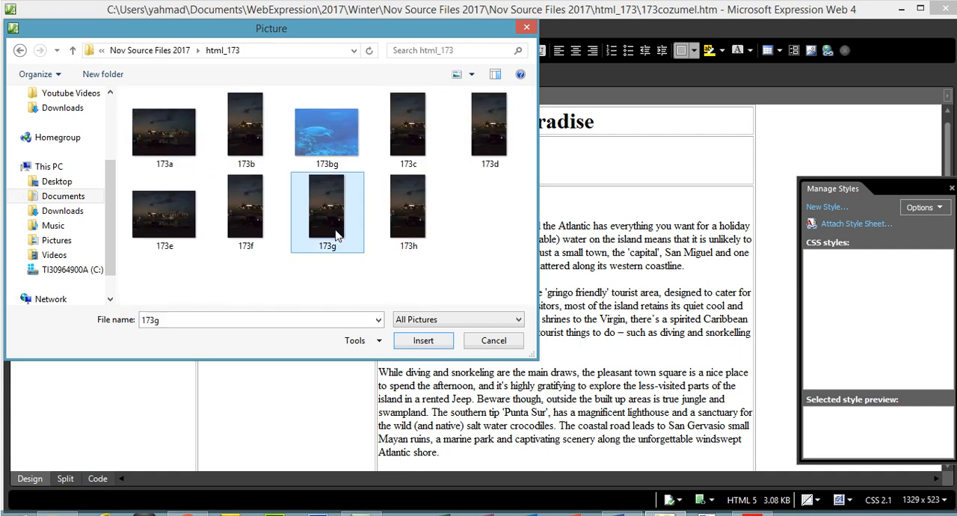
{"action": "left_click", "coordinate": [421, 346]}
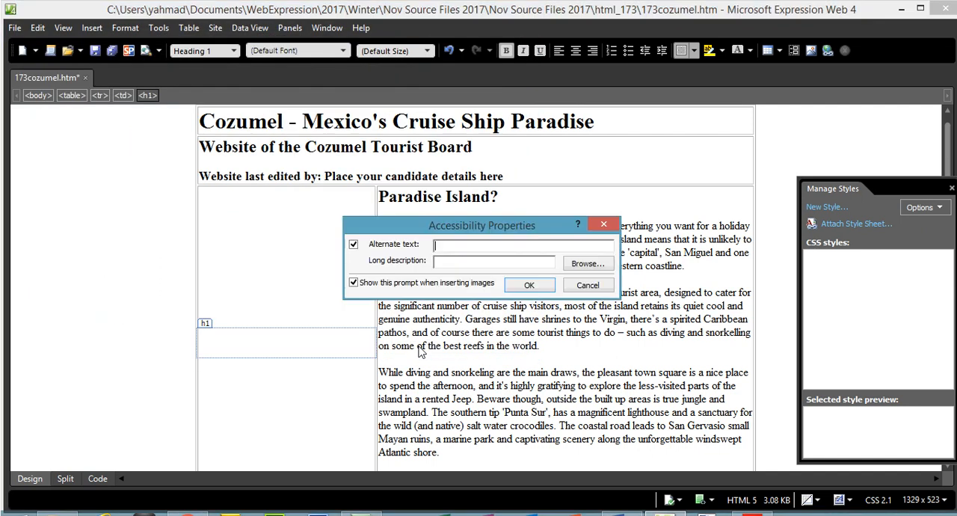
- Switch to the html_173 folder in File Explorer, show it as extra large icons and open image 173e in Windows Photo Viewer
{"action": "left_click", "coordinate": [58, 513]}
{"action": "right_click", "coordinate": [244, 408]}
{"action": "mouse_move", "coordinate": [411, 217]}
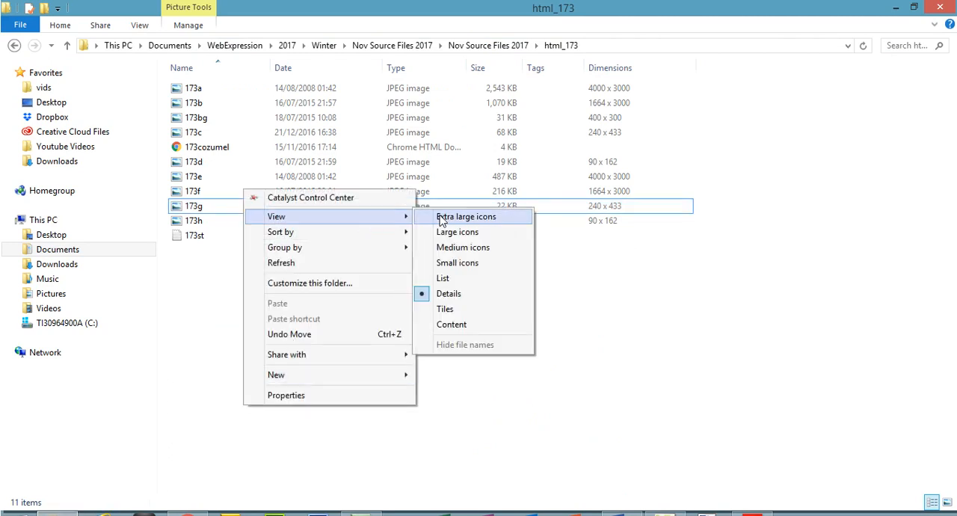
{"action": "left_click", "coordinate": [441, 219]}
{"action": "left_click", "coordinate": [677, 385]}
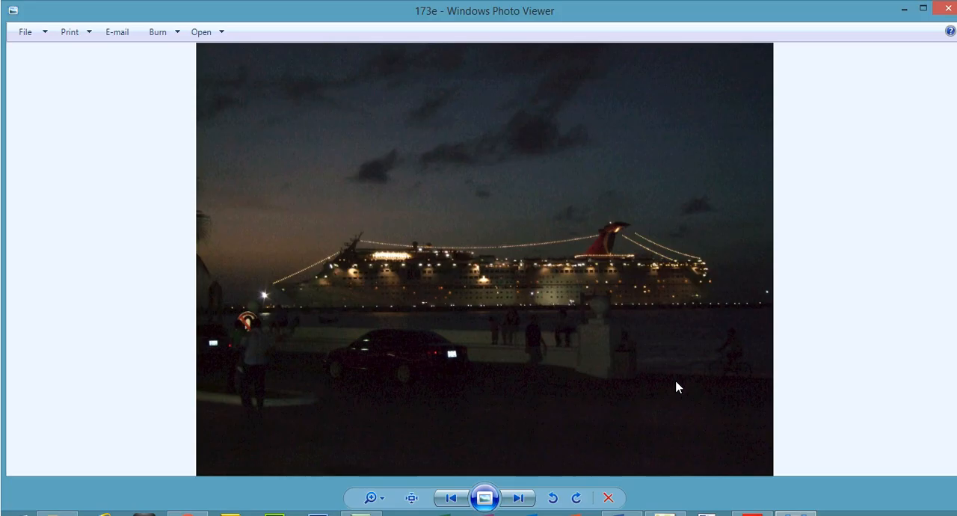
- Browse back and forth through the folder's images to see what they depict, and close the viewer
{"action": "left_click", "coordinate": [449, 498]}
{"action": "left_click", "coordinate": [449, 498]}
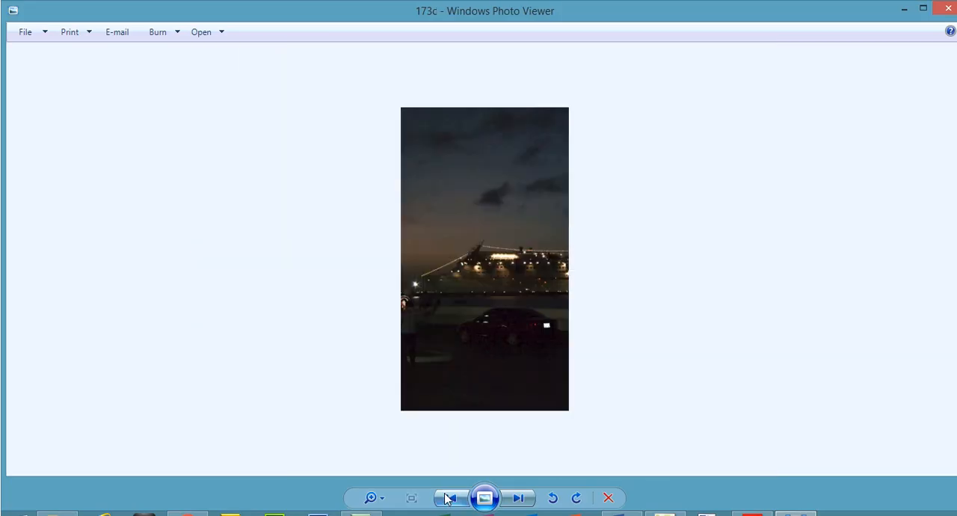
{"action": "left_click", "coordinate": [449, 498]}
{"action": "left_click", "coordinate": [518, 498]}
{"action": "left_click", "coordinate": [519, 498]}
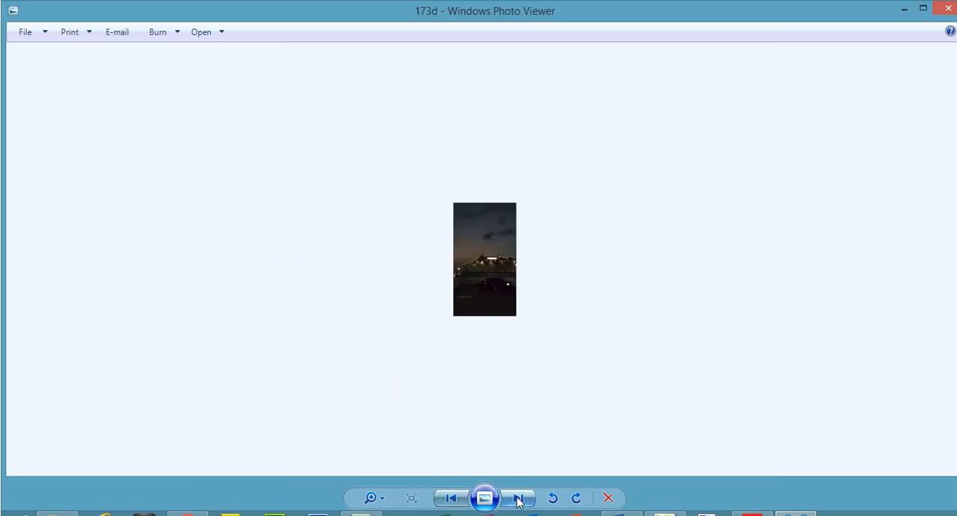
{"action": "left_click", "coordinate": [518, 498]}
{"action": "left_click", "coordinate": [518, 498]}
{"action": "left_click", "coordinate": [519, 498]}
{"action": "left_click", "coordinate": [519, 498]}
{"action": "left_click", "coordinate": [949, 9]}
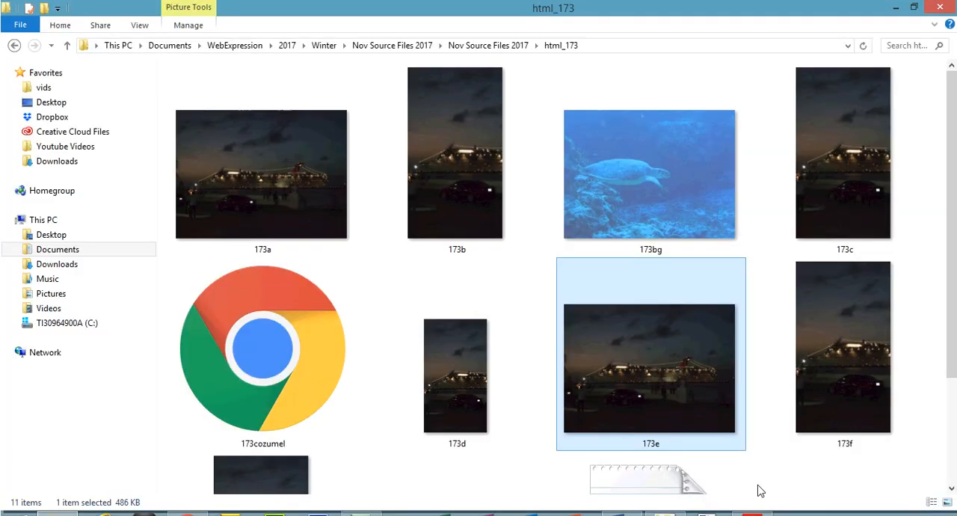
- Return to Expression Web 4 and give the inserted image the alternate text "Cruise Ship"
{"action": "left_click", "coordinate": [665, 513]}
{"action": "type", "text": "Cruise Ship"}
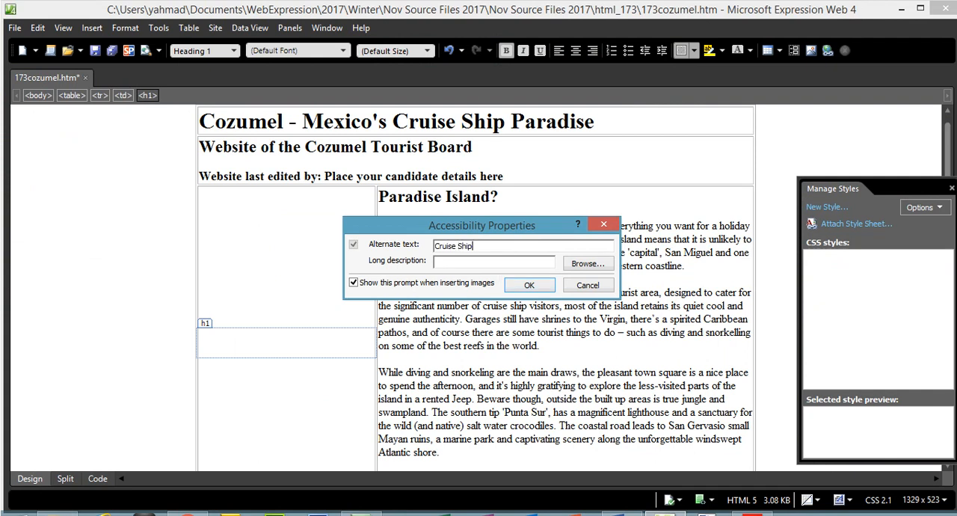
{"action": "left_click", "coordinate": [529, 285]}
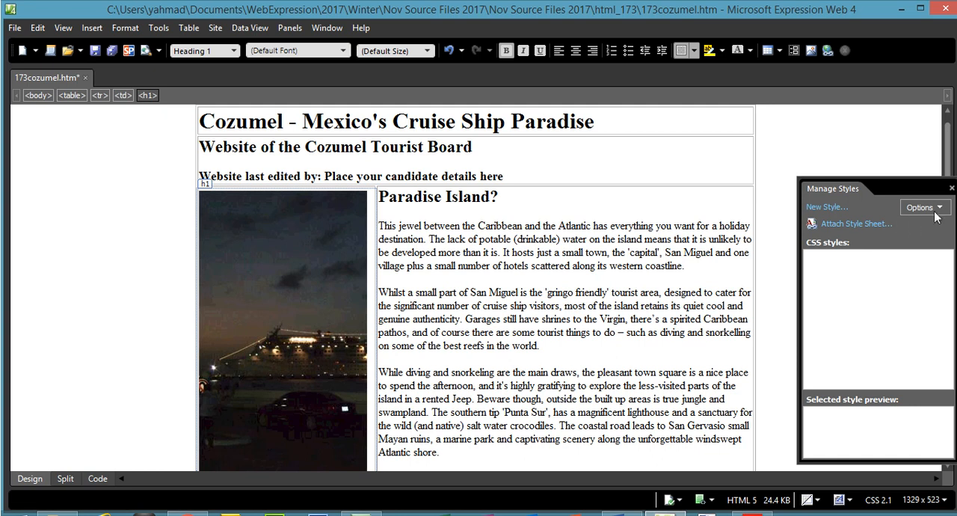
- Look over the placed image, switch to the html_173 folder and view images 173a and 173b in Windows Photo Viewer
{"action": "mouse_move", "coordinate": [953, 155]}
{"action": "left_mouse_down"}
{"action": "mouse_move", "coordinate": [948, 173]}
{"action": "mouse_move", "coordinate": [948, 137]}
{"action": "left_mouse_up"}
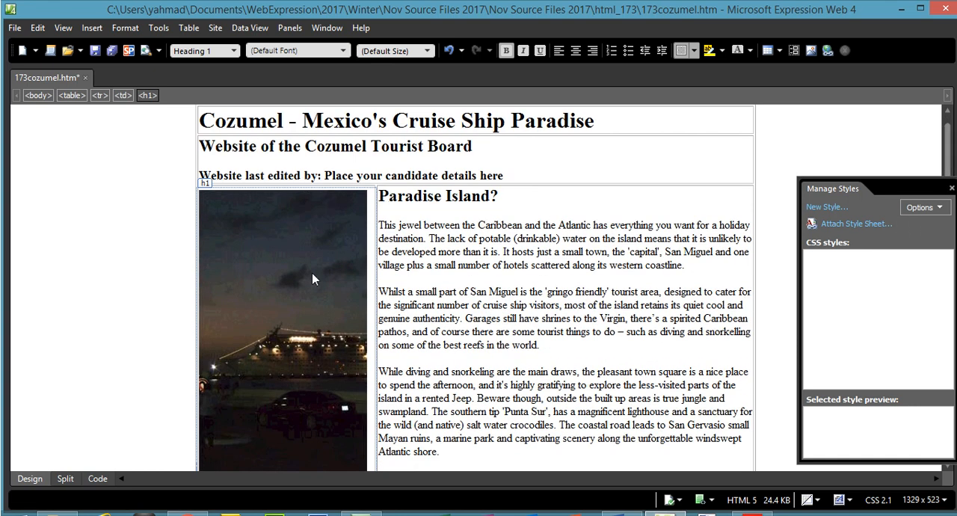
{"action": "left_click", "coordinate": [58, 513]}
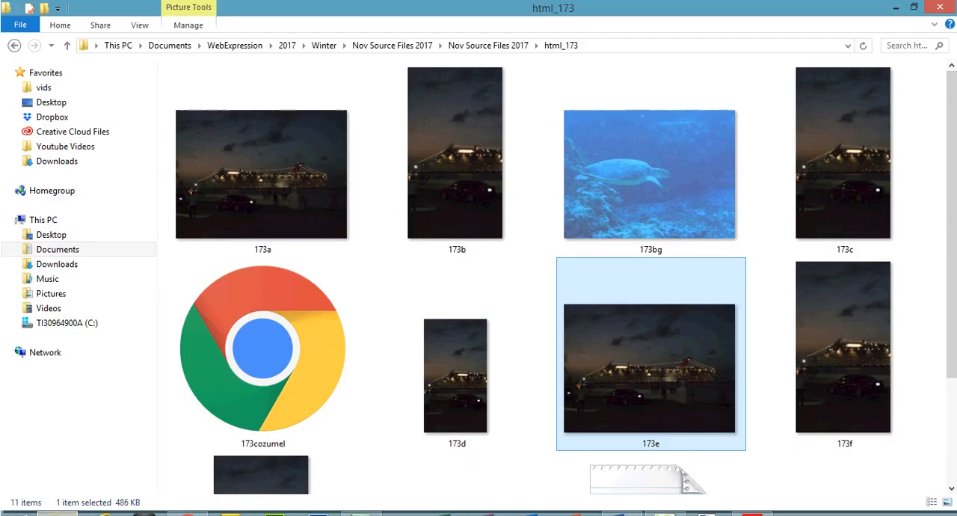
{"action": "double_click", "coordinate": [316, 167]}
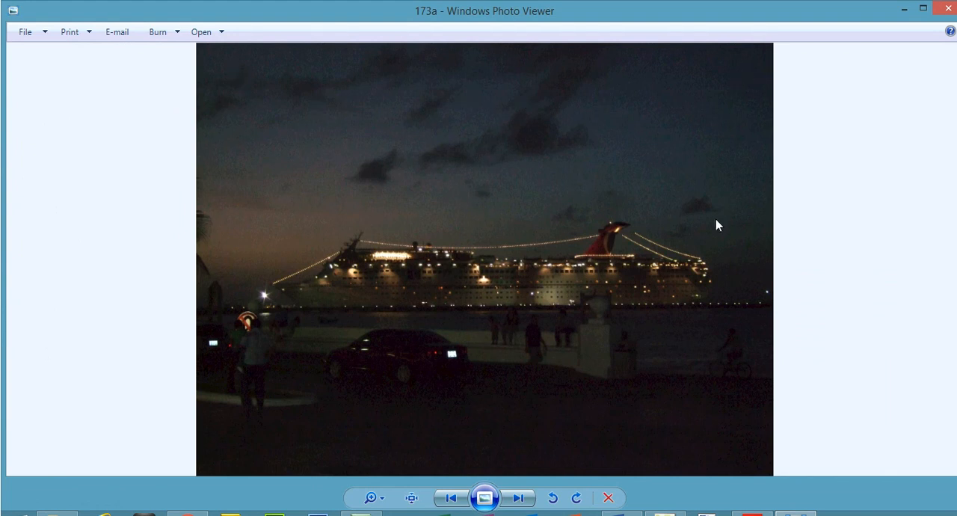
{"action": "left_click", "coordinate": [519, 498]}
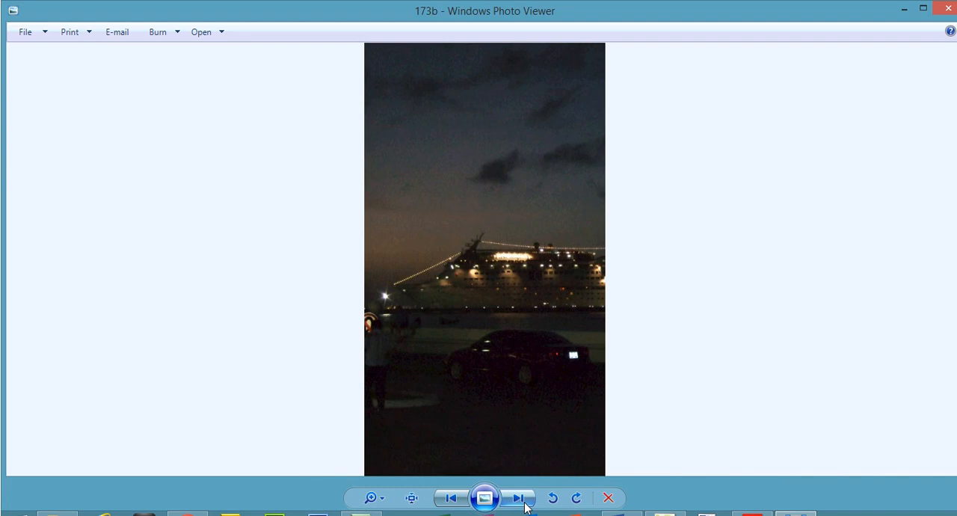
- Go back to the html_173 folder in File Explorer and display its files in Details view
{"action": "left_click", "coordinate": [57, 513]}
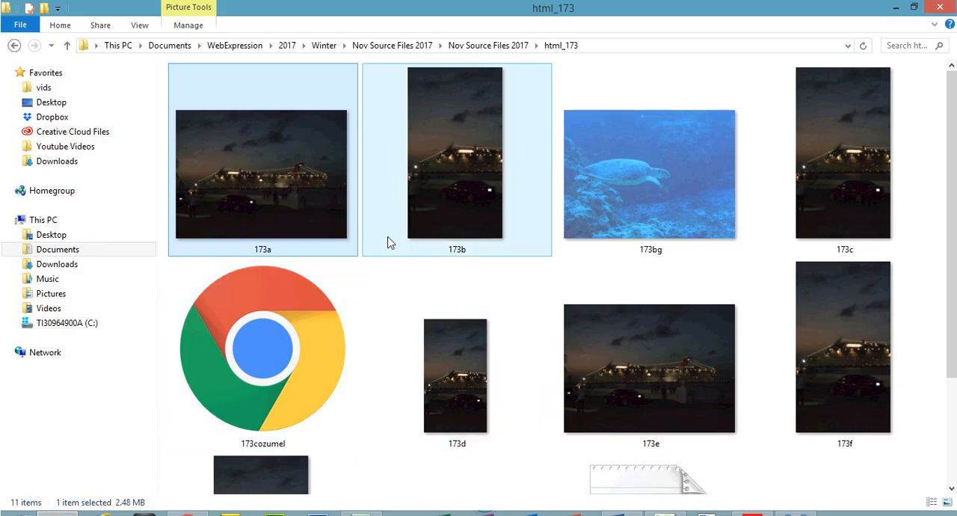
{"action": "right_click", "coordinate": [366, 314]}
{"action": "mouse_move", "coordinate": [508, 129]}
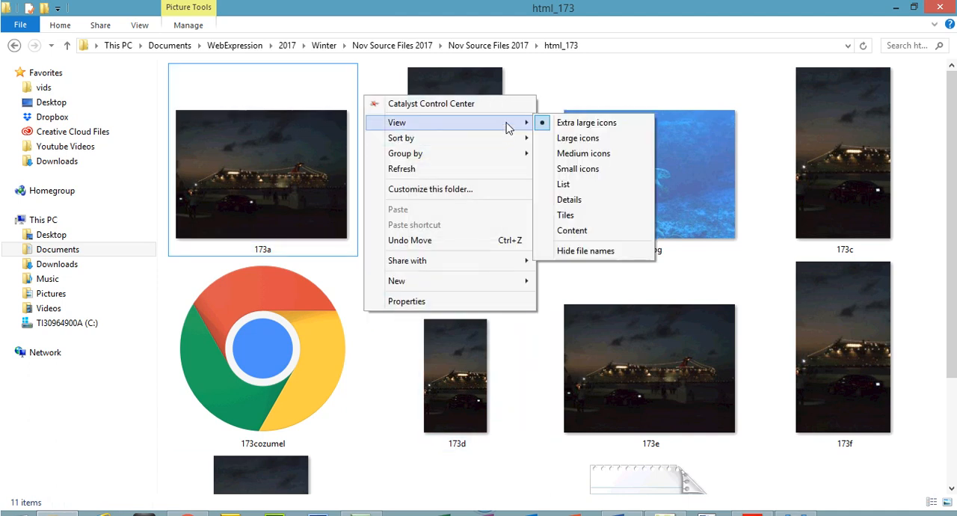
{"action": "left_click", "coordinate": [581, 200]}
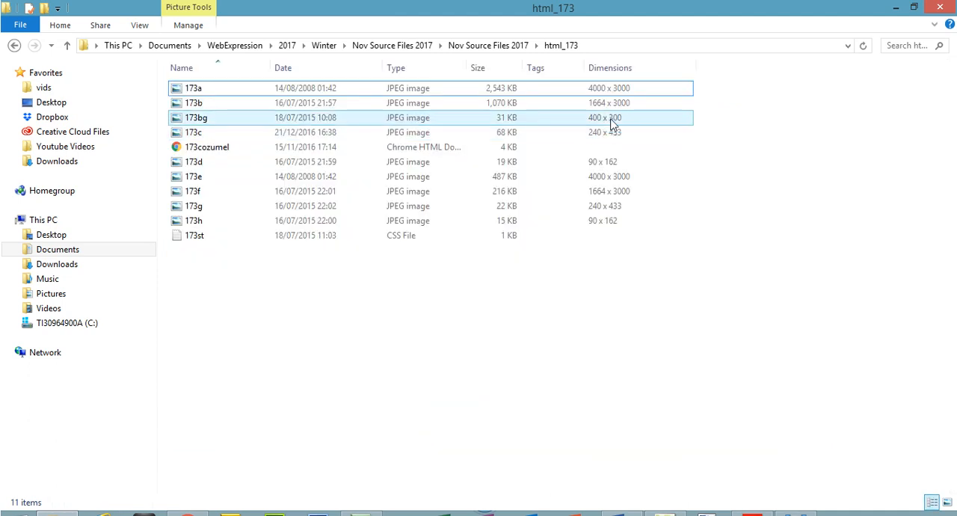
- Check the pixel dimensions of image 173b and return to its picture in Windows Photo Viewer
{"action": "left_click", "coordinate": [612, 107]}
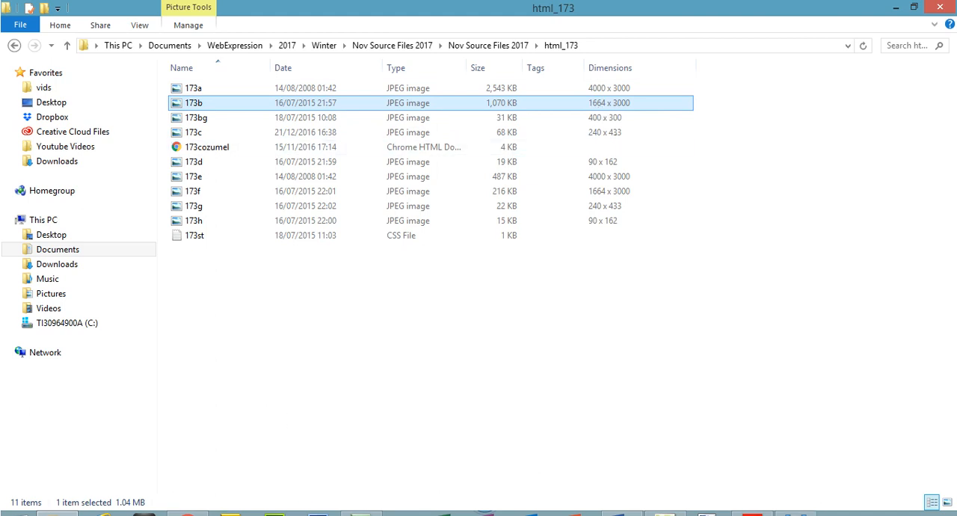
{"action": "mouse_move", "coordinate": [795, 514]}
{"action": "left_click", "coordinate": [796, 477]}
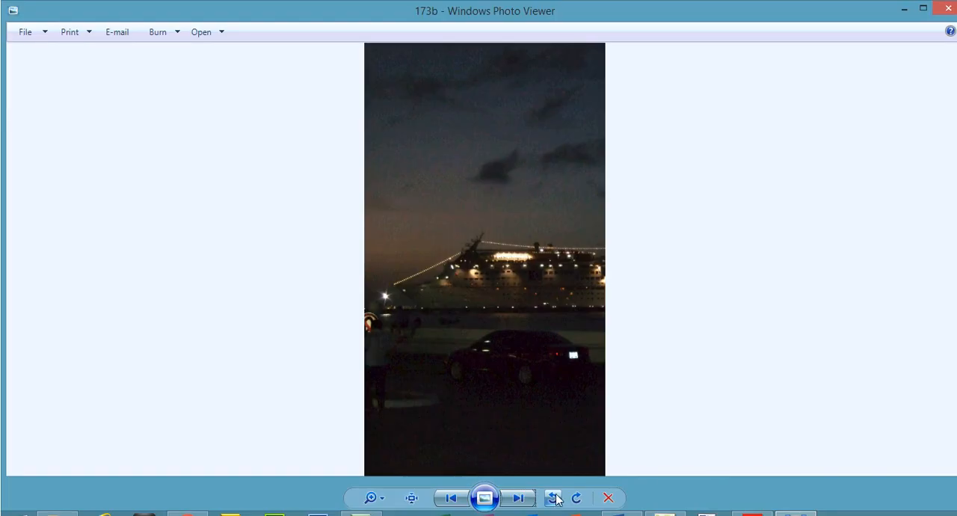
- View images 173bg and 173c in Windows Photo Viewer and check the file details of 173c and 173d in the html_173 folder
{"action": "left_click", "coordinate": [528, 499]}
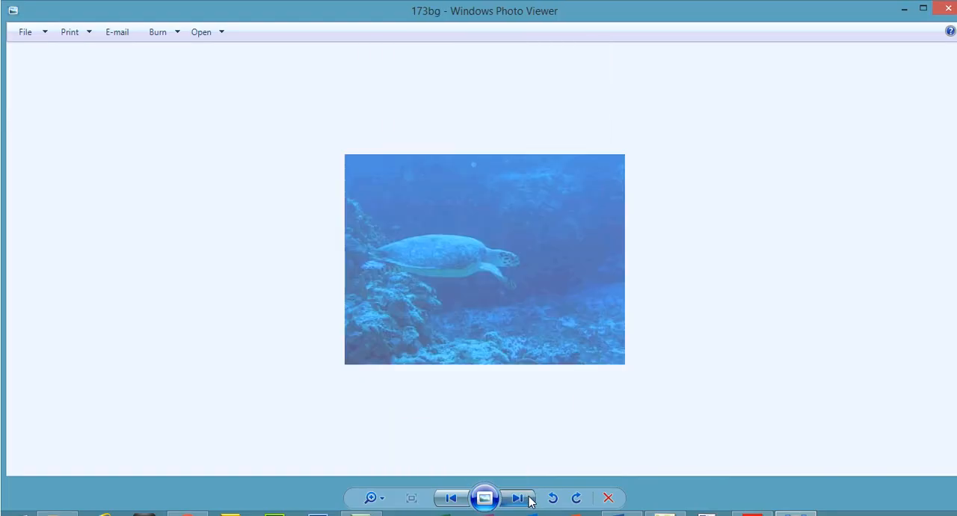
{"action": "left_click", "coordinate": [529, 499]}
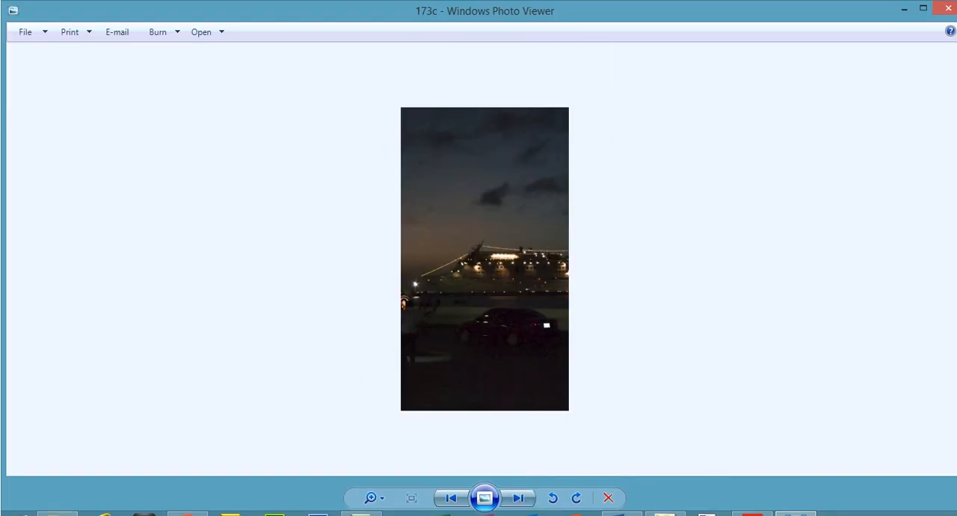
{"action": "left_click", "coordinate": [58, 513]}
{"action": "left_click", "coordinate": [490, 135]}
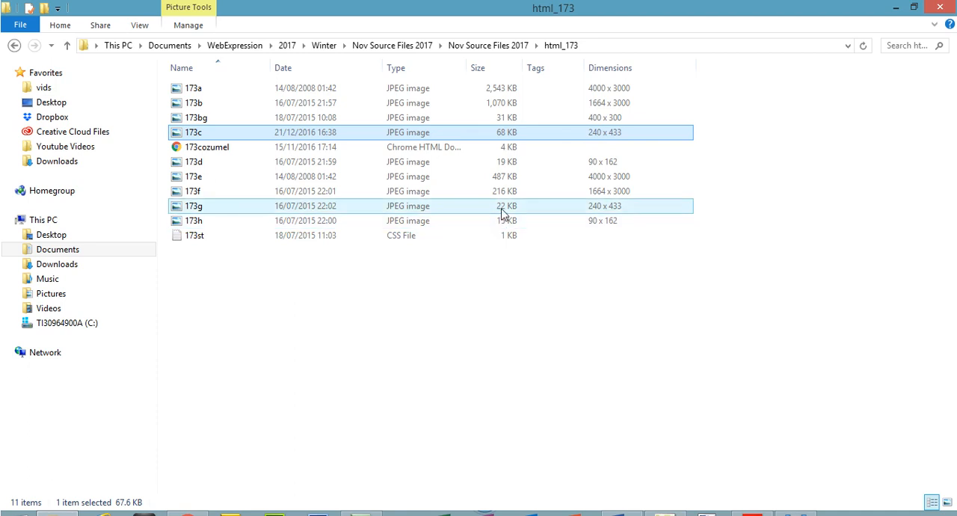
{"action": "left_click", "coordinate": [498, 167]}
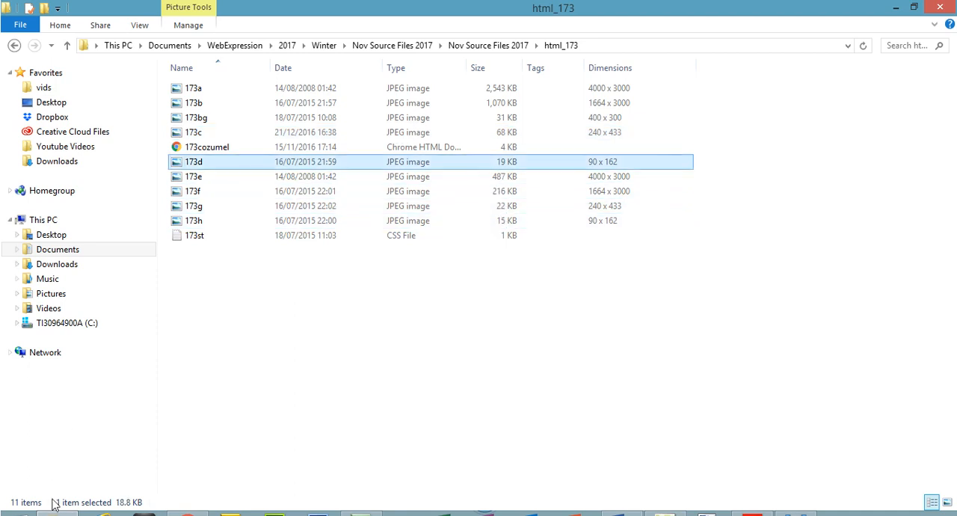
- View images 173d, 173e and 173f in Windows Photo Viewer and check the file details of 173f in the html_173 folder
{"action": "left_click", "coordinate": [804, 514]}
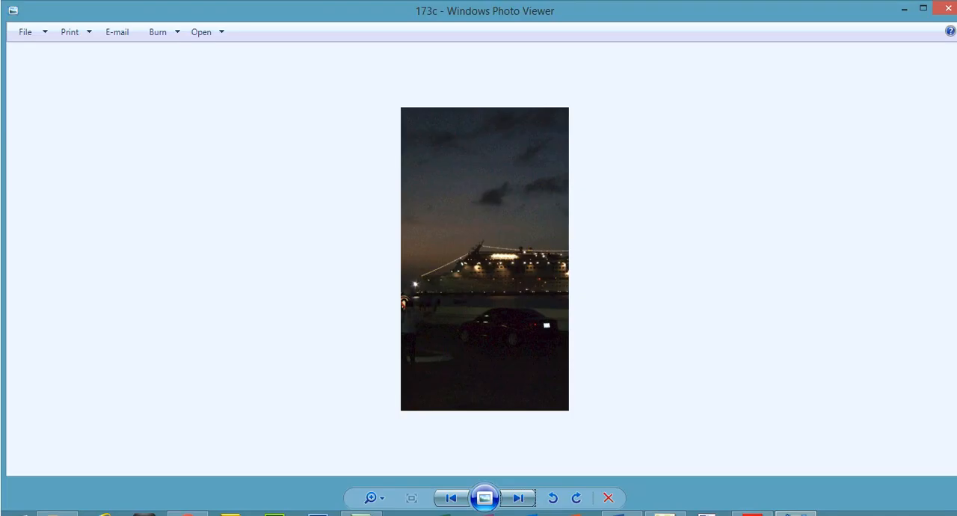
{"action": "left_click", "coordinate": [526, 499]}
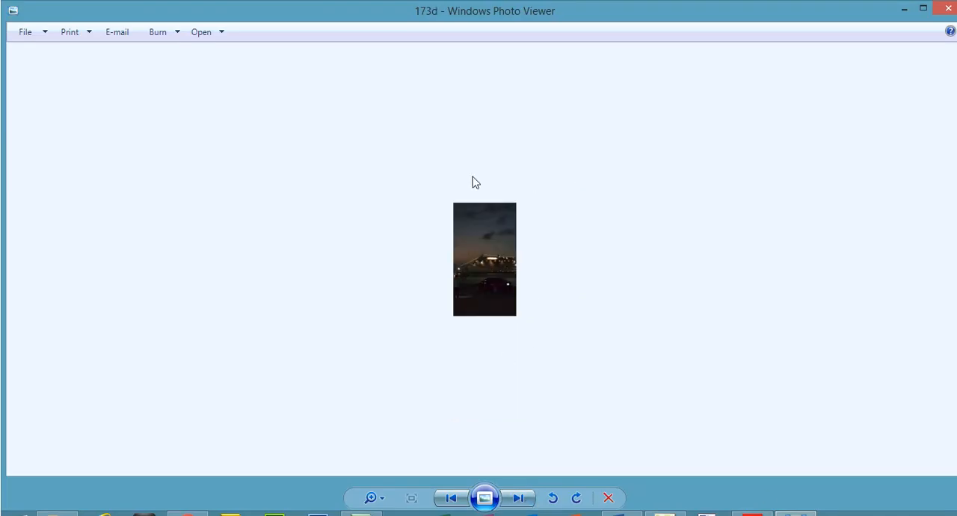
{"action": "left_click", "coordinate": [519, 504]}
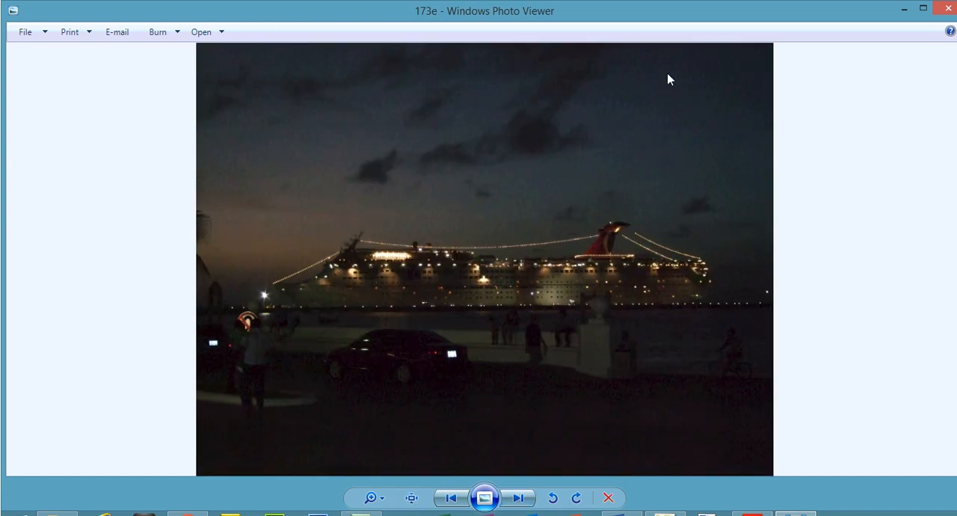
{"action": "left_click", "coordinate": [519, 497]}
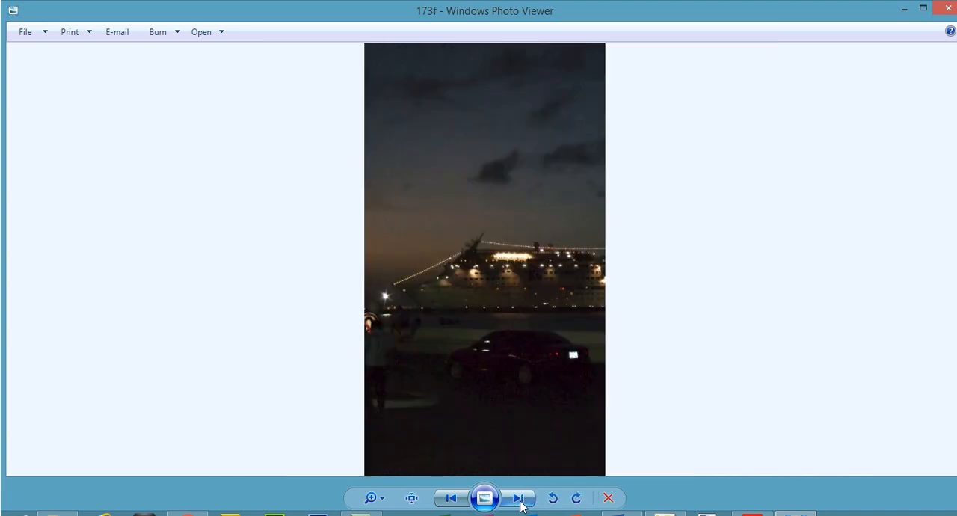
{"action": "left_click", "coordinate": [68, 513]}
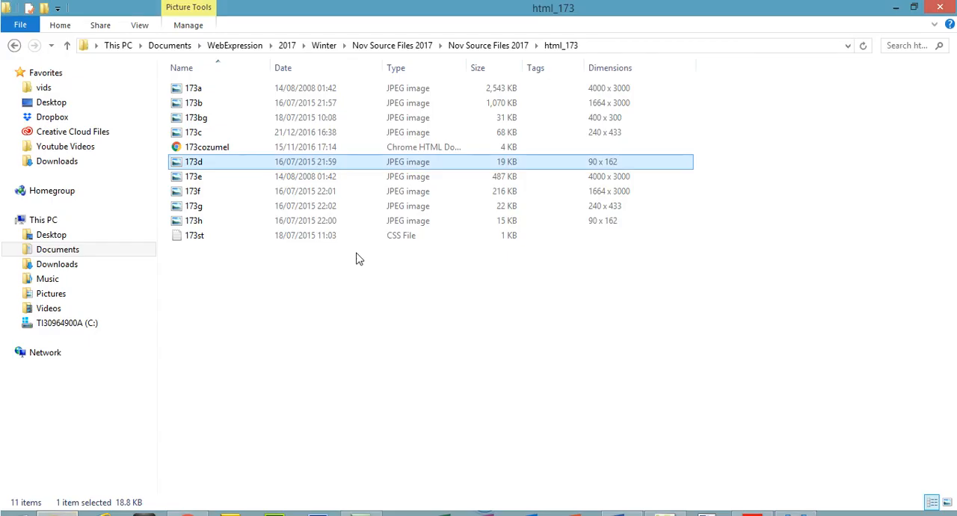
{"action": "left_click", "coordinate": [214, 193]}
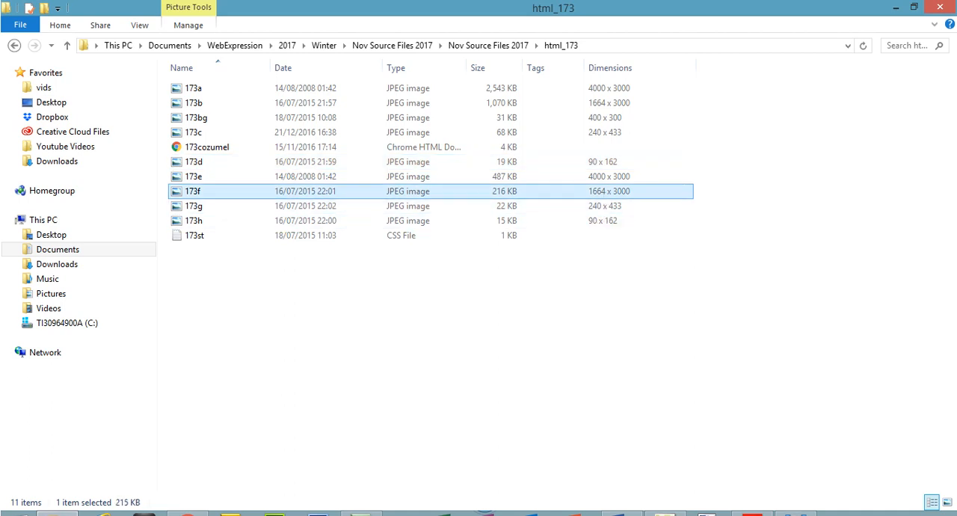
- View images 173g and 173h in Windows Photo Viewer and compare their file sizes and dimensions in the html_173 folder
{"action": "key", "text": "Return"}
{"action": "left_click", "coordinate": [520, 498]}
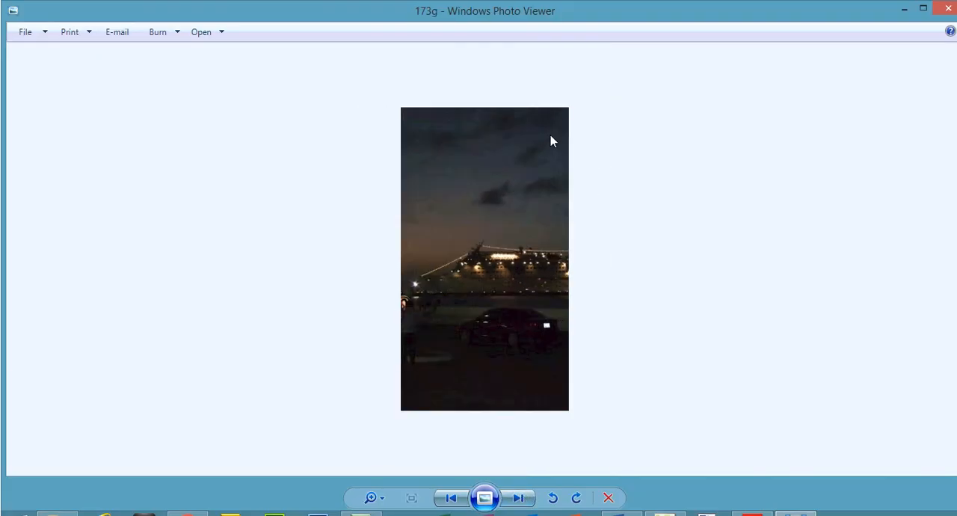
{"action": "left_click", "coordinate": [57, 513]}
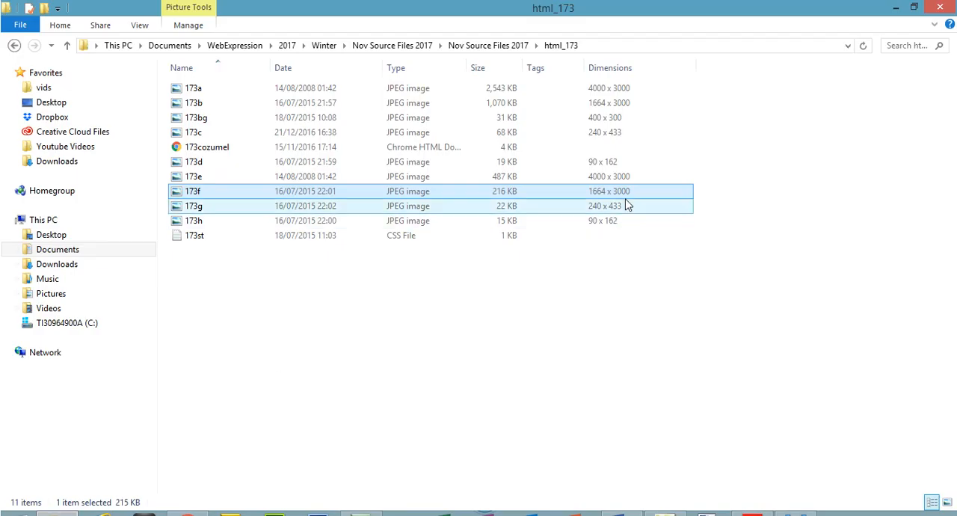
{"action": "left_click", "coordinate": [515, 210]}
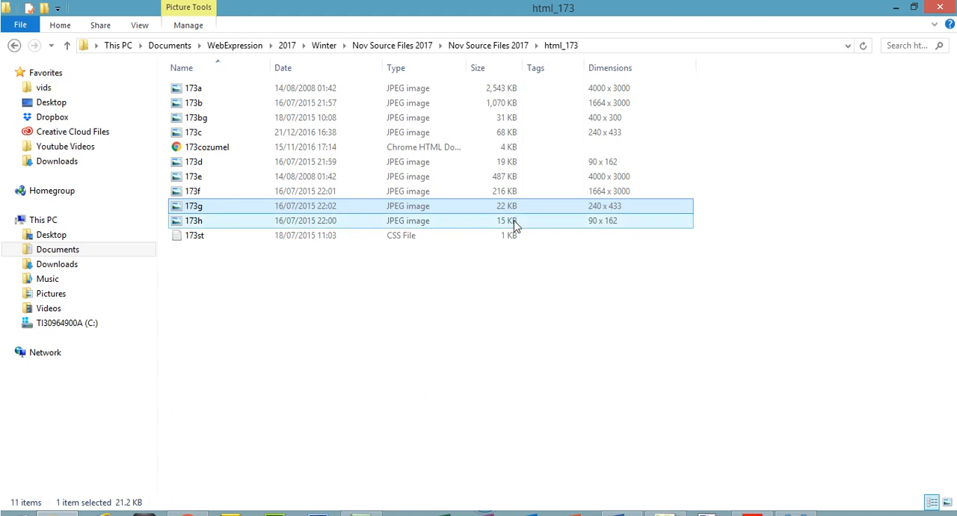
{"action": "left_click", "coordinate": [518, 224]}
{"action": "left_click", "coordinate": [796, 514]}
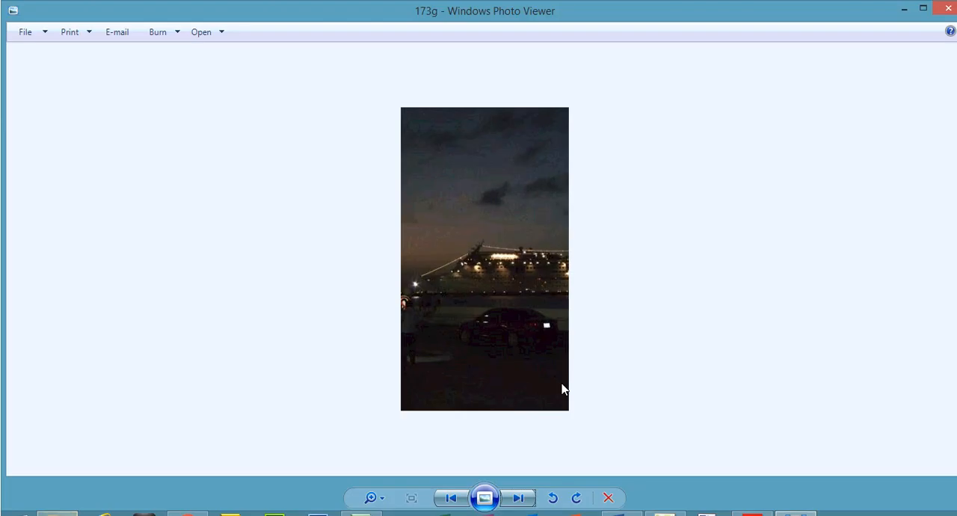
{"action": "left_click", "coordinate": [526, 502]}
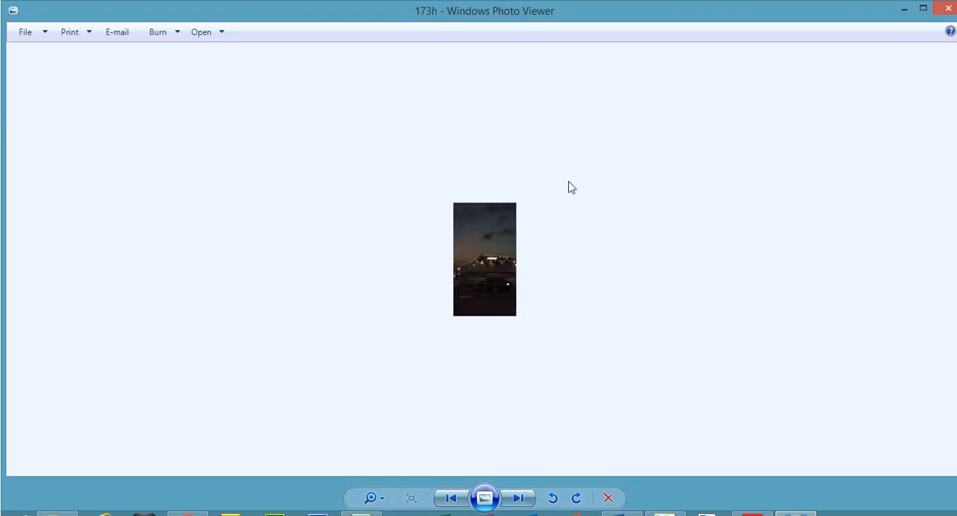
- Switch to the exam paper in Adobe Acrobat Reader and highlight all four instructions of question 23
{"action": "left_click", "coordinate": [753, 514]}
{"action": "left_click", "coordinate": [202, 145]}
{"action": "left_click_drag", "start_coordinate": [202, 145], "coordinate": [495, 231]}
{"action": "left_click", "coordinate": [691, 79]}
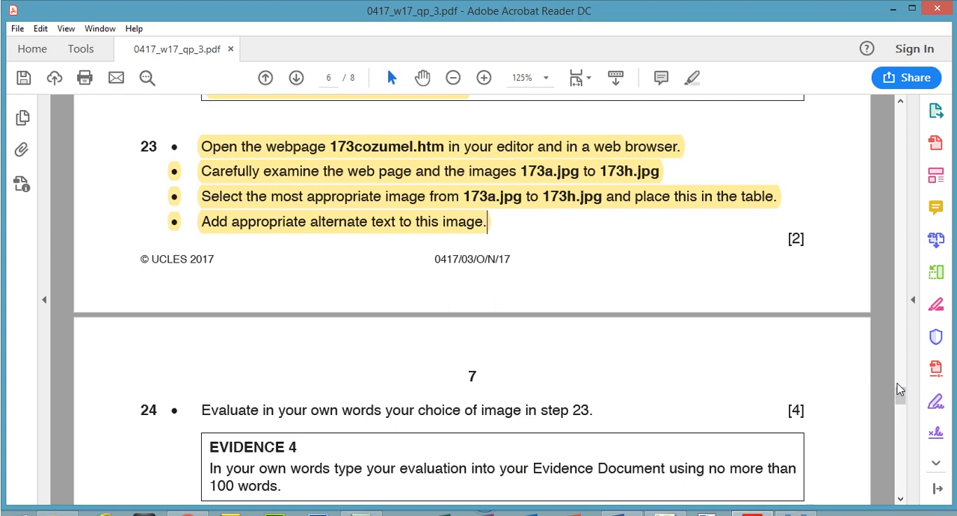
- Highlight question 24 and its Evidence 4 instructions on page 7 of the exam paper
{"action": "left_click_drag", "start_coordinate": [901, 395], "coordinate": [901, 408]}
{"action": "left_click_drag", "start_coordinate": [201, 242], "coordinate": [293, 324]}
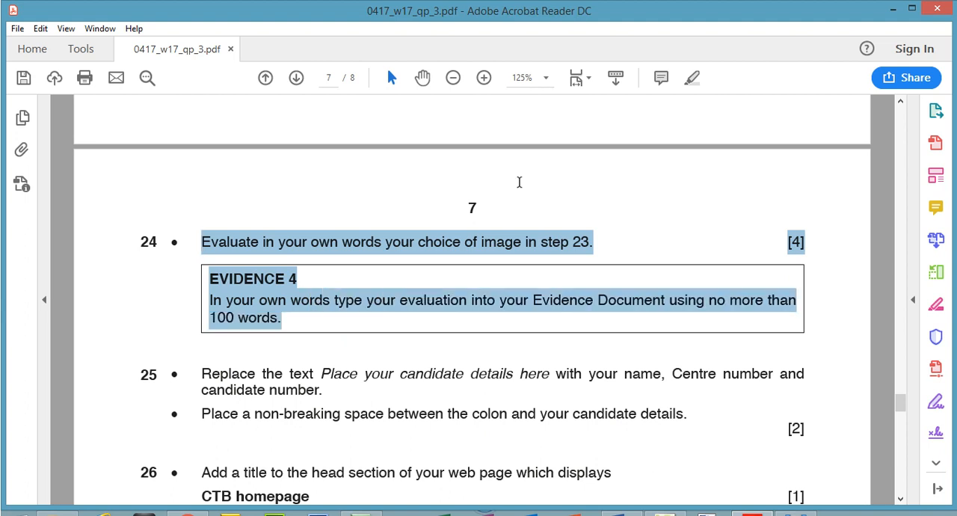
{"action": "left_click", "coordinate": [692, 77]}
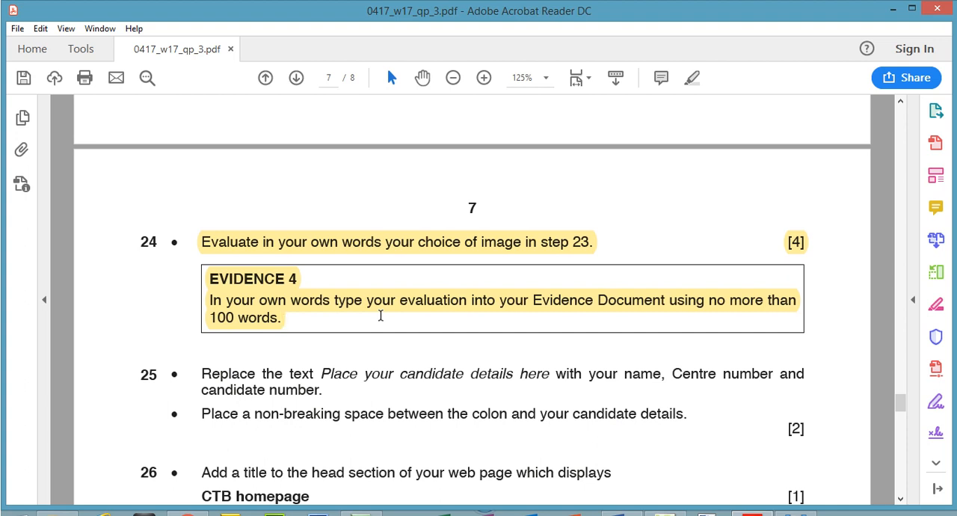
- Go to the Evidence 4 evaluation in the Word document 173evidence1234 and check the image cell's dimensions in Expression Web 4
{"action": "key", "text": "alt+Tab"}
{"action": "left_click_drag", "start_coordinate": [951, 237], "coordinate": [951, 338]}
{"action": "left_click_drag", "start_coordinate": [255, 277], "coordinate": [390, 278]}
{"action": "left_click", "coordinate": [665, 513]}
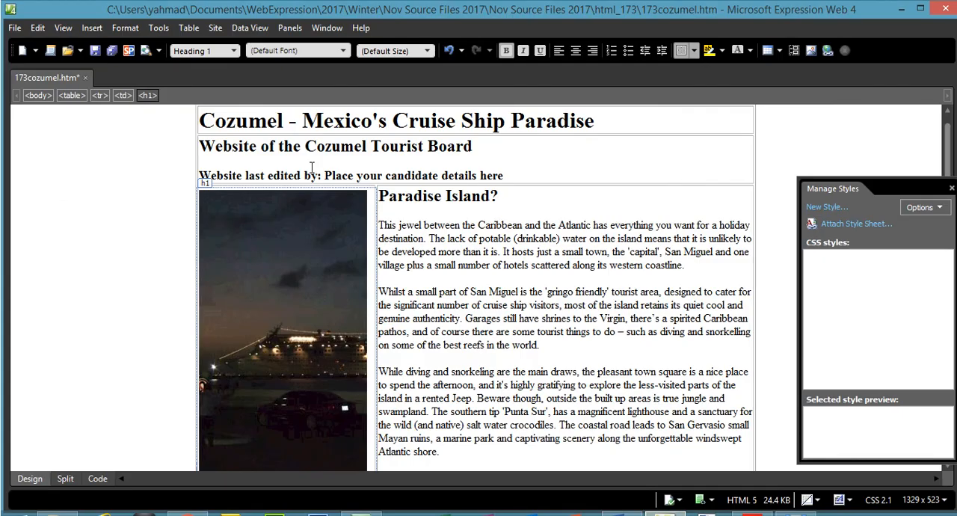
{"action": "scroll", "coordinate": [374, 272], "scroll_direction": "down", "scroll_amount": 1}
{"action": "right_click", "coordinate": [373, 272]}
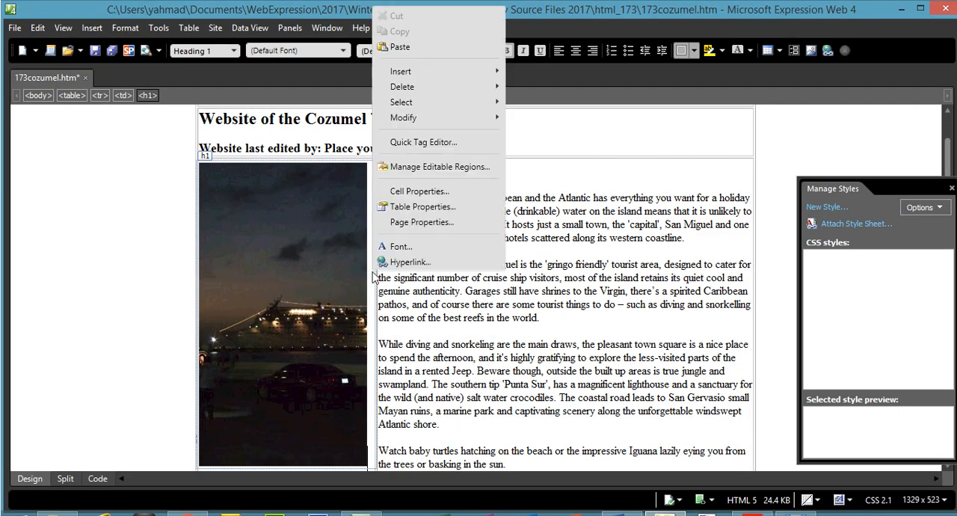
{"action": "left_click", "coordinate": [434, 190]}
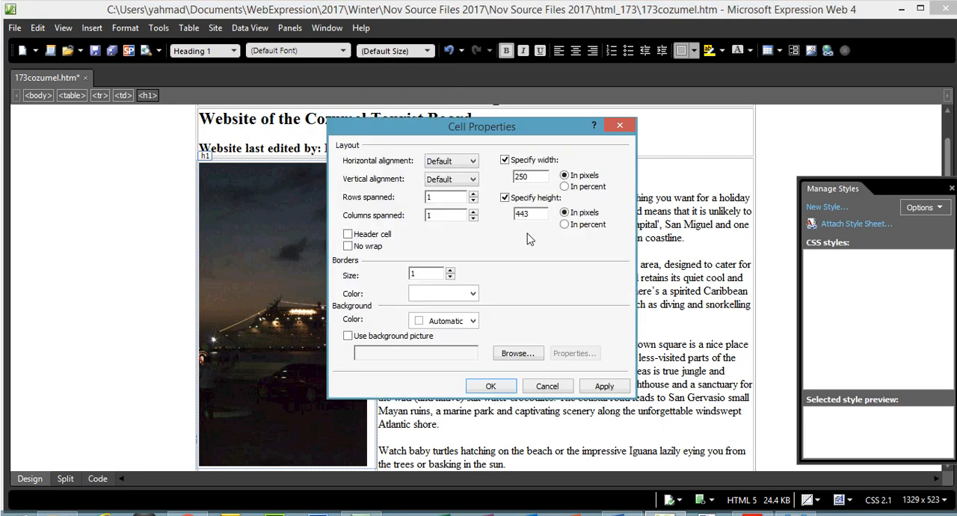
{"action": "left_click", "coordinate": [546, 386]}
- Select the placeholder width in the Word evaluation and compare it with the dimensions of images 173a to 173h in the html_173 folder
{"action": "mouse_move", "coordinate": [666, 512]}
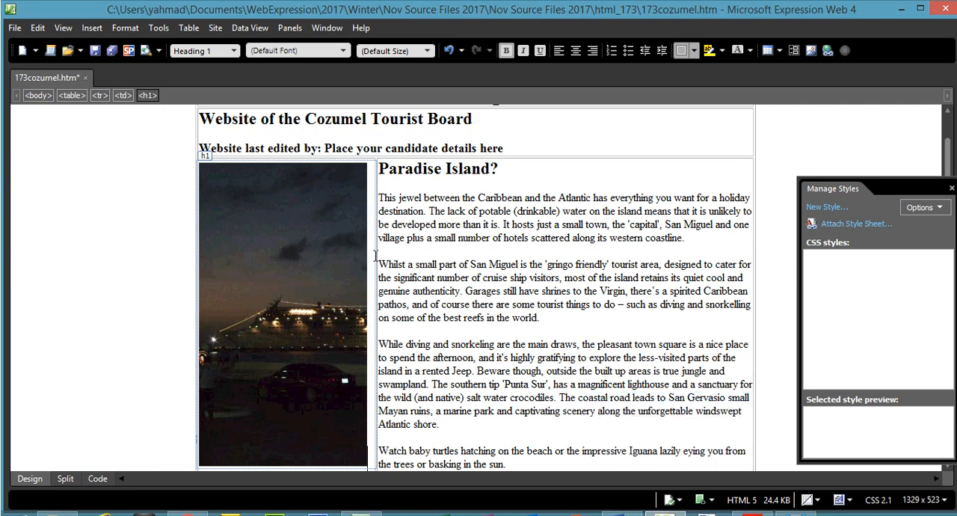
{"action": "key", "text": "alt+Tab"}
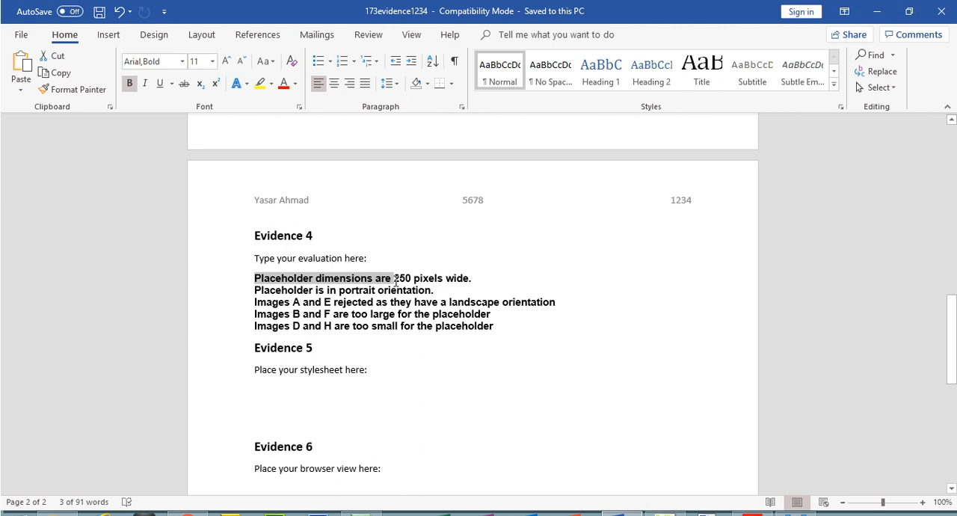
{"action": "left_click_drag", "start_coordinate": [395, 278], "coordinate": [412, 279]}
{"action": "left_click", "coordinate": [57, 513]}
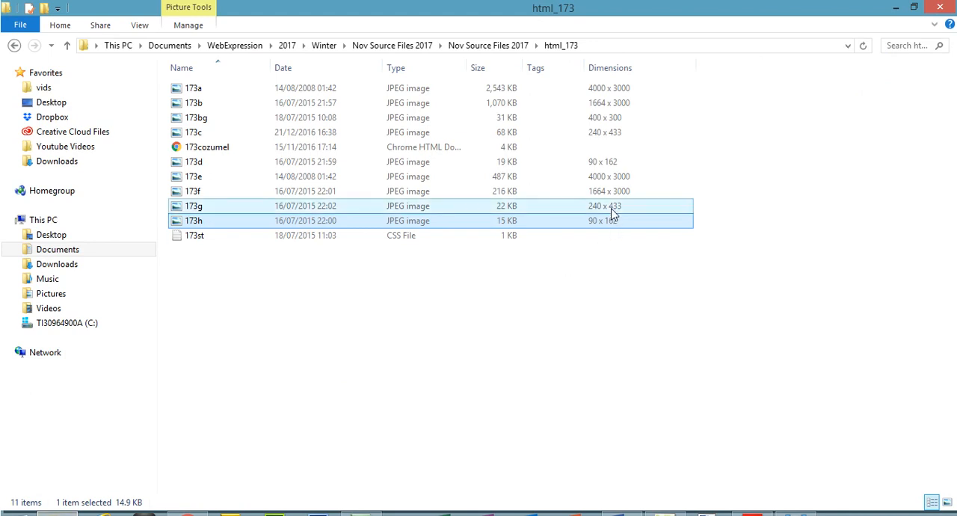
{"action": "left_click", "coordinate": [612, 103]}
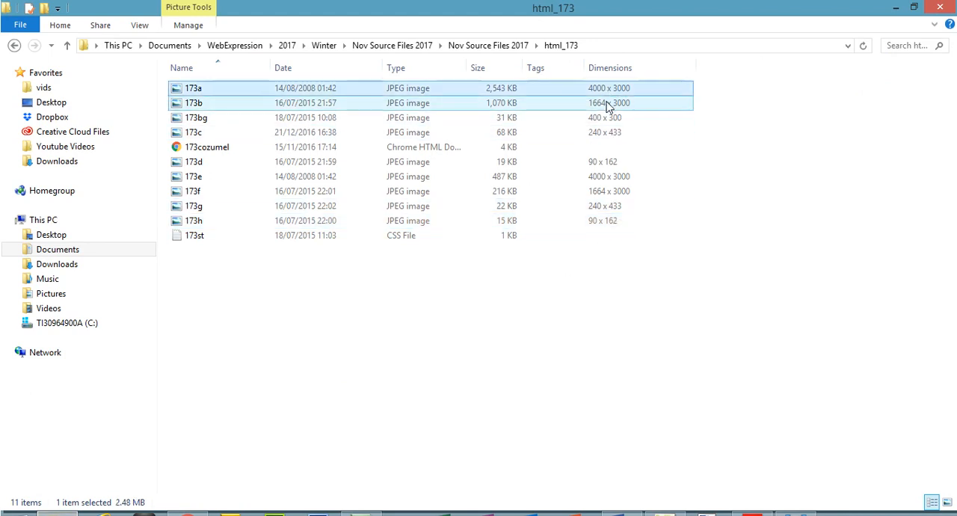
{"action": "left_click", "coordinate": [604, 191]}
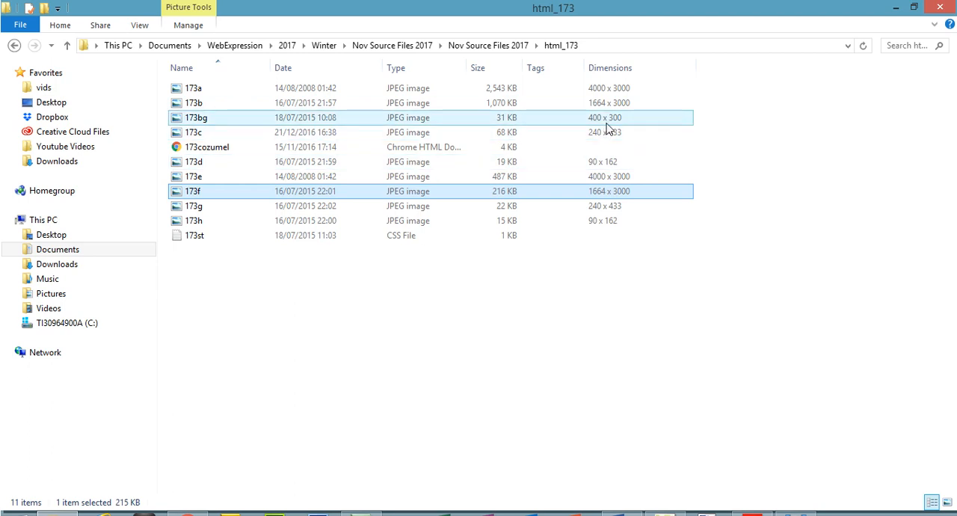
{"action": "left_click", "coordinate": [608, 134]}
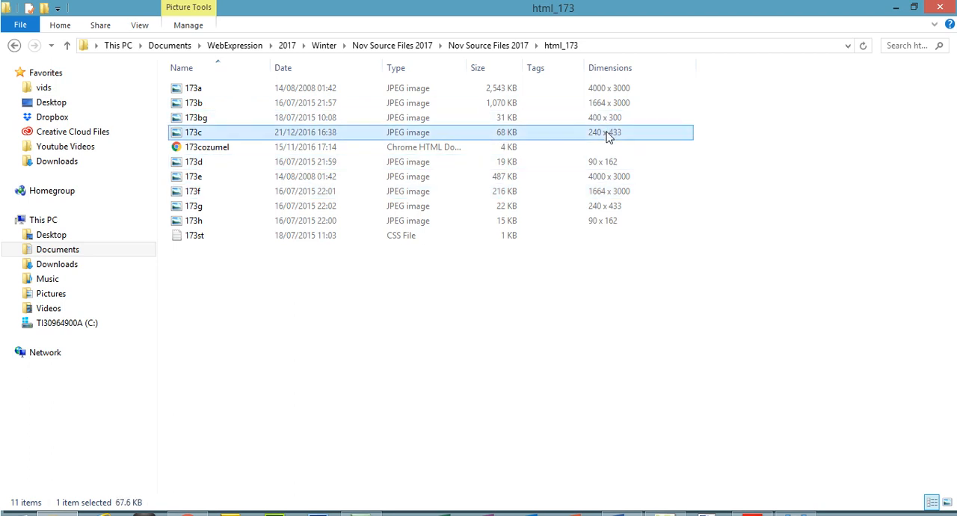
{"action": "left_click", "coordinate": [607, 207]}
- Review the evaluation's line on portrait orientation in Word and view image 173a in Windows Photo Viewer to check its orientation
{"action": "left_click", "coordinate": [896, 7]}
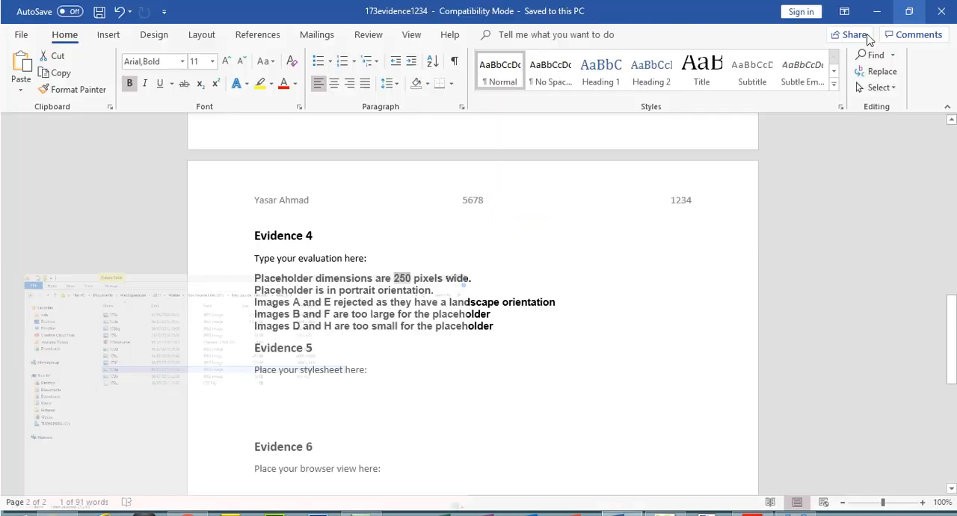
{"action": "left_click_drag", "start_coordinate": [256, 292], "coordinate": [423, 294]}
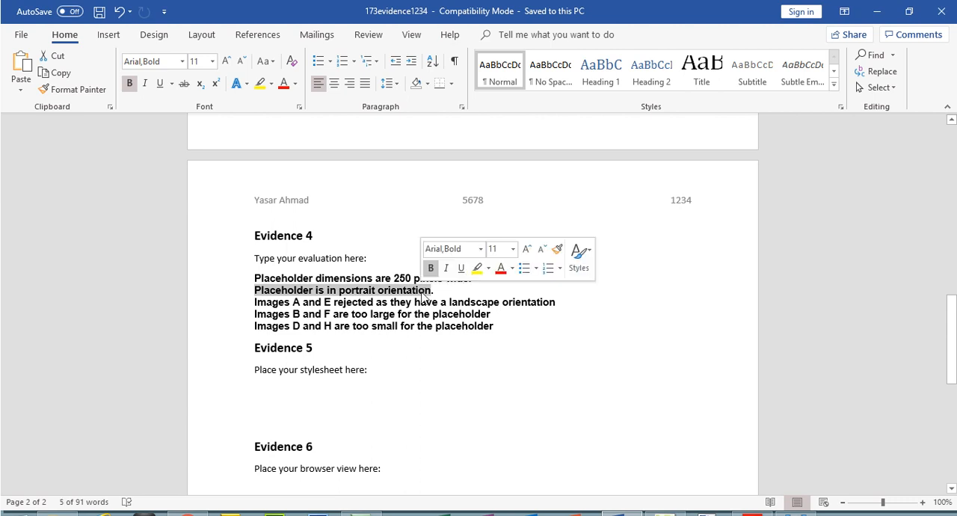
{"action": "left_click", "coordinate": [58, 514]}
{"action": "double_click", "coordinate": [424, 88]}
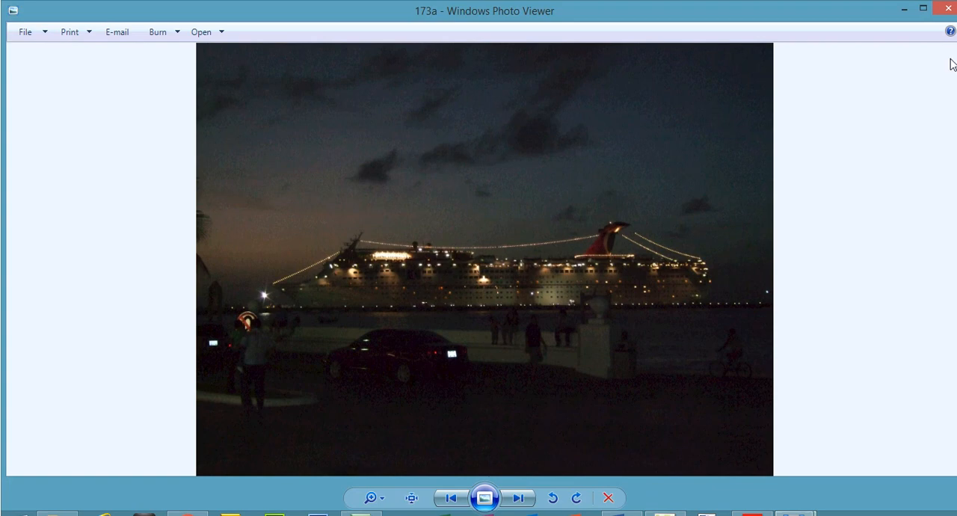
{"action": "left_click", "coordinate": [945, 9]}
- Review the evaluation's reasons for rejecting images in Word and compare them with question 24 in the exam paper
{"action": "left_click", "coordinate": [622, 514]}
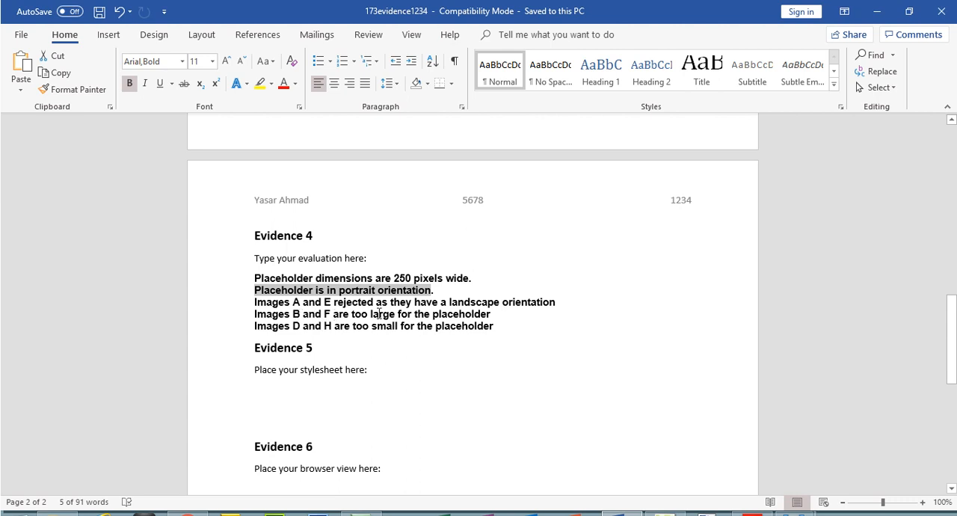
{"action": "left_click_drag", "start_coordinate": [292, 326], "coordinate": [389, 330]}
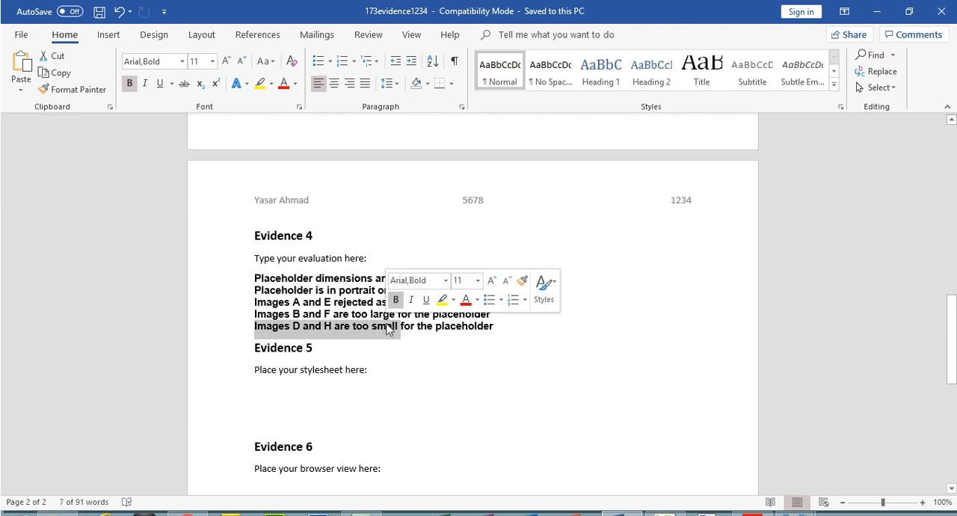
{"action": "left_click", "coordinate": [523, 320]}
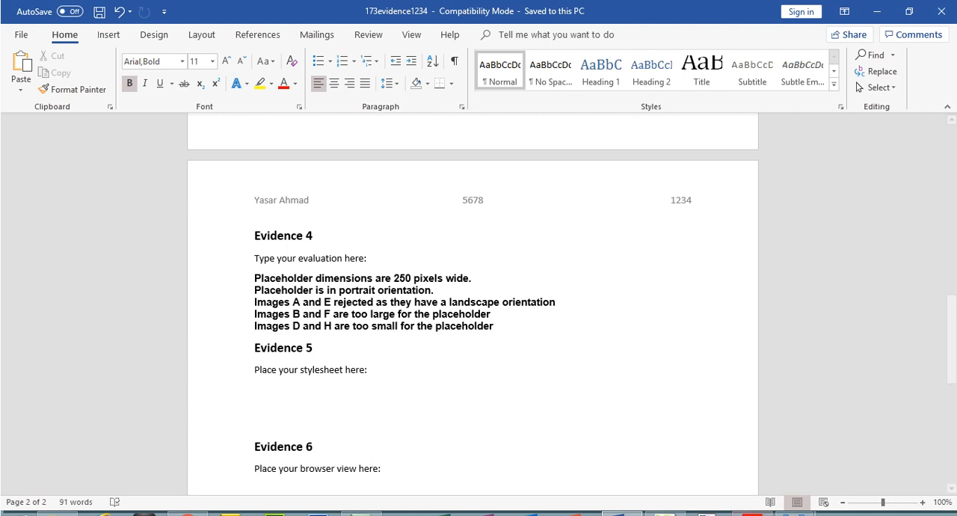
{"action": "left_click", "coordinate": [752, 514]}
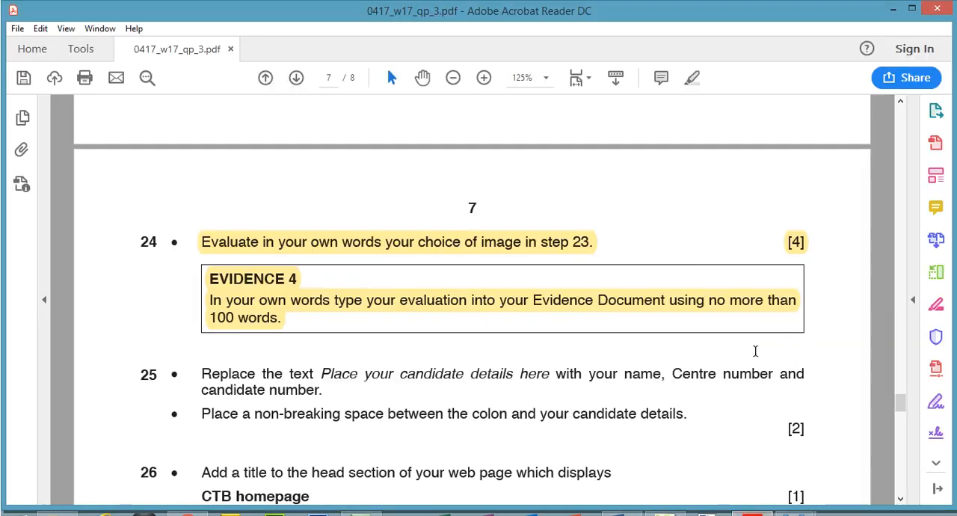
{"action": "key", "text": "alt+Tab"}
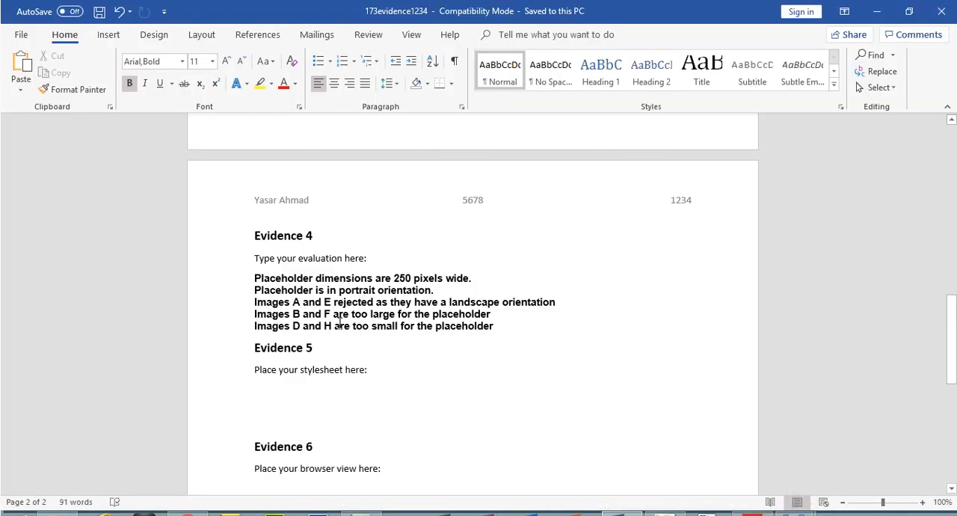
- Review the evaluation's last line in Word, then select question 25's candidate details instruction in the exam paper PDF
{"action": "triple_click", "coordinate": [443, 332]}
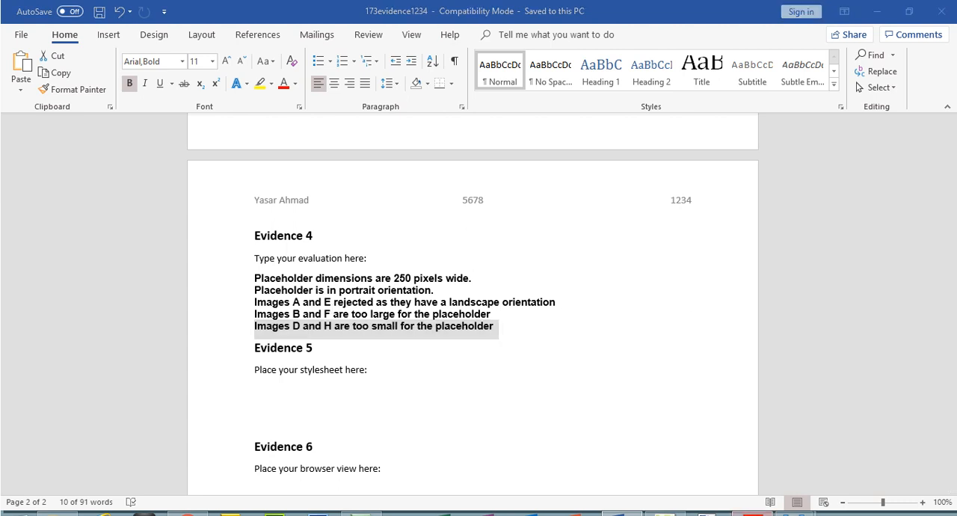
{"action": "left_click", "coordinate": [752, 513]}
{"action": "left_click_drag", "start_coordinate": [902, 398], "coordinate": [900, 415]}
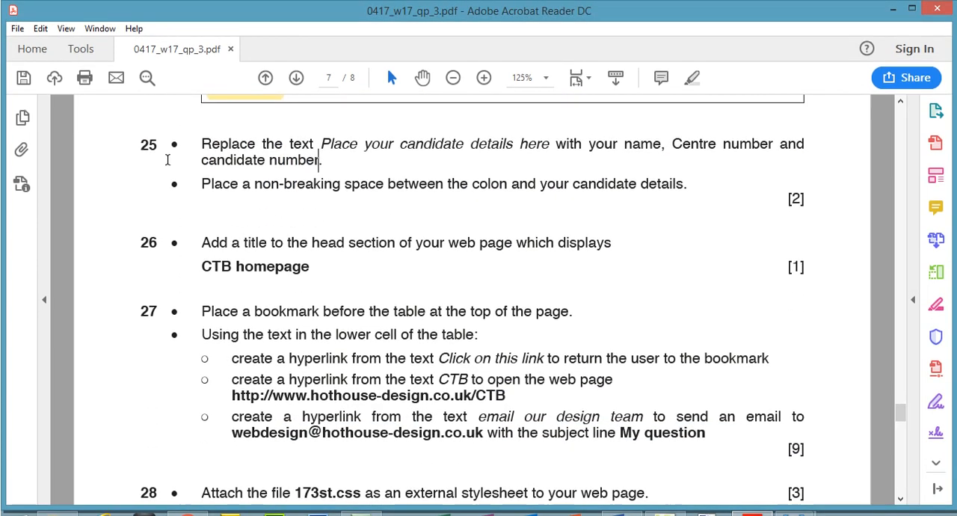
{"action": "left_click_drag", "start_coordinate": [201, 122], "coordinate": [324, 159]}
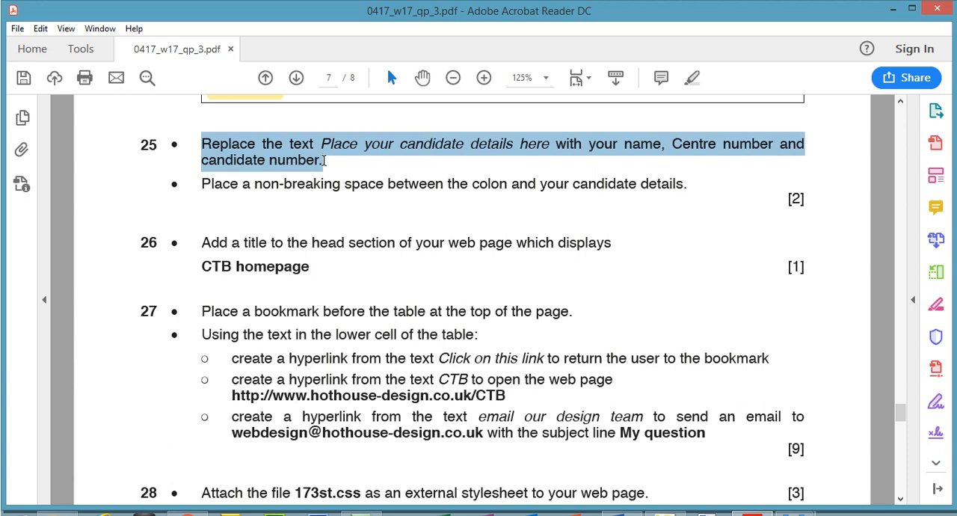
- Replace the candidate details placeholder in 173cozumel.htm in Expression Web 4 with the candidate's name, Centre number and candidate number, separated by commas
{"action": "mouse_move", "coordinate": [665, 501]}
{"action": "left_click", "coordinate": [660, 460]}
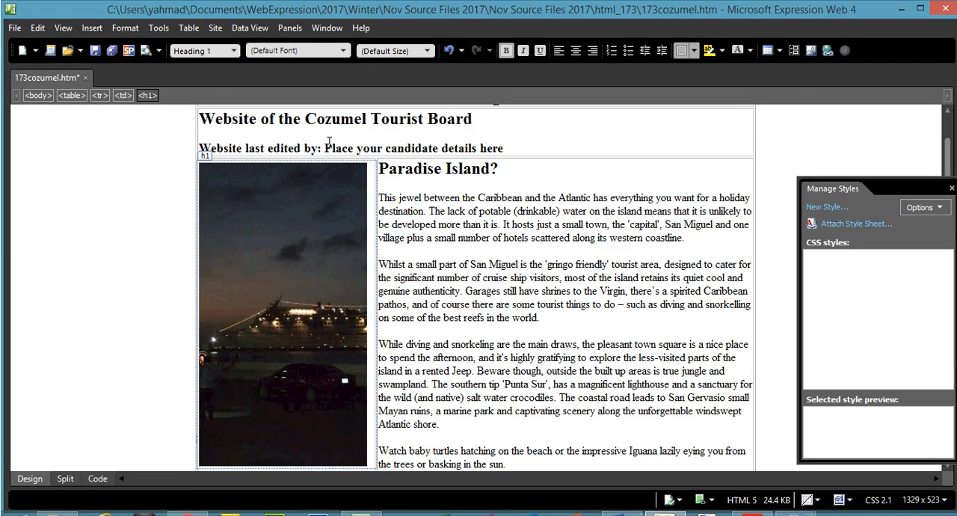
{"action": "left_click_drag", "start_coordinate": [335, 147], "coordinate": [506, 151]}
{"action": "key", "text": "BackSpace"}
{"action": "key", "text": "BackSpace"}
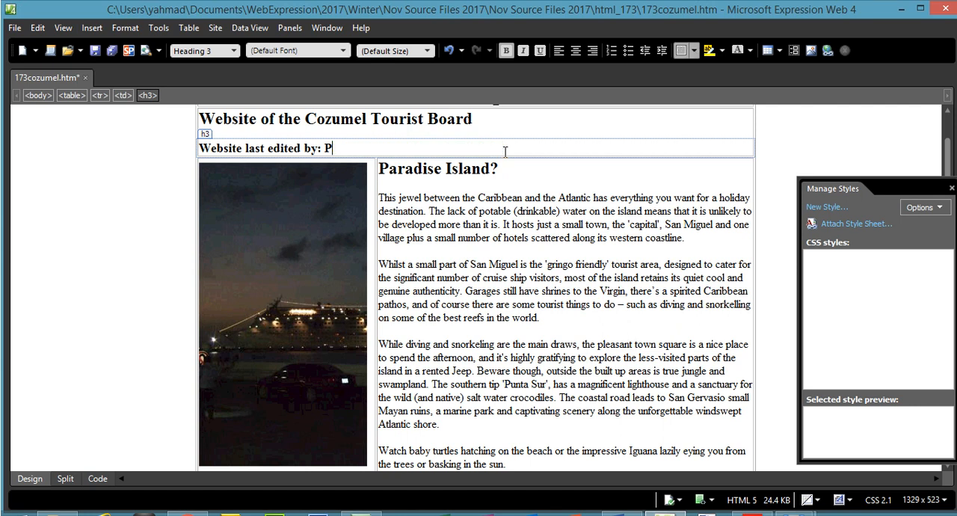
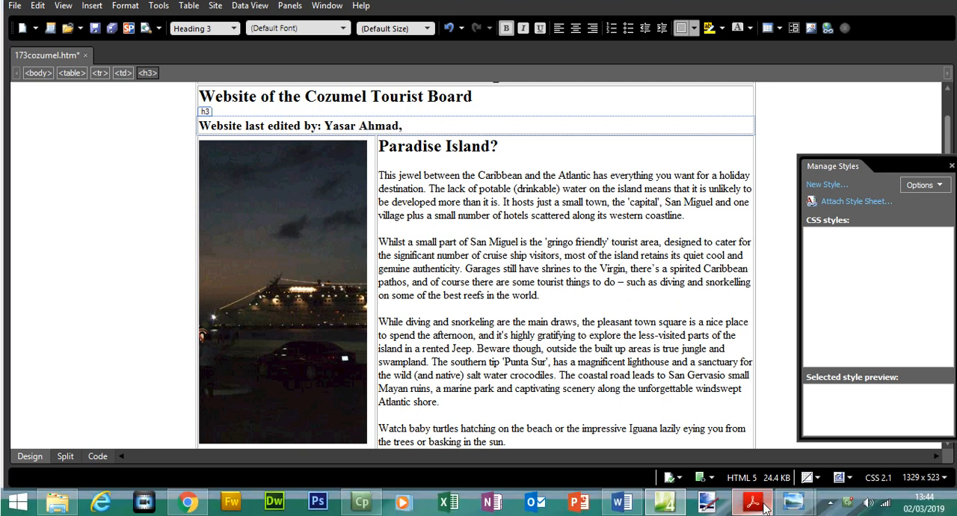
{"action": "left_click", "coordinate": [763, 514]}
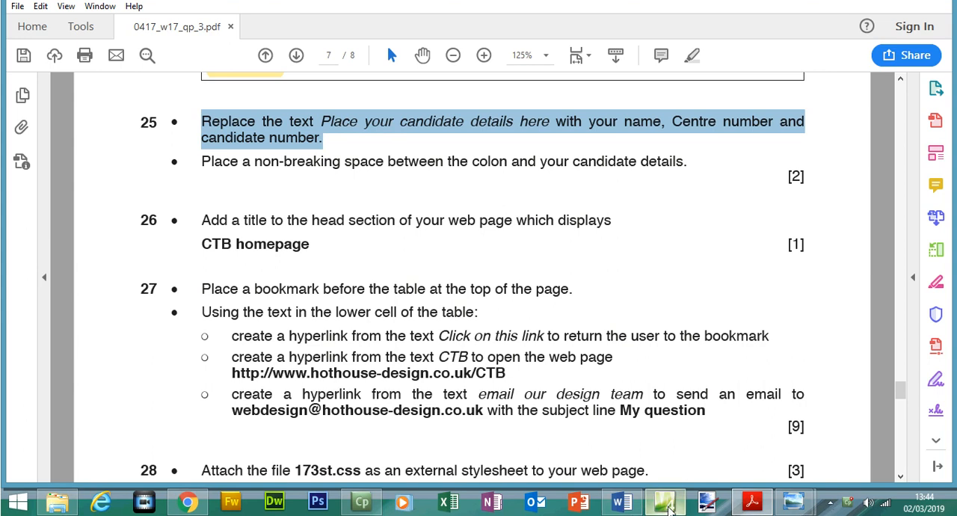
{"action": "left_click", "coordinate": [665, 504]}
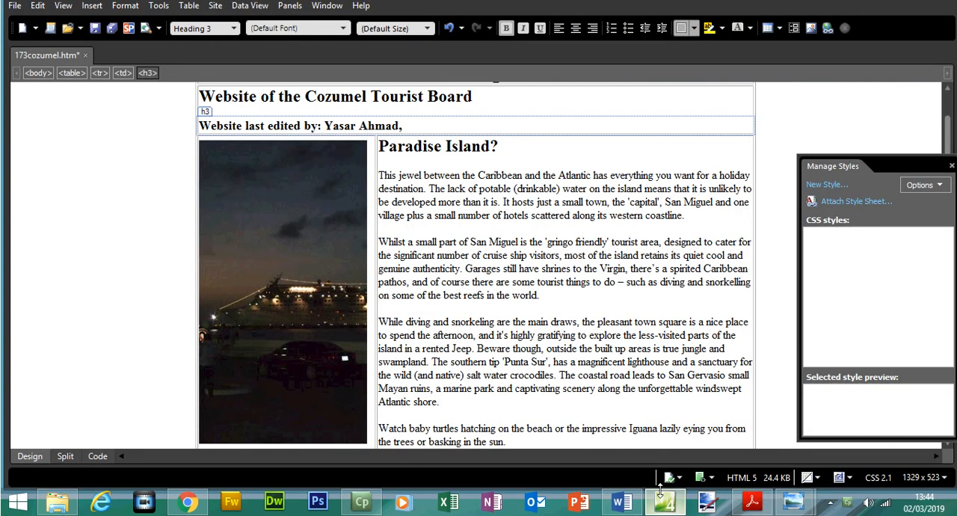
{"action": "type", "text": "678, 1234"}
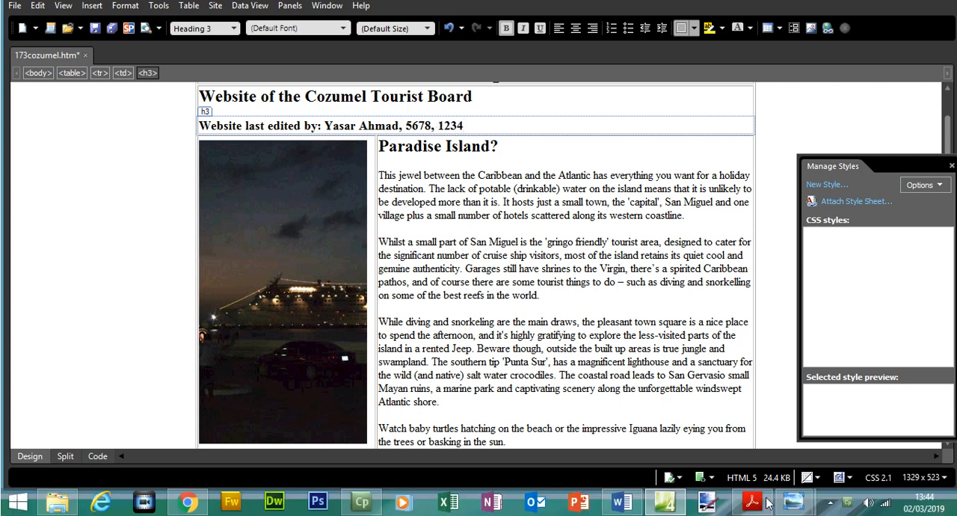
- Highlight question 25's first instruction in the exam paper PDF and select the non-breaking space instruction
{"action": "left_click", "coordinate": [761, 505]}
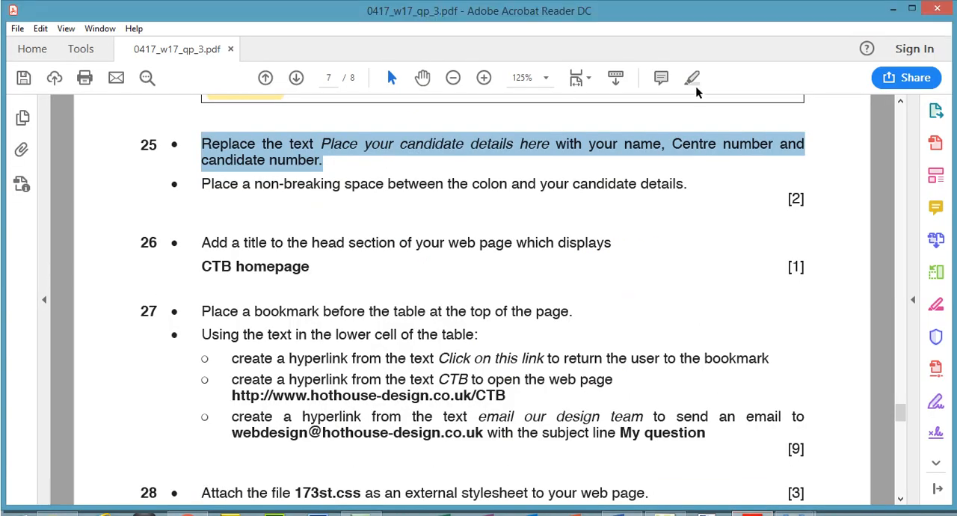
{"action": "left_click", "coordinate": [692, 56]}
{"action": "left_click_drag", "start_coordinate": [202, 184], "coordinate": [682, 189]}
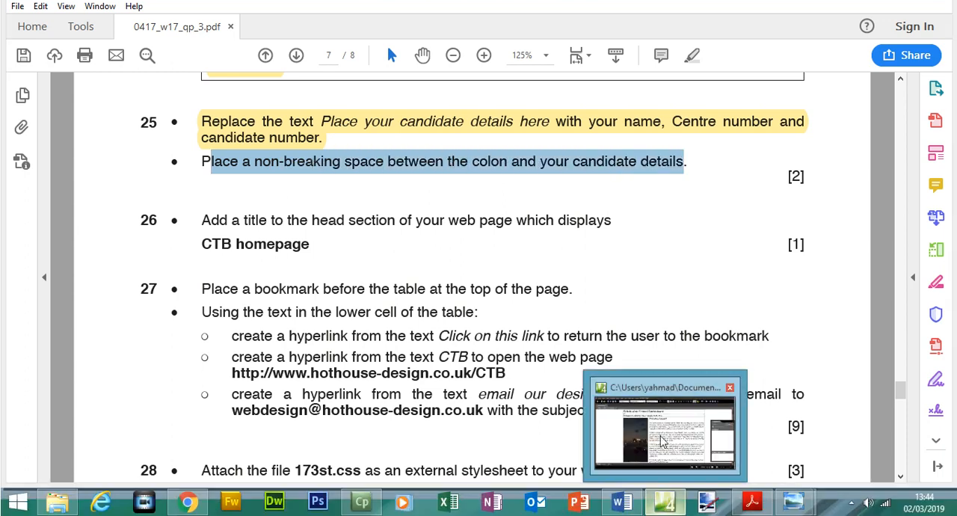
- Replace the ordinary space after "Website last edited by:" in 173cozumel.htm with a non-breaking space, &nbsp;, in the page code
{"action": "left_click", "coordinate": [663, 506]}
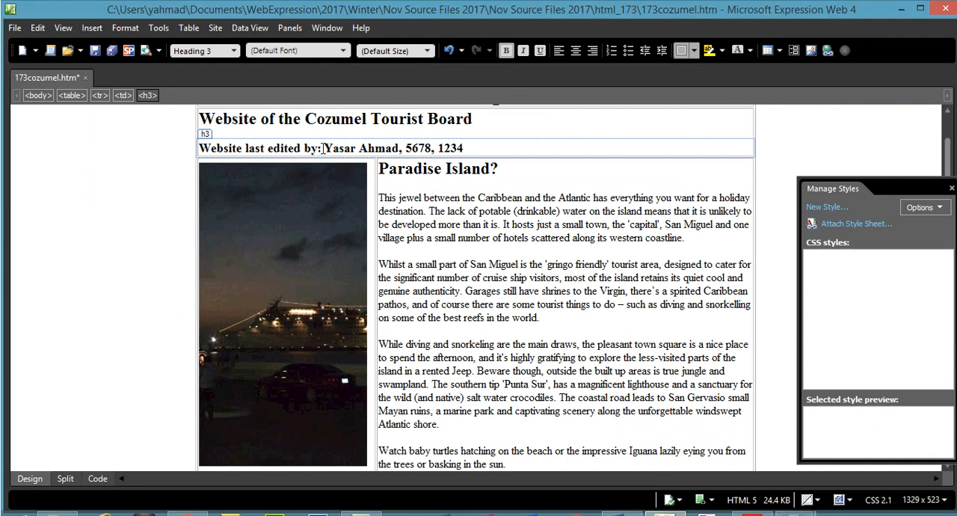
{"action": "key", "text": "BackSpace"}
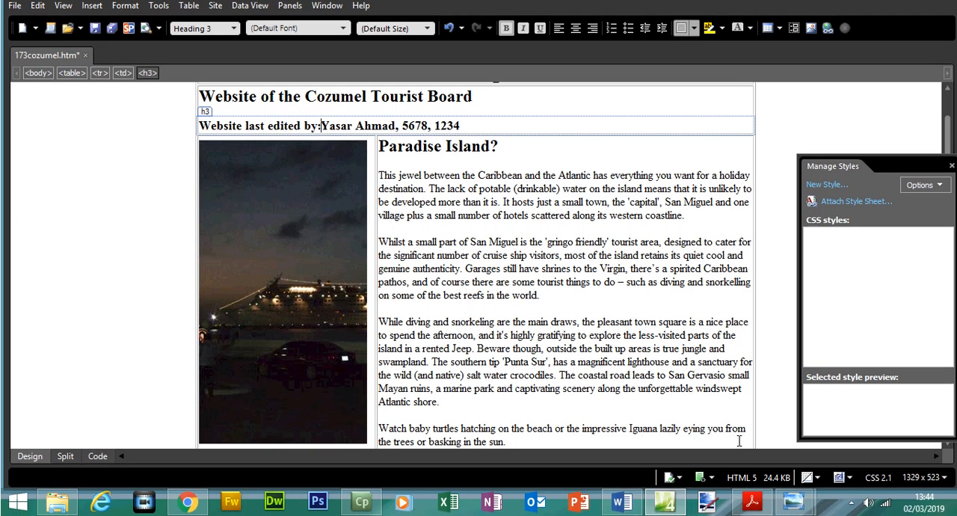
{"action": "key", "text": "alt+Tab"}
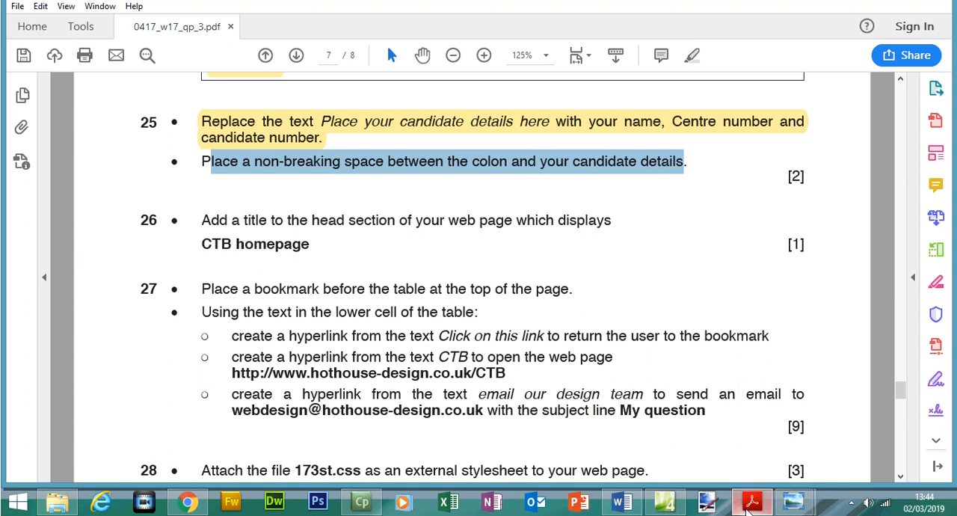
{"action": "left_click", "coordinate": [748, 509]}
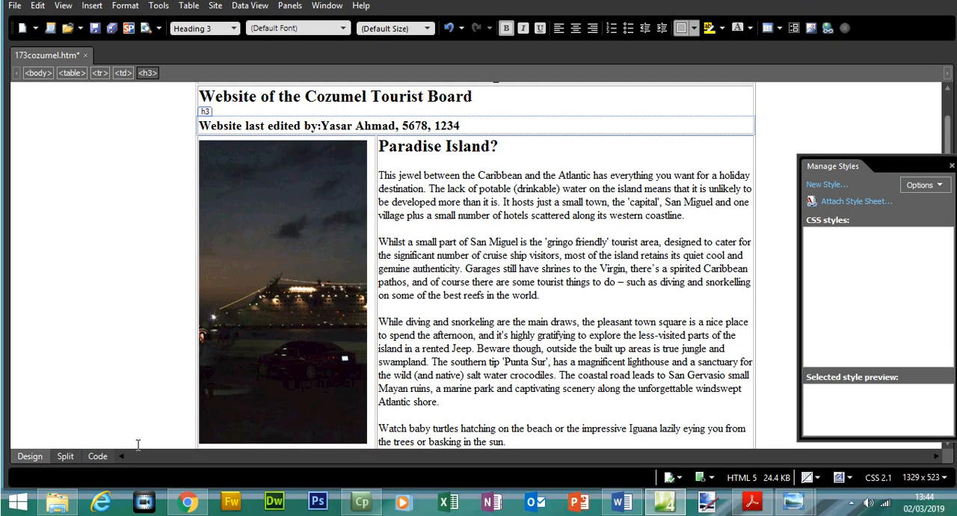
{"action": "left_click", "coordinate": [105, 461]}
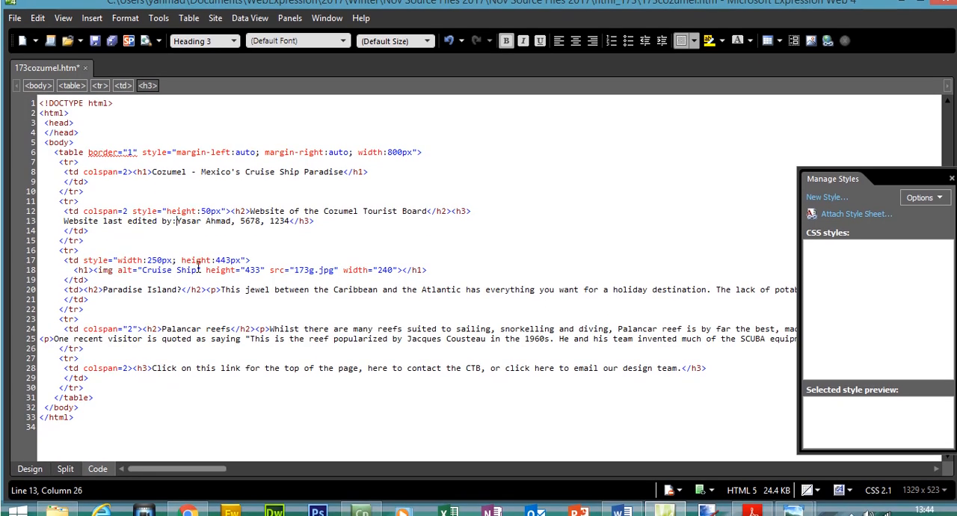
{"action": "type", "text": "&"}
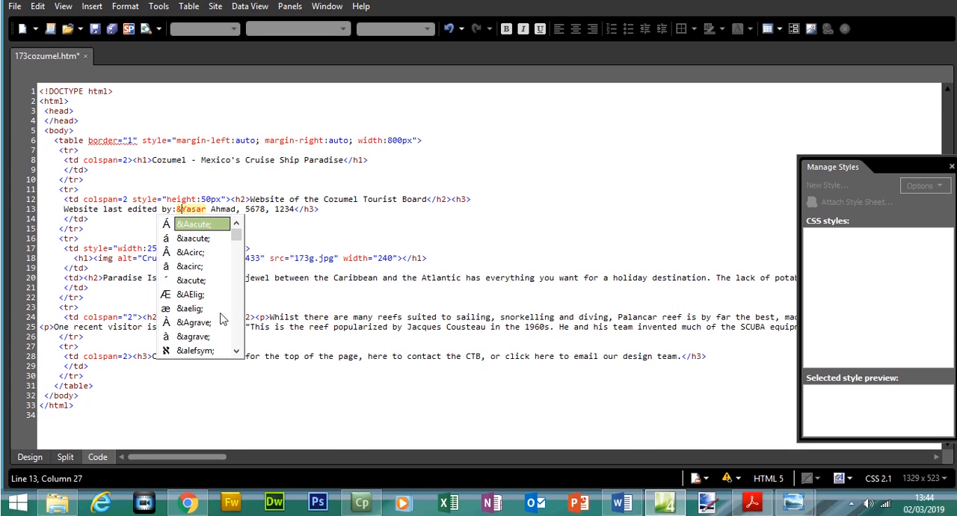
{"action": "type", "text": "n"}
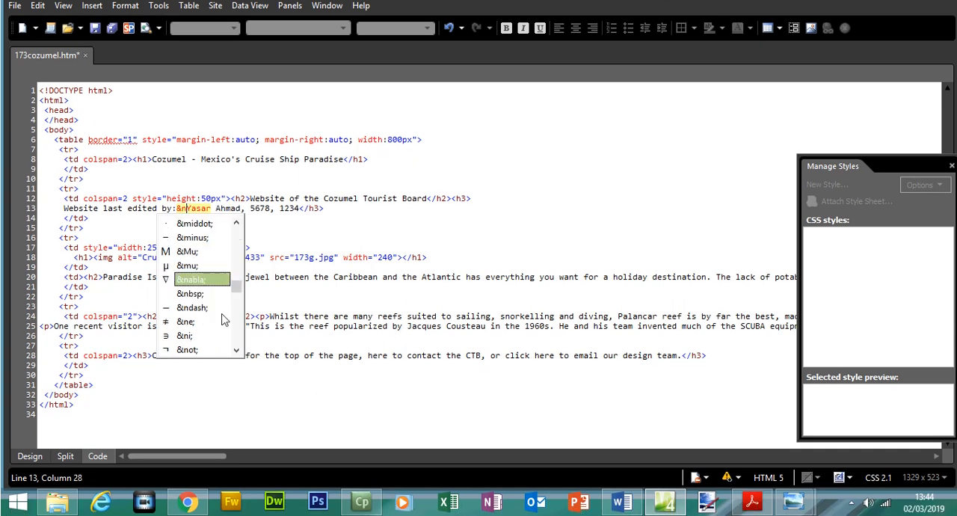
{"action": "left_click", "coordinate": [199, 296]}
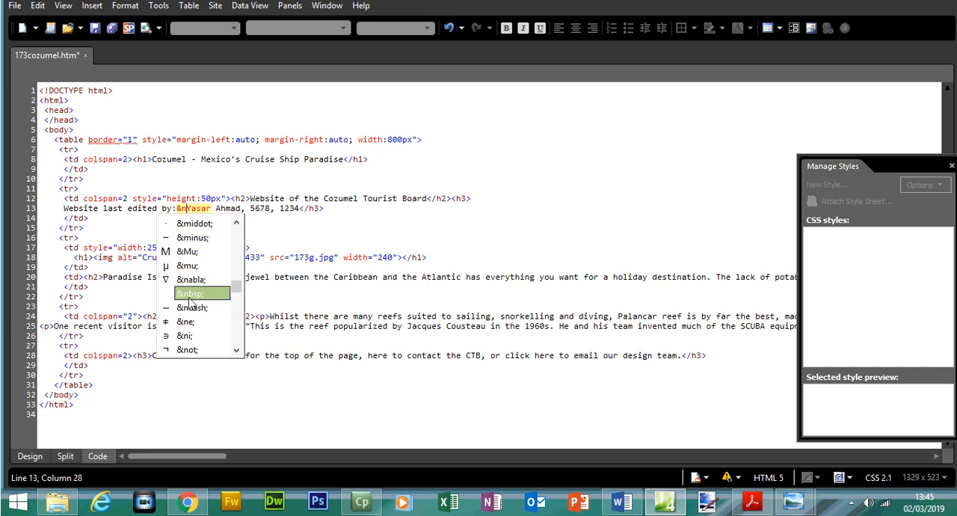
{"action": "double_click", "coordinate": [205, 296]}
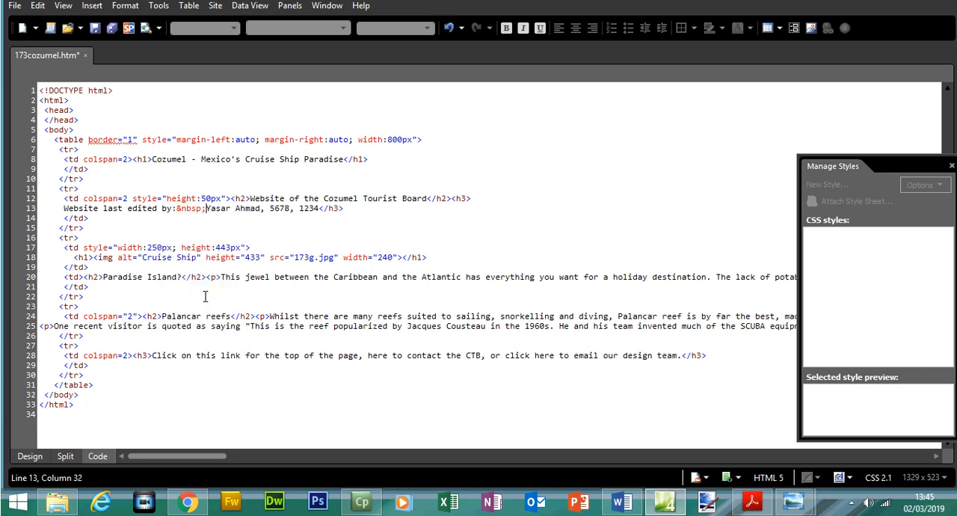
{"action": "left_click", "coordinate": [22, 456]}
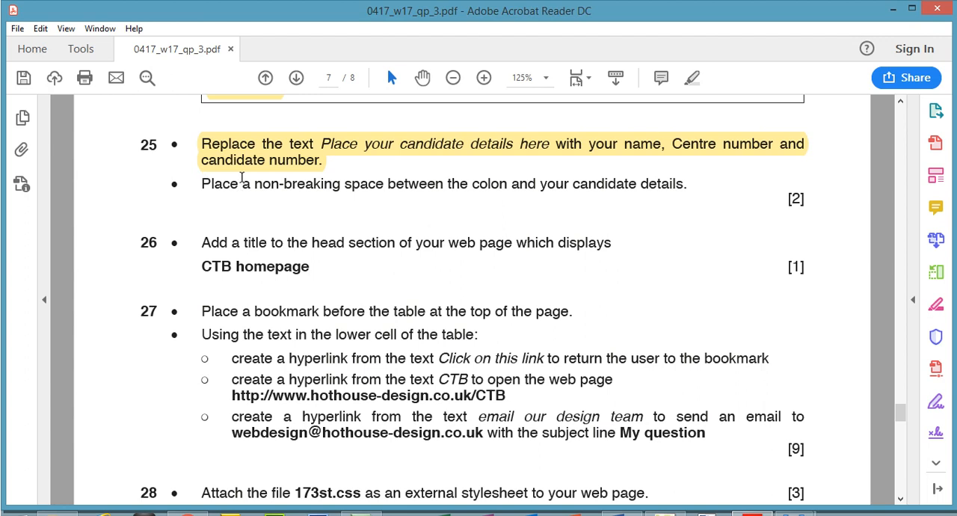
- Highlight question 25's non-breaking space instruction and question 26's title instruction in the exam paper PDF
{"action": "mouse_move", "coordinate": [202, 183]}
{"action": "left_mouse_down"}
{"action": "mouse_move", "coordinate": [566, 199]}
{"action": "mouse_move", "coordinate": [686, 188]}
{"action": "left_mouse_up"}
{"action": "left_click", "coordinate": [692, 80]}
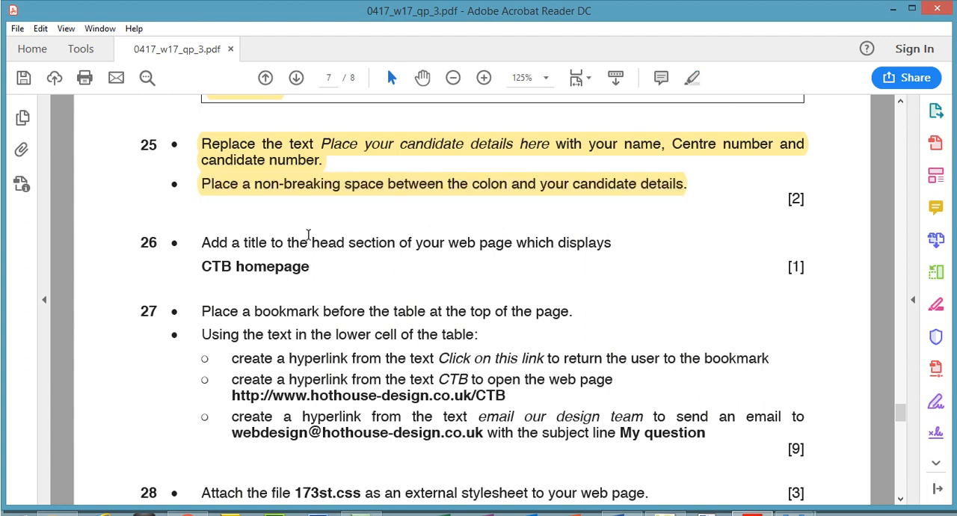
{"action": "left_click_drag", "start_coordinate": [203, 242], "coordinate": [618, 245]}
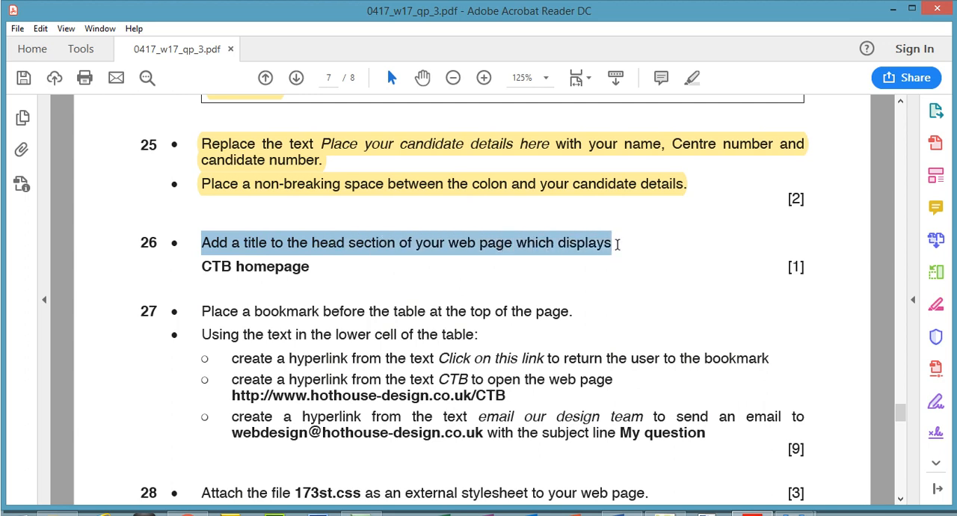
{"action": "left_click", "coordinate": [692, 78]}
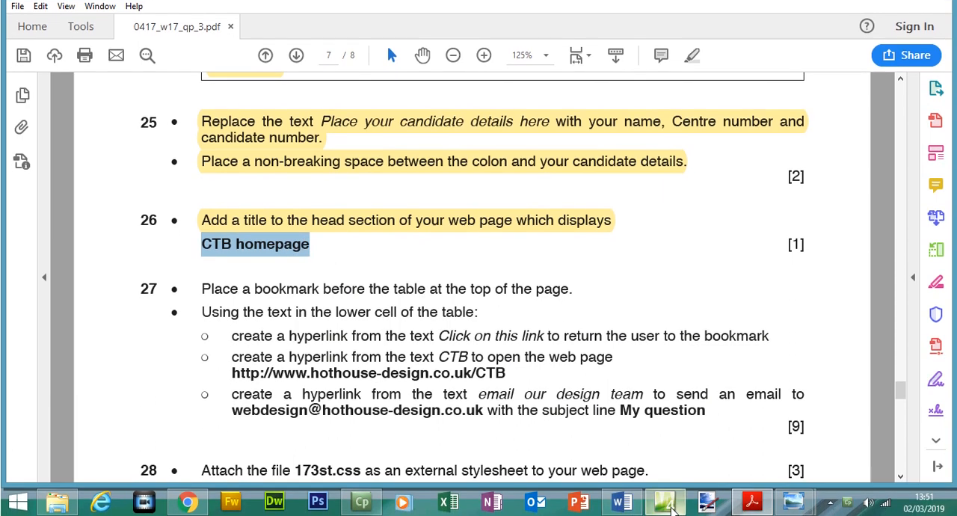
- Set the page title of 173cozumel.htm to "CTB homepage" in its page properties in Expression Web 4
{"action": "left_click", "coordinate": [666, 513]}
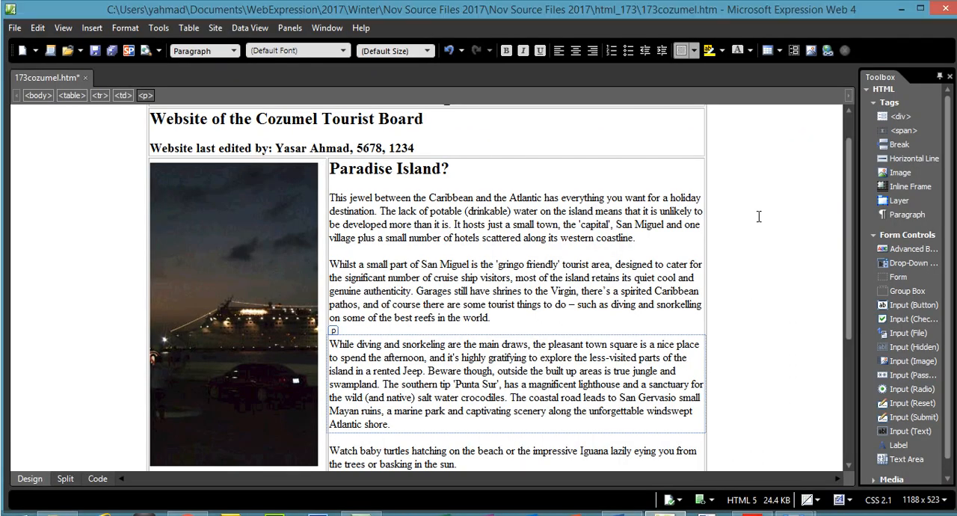
{"action": "right_click", "coordinate": [759, 199]}
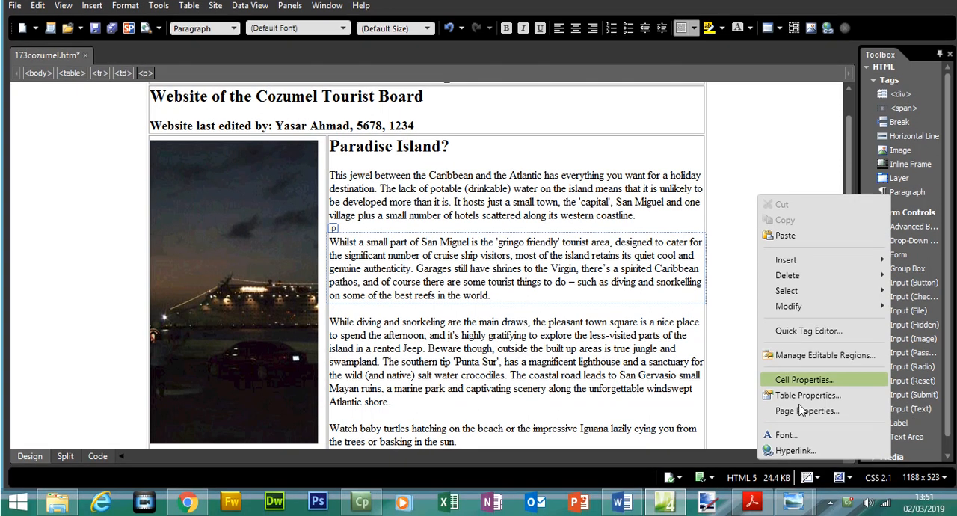
{"action": "left_click", "coordinate": [804, 433]}
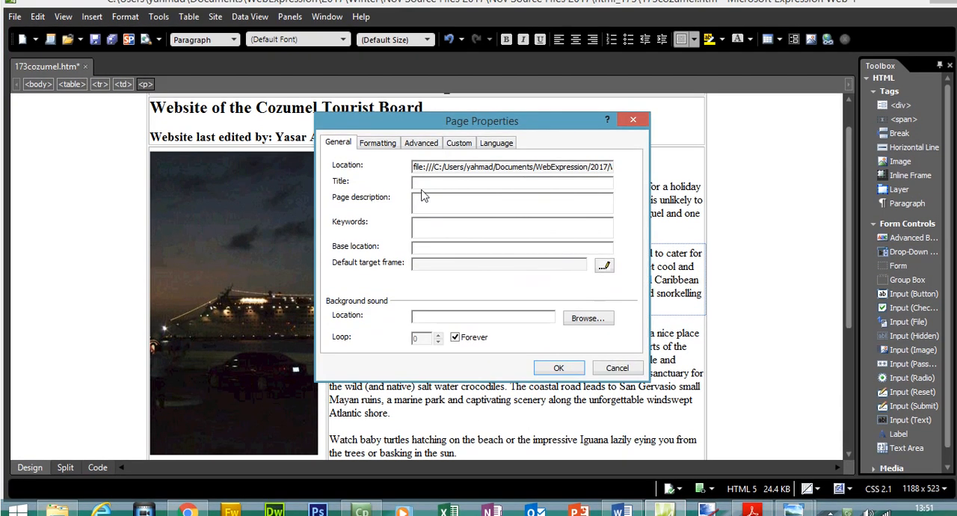
{"action": "type", "text": "CTB homepage"}
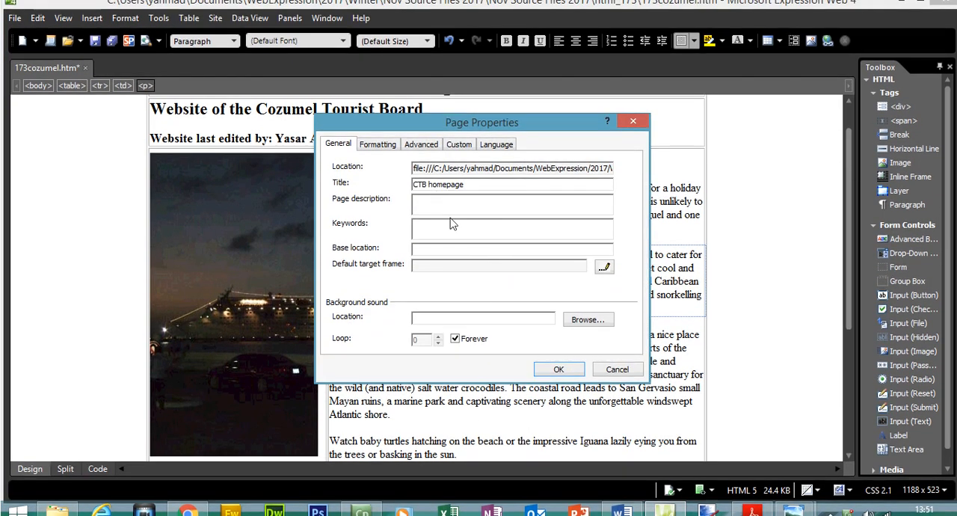
{"action": "left_click_drag", "start_coordinate": [428, 184], "coordinate": [411, 185]}
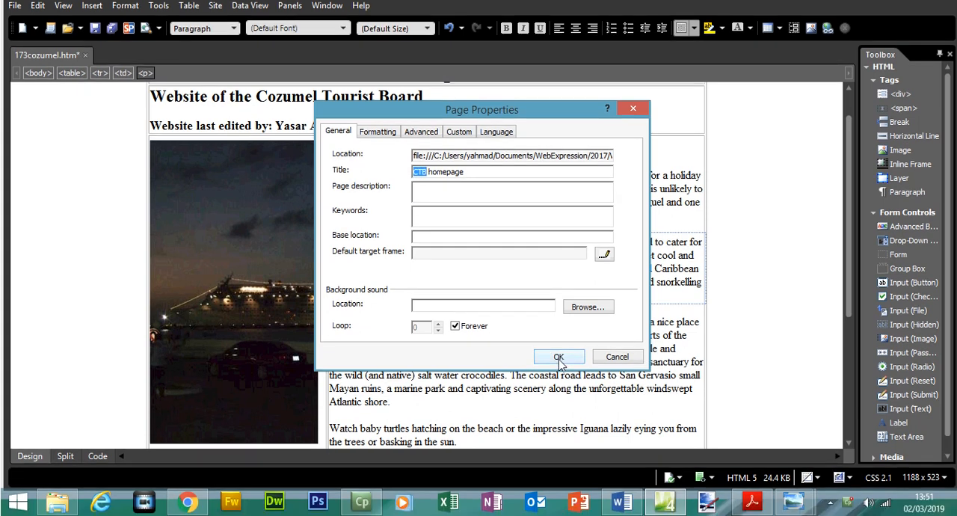
{"action": "left_click", "coordinate": [559, 358]}
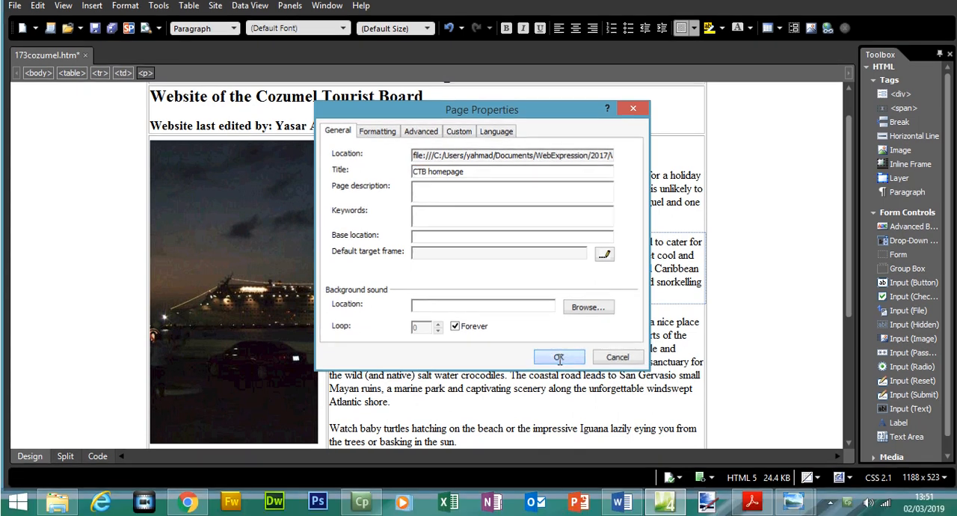
- Check the title element in the head section of the page code, then return to the page's design view
{"action": "left_click", "coordinate": [97, 456]}
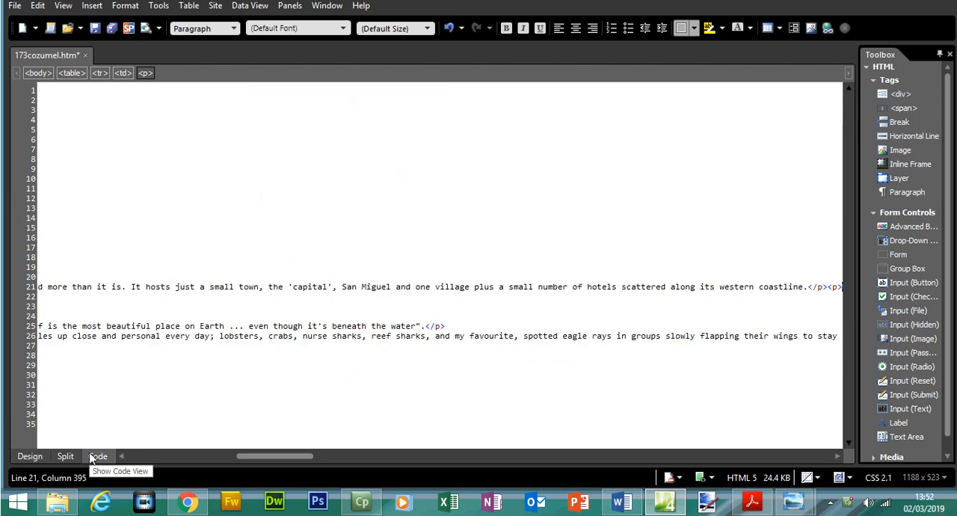
{"action": "left_click_drag", "start_coordinate": [302, 458], "coordinate": [190, 457]}
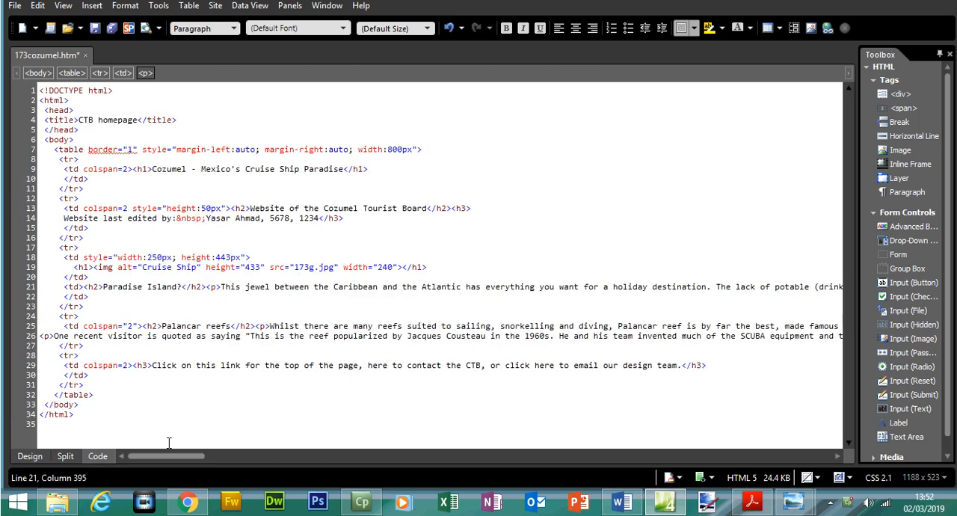
{"action": "left_click_drag", "start_coordinate": [191, 147], "coordinate": [43, 142]}
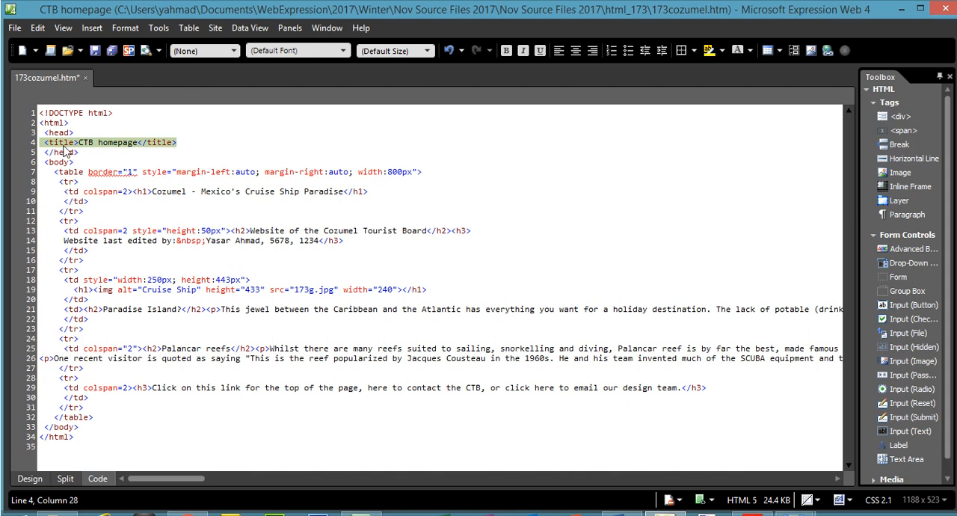
{"action": "left_click", "coordinate": [65, 144]}
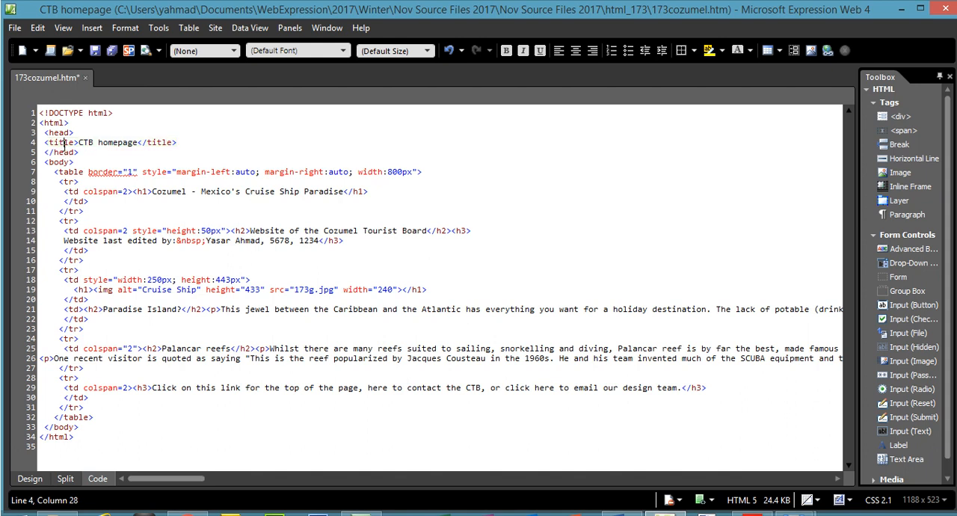
{"action": "left_click", "coordinate": [147, 142]}
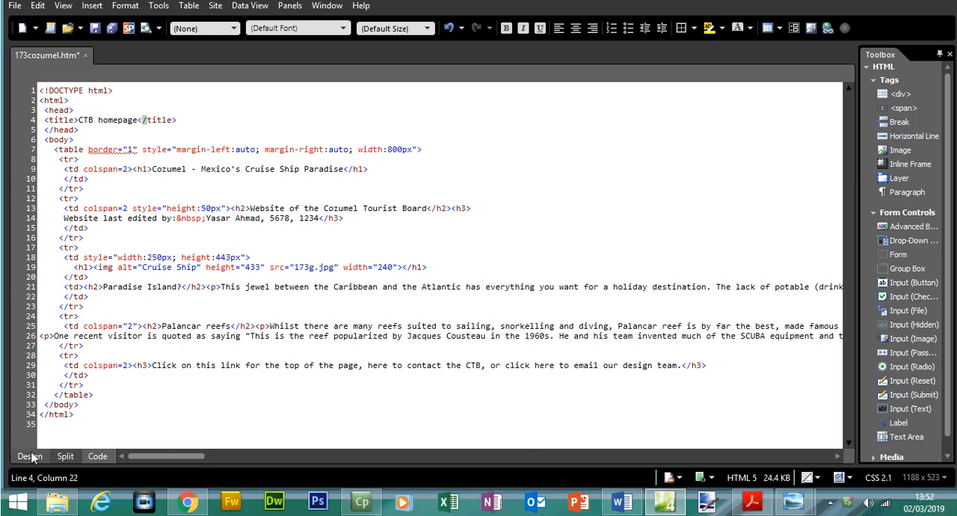
{"action": "left_click", "coordinate": [36, 479]}
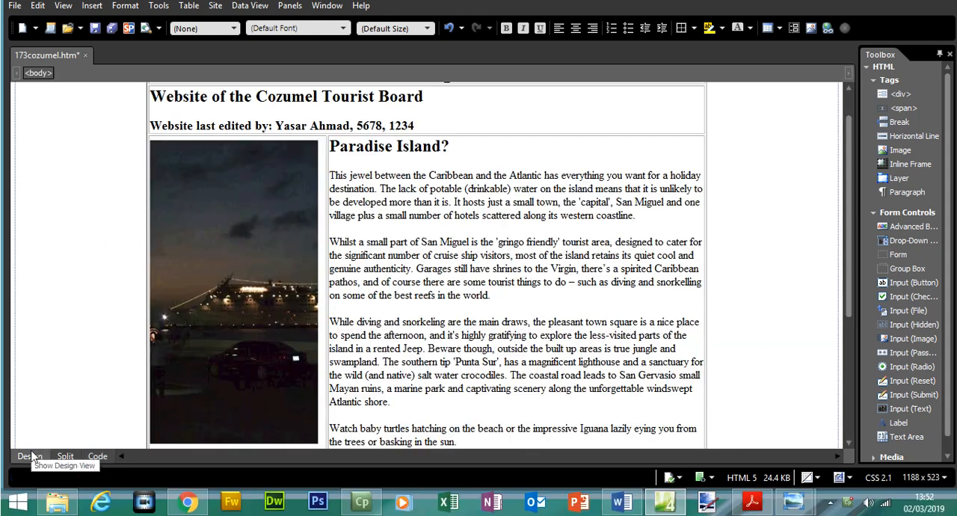
- Read question 27's instruction on placing a bookmark before the table in the exam paper PDF
{"action": "left_click", "coordinate": [752, 501]}
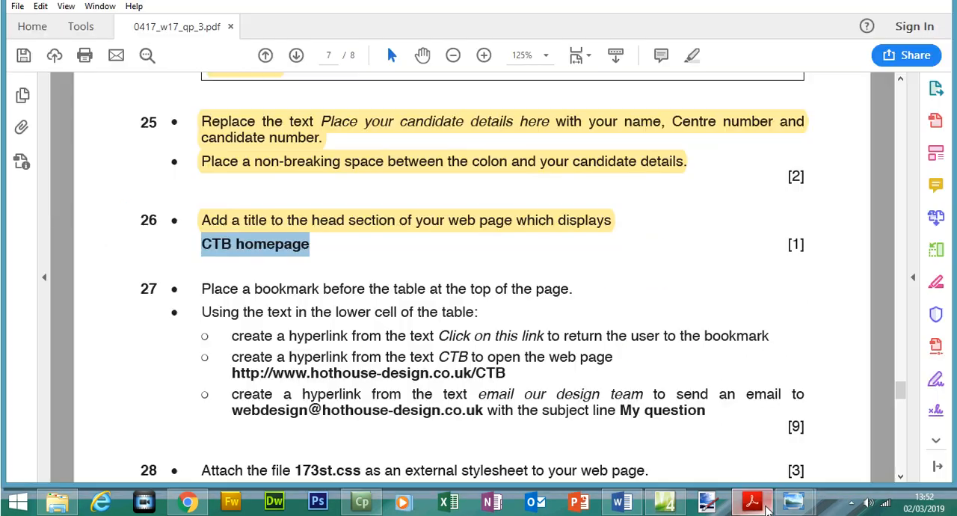
{"action": "left_click_drag", "start_coordinate": [902, 389], "coordinate": [902, 401]}
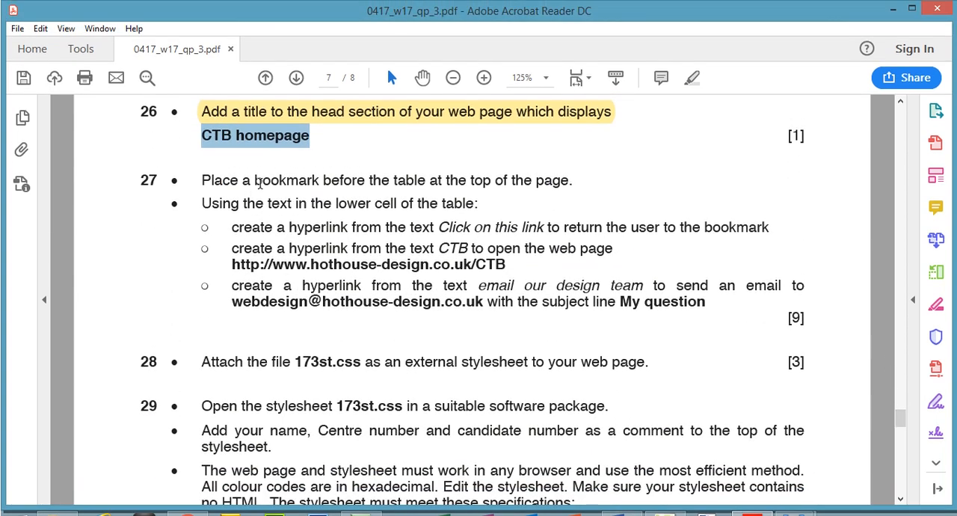
{"action": "left_click_drag", "start_coordinate": [254, 157], "coordinate": [319, 157]}
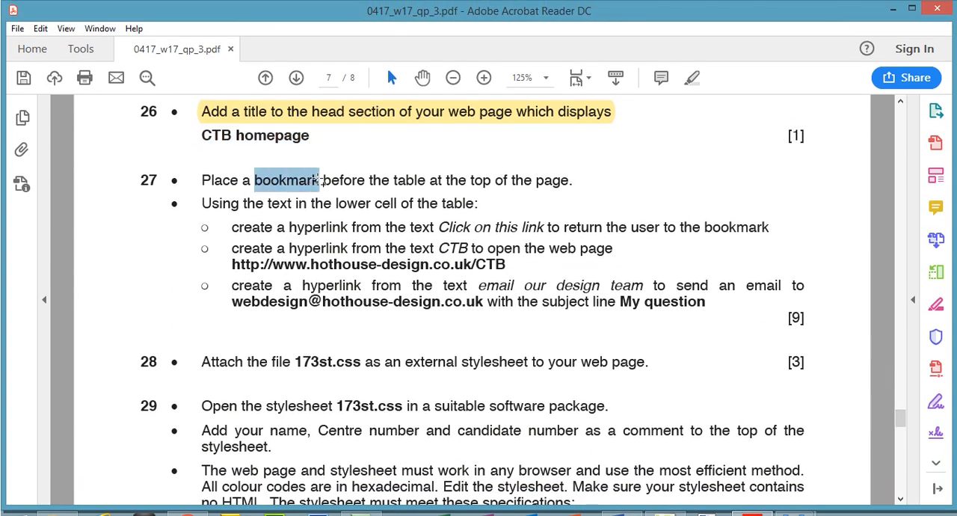
{"action": "left_click", "coordinate": [393, 180]}
{"action": "left_click_drag", "start_coordinate": [393, 180], "coordinate": [570, 179]}
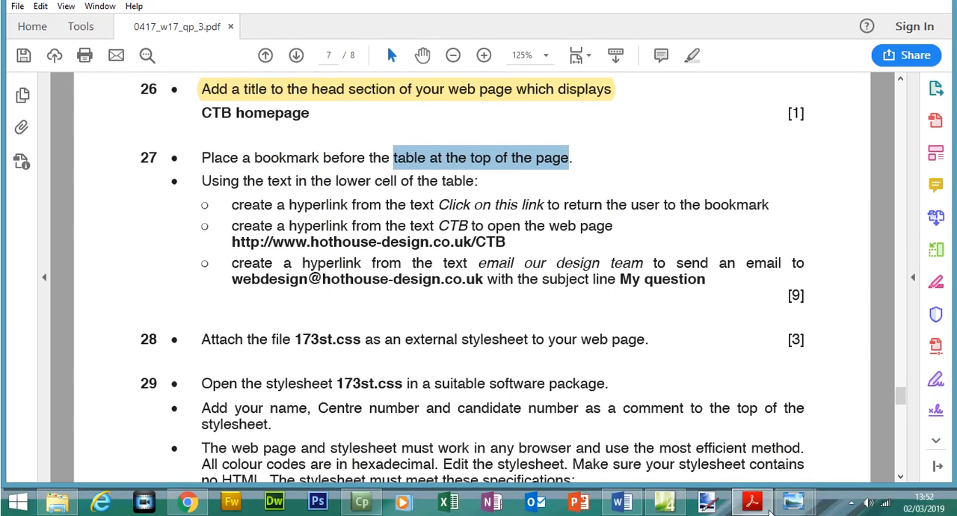
- Back in Expression Web 4, add an empty line between the opening body tag and the table in the page code
{"action": "left_click", "coordinate": [753, 514]}
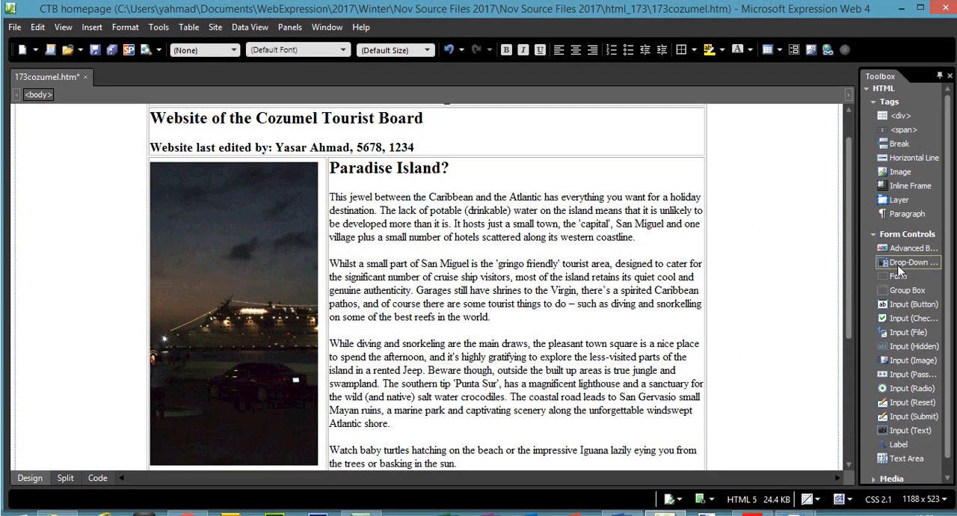
{"action": "left_click_drag", "start_coordinate": [850, 244], "coordinate": [848, 204]}
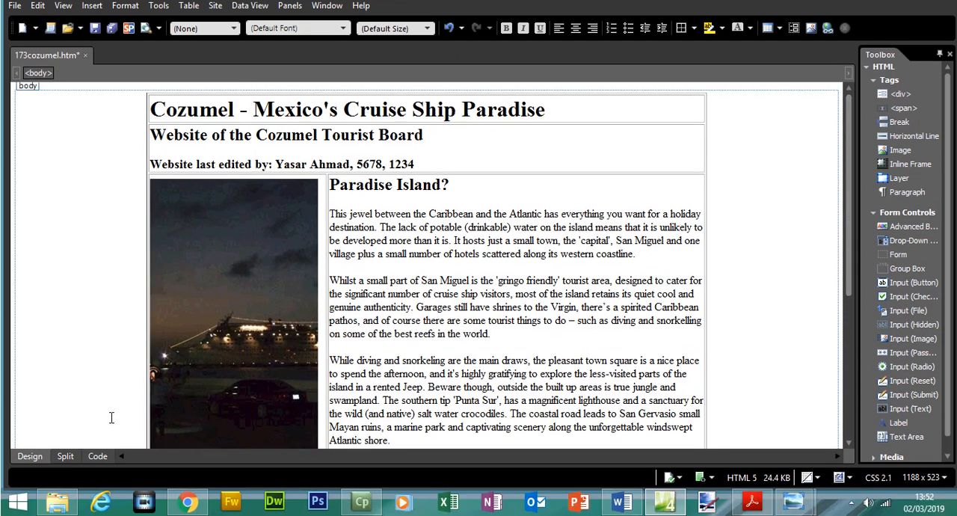
{"action": "left_click", "coordinate": [99, 479]}
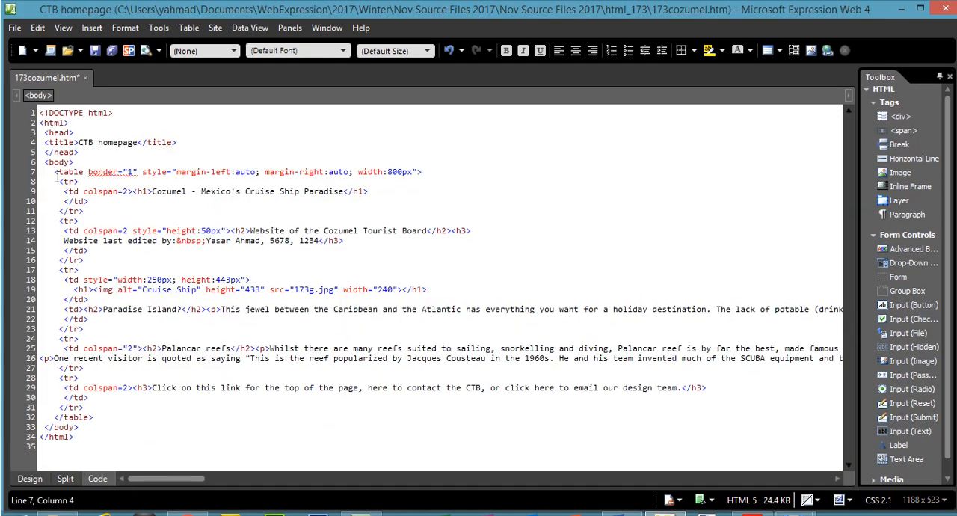
{"action": "left_click", "coordinate": [79, 163]}
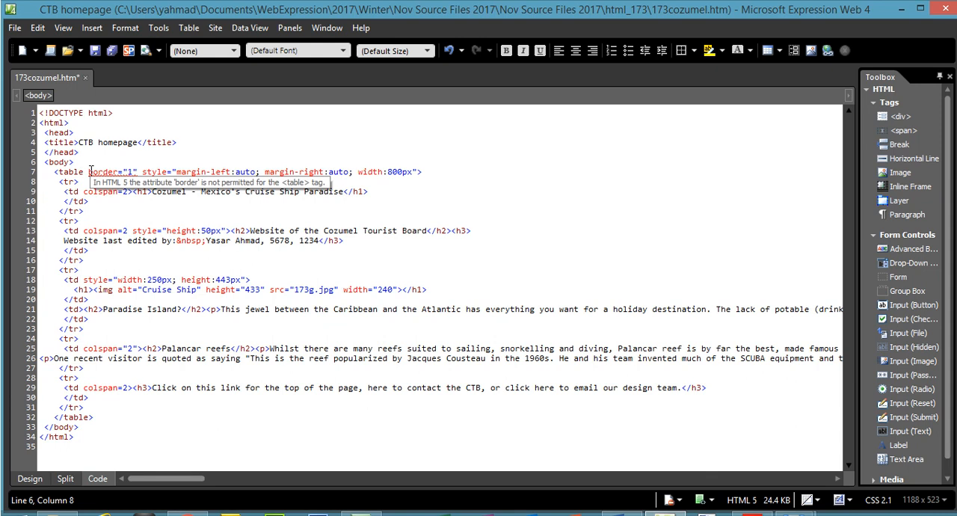
{"action": "key", "text": "Return"}
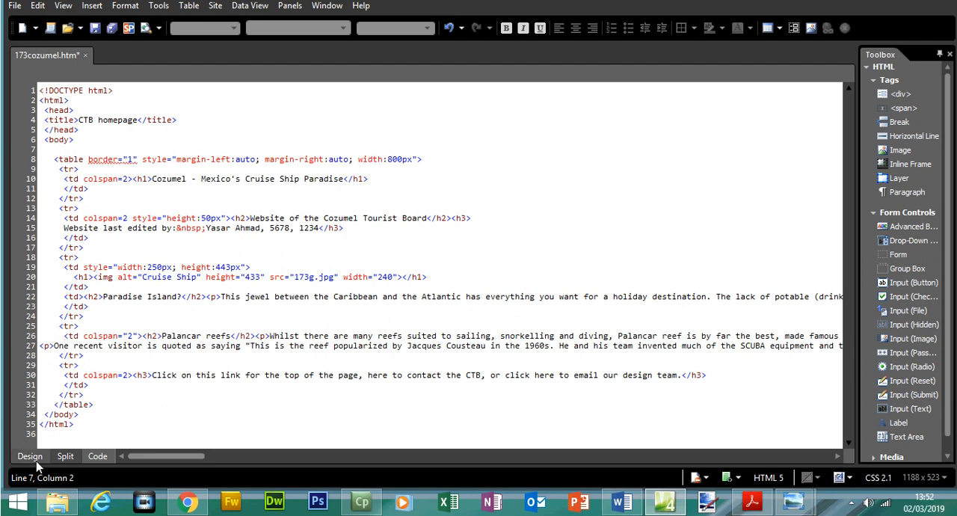
- Insert a bookmark named "top" before the table at the top of the page in design view
{"action": "left_click", "coordinate": [36, 459]}
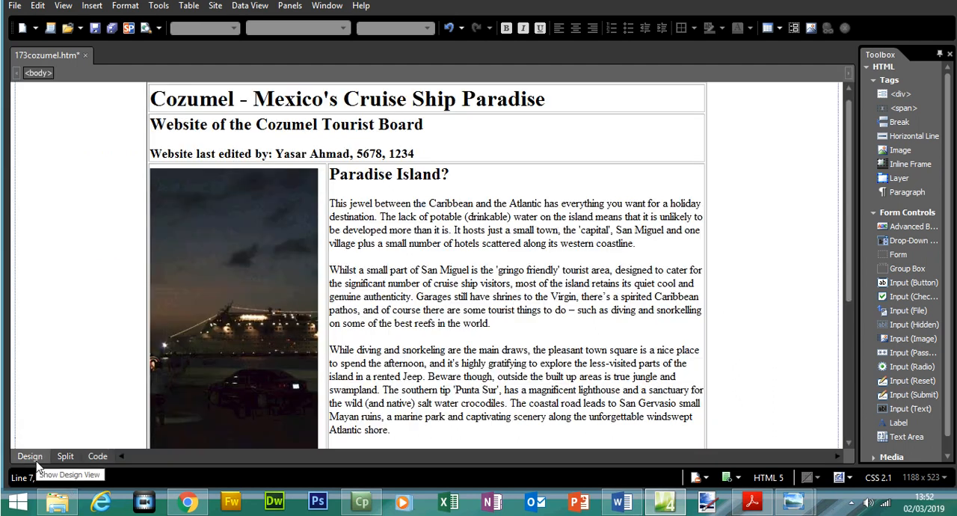
{"action": "left_click", "coordinate": [90, 6]}
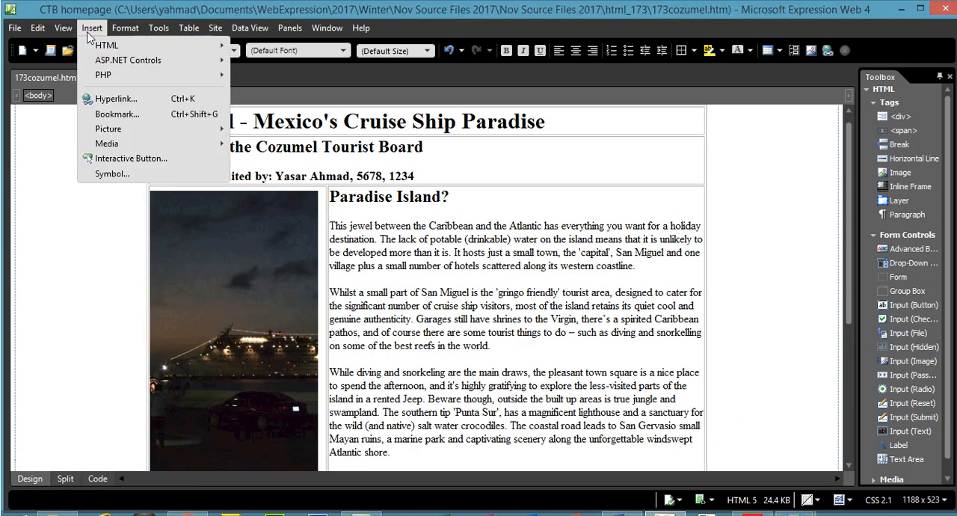
{"action": "left_click", "coordinate": [128, 114]}
{"action": "type", "text": "top"}
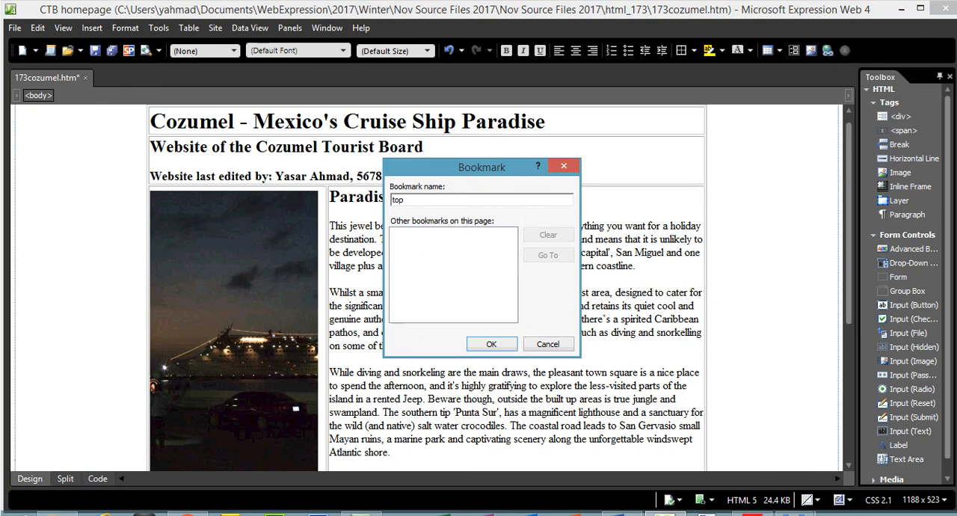
{"action": "left_click", "coordinate": [492, 343]}
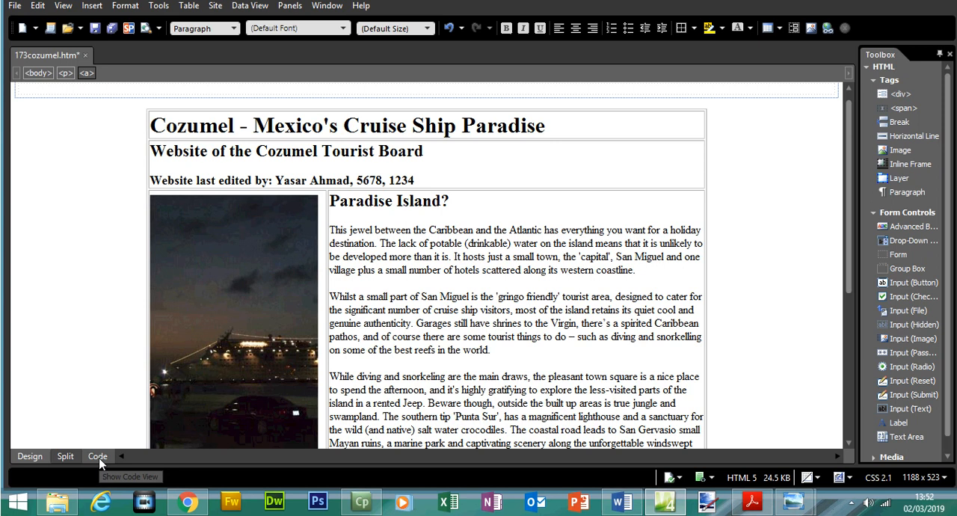
- Check the bookmark's anchor tag above the table in the page code and return to design view
{"action": "left_click", "coordinate": [99, 480]}
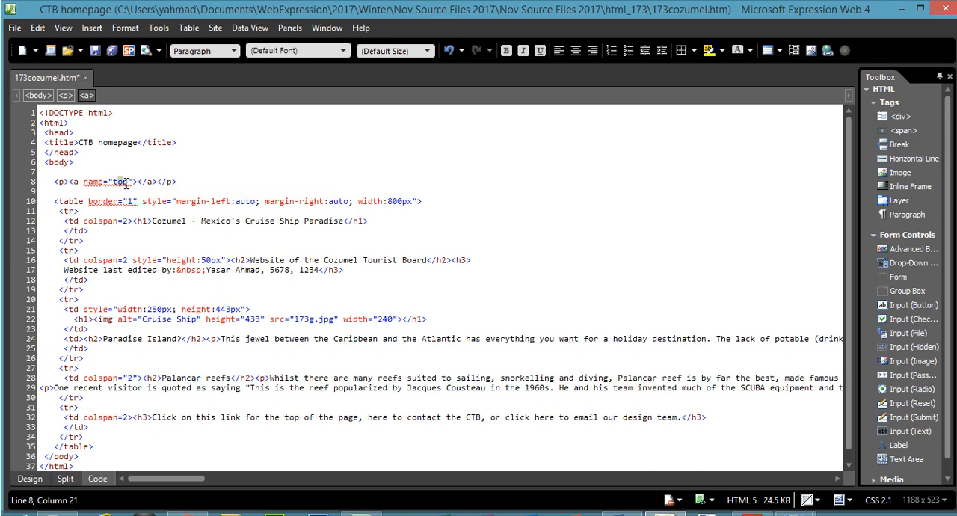
{"action": "left_click", "coordinate": [103, 185]}
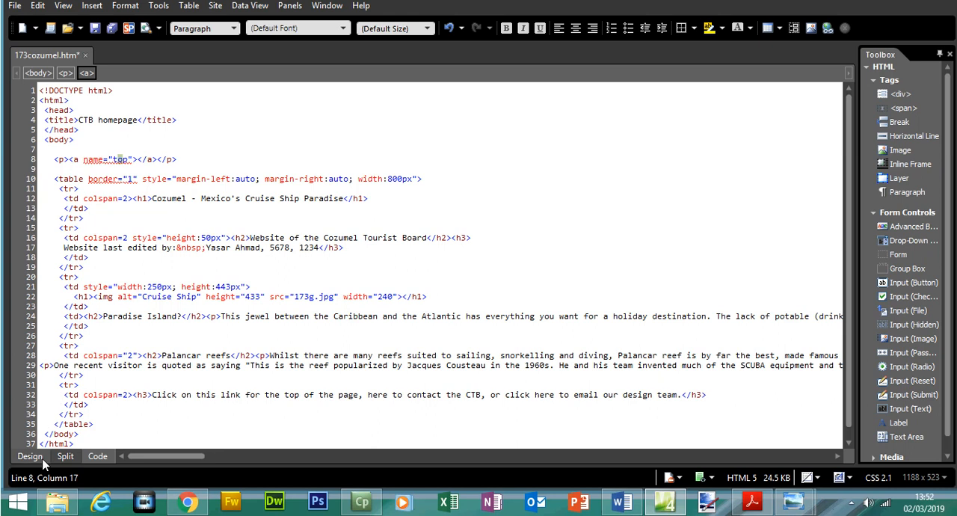
{"action": "left_click", "coordinate": [33, 478]}
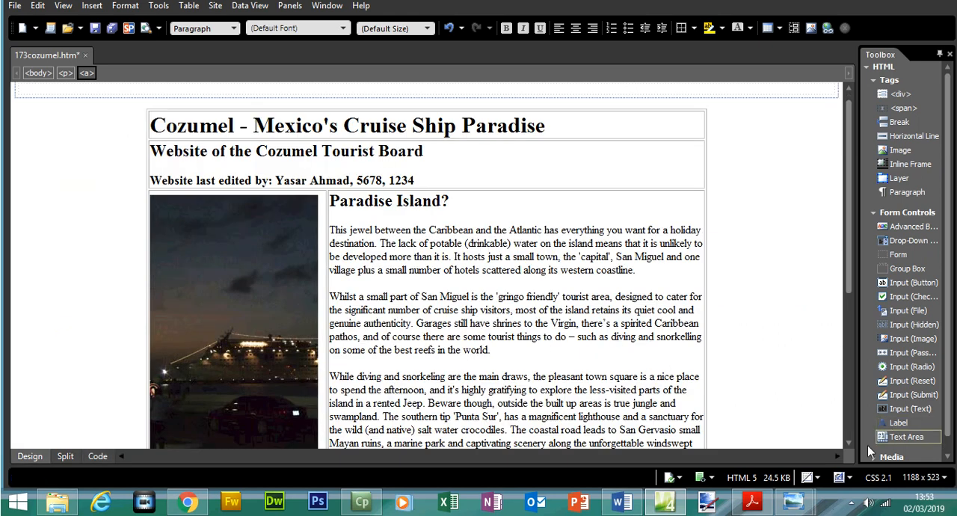
- Highlight question 27's bookmark instruction and the "Using the text in the lower cell of the table" line in the exam paper PDF
{"action": "left_click", "coordinate": [752, 503]}
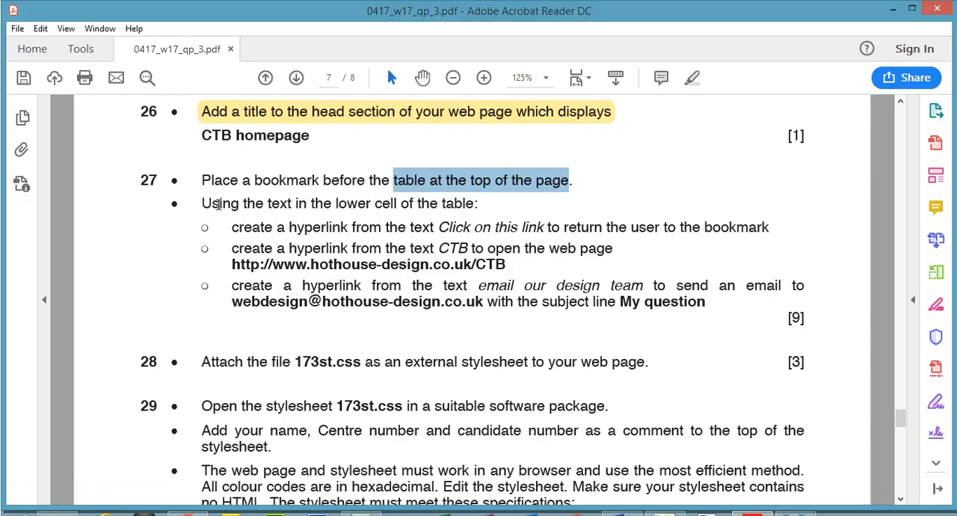
{"action": "left_click_drag", "start_coordinate": [204, 179], "coordinate": [573, 180]}
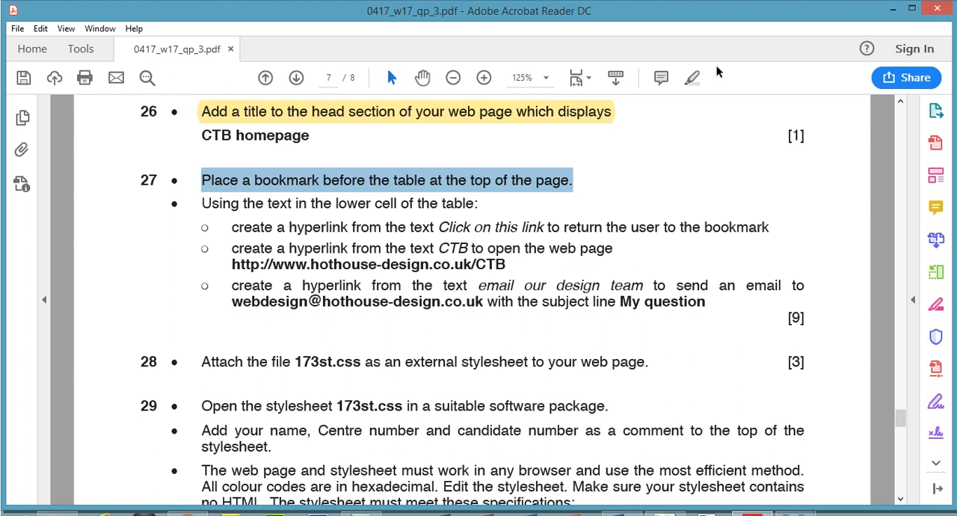
{"action": "left_click", "coordinate": [691, 77]}
{"action": "left_click_drag", "start_coordinate": [204, 203], "coordinate": [479, 202]}
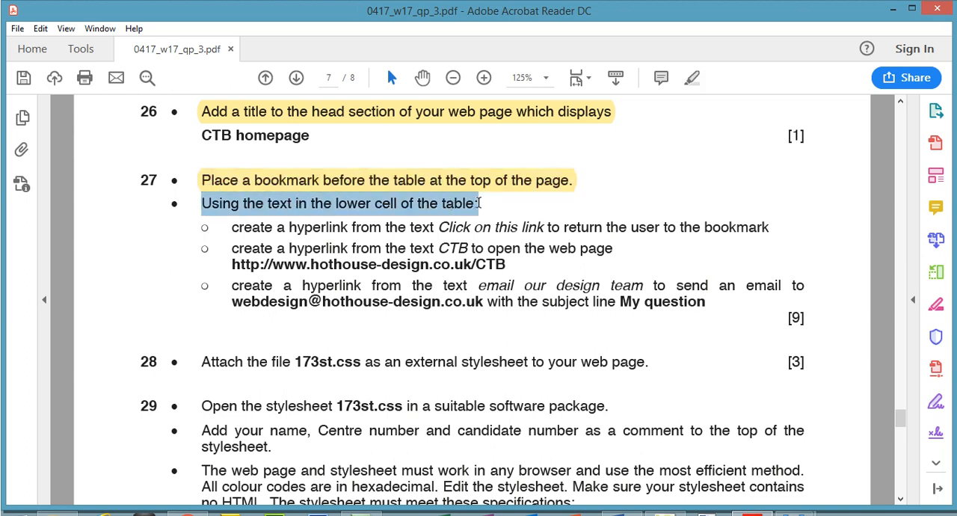
{"action": "left_click", "coordinate": [692, 78]}
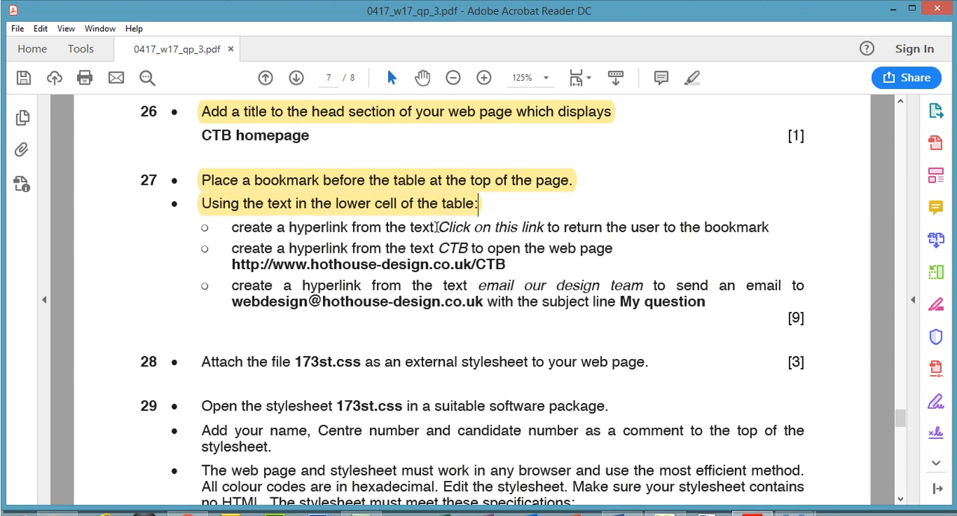
- Start a hyperlink in Expression Web 4 on "Click on this link" in the table's lower cell, targeting the bookmark "top" in this document
{"action": "left_click_drag", "start_coordinate": [440, 226], "coordinate": [545, 228]}
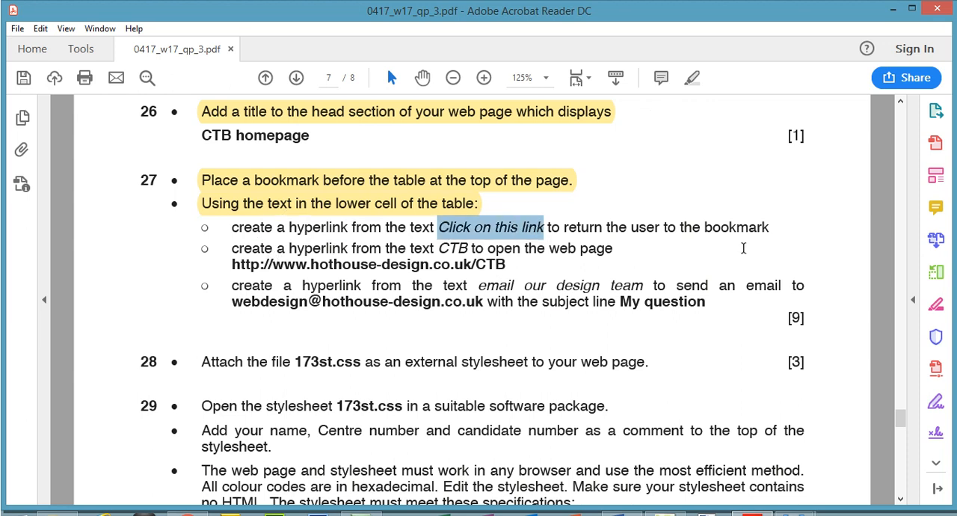
{"action": "left_click", "coordinate": [759, 506]}
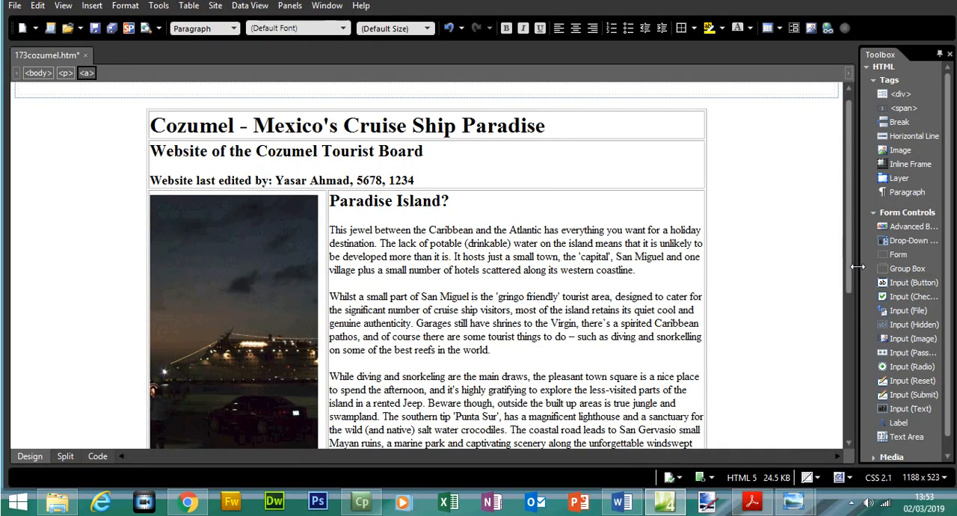
{"action": "left_click_drag", "start_coordinate": [849, 263], "coordinate": [870, 432]}
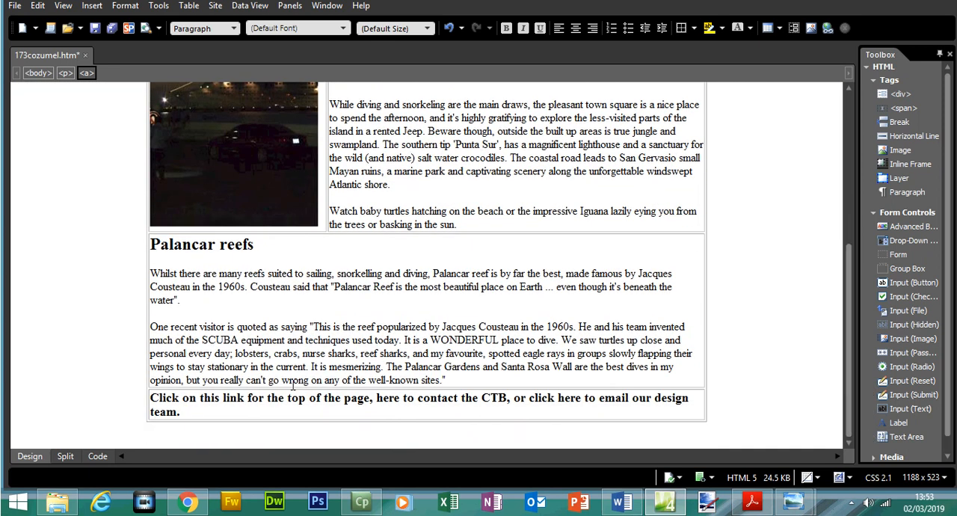
{"action": "mouse_move", "coordinate": [150, 399]}
{"action": "left_mouse_down"}
{"action": "mouse_move", "coordinate": [247, 398]}
{"action": "mouse_move", "coordinate": [156, 399]}
{"action": "left_mouse_up"}
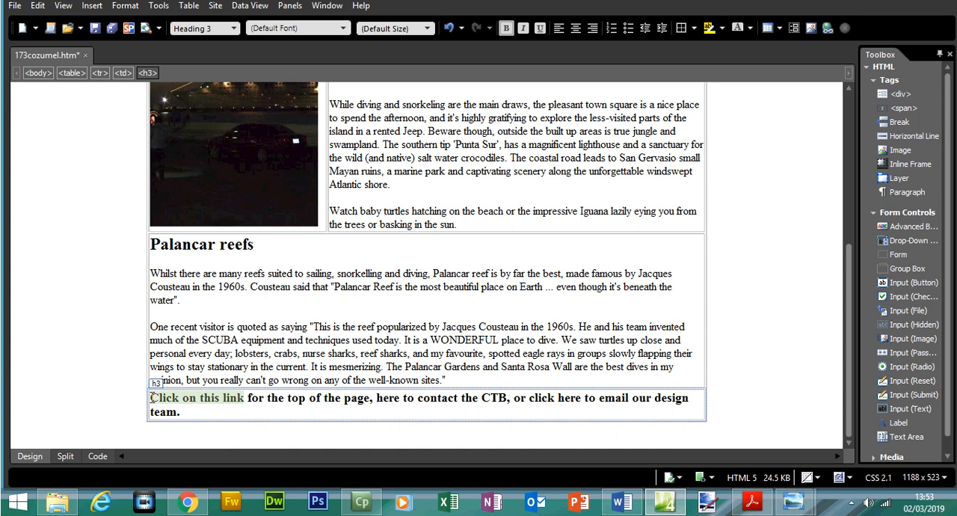
{"action": "right_click", "coordinate": [162, 400]}
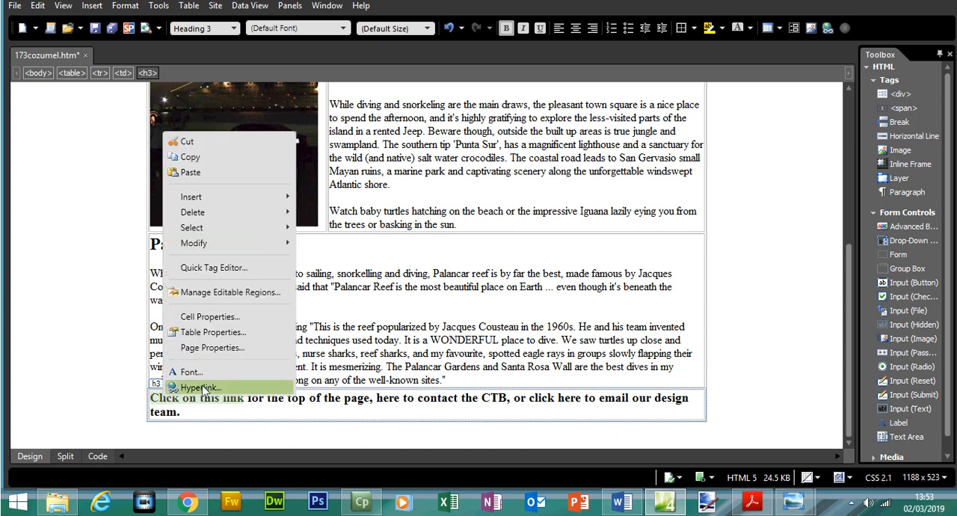
{"action": "left_click", "coordinate": [201, 388]}
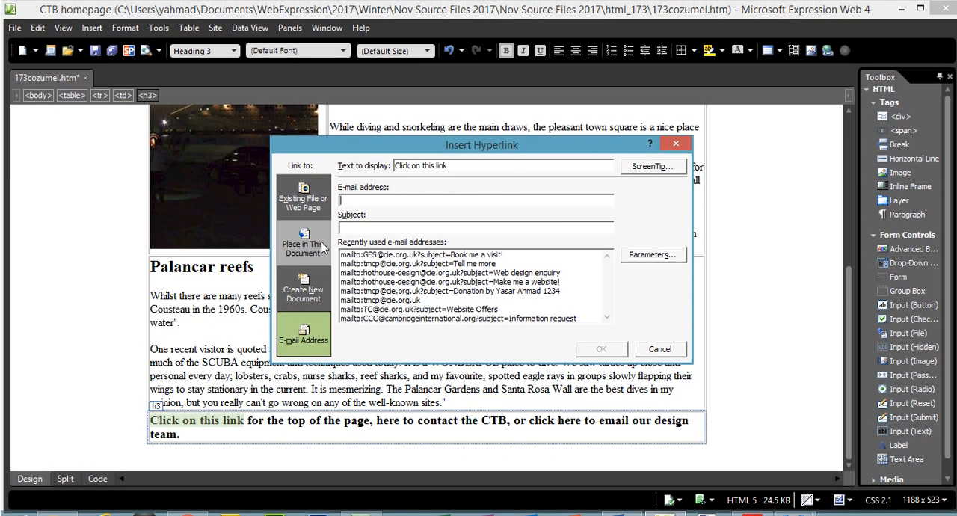
{"action": "left_click", "coordinate": [320, 224]}
{"action": "left_click", "coordinate": [376, 211]}
- Highlight question 27's "Click on this link" instruction in the exam paper PDF and confirm the pending hyperlink in Expression Web 4
{"action": "left_click", "coordinate": [752, 503]}
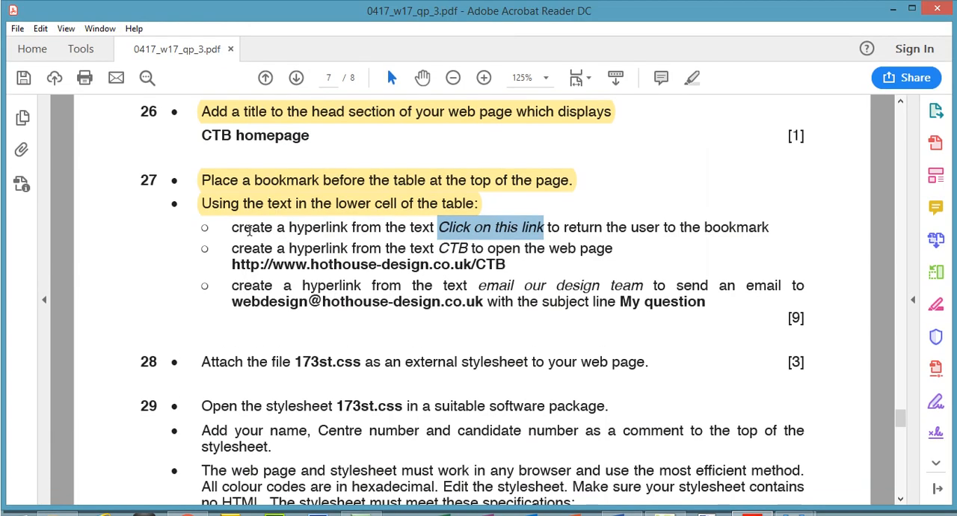
{"action": "left_click_drag", "start_coordinate": [233, 204], "coordinate": [771, 235]}
{"action": "left_click", "coordinate": [692, 78]}
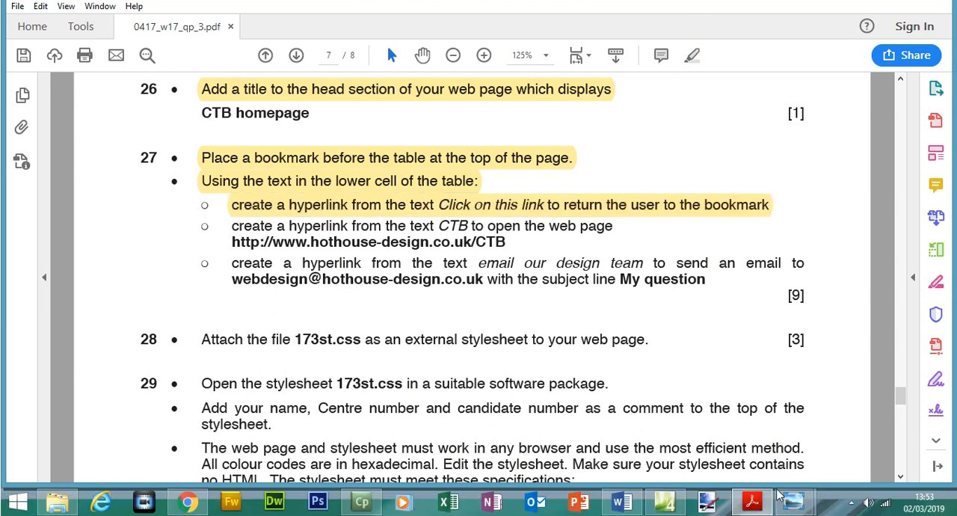
{"action": "left_click", "coordinate": [791, 501]}
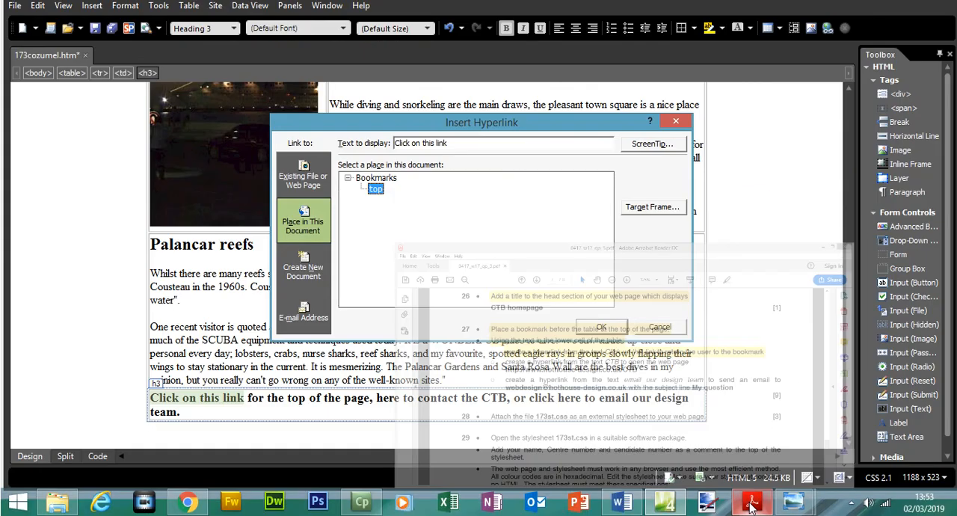
{"action": "left_click", "coordinate": [602, 328]}
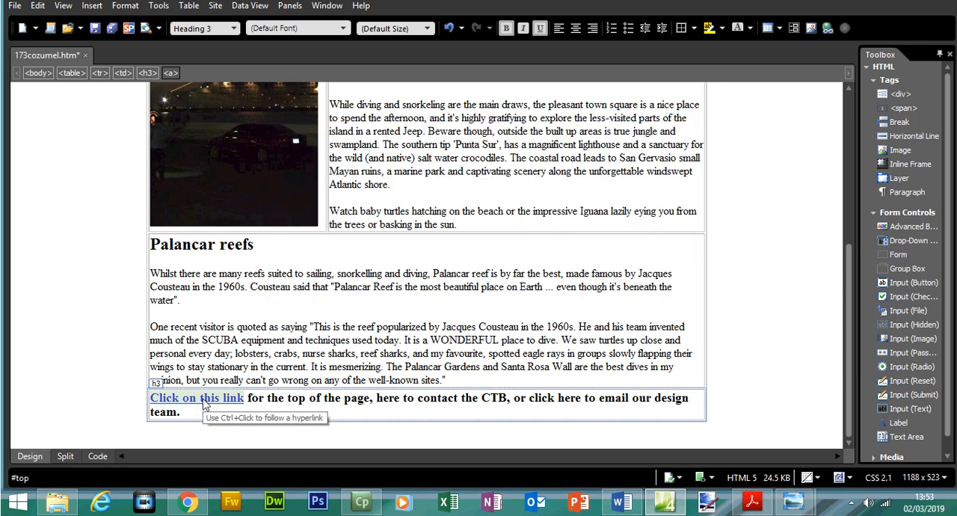
- Check the href target of "Click on this link" in the page code and return to design view
{"action": "left_click", "coordinate": [97, 457]}
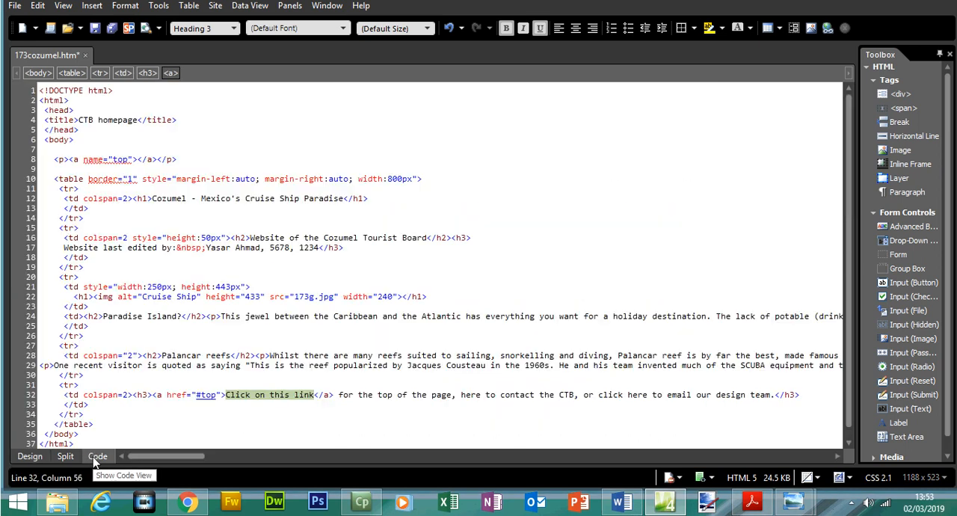
{"action": "left_click", "coordinate": [200, 398]}
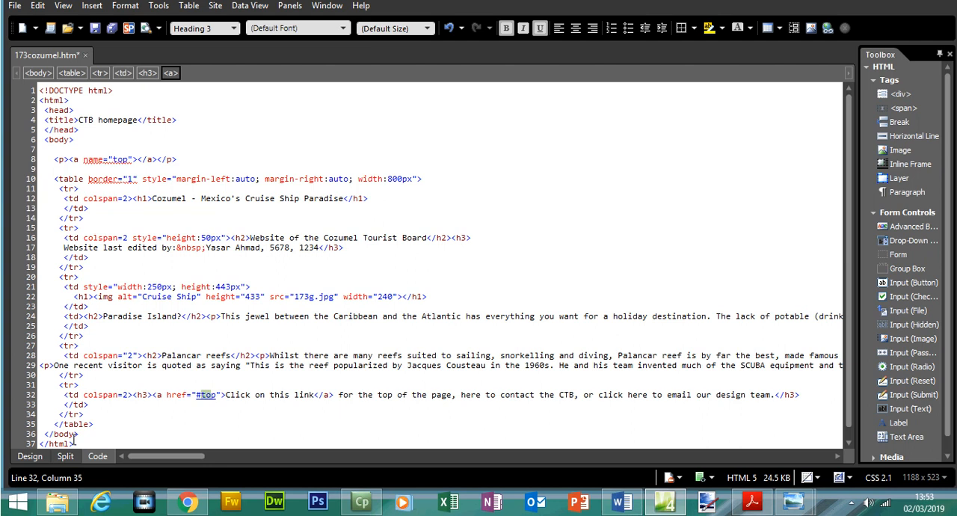
{"action": "left_click", "coordinate": [31, 457]}
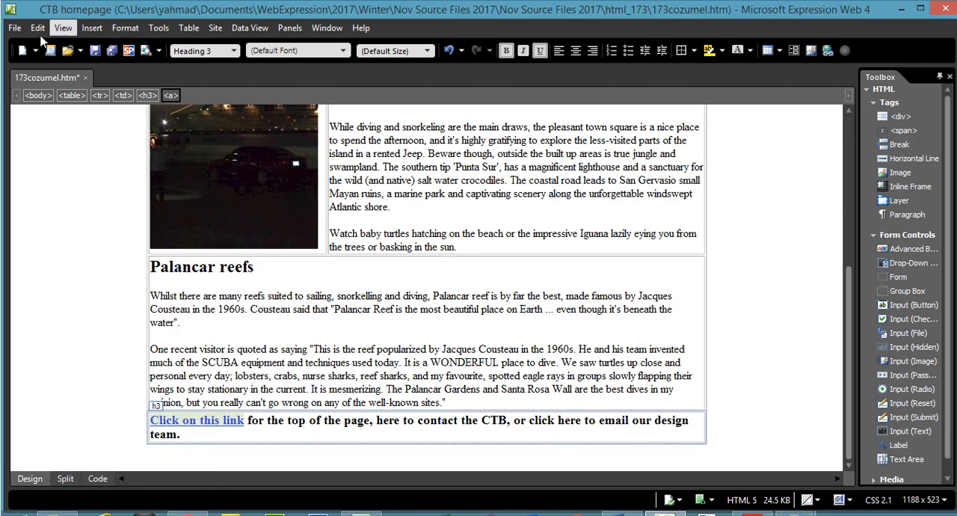
- Save 173cozumel.htm and preview it in Chrome, bringing the link in the table's lower cell into view
{"action": "left_click", "coordinate": [14, 5]}
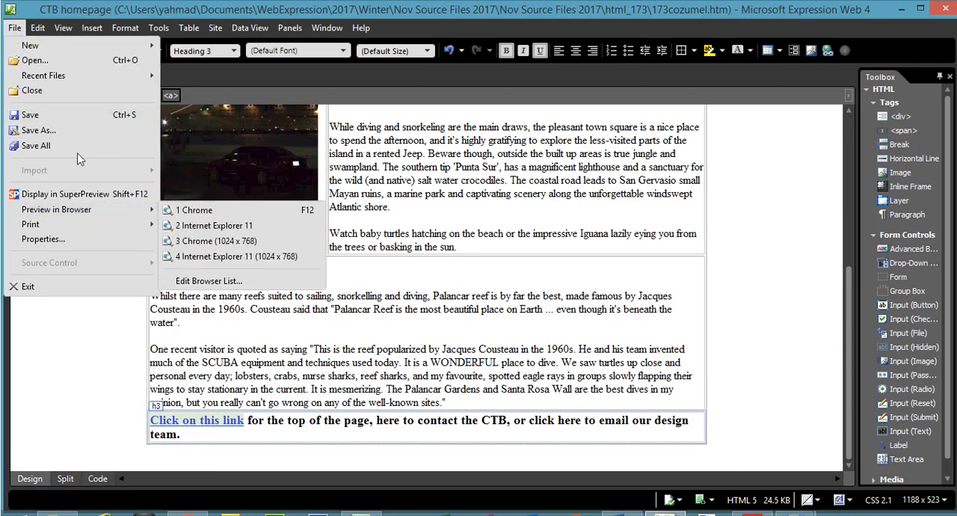
{"action": "left_click", "coordinate": [69, 119]}
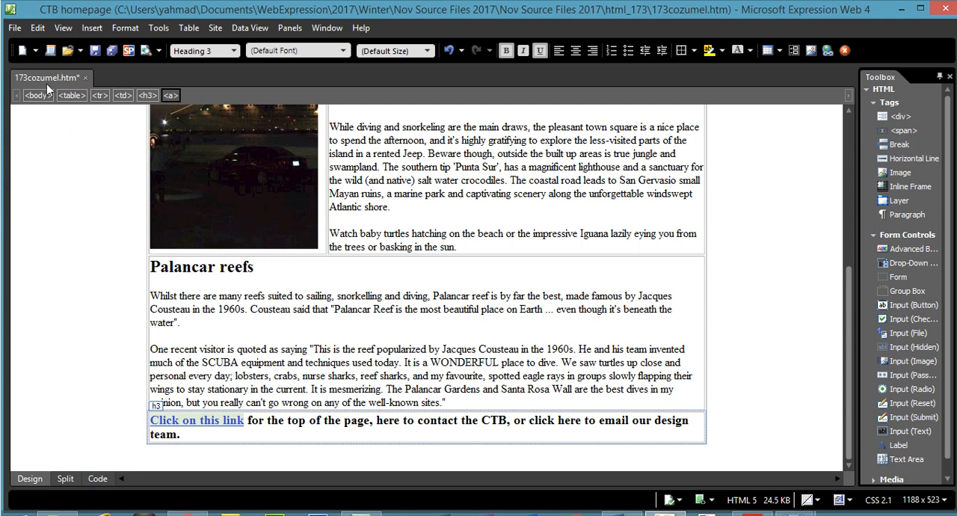
{"action": "left_click", "coordinate": [14, 28]}
{"action": "mouse_move", "coordinate": [114, 215]}
{"action": "left_click", "coordinate": [180, 215]}
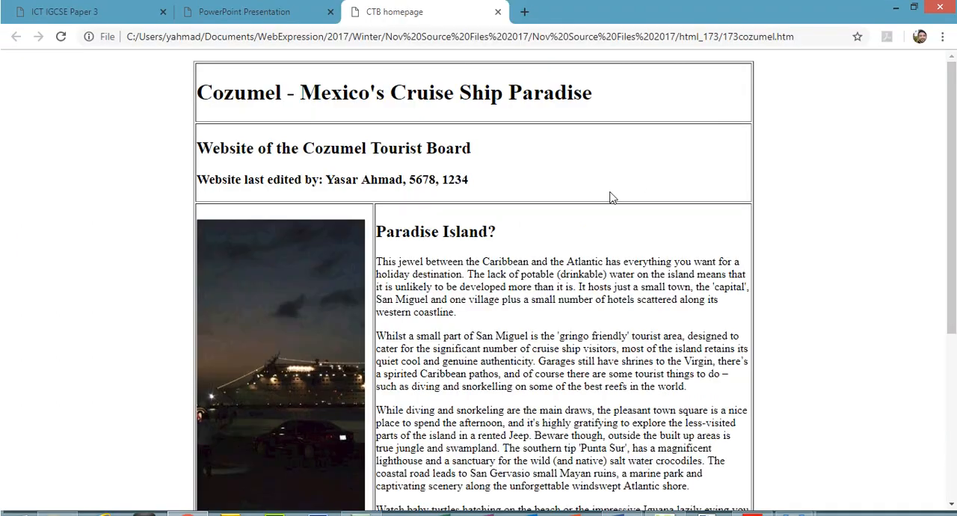
{"action": "left_click_drag", "start_coordinate": [951, 154], "coordinate": [951, 320]}
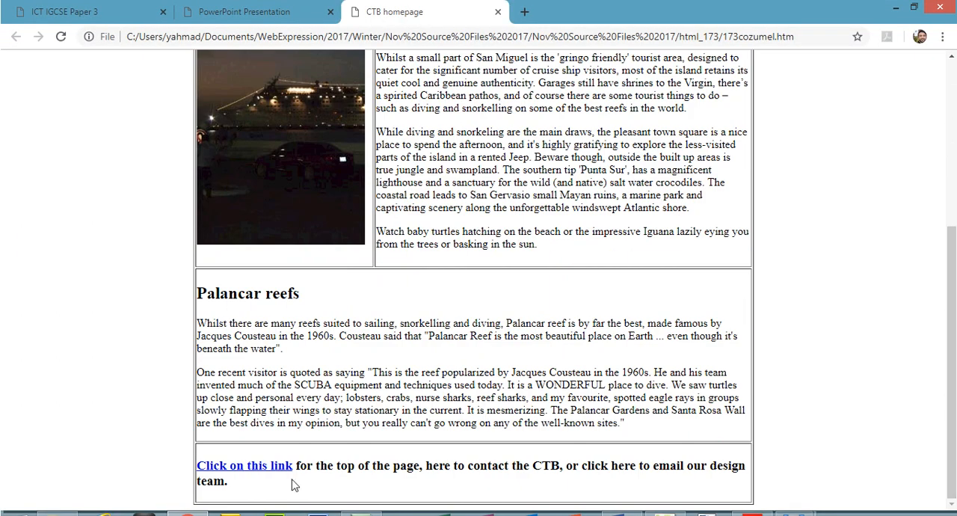
- Test "Click on this link" in Chrome and locate question 27's CTB link text in the exam paper PDF
{"action": "left_click", "coordinate": [258, 467]}
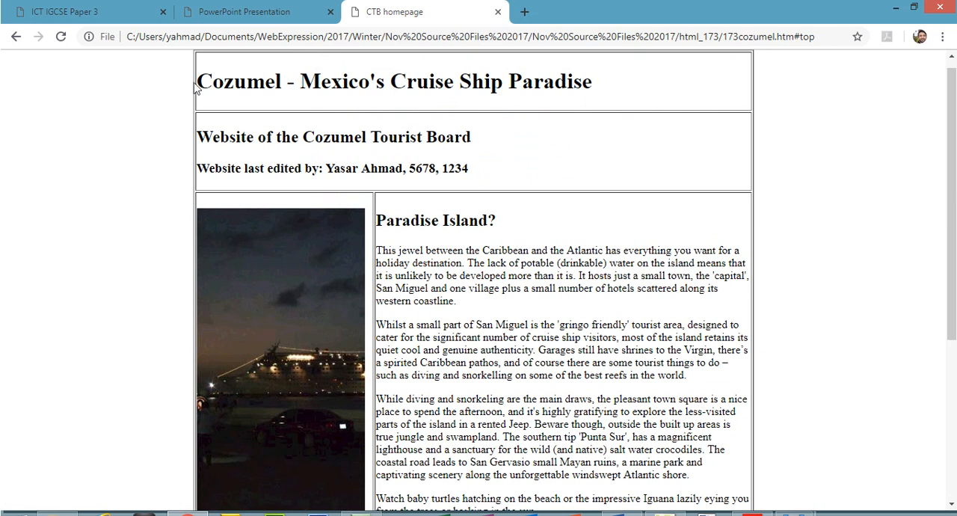
{"action": "left_click", "coordinate": [896, 7]}
{"action": "left_click", "coordinate": [752, 513]}
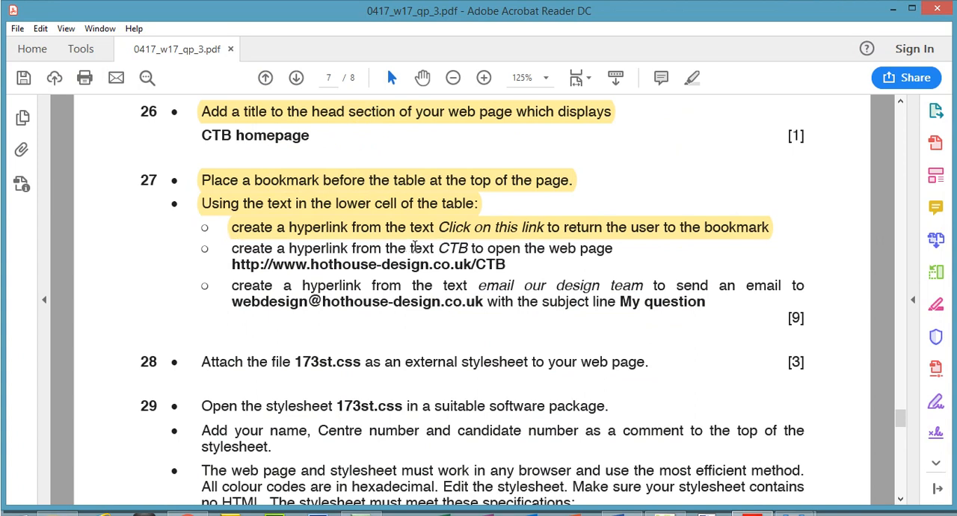
{"action": "left_click_drag", "start_coordinate": [438, 248], "coordinate": [476, 249]}
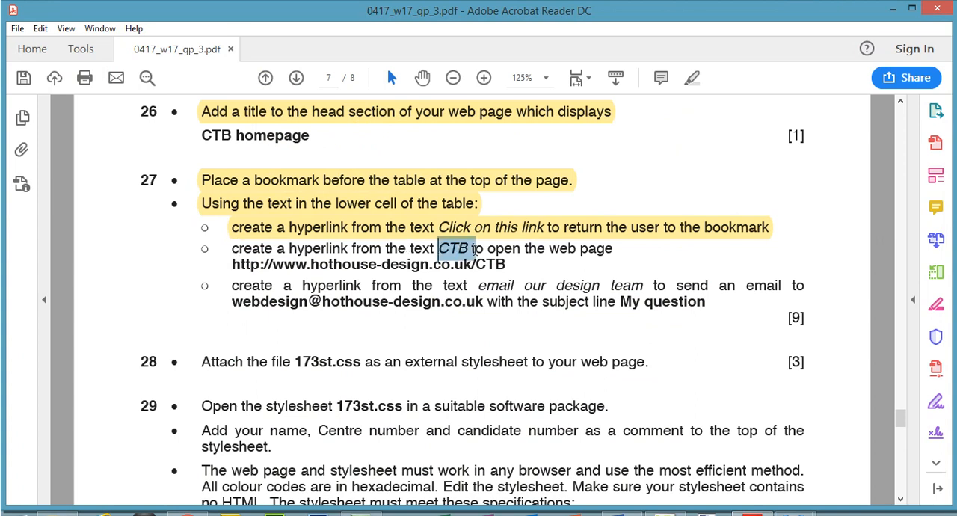
- Start a hyperlink in Expression Web 4 on the text "CTB" in the table's lower cell
{"action": "left_click", "coordinate": [666, 514]}
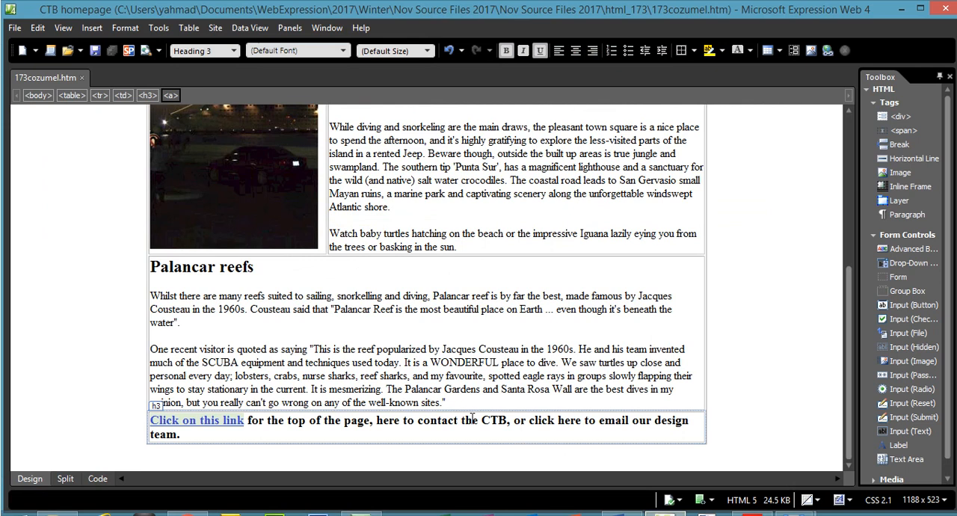
{"action": "left_click_drag", "start_coordinate": [482, 420], "coordinate": [501, 417]}
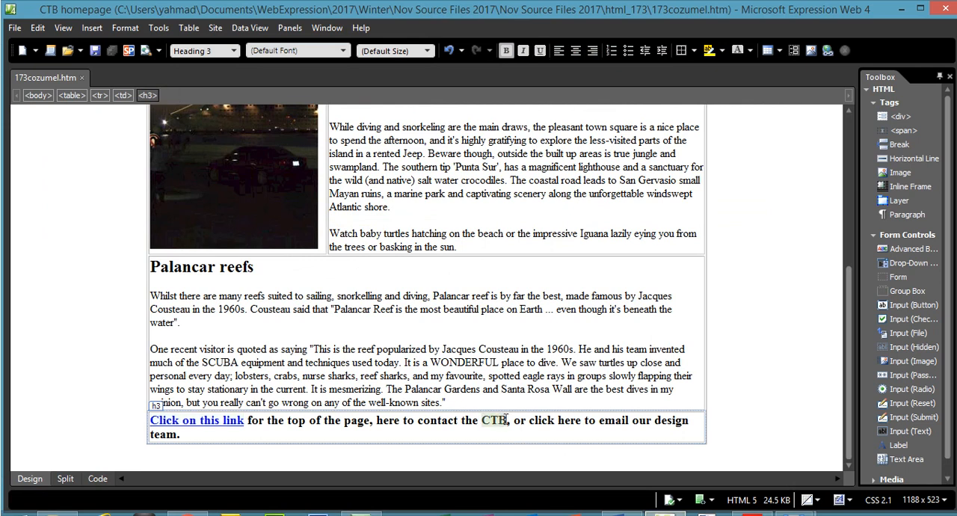
{"action": "right_click", "coordinate": [497, 433]}
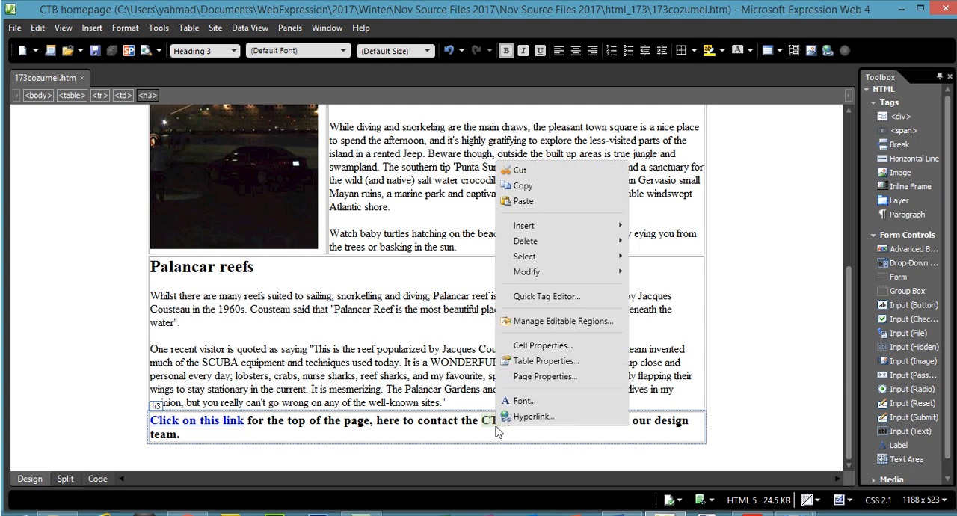
{"action": "left_click", "coordinate": [516, 417]}
{"action": "left_click", "coordinate": [752, 514]}
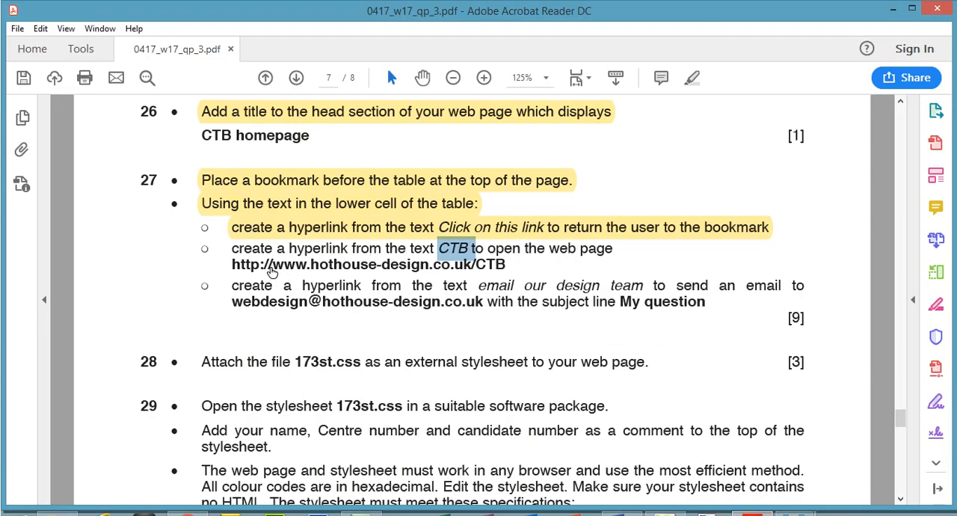
{"action": "left_click_drag", "start_coordinate": [232, 264], "coordinate": [512, 266]}
{"action": "right_click", "coordinate": [496, 269]}
{"action": "left_click", "coordinate": [527, 285]}
{"action": "left_click", "coordinate": [663, 513]}
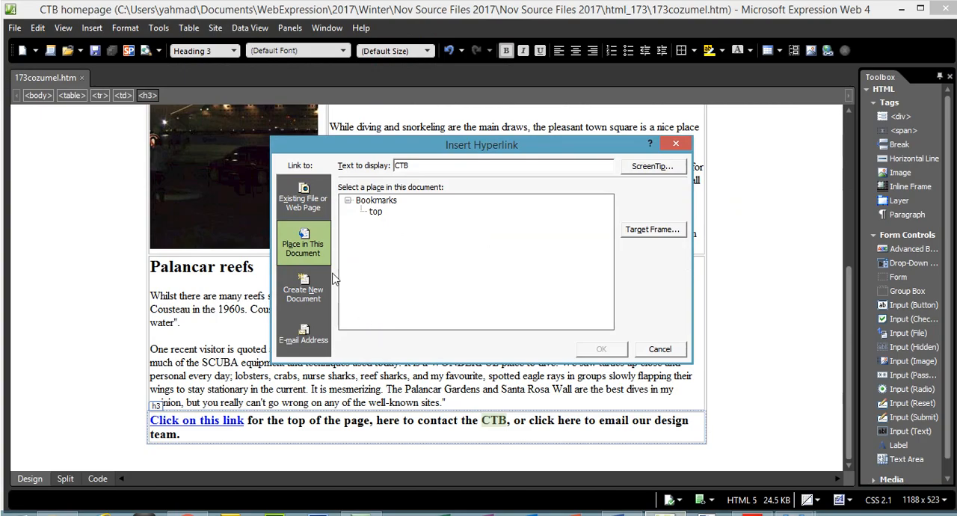
{"action": "left_click", "coordinate": [318, 202]}
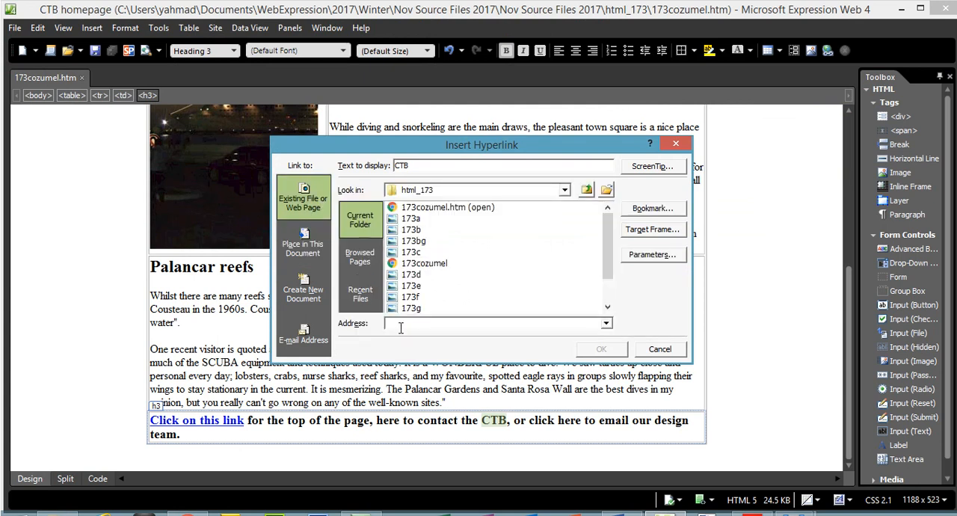
{"action": "key", "text": "ctrl+v"}
- Compare the CTB hyperlink's address with the exam paper PDF and view its target frame options without choosing one
{"action": "left_click", "coordinate": [753, 514]}
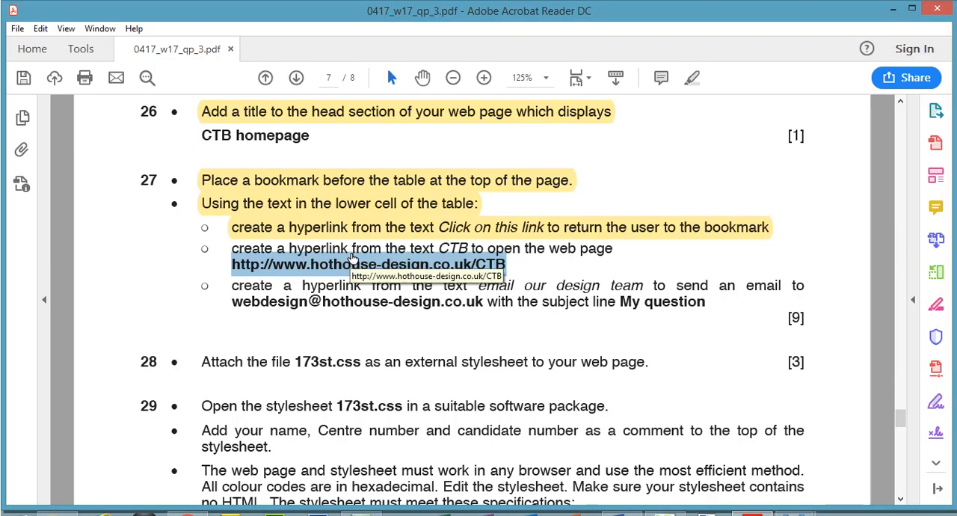
{"action": "key", "text": "alt+Tab"}
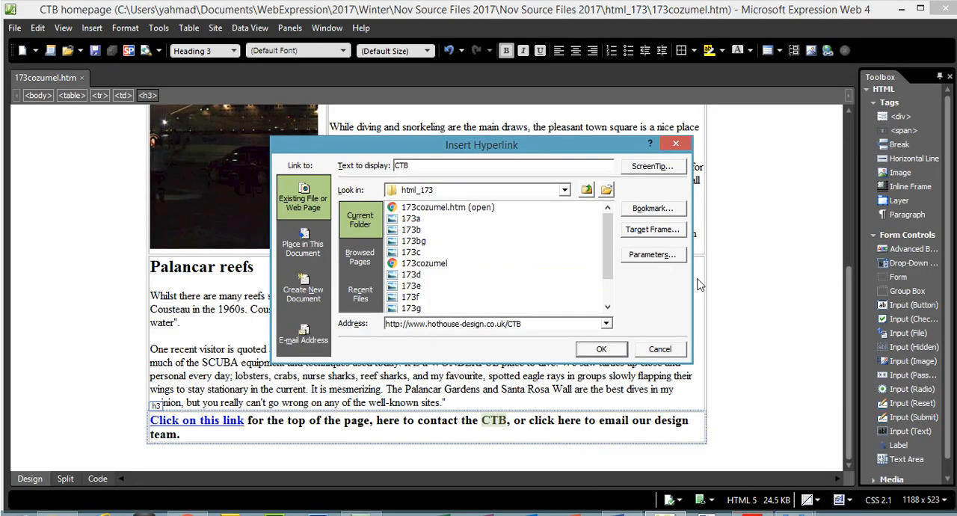
{"action": "left_click", "coordinate": [671, 232]}
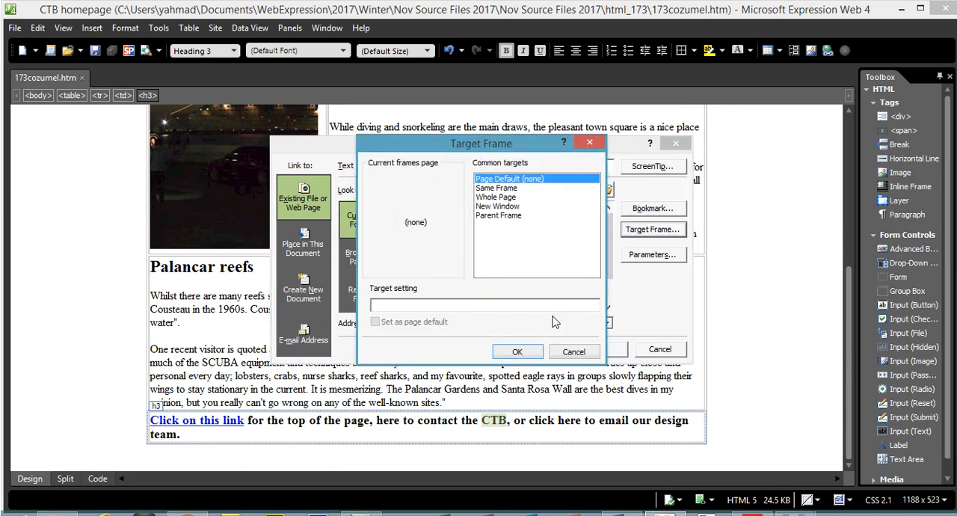
{"action": "left_click", "coordinate": [574, 351]}
{"action": "key", "text": "alt+Tab"}
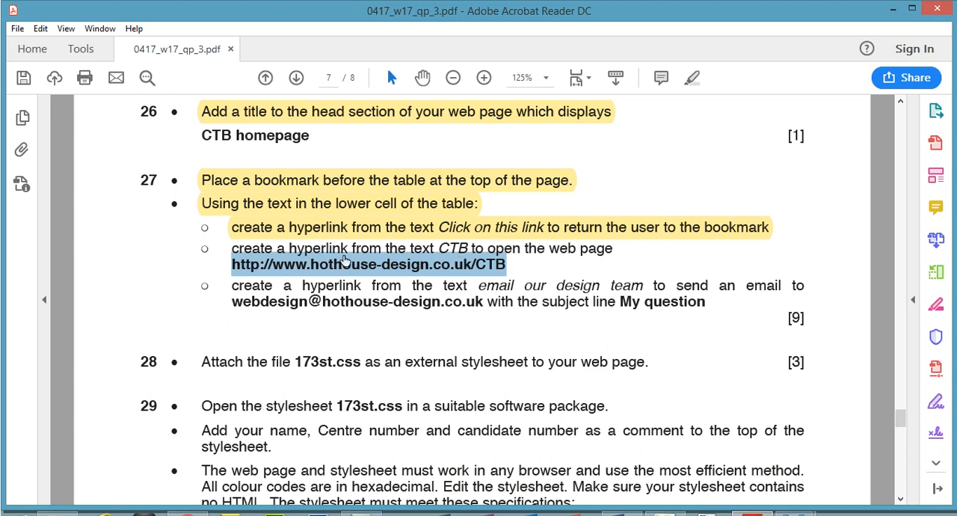
{"action": "key", "text": "alt+Tab"}
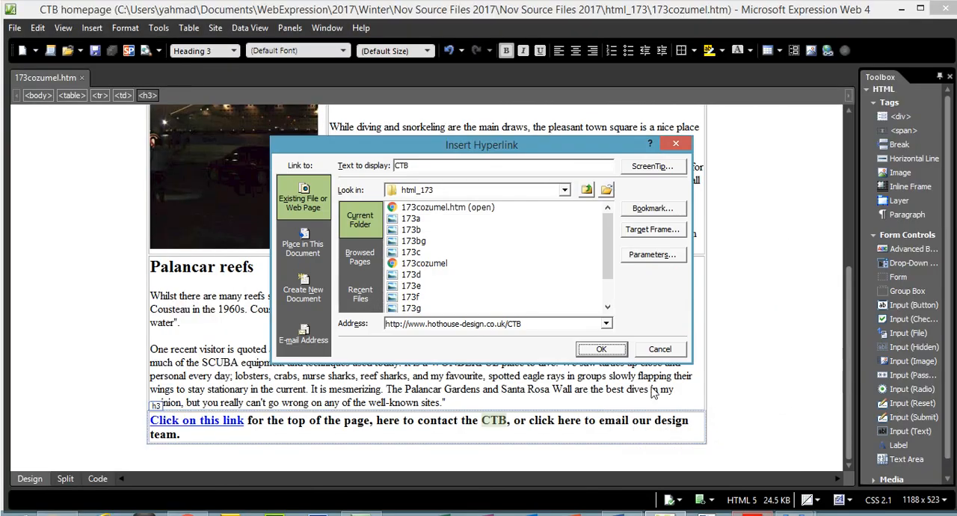
- Confirm the CTB hyperlink, check its href in the page code and return to design view
{"action": "left_click", "coordinate": [601, 350]}
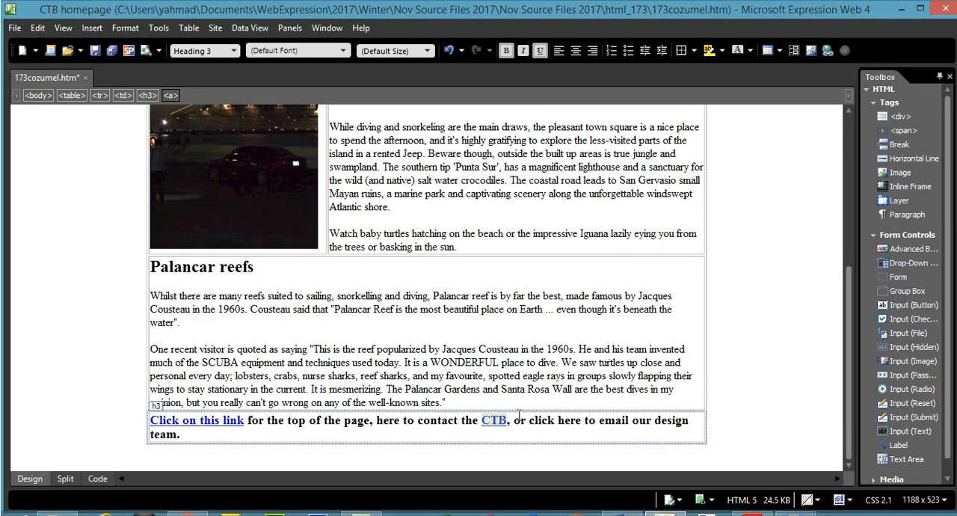
{"action": "left_click", "coordinate": [97, 479]}
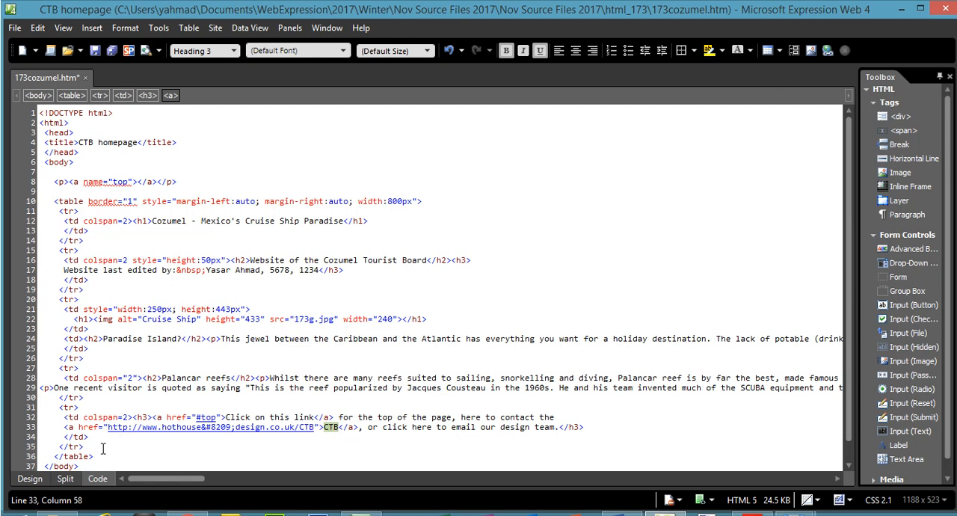
{"action": "left_click", "coordinate": [30, 479]}
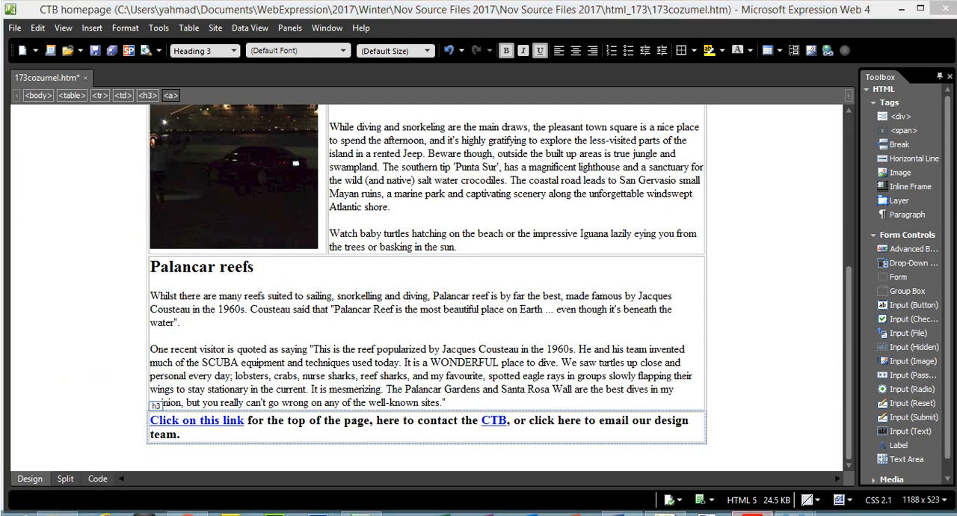
- Highlight question 27's CTB hyperlink instruction, including its web address, in the exam paper PDF
{"action": "key", "text": "alt+Tab"}
{"action": "left_click_drag", "start_coordinate": [233, 247], "coordinate": [509, 268]}
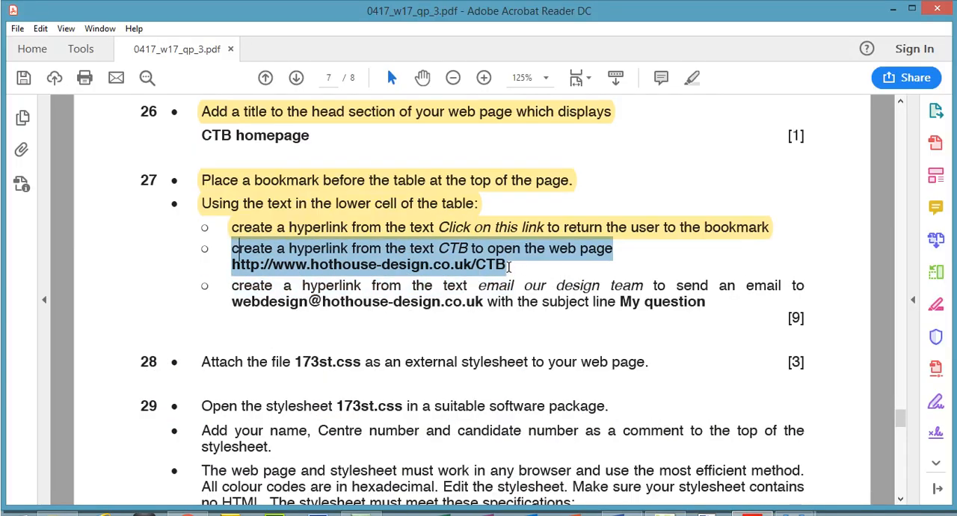
{"action": "left_click", "coordinate": [691, 78]}
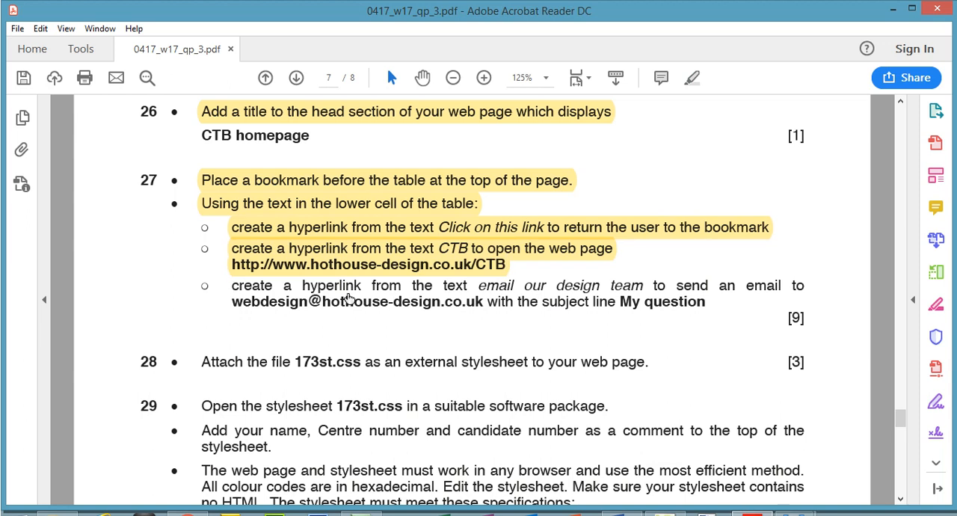
{"action": "left_click", "coordinate": [486, 280]}
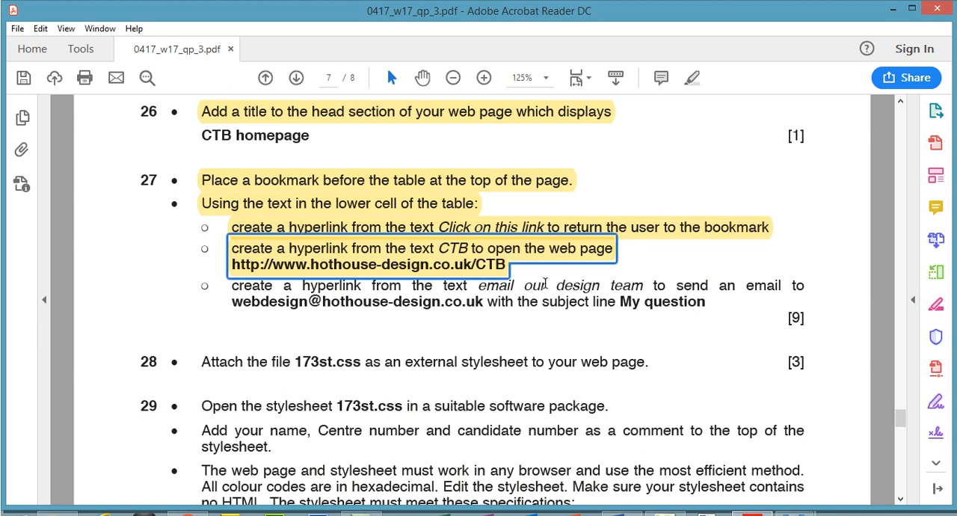
- Start a hyperlink in Expression Web 4 on "email our design team" in the table's lower cell
{"action": "left_click", "coordinate": [666, 515]}
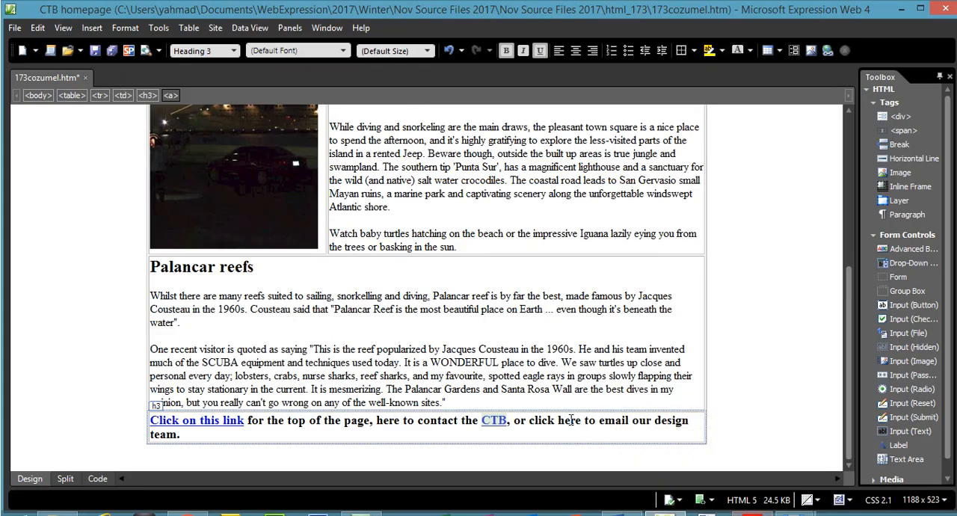
{"action": "left_click_drag", "start_coordinate": [600, 421], "coordinate": [168, 424]}
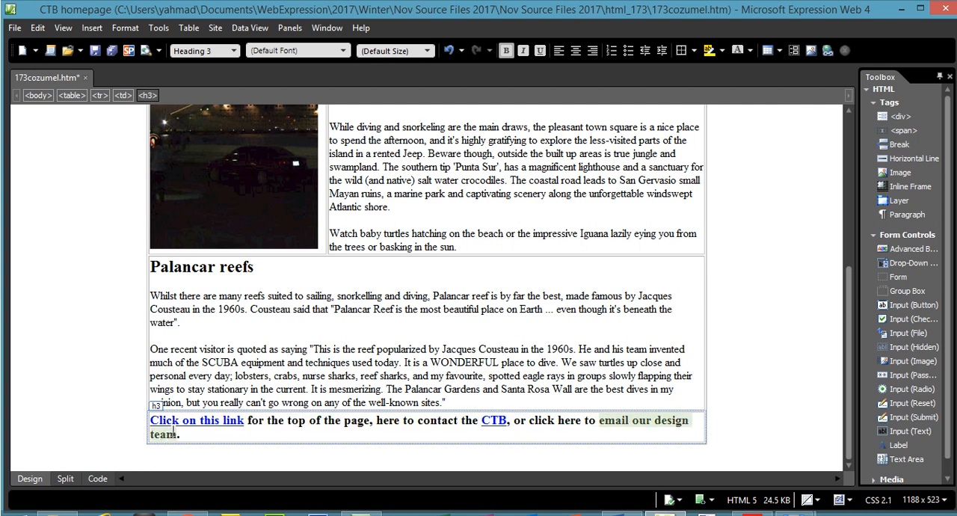
{"action": "right_click", "coordinate": [176, 440]}
{"action": "left_click", "coordinate": [202, 427]}
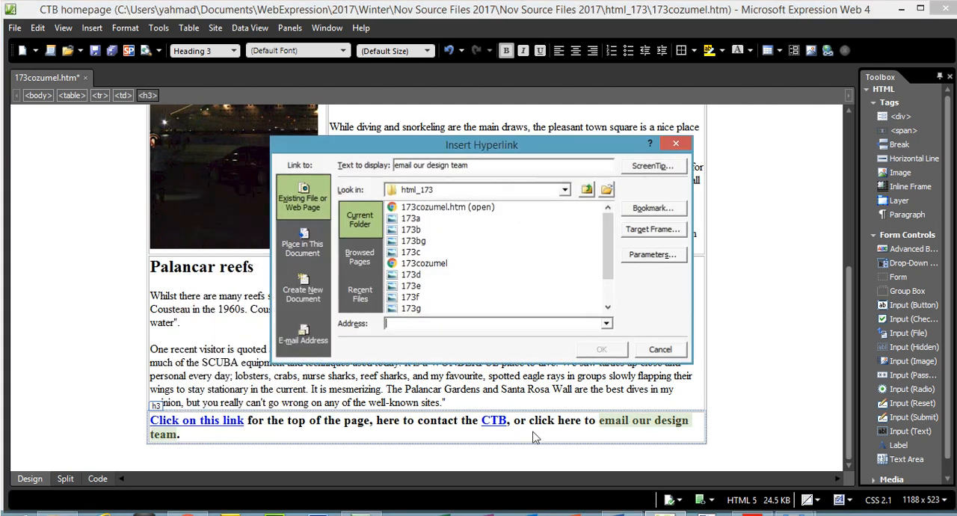
- Copy the design team's e-mail address from the exam paper PDF and set it as the pending hyperlink's e-mail target in Expression Web 4
{"action": "left_click", "coordinate": [752, 514]}
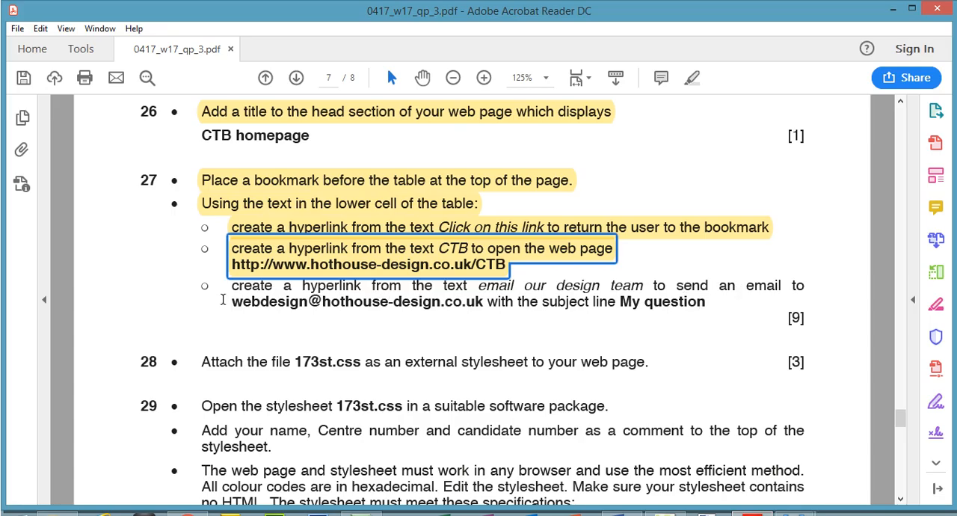
{"action": "left_click_drag", "start_coordinate": [231, 302], "coordinate": [483, 302]}
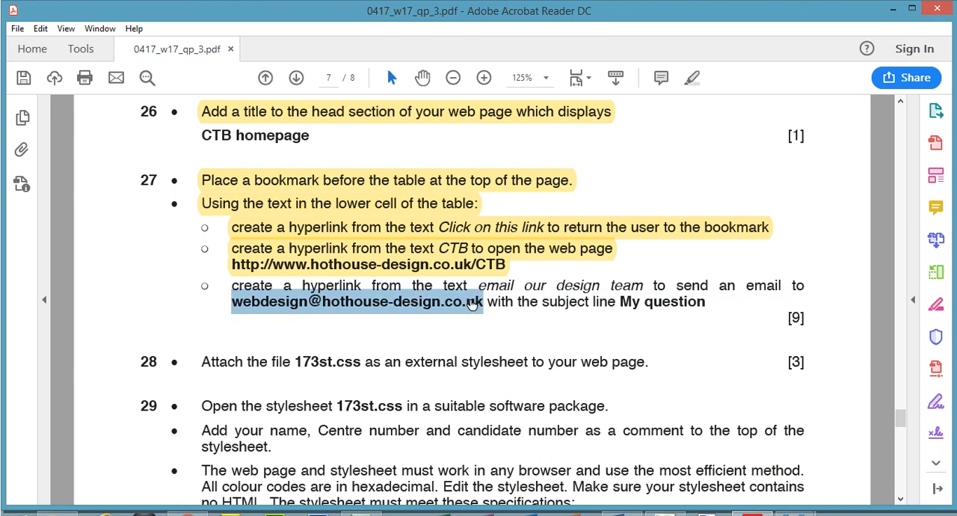
{"action": "right_click", "coordinate": [471, 302]}
{"action": "left_click", "coordinate": [505, 316]}
{"action": "left_click", "coordinate": [755, 515]}
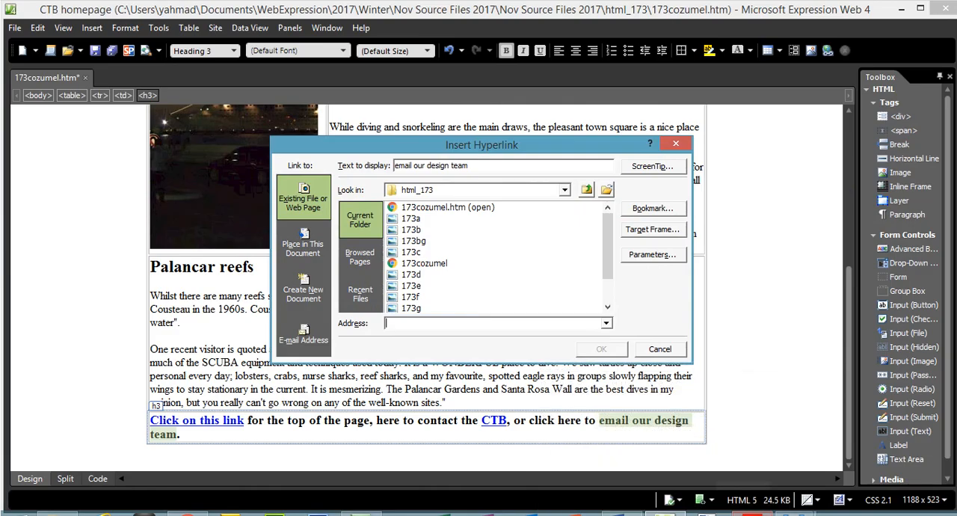
{"action": "left_click", "coordinate": [286, 328]}
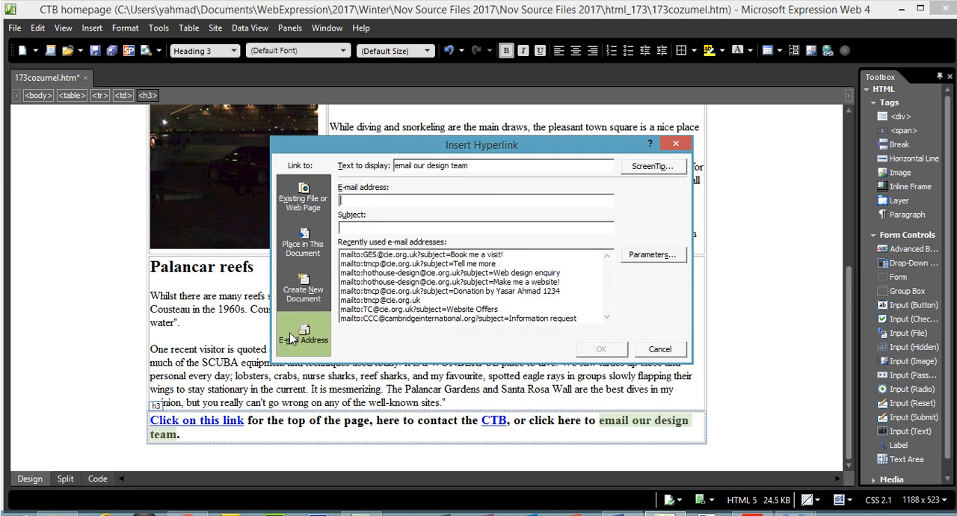
{"action": "key", "text": "ctrl+v"}
- Copy the subject line "My question" from the exam paper PDF, enter it as the e-mail hyperlink's subject in Expression Web 4 and confirm the link
{"action": "left_click", "coordinate": [382, 230]}
{"action": "left_click", "coordinate": [763, 515]}
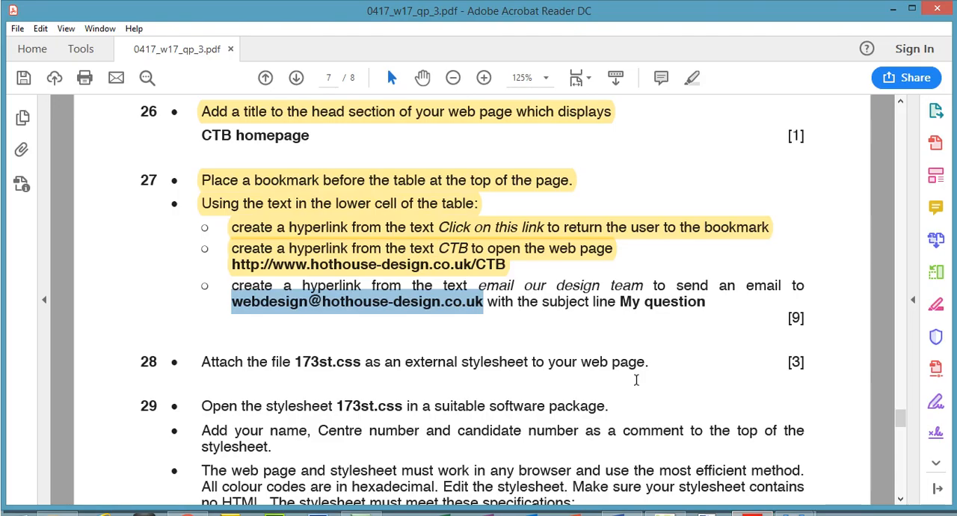
{"action": "left_click_drag", "start_coordinate": [621, 303], "coordinate": [706, 303]}
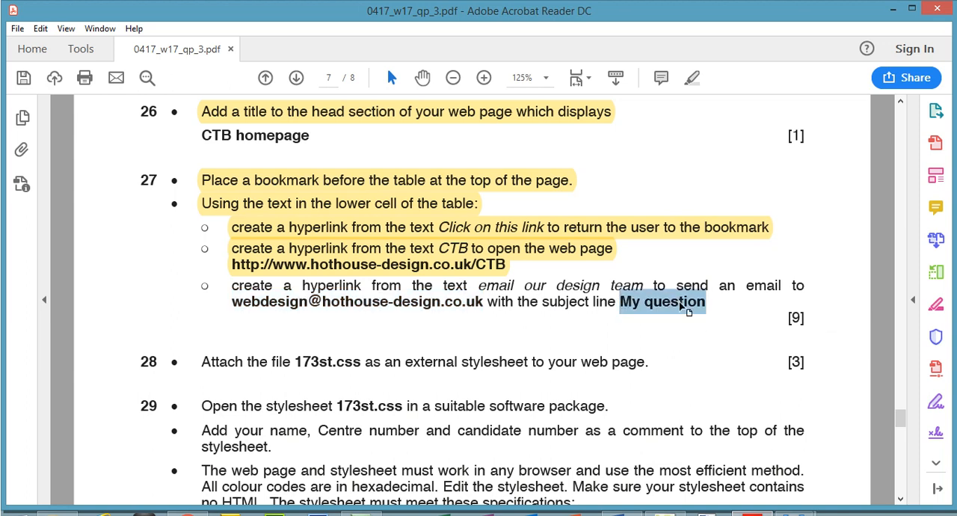
{"action": "right_click", "coordinate": [680, 303]}
{"action": "left_click", "coordinate": [703, 318]}
{"action": "left_click", "coordinate": [187, 513]}
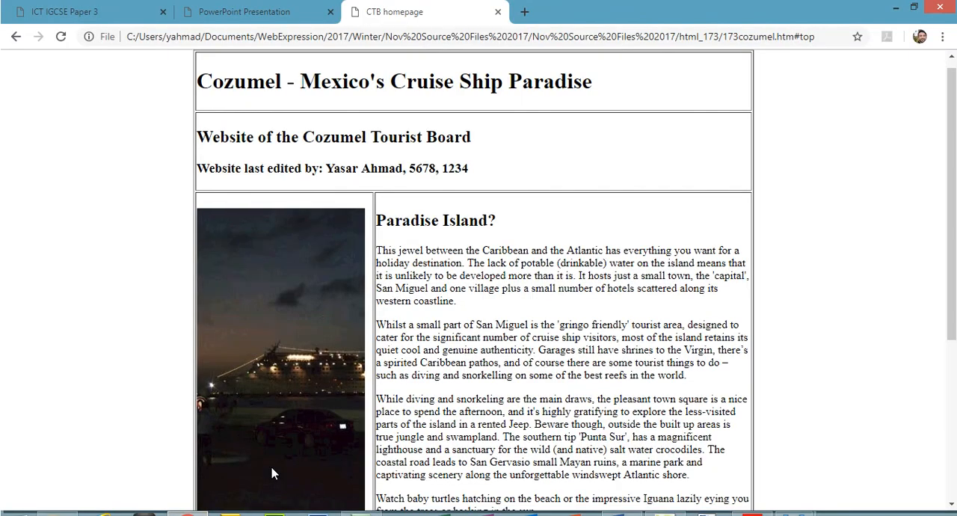
{"action": "left_click", "coordinate": [665, 513]}
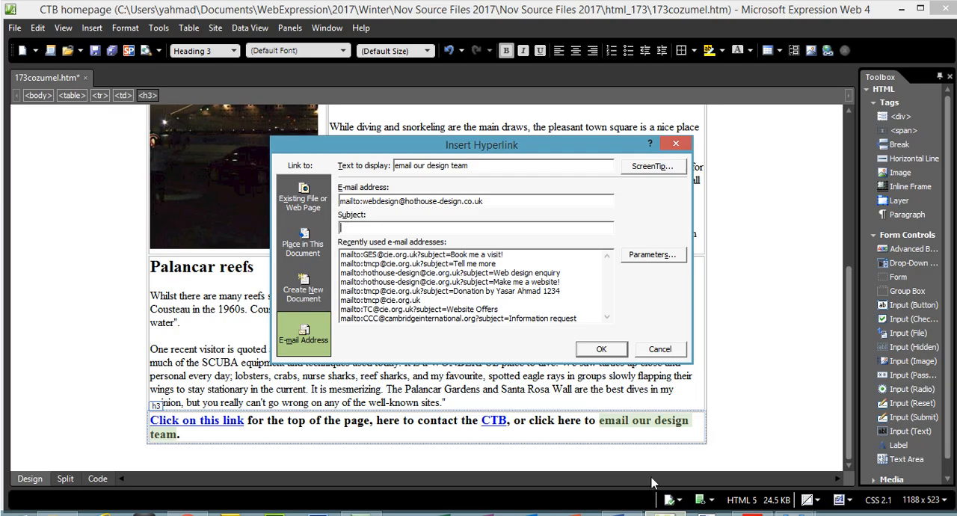
{"action": "type", "text": "Pls question"}
{"action": "left_click", "coordinate": [598, 351]}
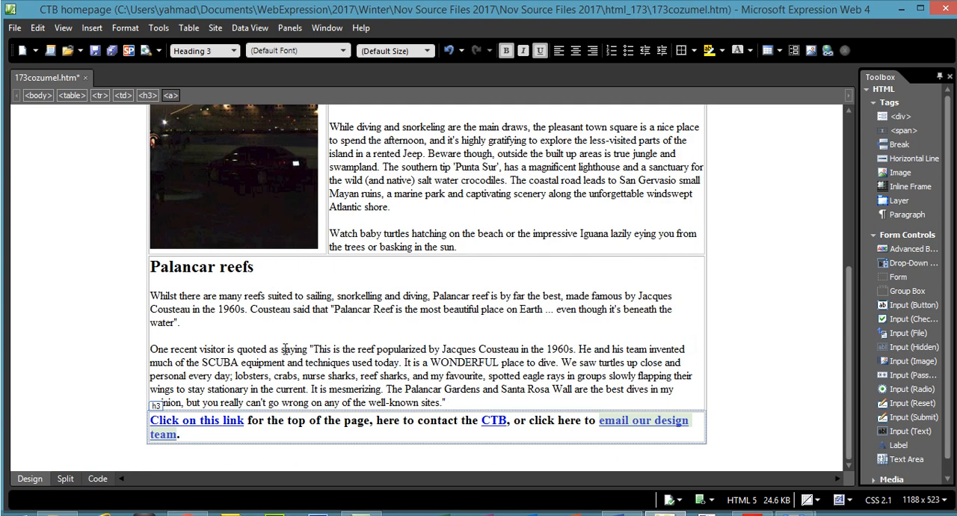
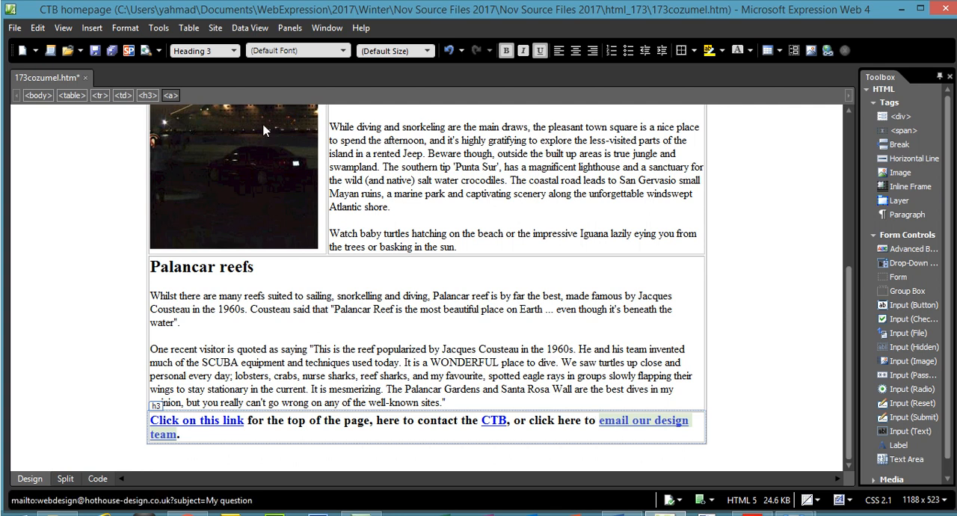
- Save 173cozumel.htm and examine the e-mail hyperlink's mailto address and subject part in the page's code
{"action": "left_click", "coordinate": [15, 28]}
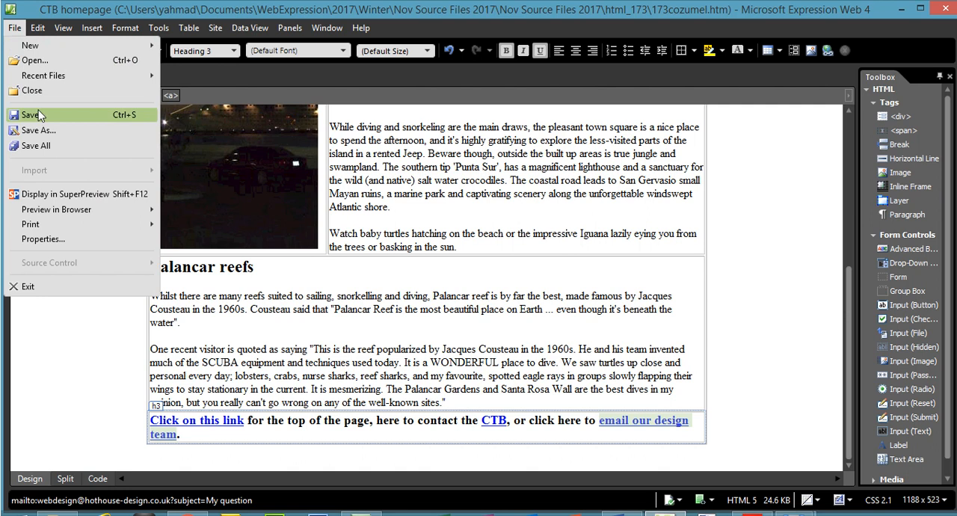
{"action": "left_click", "coordinate": [37, 116]}
{"action": "left_click", "coordinate": [98, 480]}
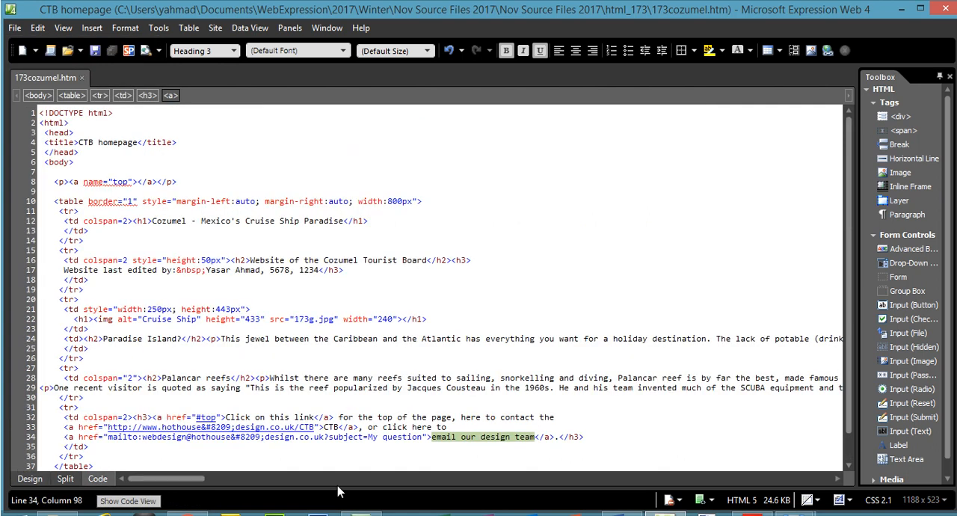
{"action": "left_click_drag", "start_coordinate": [106, 440], "coordinate": [223, 444]}
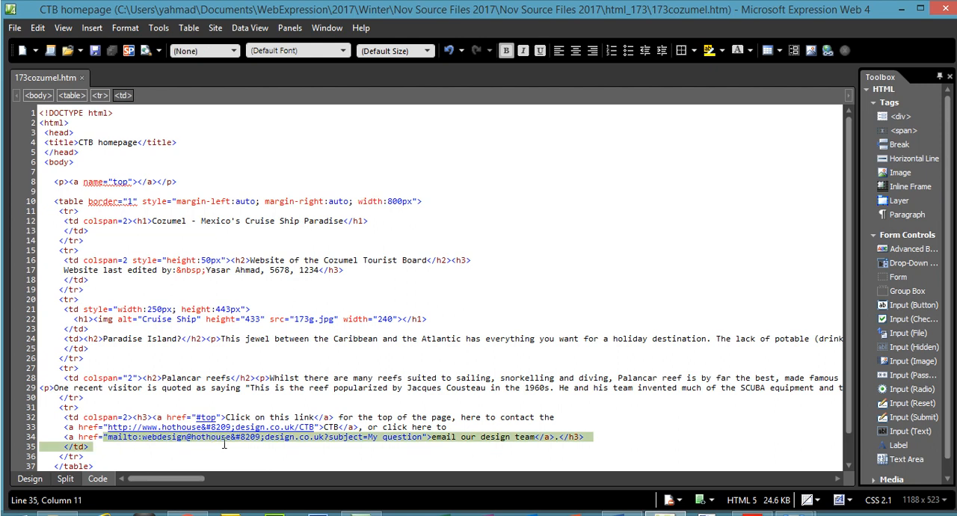
{"action": "left_click", "coordinate": [325, 447]}
{"action": "mouse_move", "coordinate": [325, 438]}
{"action": "left_mouse_down"}
{"action": "mouse_move", "coordinate": [365, 438]}
{"action": "mouse_move", "coordinate": [326, 435]}
{"action": "left_mouse_up"}
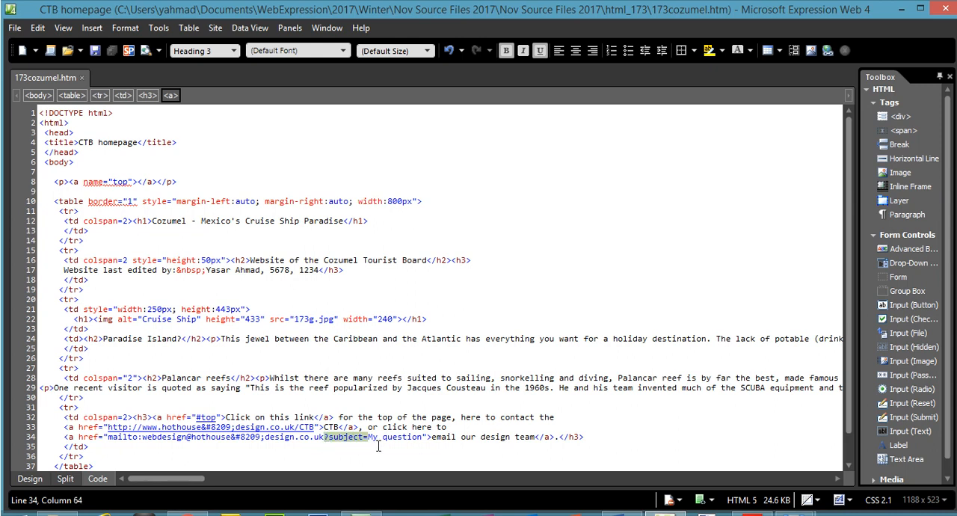
{"action": "left_click", "coordinate": [30, 479]}
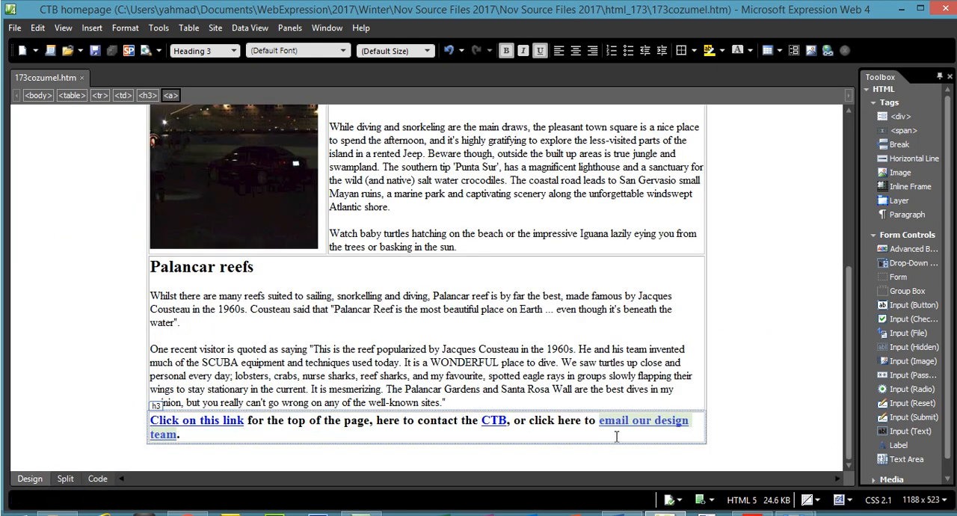
- Switch to the exam paper PDF and highlight question 27's "email our design team" hyperlink instruction, including the subject line My question
{"action": "left_click", "coordinate": [752, 514]}
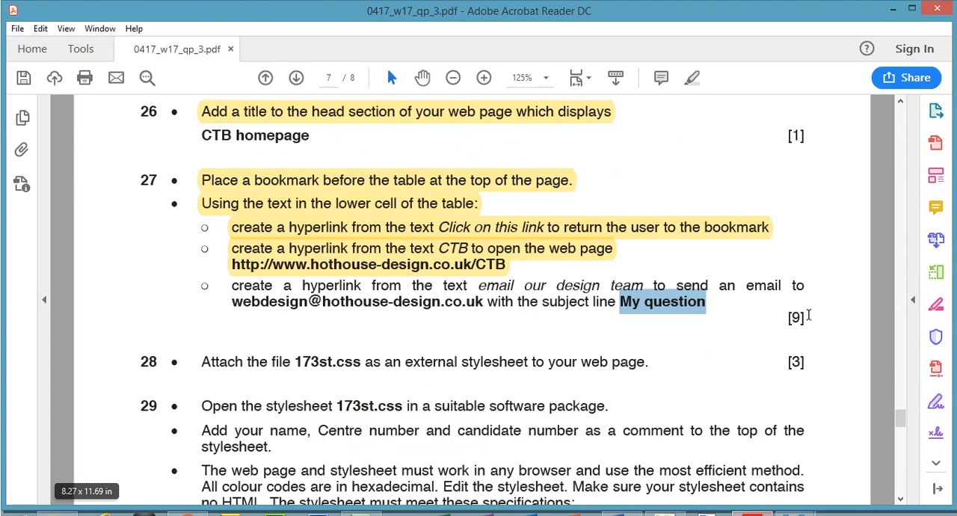
{"action": "left_click", "coordinate": [715, 301]}
{"action": "left_click_drag", "start_coordinate": [715, 301], "coordinate": [581, 291]}
{"action": "left_click_drag", "start_coordinate": [232, 286], "coordinate": [699, 303]}
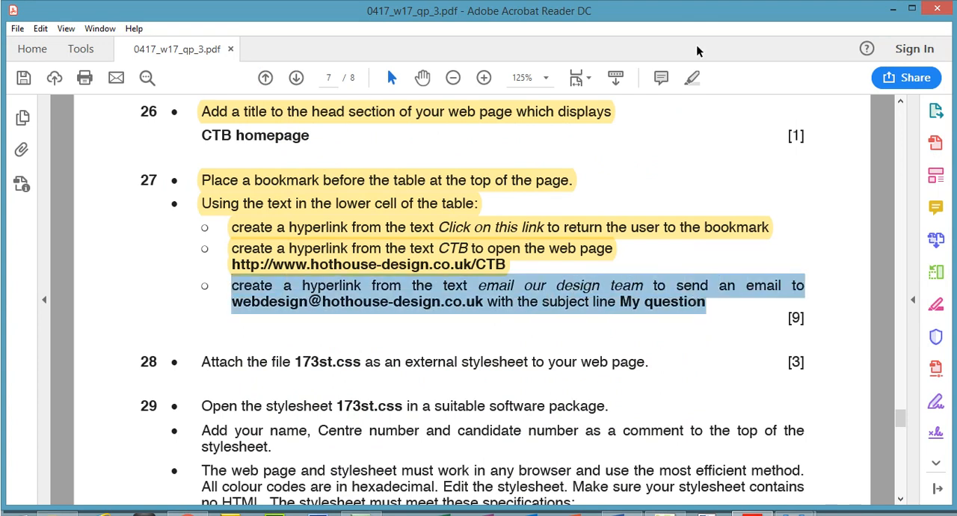
{"action": "left_click", "coordinate": [692, 78]}
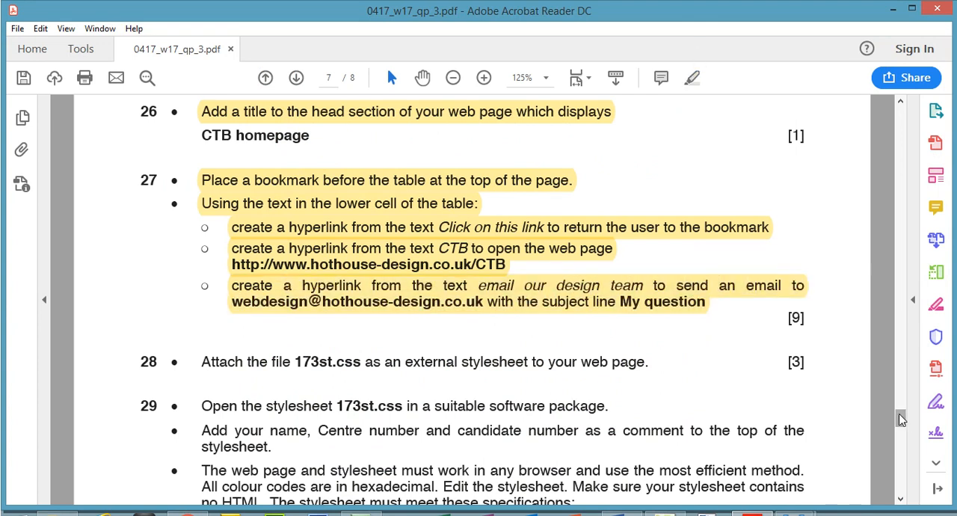
- Highlight question 28's text "173st.css as an external stylesheet to your web page" in the exam paper PDF
{"action": "scroll", "coordinate": [902, 420], "scroll_direction": "down", "scroll_amount": 3}
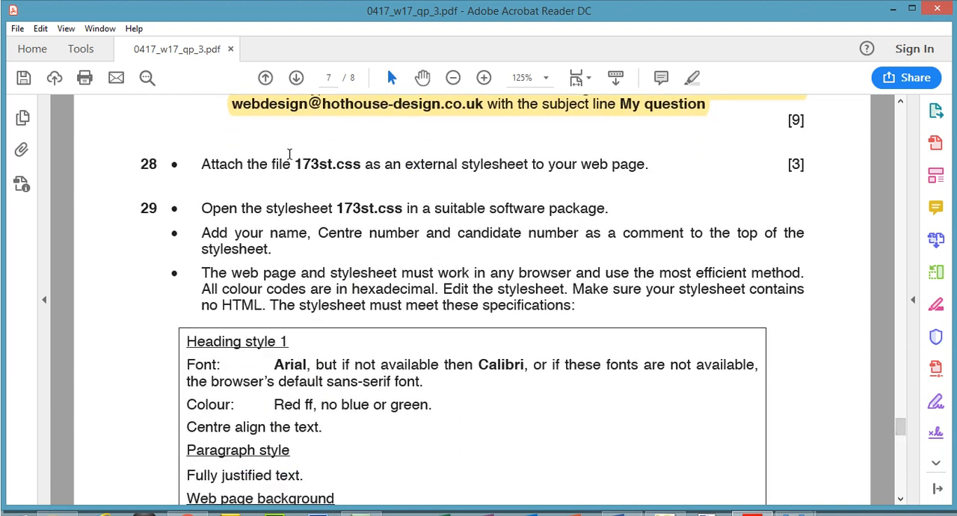
{"action": "left_click_drag", "start_coordinate": [295, 167], "coordinate": [633, 180]}
{"action": "left_click", "coordinate": [692, 78]}
- Attach 173st.css from the html_173 folder to 173cozumel.htm as an external stylesheet in Expression Web 4 and check the page's heading
{"action": "left_click", "coordinate": [664, 513]}
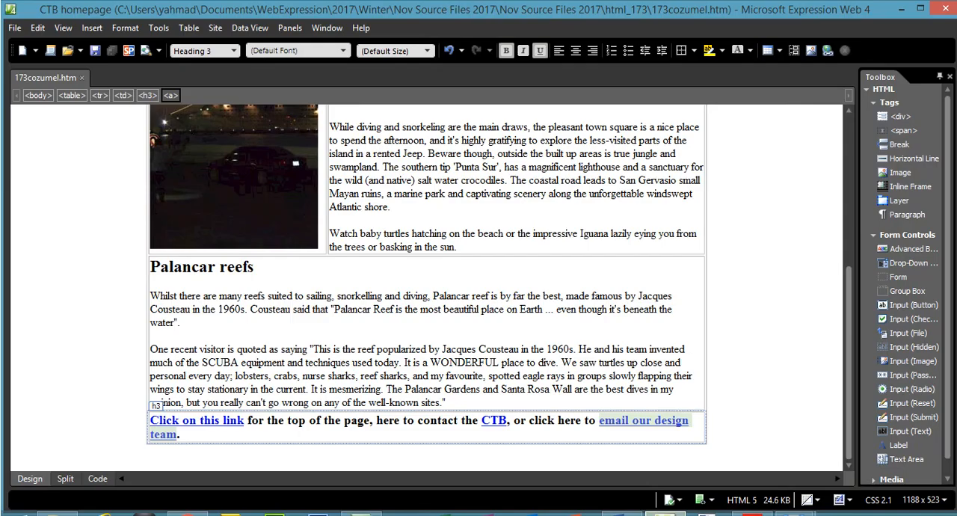
{"action": "left_click", "coordinate": [293, 30]}
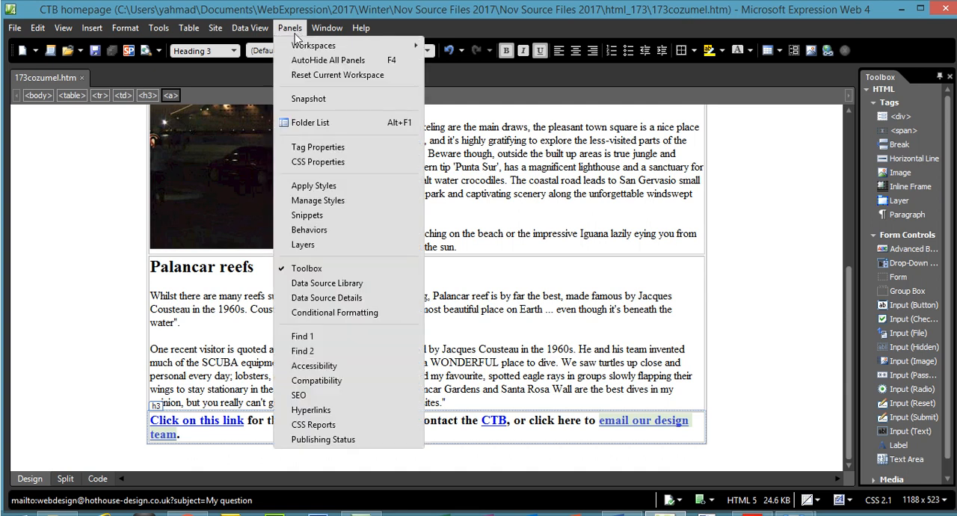
{"action": "left_click", "coordinate": [321, 200]}
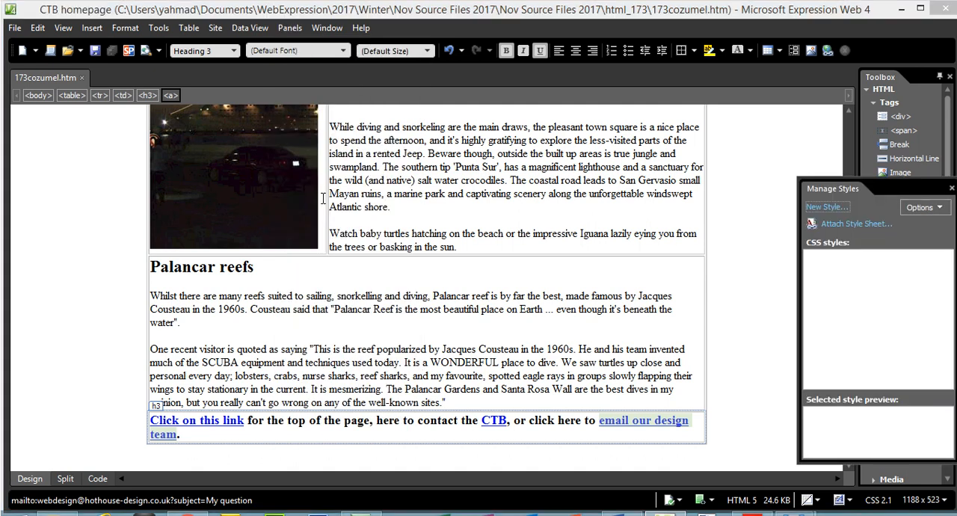
{"action": "left_click", "coordinate": [860, 224]}
{"action": "left_click", "coordinate": [573, 234]}
{"action": "left_click", "coordinate": [509, 254]}
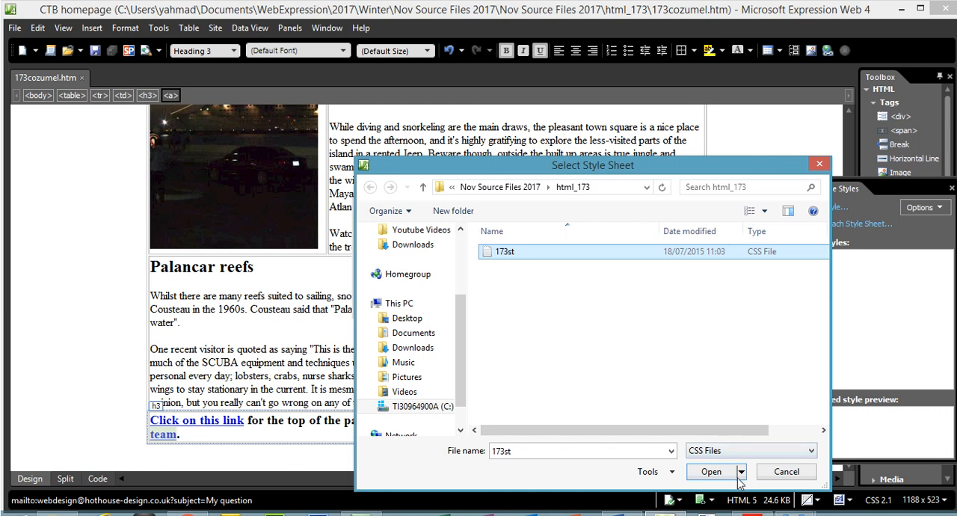
{"action": "left_click", "coordinate": [710, 472]}
{"action": "left_click", "coordinate": [522, 303]}
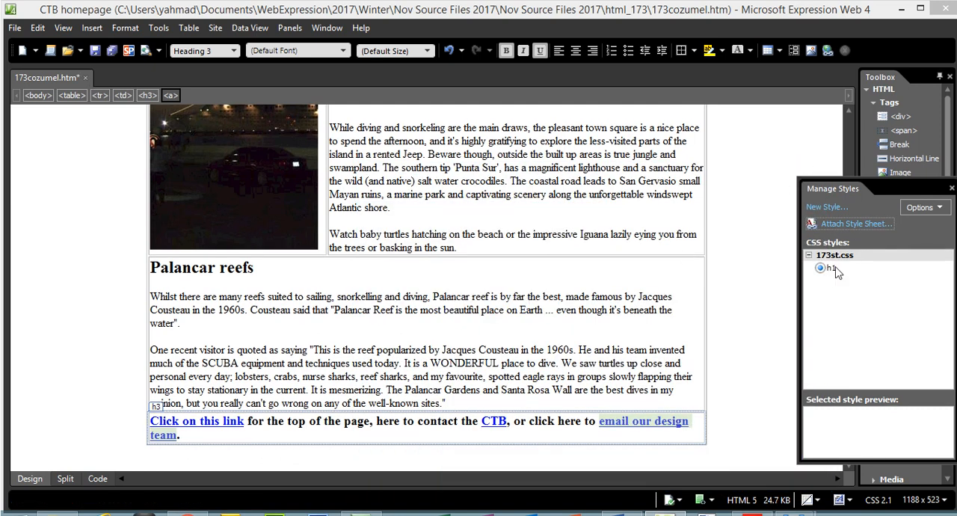
{"action": "scroll", "coordinate": [849, 113], "scroll_direction": "up", "scroll_amount": 5}
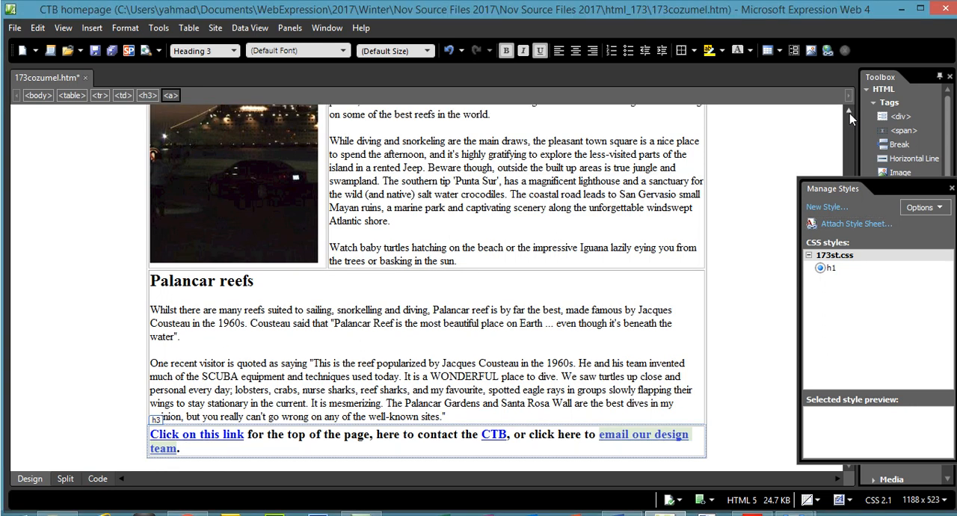
{"action": "left_click", "coordinate": [850, 113]}
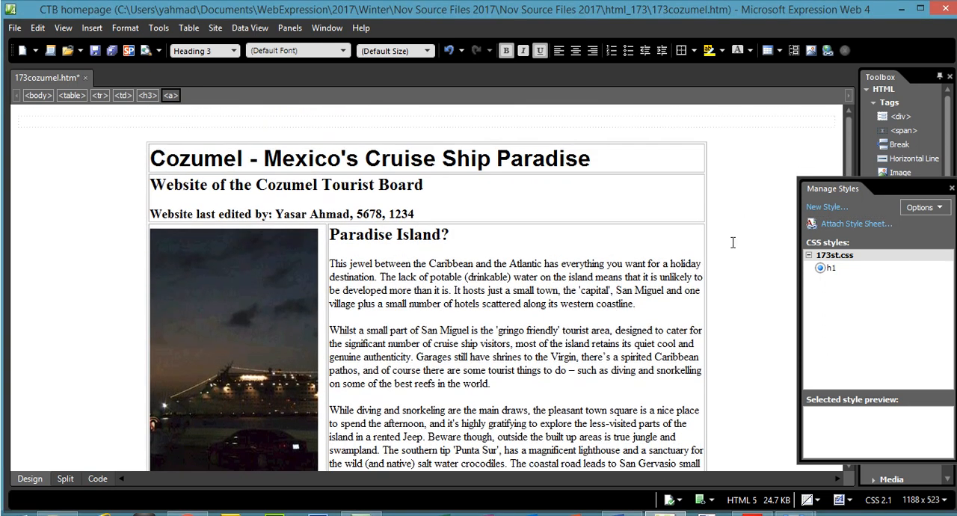
- Switch to the exam paper PDF and highlight question 29's instruction to open the stylesheet 173st.css in a suitable software package
{"action": "key", "text": "alt+Tab"}
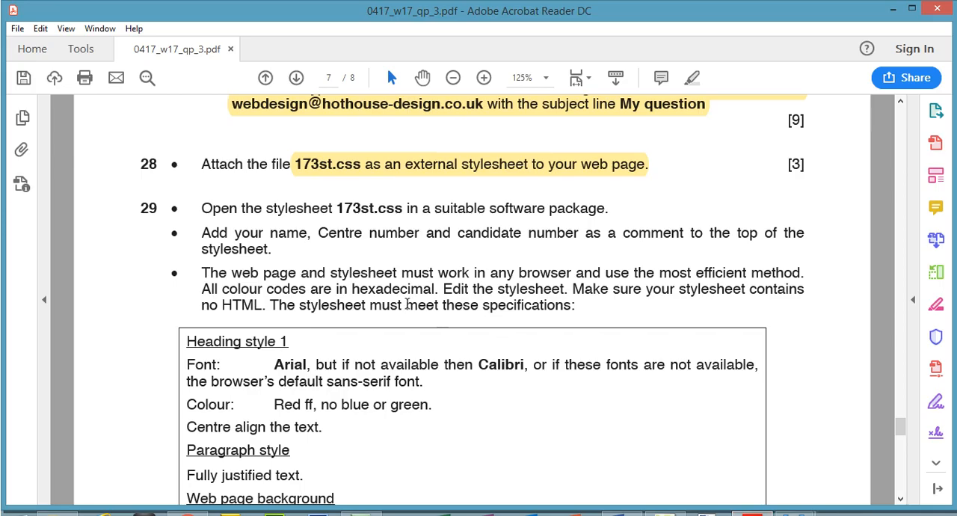
{"action": "mouse_move", "coordinate": [899, 426]}
{"action": "left_mouse_down"}
{"action": "mouse_move", "coordinate": [903, 461]}
{"action": "mouse_move", "coordinate": [903, 426]}
{"action": "left_mouse_up"}
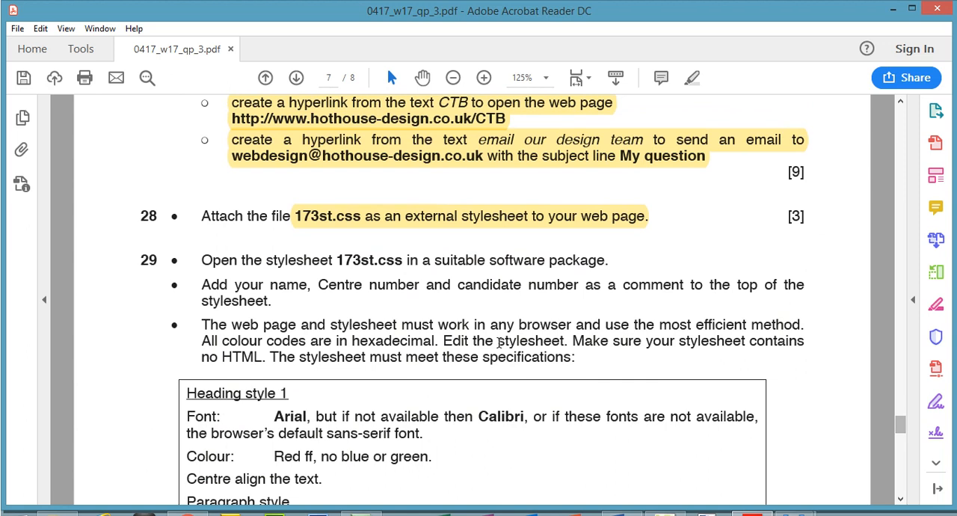
{"action": "left_click_drag", "start_coordinate": [203, 261], "coordinate": [604, 268]}
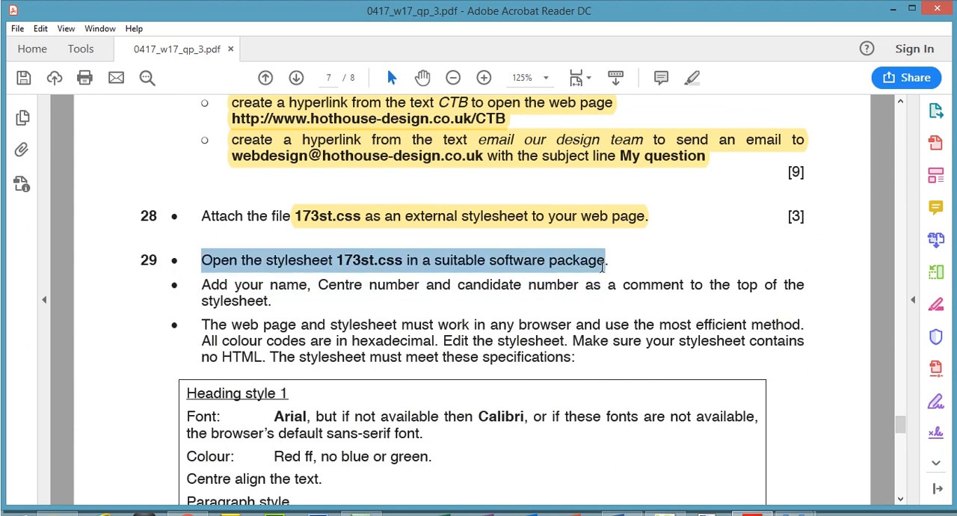
{"action": "left_click", "coordinate": [691, 78]}
- Switch to Expression Web 4 and open the stylesheet 173st.css from the html_173 folder for editing
{"action": "left_click", "coordinate": [665, 513]}
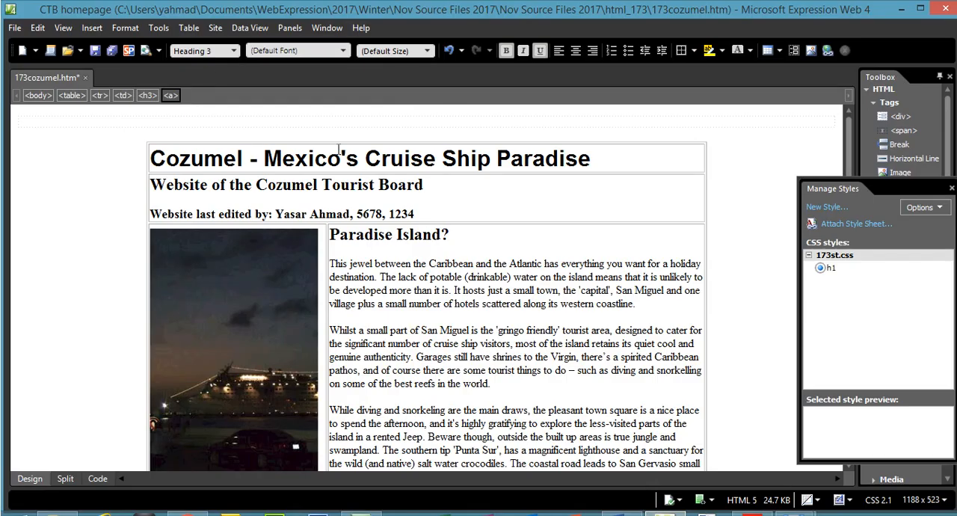
{"action": "left_click", "coordinate": [14, 27]}
{"action": "left_click", "coordinate": [39, 61]}
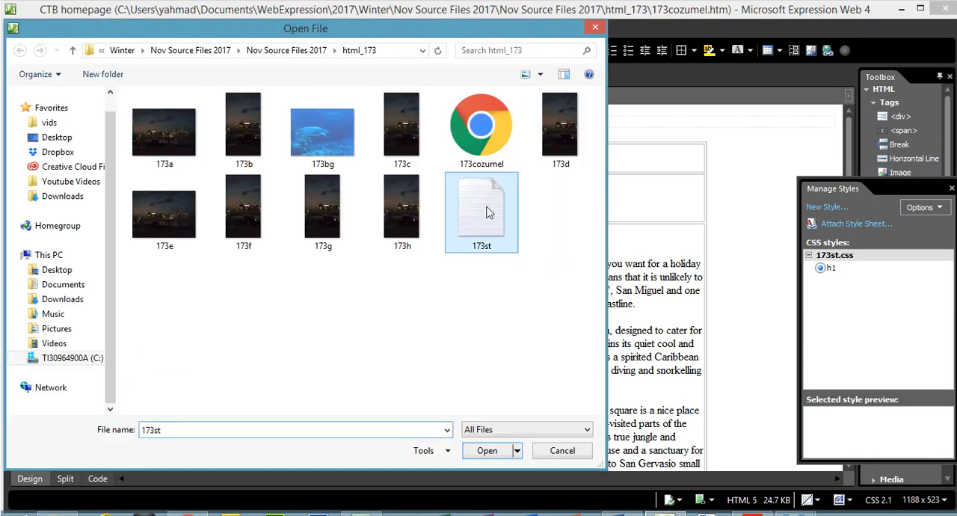
{"action": "double_click", "coordinate": [485, 207]}
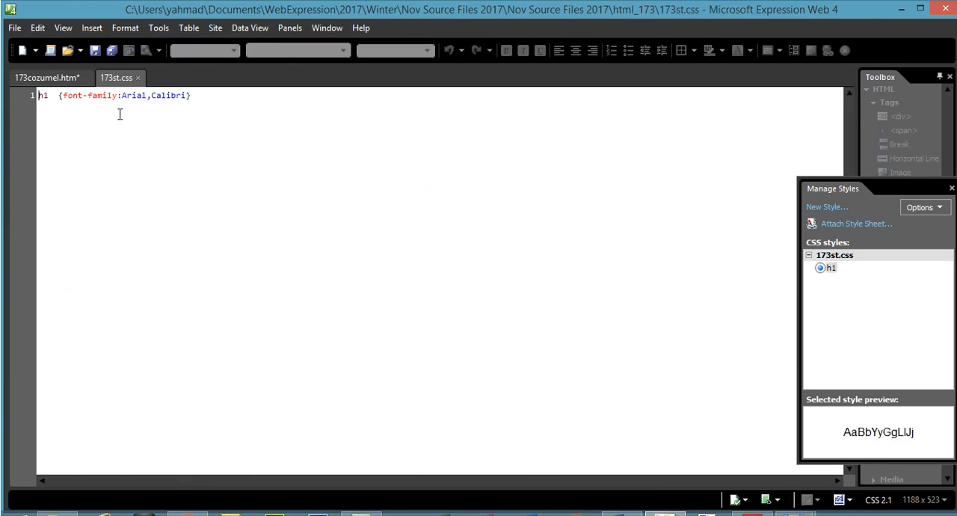
- Highlight question 29's instruction to add the name, Centre number and candidate number as a stylesheet comment in the exam paper PDF
{"action": "left_click", "coordinate": [739, 502]}
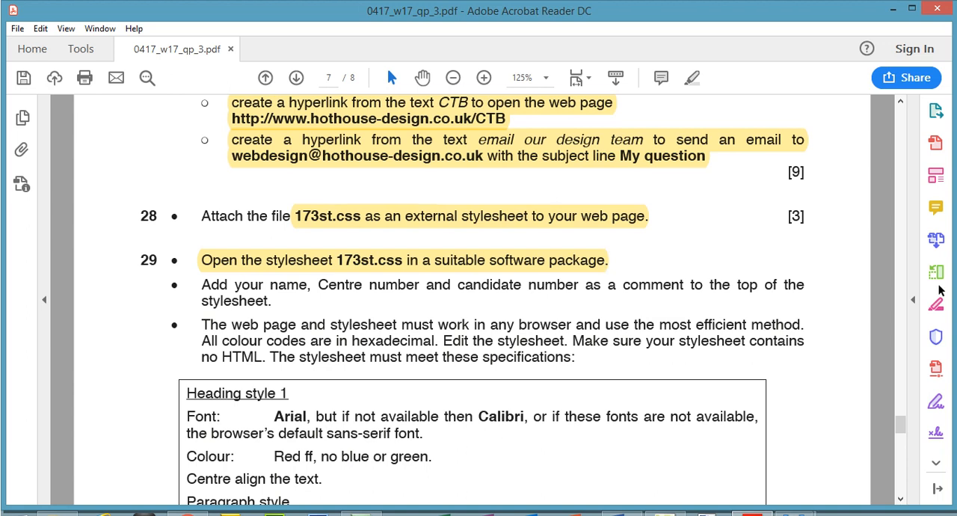
{"action": "left_click_drag", "start_coordinate": [901, 425], "coordinate": [901, 434]}
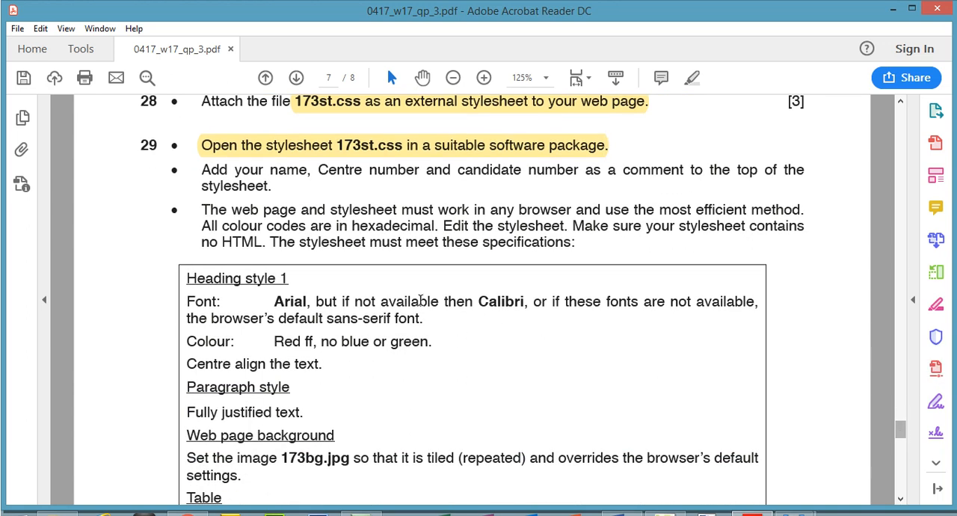
{"action": "left_click_drag", "start_coordinate": [202, 166], "coordinate": [283, 184]}
- In Expression Web 4, add two lines above the h1 rule in 173st.css and start a /* comment with the candidate's full name
{"action": "left_click", "coordinate": [643, 511]}
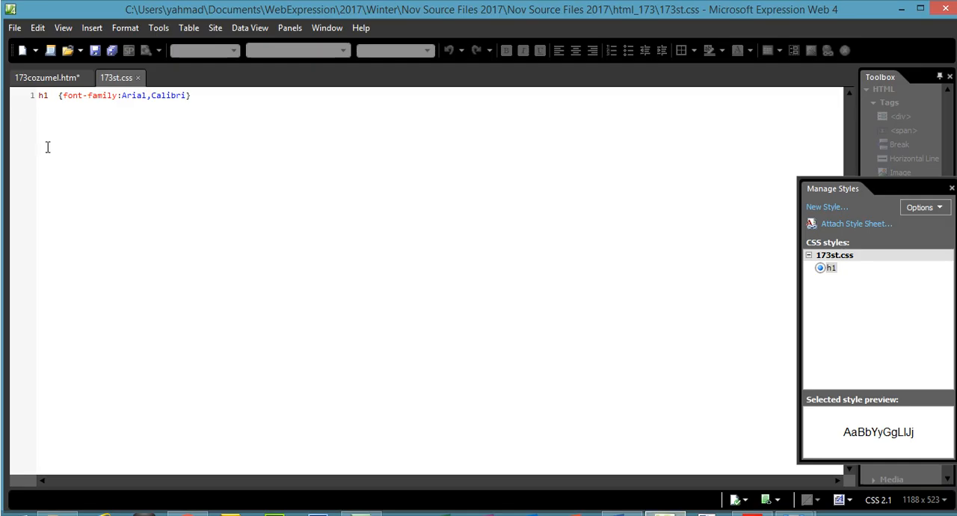
{"action": "left_click", "coordinate": [41, 95]}
{"action": "key", "text": "Return"}
{"action": "key", "text": "Return"}
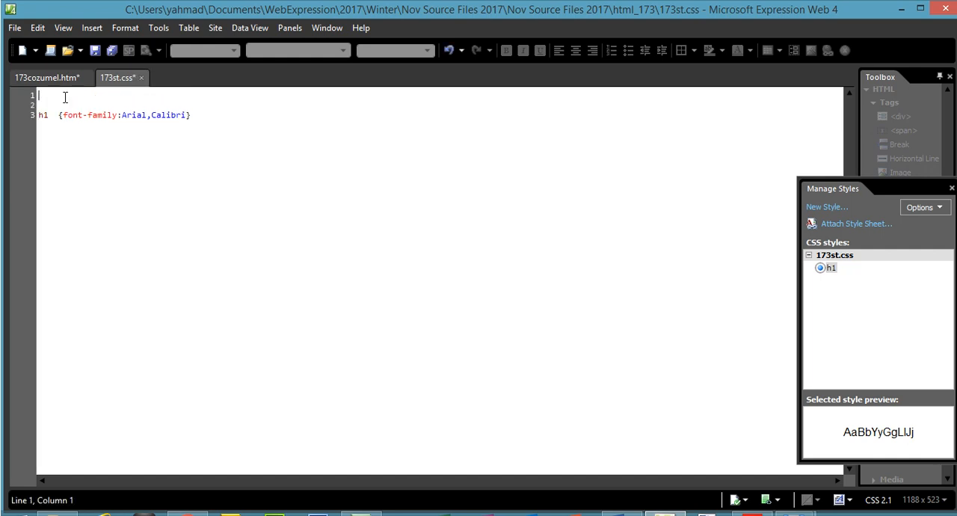
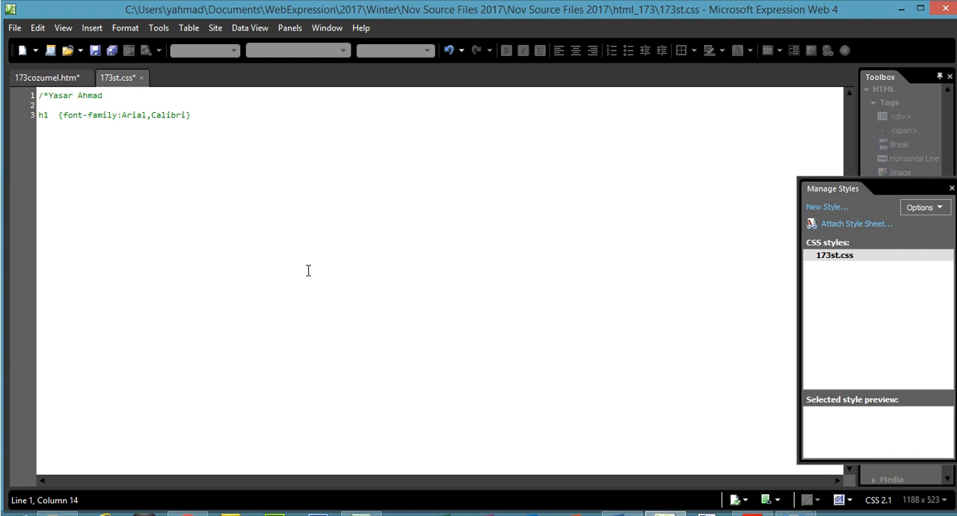
- Check question 29's comment wording in the PDF, add the Centre number and candidate number to the stylesheet comment and close it with */
{"action": "key", "text": "alt+Tab"}
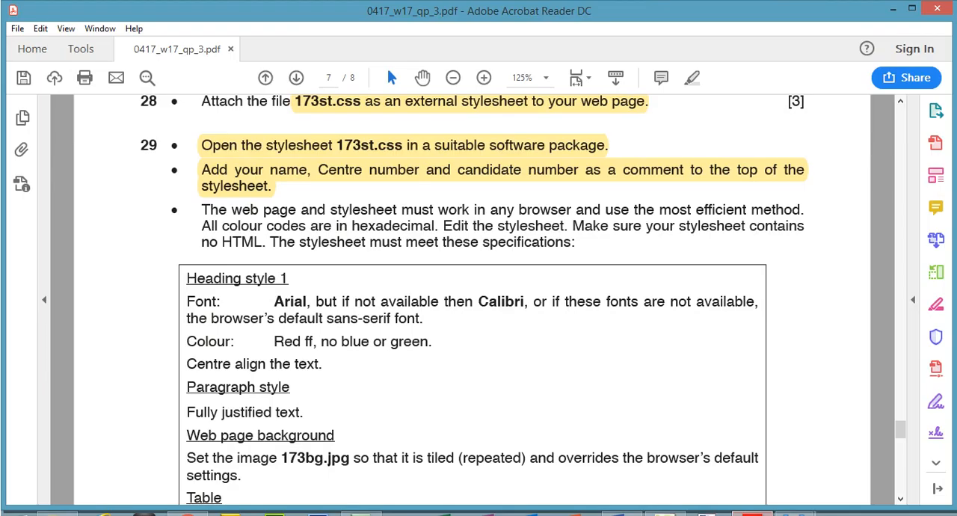
{"action": "key", "text": "alt+Tab"}
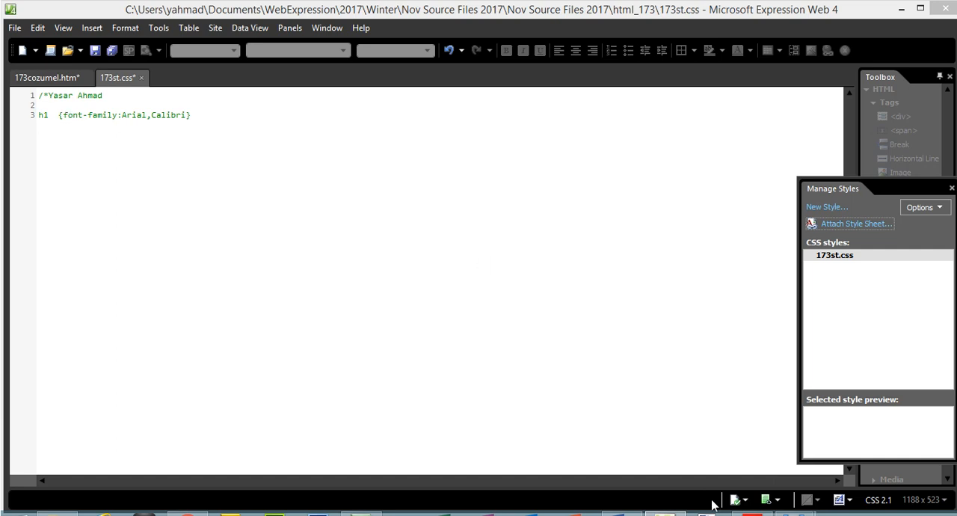
{"action": "left_click", "coordinate": [752, 514]}
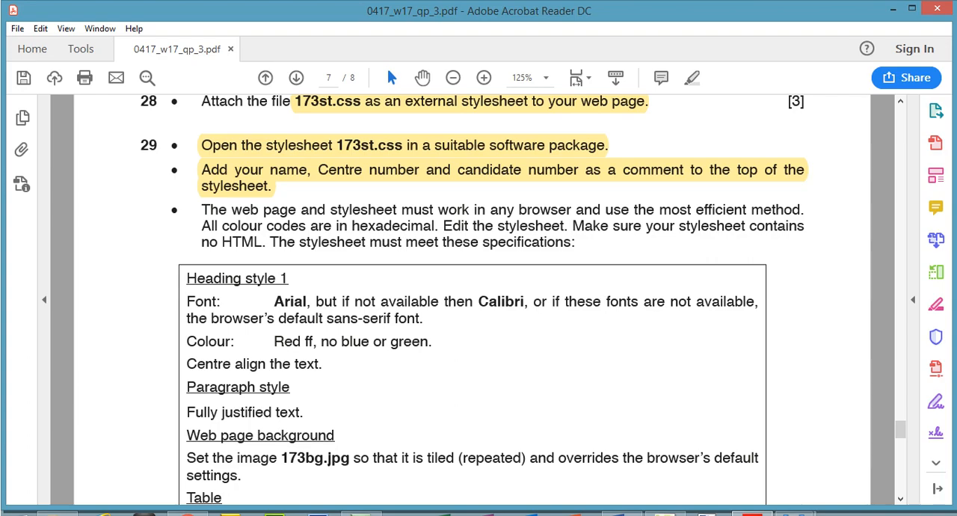
{"action": "key", "text": "alt+Tab"}
{"action": "type", "text": ", "}
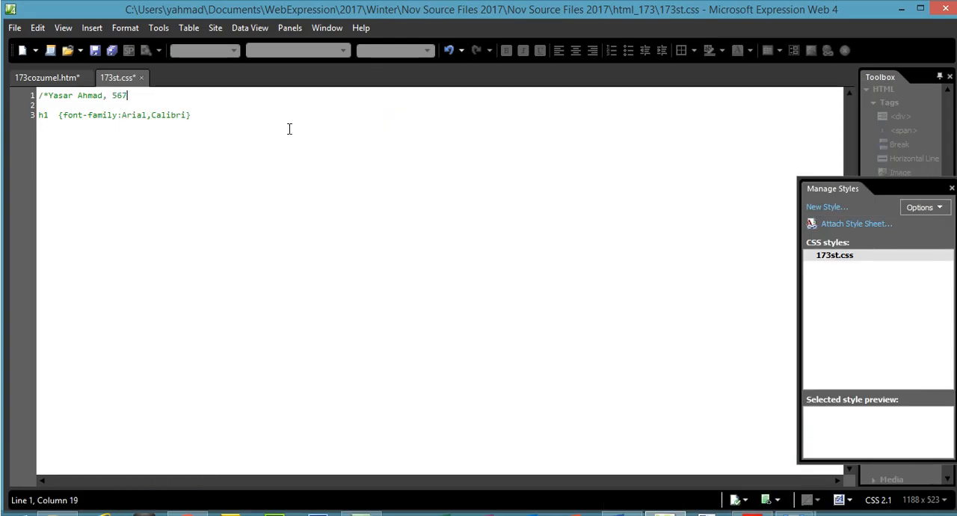
{"action": "type", "text": "5678, 1234*/"}
{"action": "left_click_drag", "start_coordinate": [174, 96], "coordinate": [39, 100]}
{"action": "left_click_drag", "start_coordinate": [210, 118], "coordinate": [41, 116]}
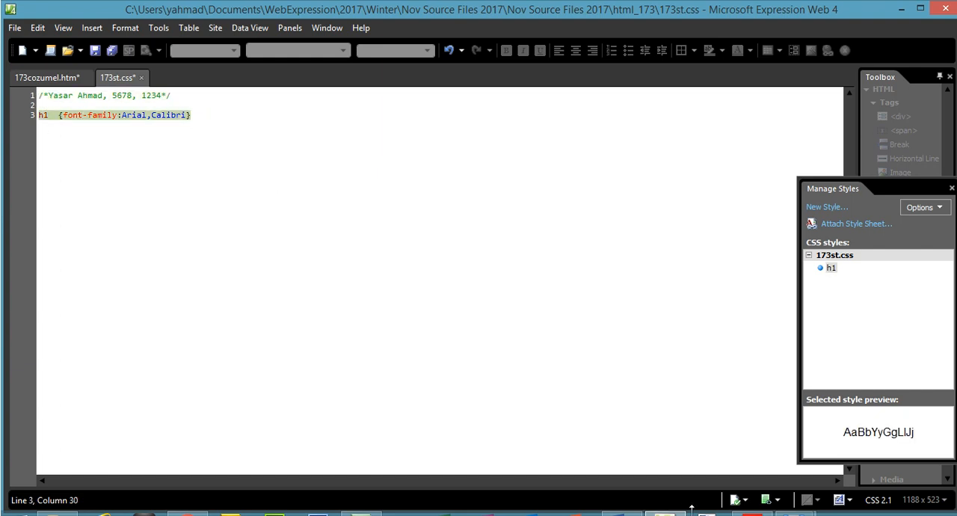
- In the exam paper PDF, highlight question 29's paragraph on browser compatibility, hexadecimal colour codes and a stylesheet without HTML
{"action": "left_click", "coordinate": [707, 513]}
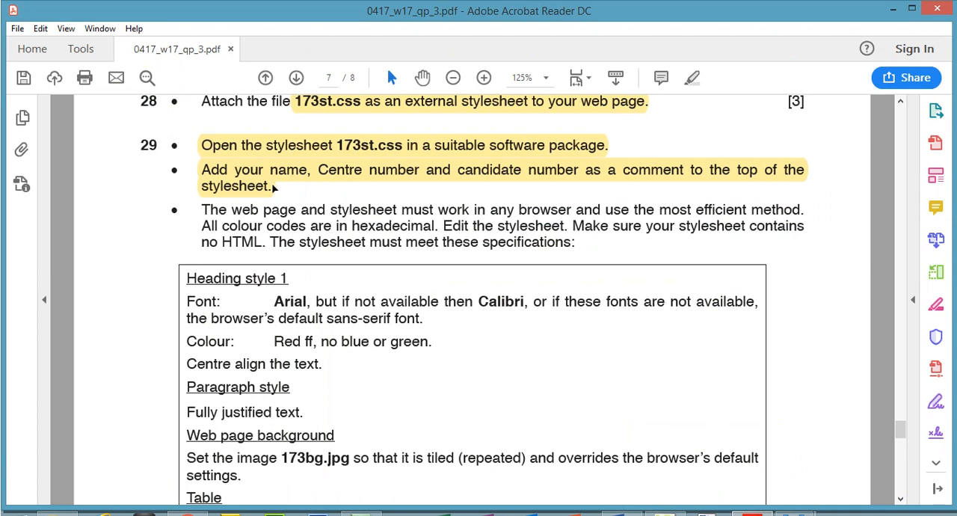
{"action": "left_click_drag", "start_coordinate": [205, 210], "coordinate": [808, 219]}
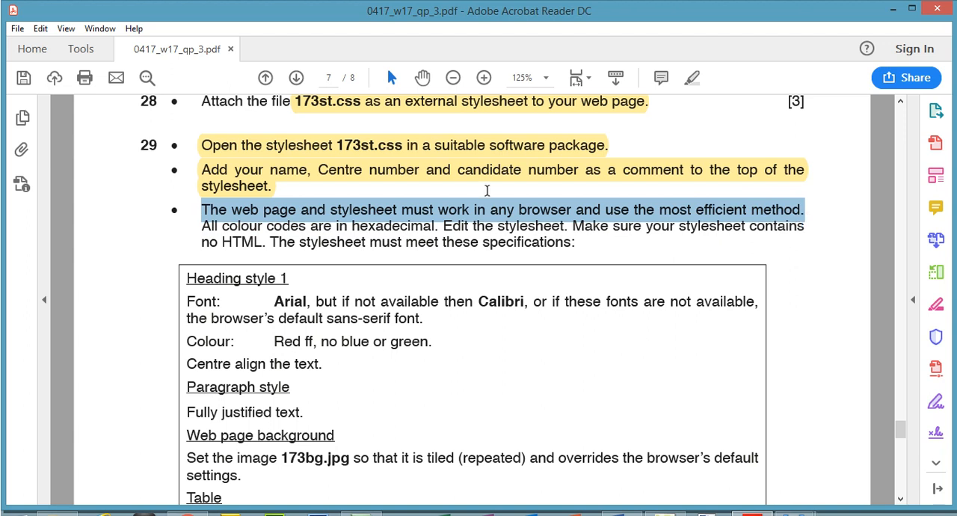
{"action": "left_click", "coordinate": [691, 77]}
{"action": "mouse_move", "coordinate": [202, 226]}
{"action": "left_mouse_down"}
{"action": "mouse_move", "coordinate": [328, 217]}
{"action": "mouse_move", "coordinate": [482, 241]}
{"action": "mouse_move", "coordinate": [561, 228]}
{"action": "mouse_move", "coordinate": [748, 227]}
{"action": "mouse_move", "coordinate": [618, 266]}
{"action": "mouse_move", "coordinate": [578, 257]}
{"action": "left_mouse_up"}
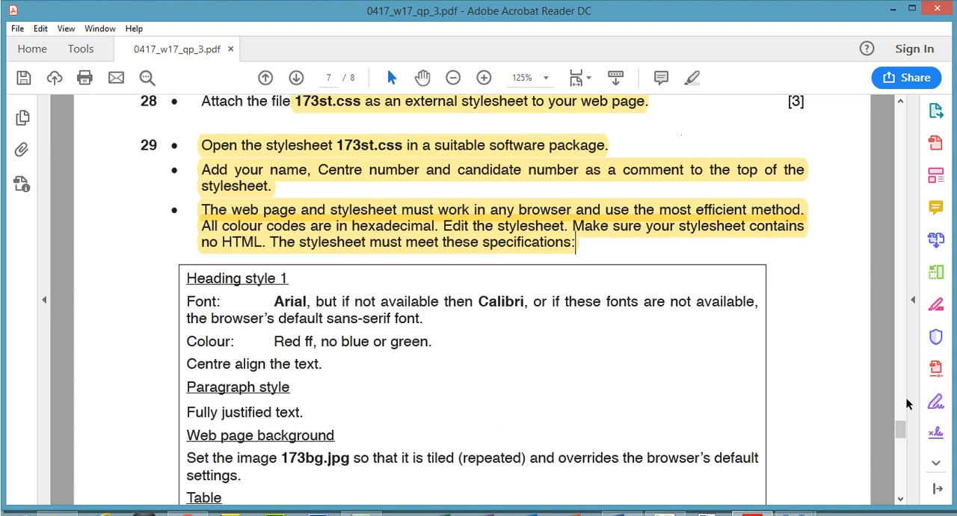
- Read question 29's Heading style 1 font specification in the exam paper PDF and open the h1 style for modification in Expression Web 4
{"action": "left_click_drag", "start_coordinate": [902, 425], "coordinate": [902, 440]}
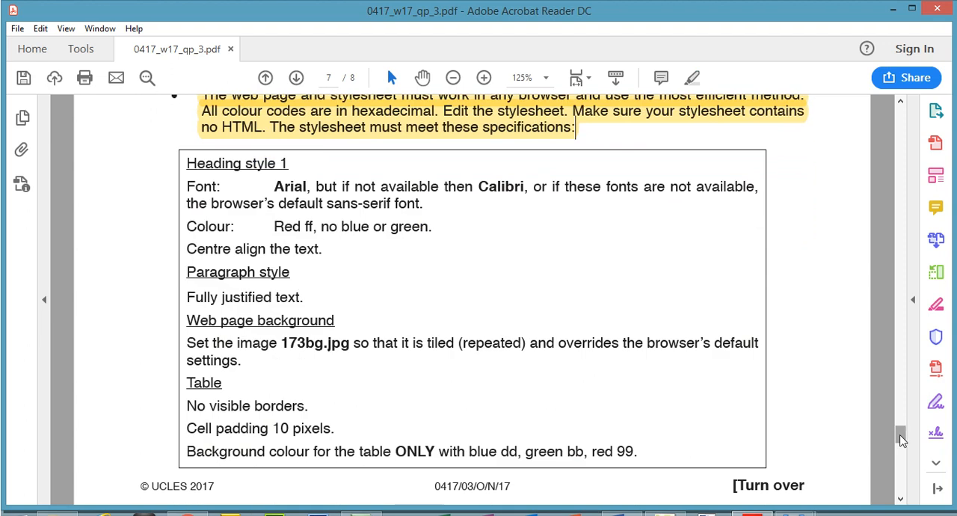
{"action": "left_click_drag", "start_coordinate": [186, 163], "coordinate": [291, 170]}
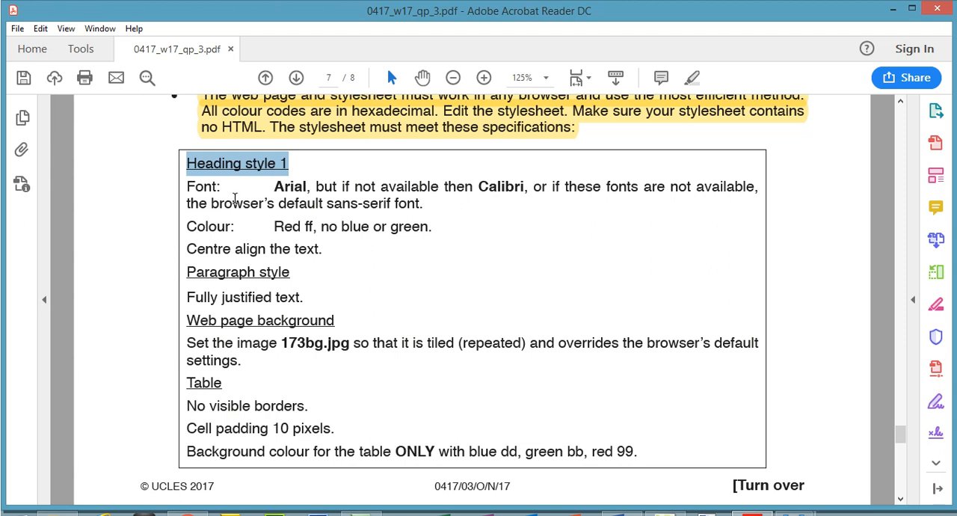
{"action": "left_click_drag", "start_coordinate": [274, 188], "coordinate": [416, 204]}
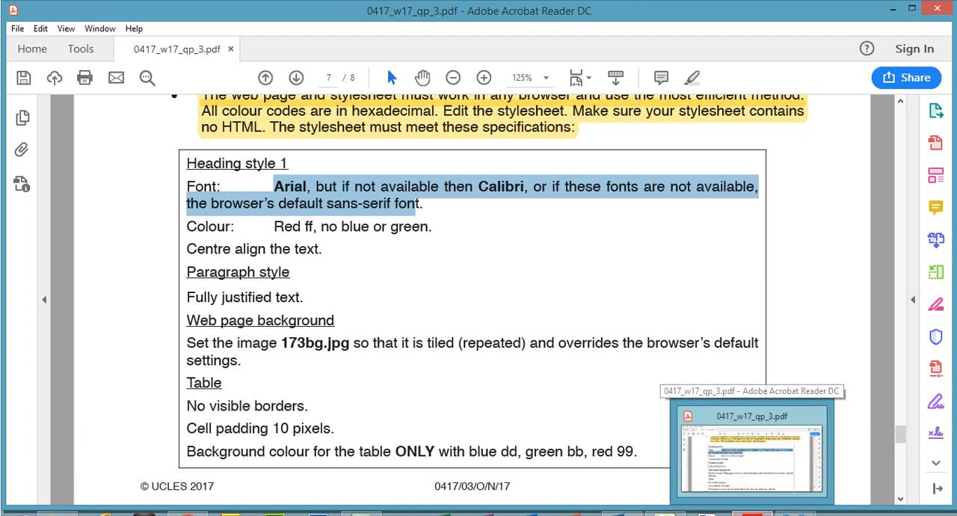
{"action": "left_click", "coordinate": [665, 514]}
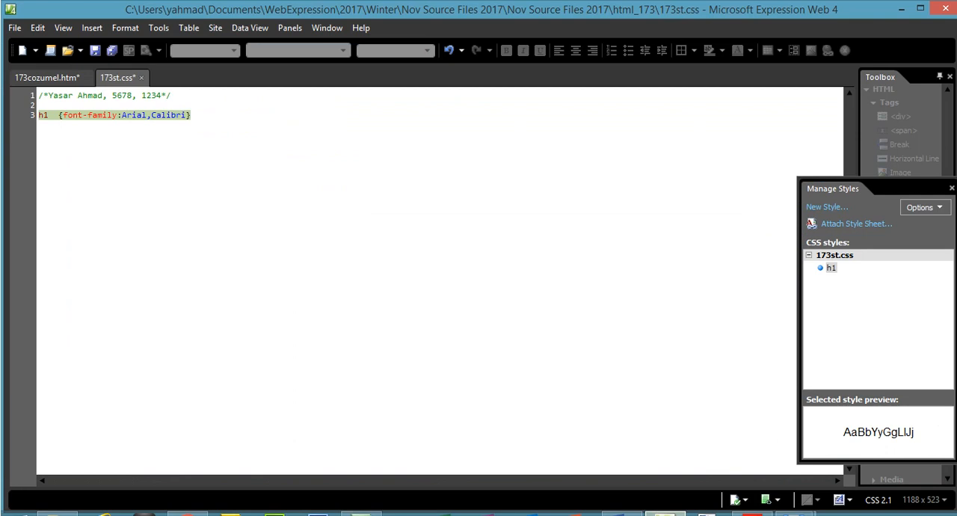
{"action": "right_click", "coordinate": [835, 268]}
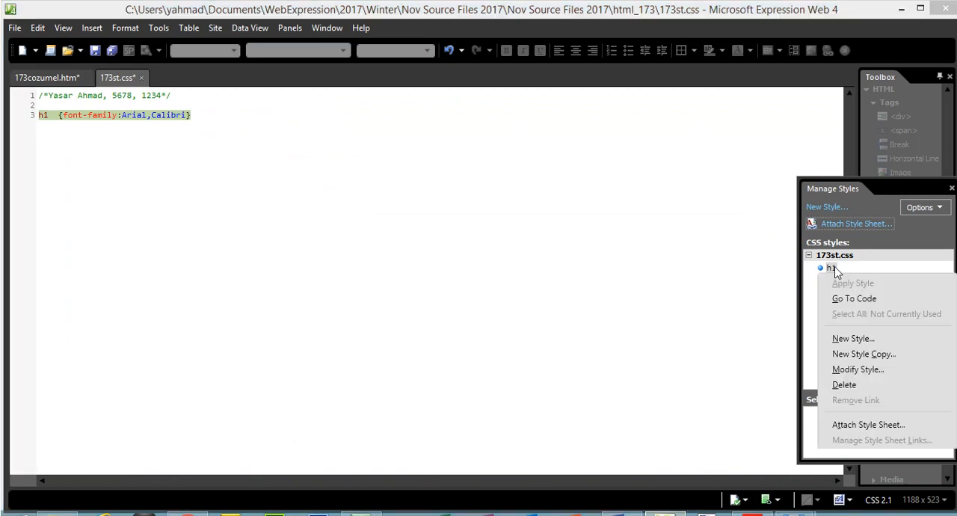
{"action": "left_click", "coordinate": [870, 370]}
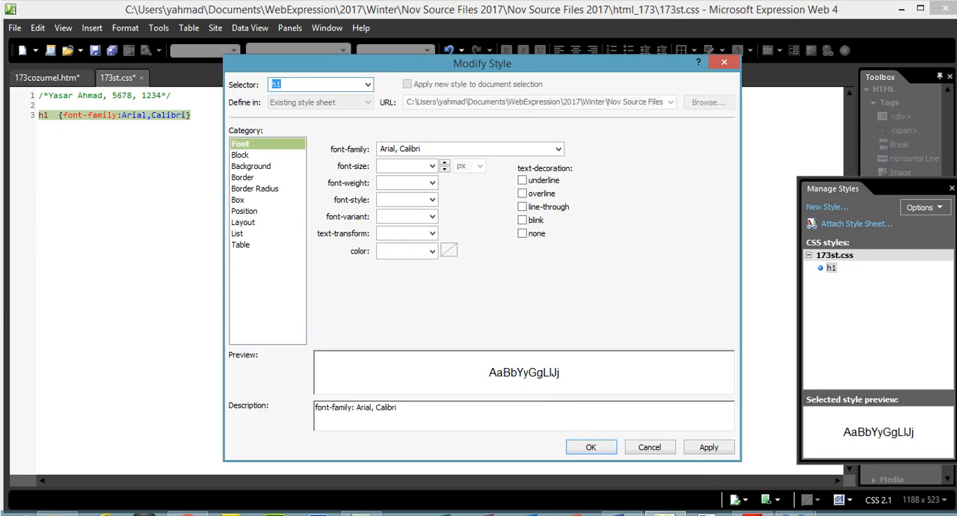
- Copy "sans-serif" from the PDF's Heading style 1 font specification and append it after a comma to h1's font-family in Expression Web 4
{"action": "left_click", "coordinate": [752, 514]}
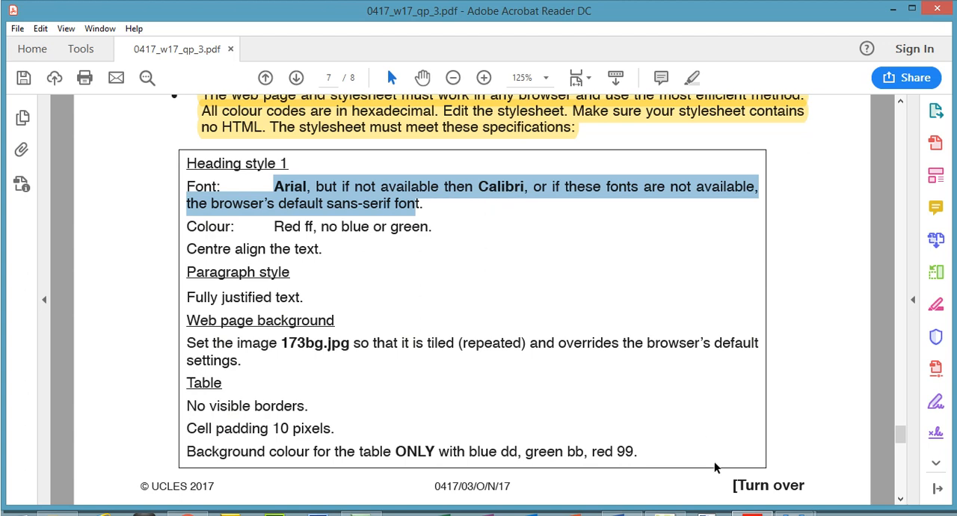
{"action": "key", "text": "alt+Tab"}
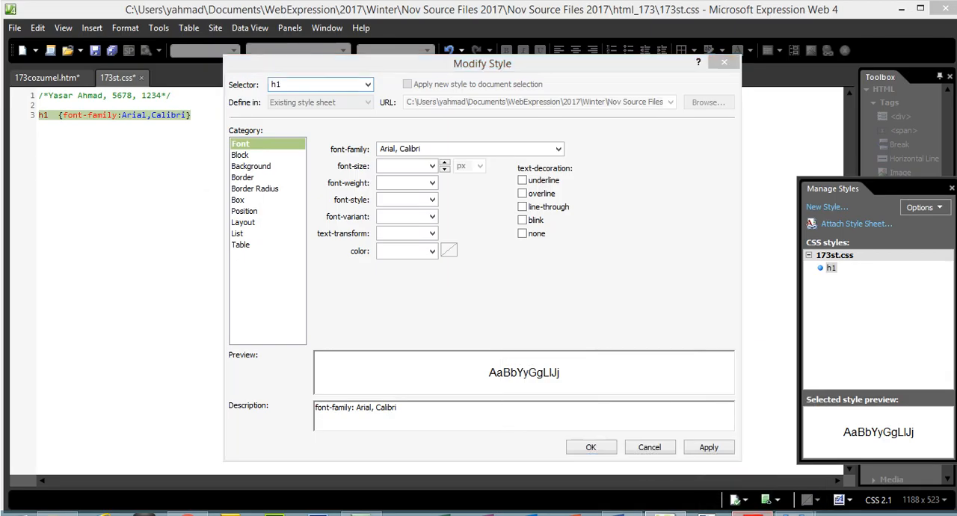
{"action": "key", "text": "alt+Tab"}
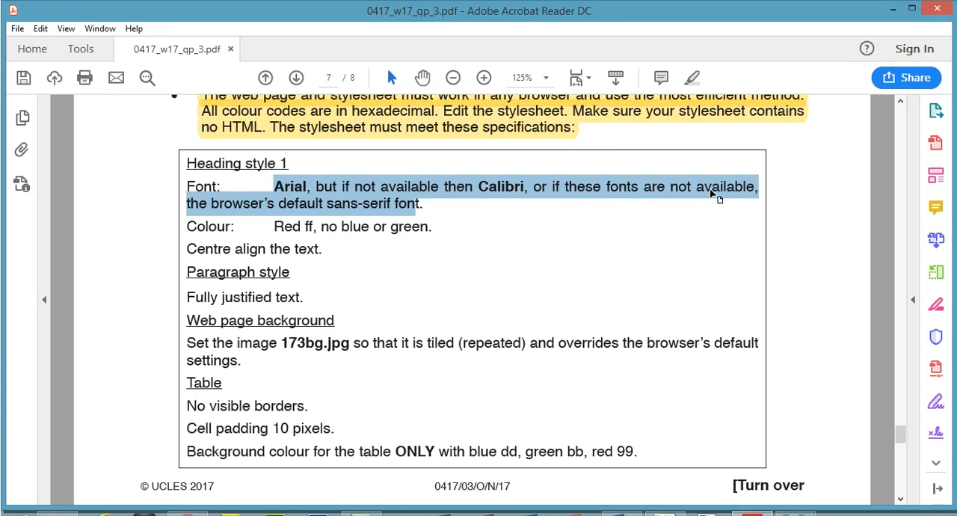
{"action": "left_click", "coordinate": [351, 204]}
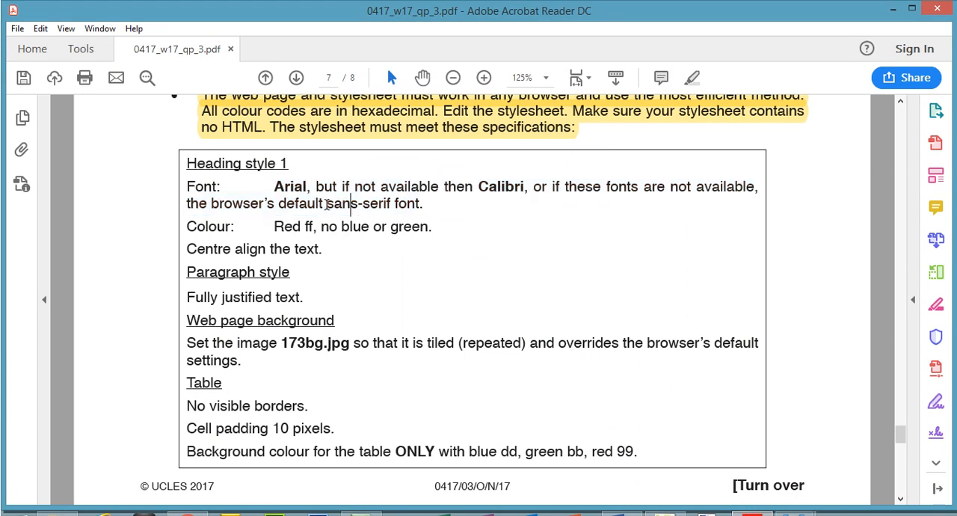
{"action": "left_click_drag", "start_coordinate": [328, 205], "coordinate": [390, 205]}
{"action": "right_click", "coordinate": [397, 208]}
{"action": "left_click", "coordinate": [418, 221]}
{"action": "key", "text": "alt+Tab"}
{"action": "left_click", "coordinate": [487, 153]}
{"action": "left_click", "coordinate": [488, 152]}
{"action": "type", "text": ", Calibri,"}
{"action": "key", "text": "ctrl+v"}
- Check the Heading style 1 colour requirement in the PDF and set h1's color to #FF0000 in Expression Web 4
{"action": "key", "text": "alt+Tab"}
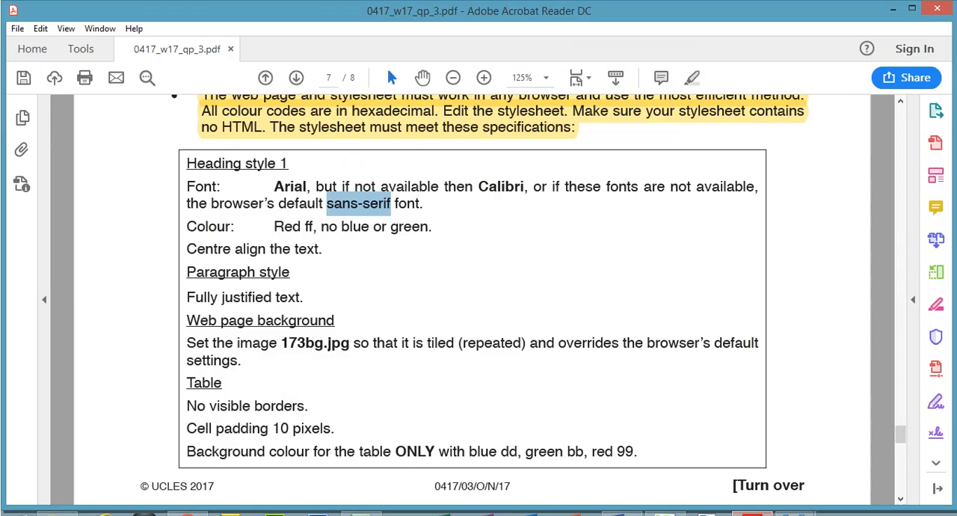
{"action": "left_click_drag", "start_coordinate": [276, 226], "coordinate": [418, 232]}
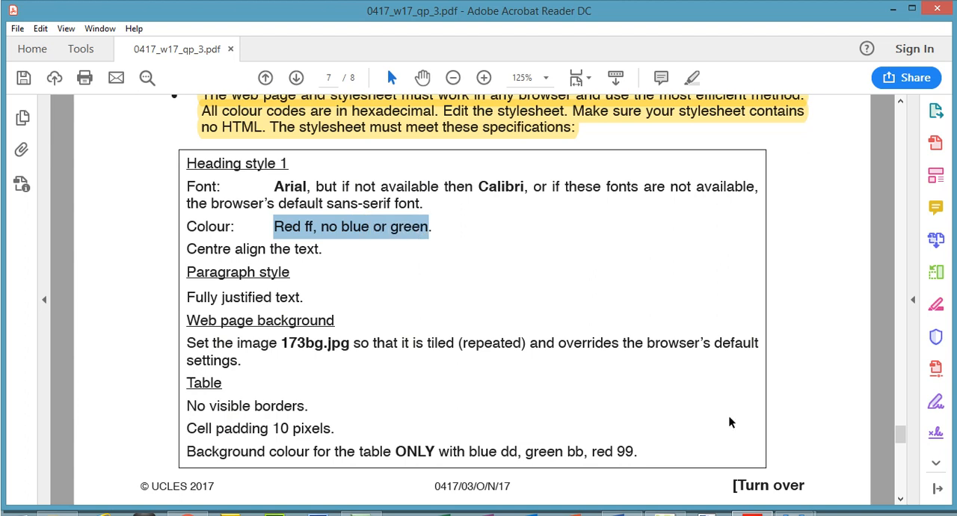
{"action": "key", "text": "alt+Tab"}
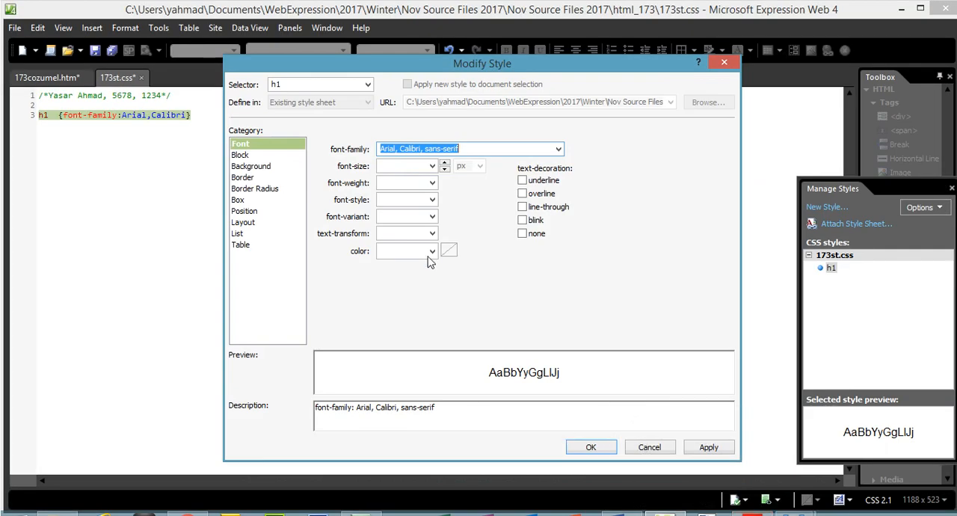
{"action": "left_click", "coordinate": [432, 252]}
{"action": "left_click", "coordinate": [452, 283]}
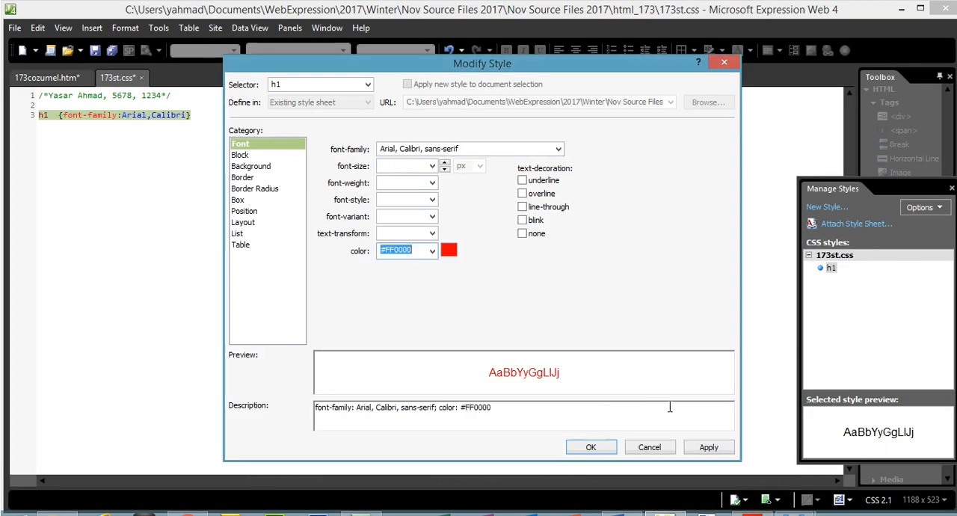
- Check the Heading style 1 alignment in the PDF, set h1's text-align to center in Expression Web 4 and save the style changes
{"action": "key", "text": "alt+Tab"}
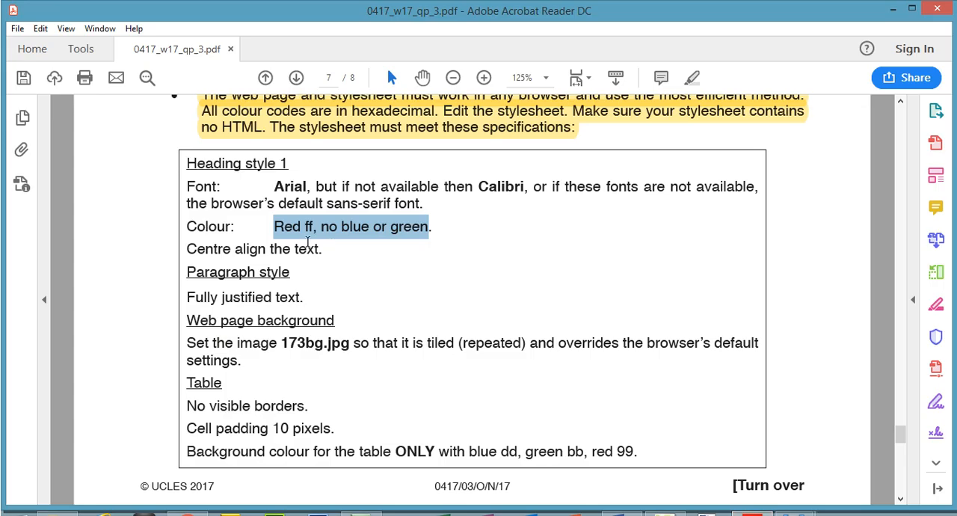
{"action": "left_click_drag", "start_coordinate": [187, 250], "coordinate": [319, 250]}
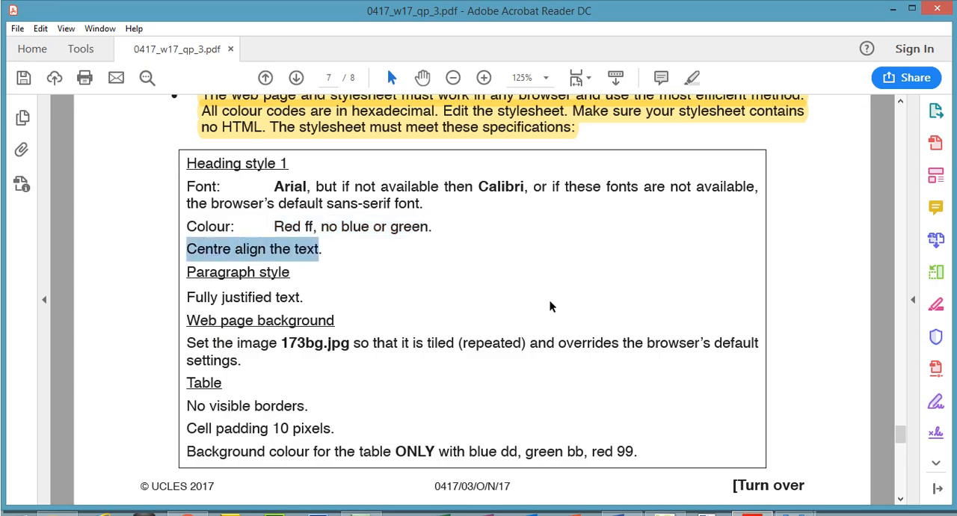
{"action": "left_click", "coordinate": [752, 514]}
{"action": "left_click", "coordinate": [247, 155]}
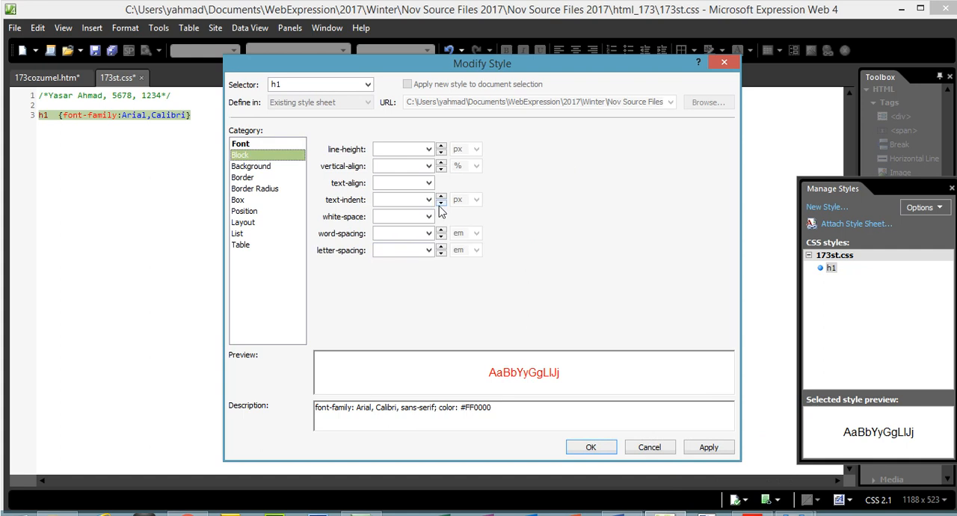
{"action": "left_click", "coordinate": [428, 182]}
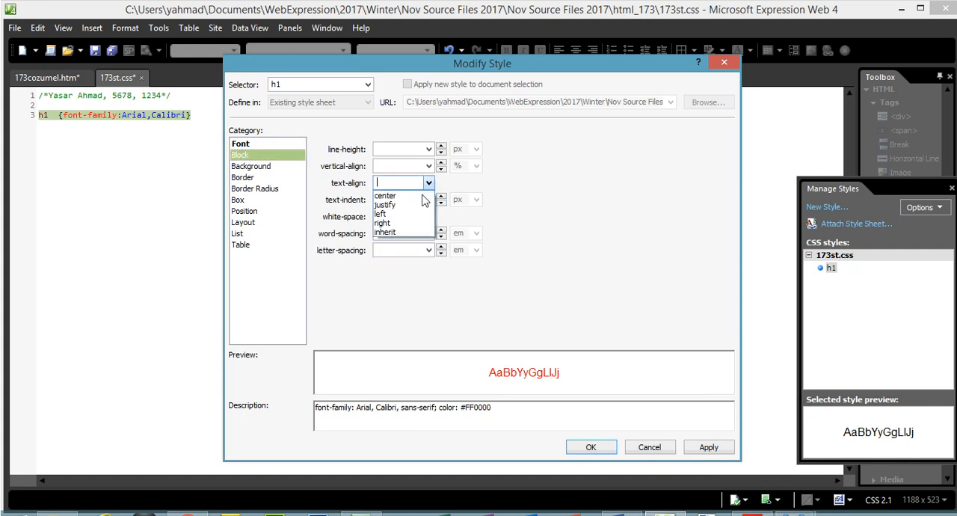
{"action": "left_click", "coordinate": [402, 196]}
{"action": "left_click", "coordinate": [707, 447]}
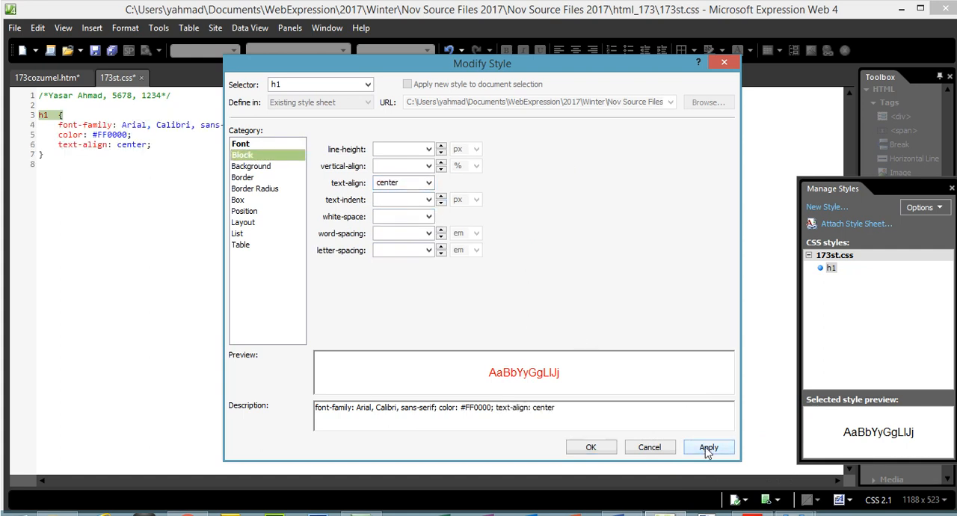
{"action": "left_click", "coordinate": [591, 447]}
- Look up the Paragraph style specification in the PDF and start a new style with the selector p in Expression Web 4
{"action": "left_click", "coordinate": [753, 514]}
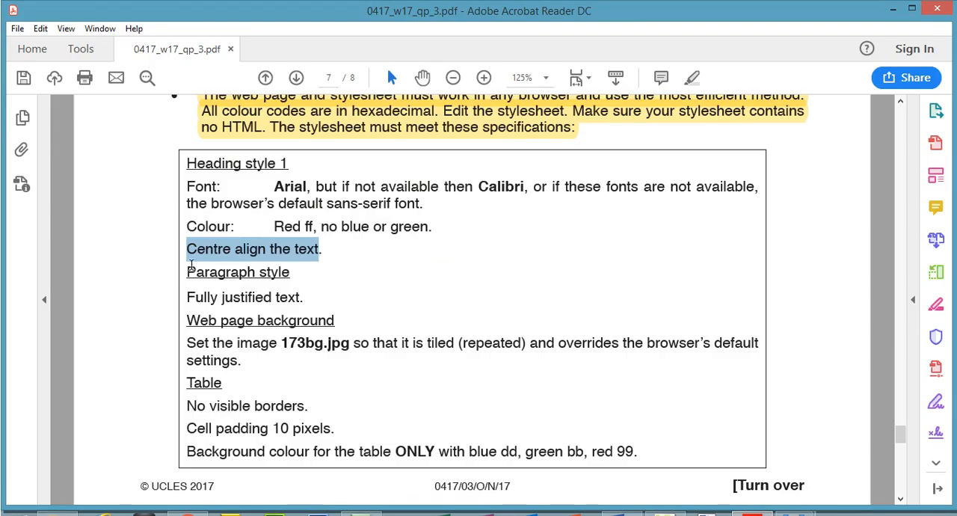
{"action": "left_click_drag", "start_coordinate": [189, 267], "coordinate": [300, 297]}
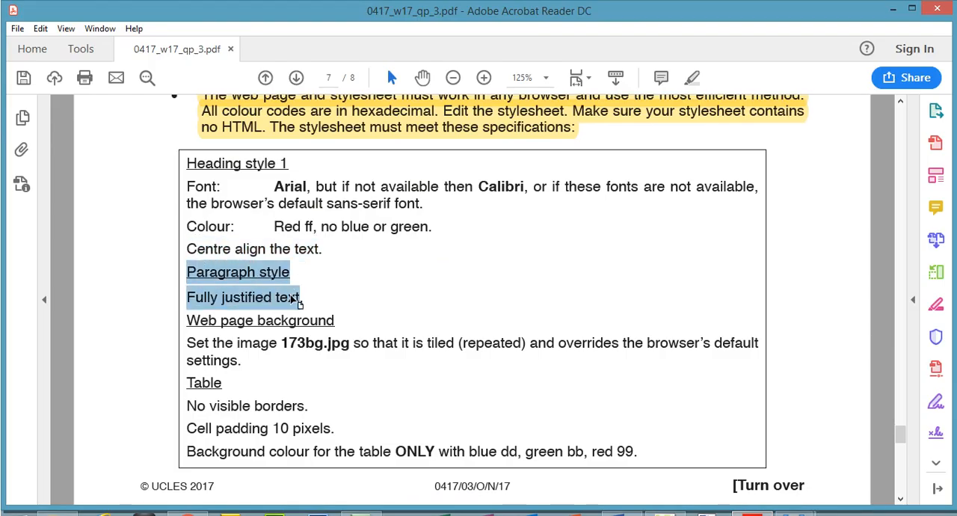
{"action": "left_click", "coordinate": [663, 514]}
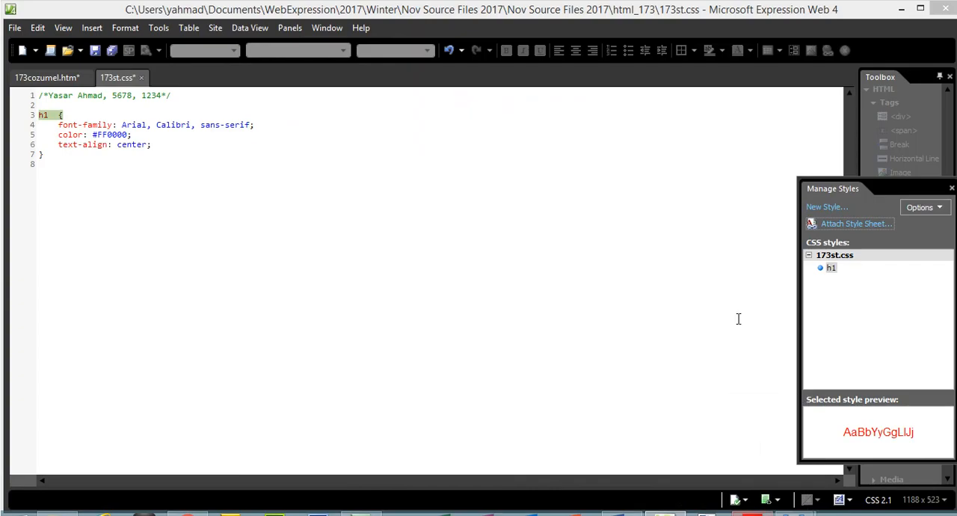
{"action": "left_click", "coordinate": [844, 211]}
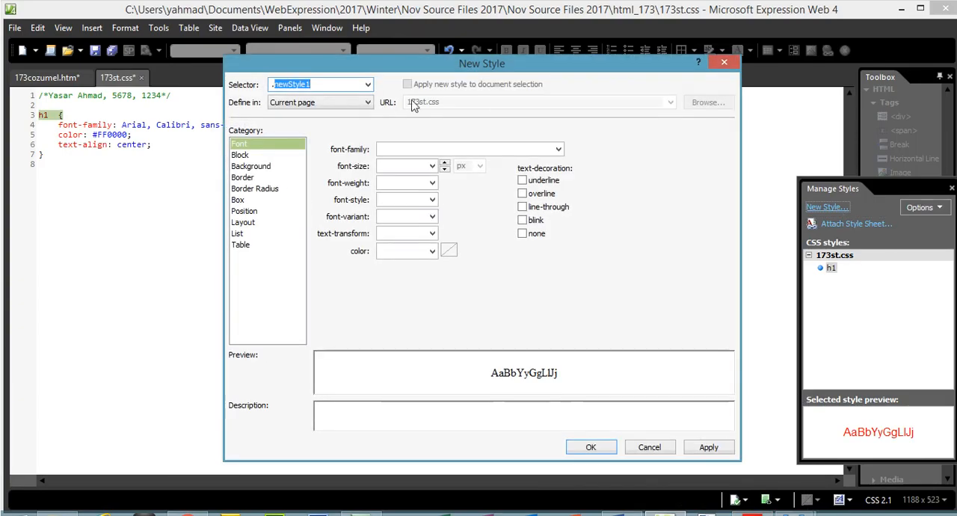
{"action": "left_click_drag", "start_coordinate": [333, 87], "coordinate": [201, 83]}
{"action": "type", "text": "p"}
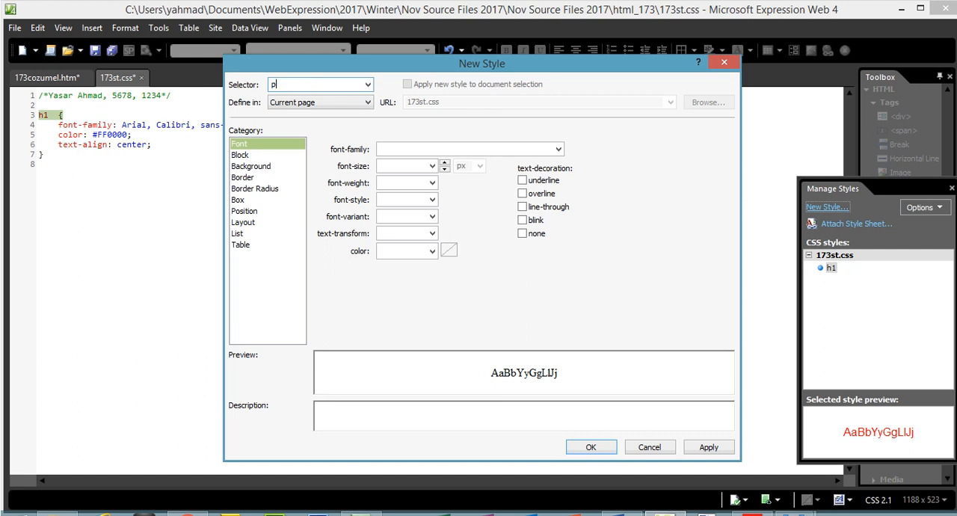
- Set the p style's text-align to justify and add the finished style to 173st.css
{"action": "left_click", "coordinate": [240, 155]}
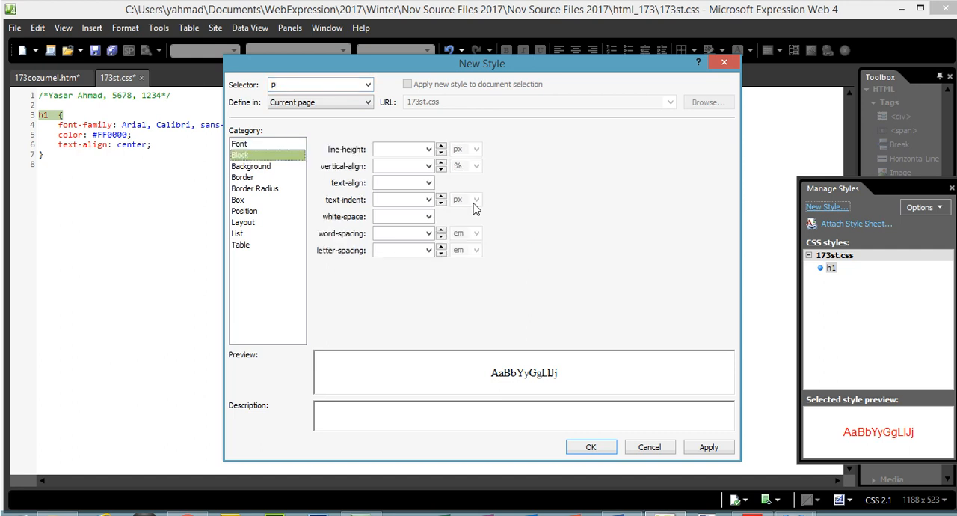
{"action": "left_click", "coordinate": [430, 182]}
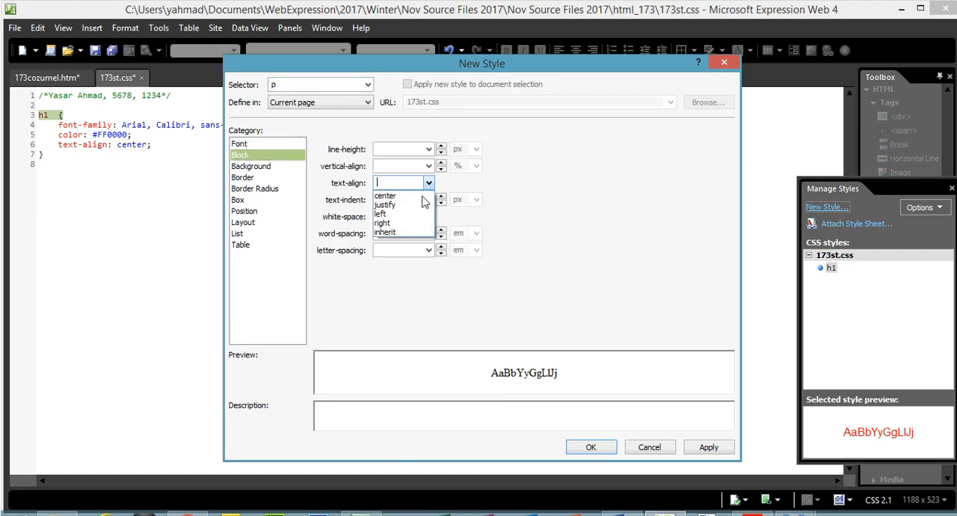
{"action": "left_click", "coordinate": [430, 200]}
{"action": "left_click", "coordinate": [709, 448]}
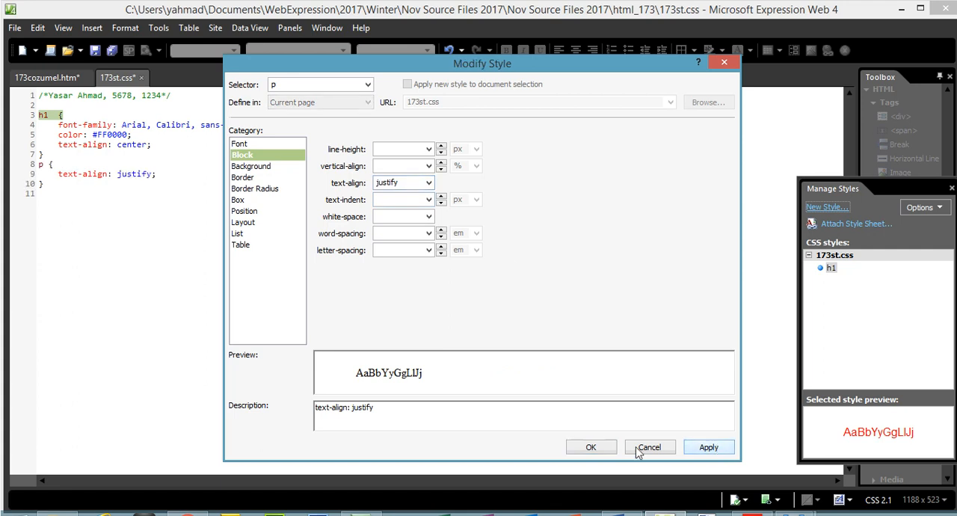
{"action": "left_click", "coordinate": [591, 448]}
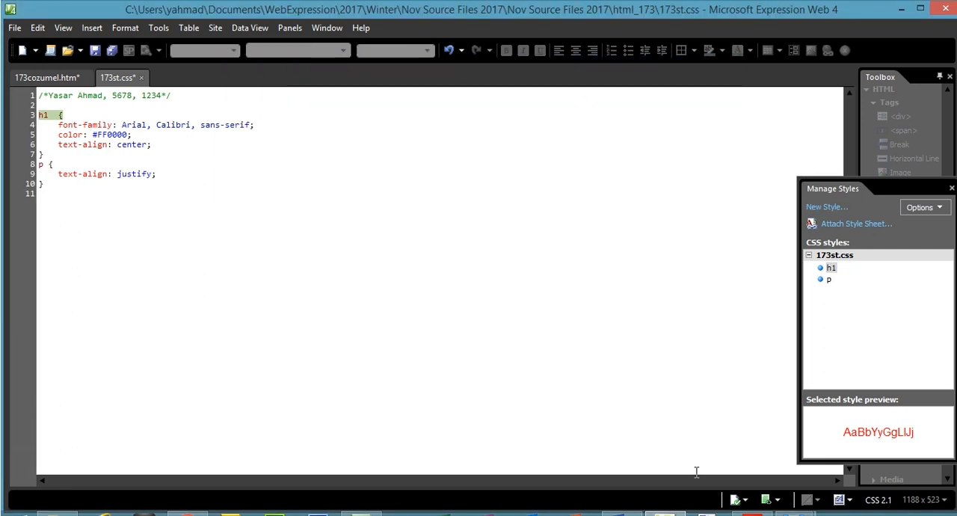
- Look up the Web page background heading in the PDF and start a new style with the selector body in Expression Web 4
{"action": "key", "text": "alt+Tab"}
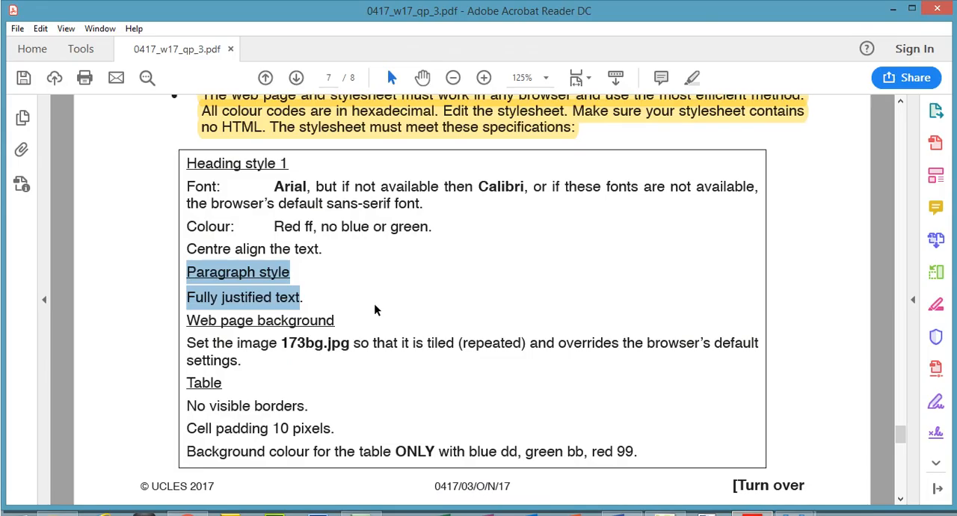
{"action": "left_click_drag", "start_coordinate": [191, 319], "coordinate": [339, 320]}
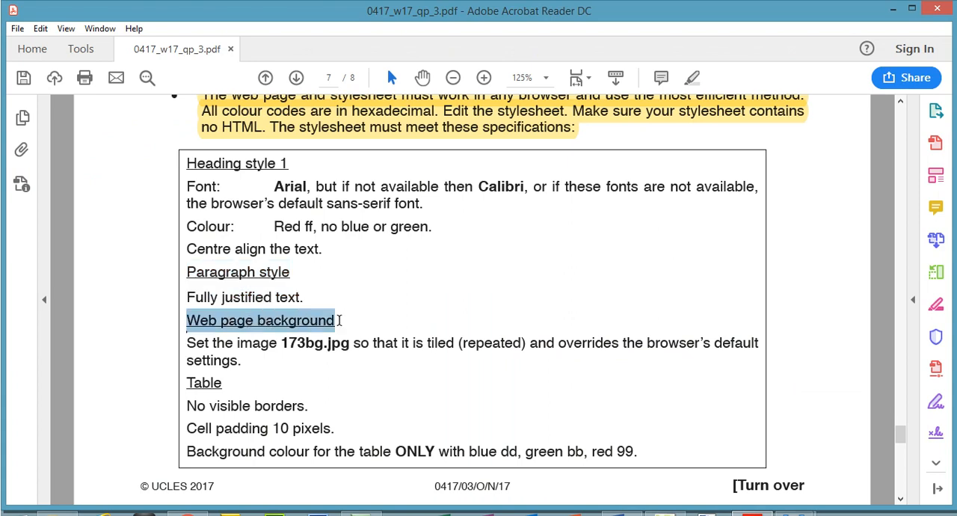
{"action": "key", "text": "alt+Tab"}
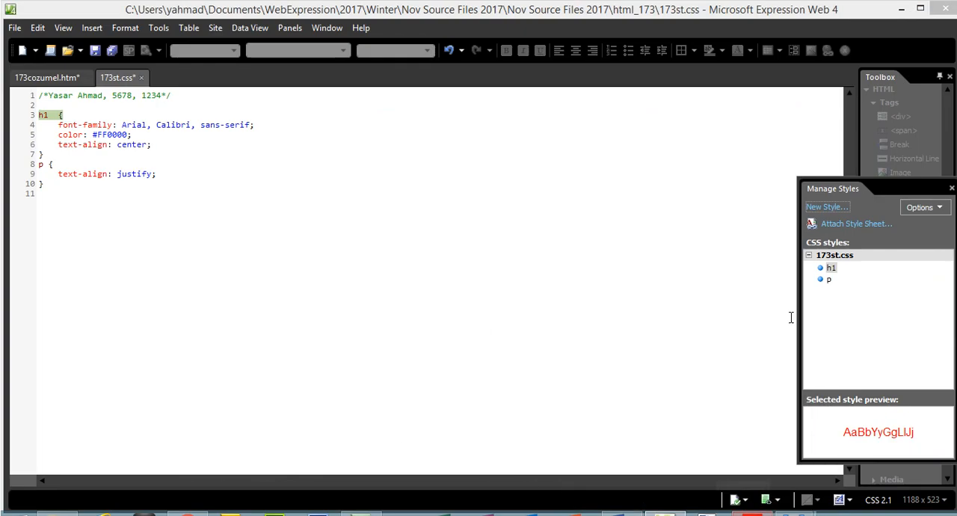
{"action": "left_click", "coordinate": [828, 208]}
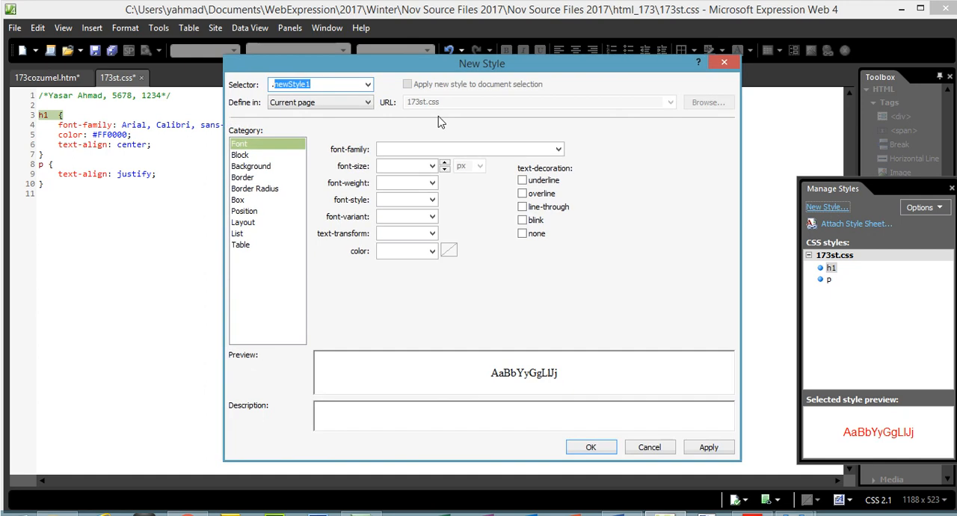
{"action": "type", "text": "body"}
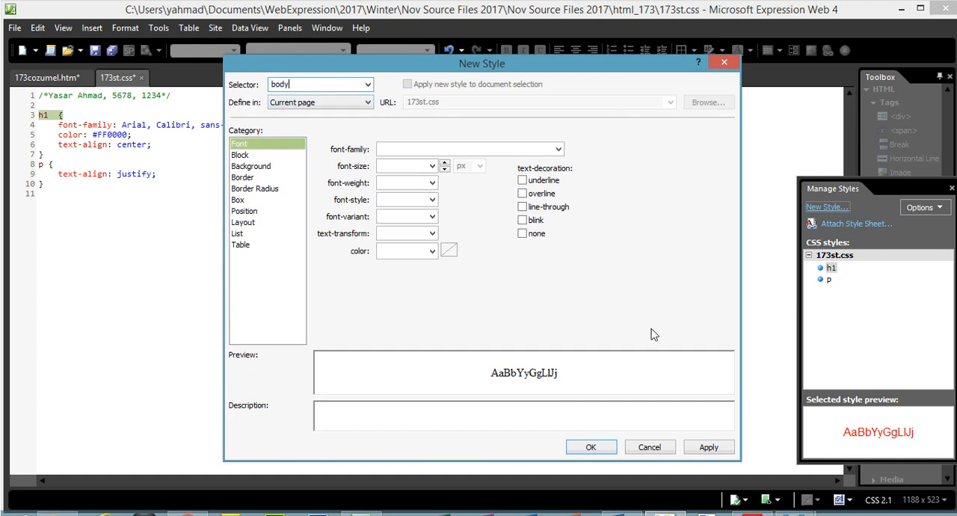
- Check the background image requirement in the PDF and set the body style's background-image to 173bg.jpg in Expression Web 4
{"action": "left_click", "coordinate": [756, 513]}
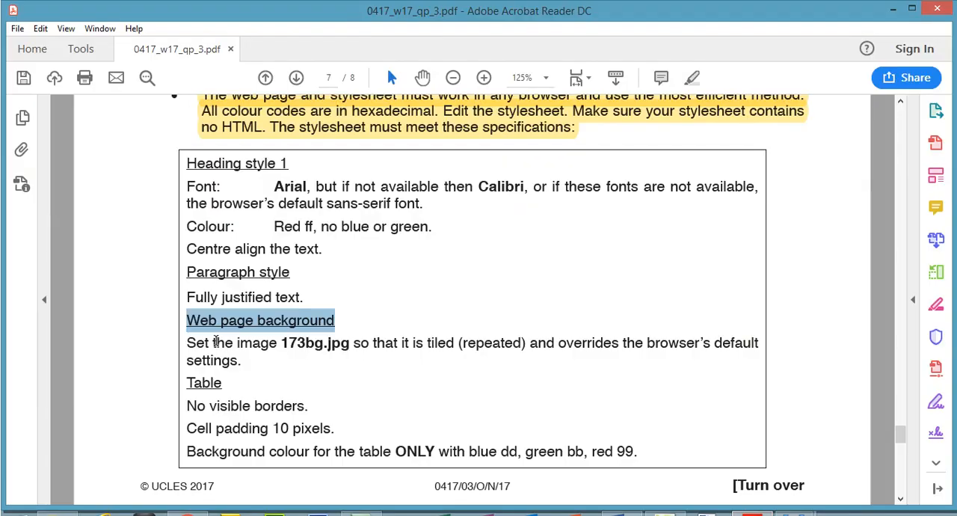
{"action": "left_click_drag", "start_coordinate": [188, 346], "coordinate": [347, 347]}
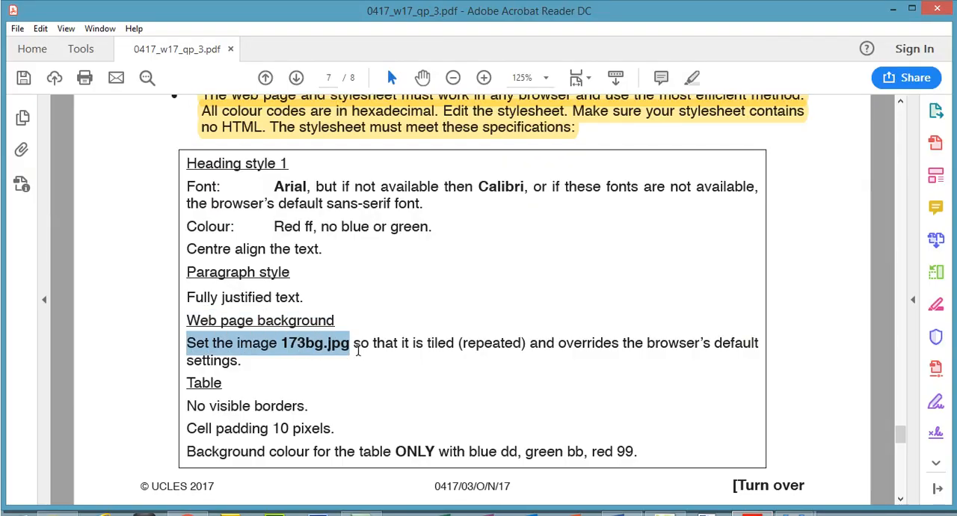
{"action": "left_click", "coordinate": [756, 514]}
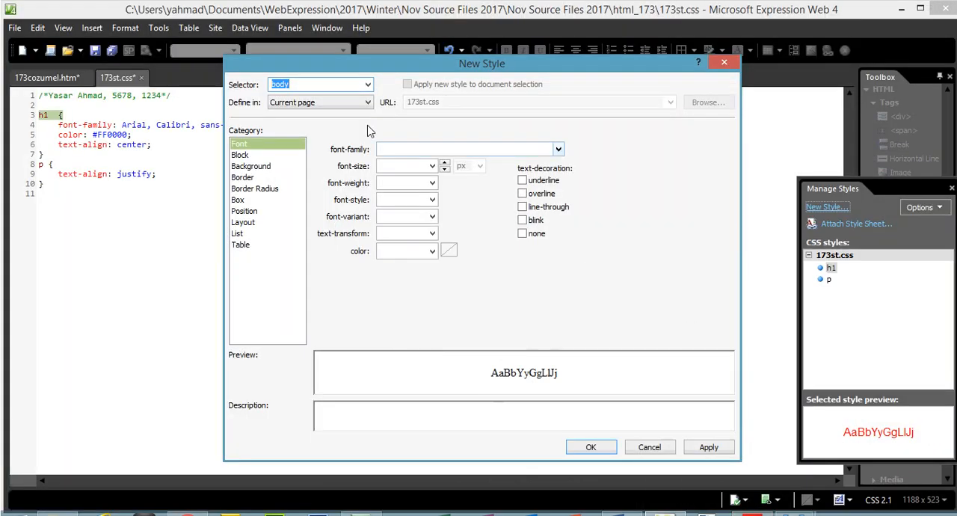
{"action": "left_click", "coordinate": [269, 169]}
{"action": "left_click", "coordinate": [580, 169]}
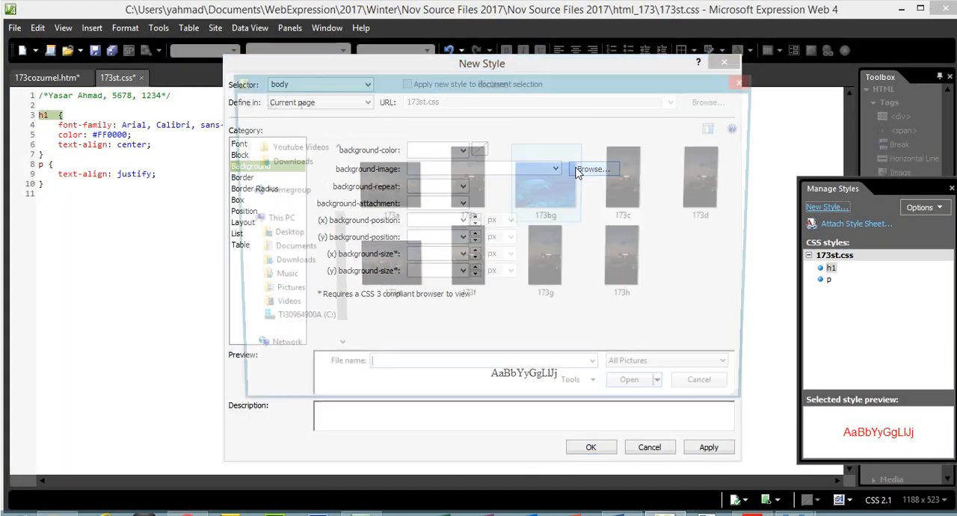
{"action": "left_click", "coordinate": [550, 213]}
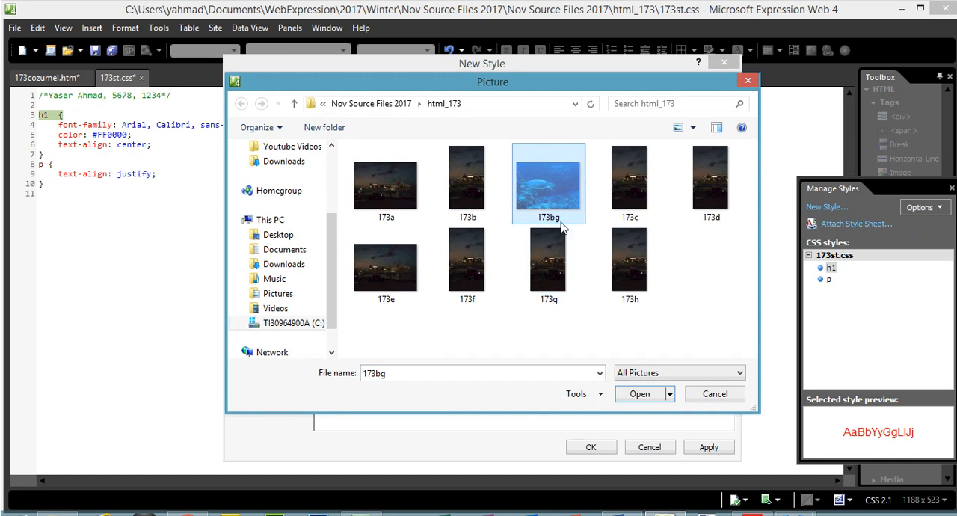
{"action": "left_click", "coordinate": [633, 394]}
- Recheck the tiling requirement in the PDF and set the body style's background-repeat to repeat in Expression Web 4
{"action": "left_click", "coordinate": [737, 515]}
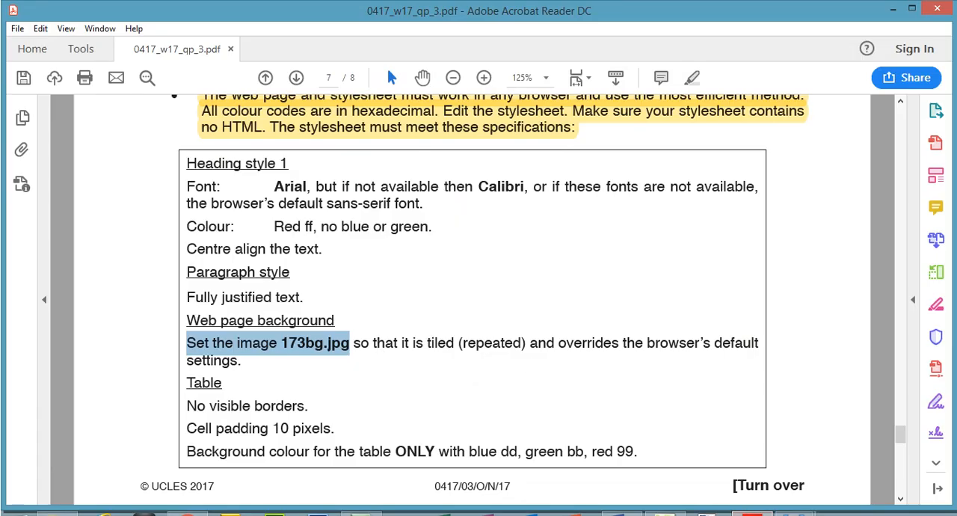
{"action": "left_click", "coordinate": [748, 515]}
{"action": "left_click", "coordinate": [458, 188]}
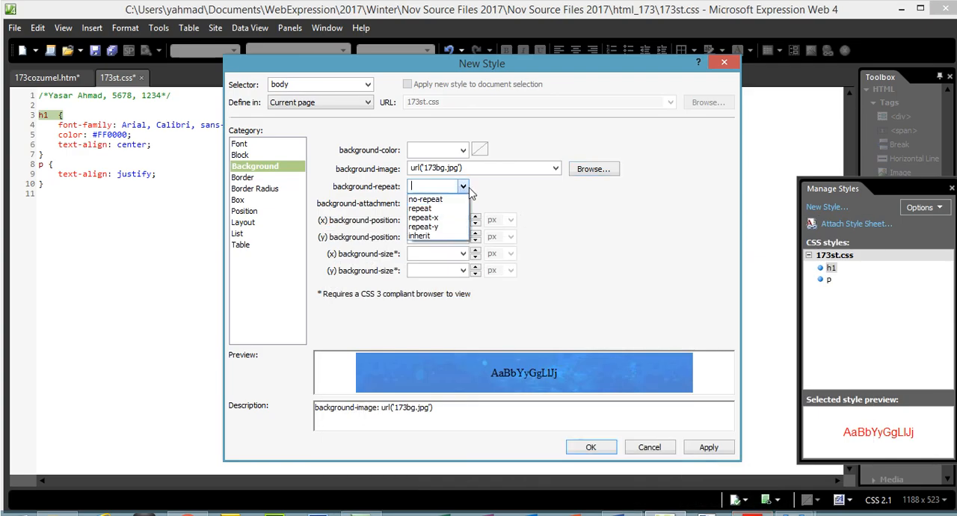
{"action": "left_click", "coordinate": [436, 216]}
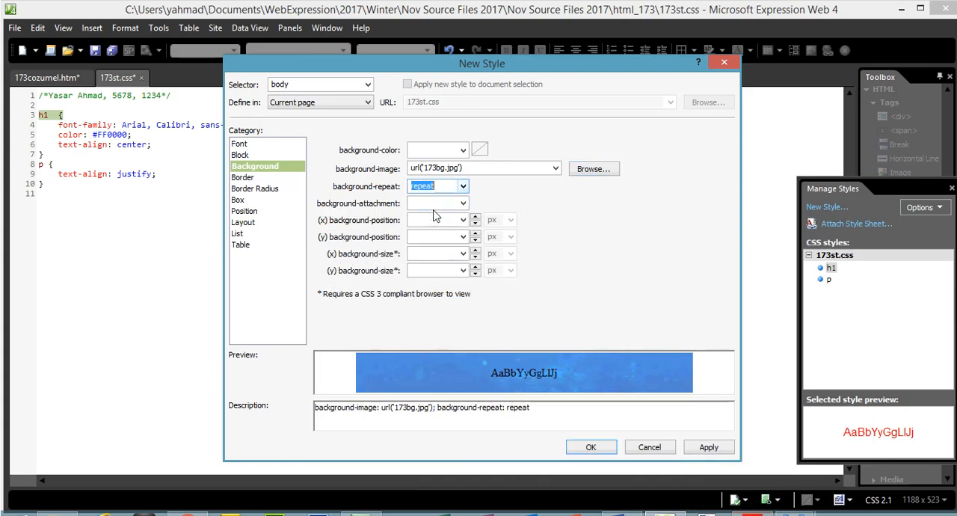
- Highlight the specifications from Heading style 1 through Web page background in the PDF and look up the Table border requirement
{"action": "left_click", "coordinate": [744, 511]}
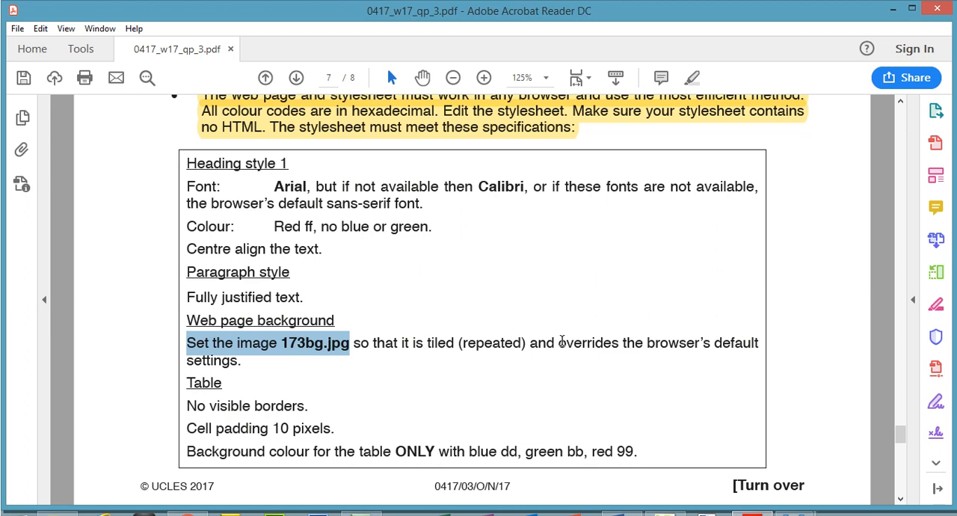
{"action": "left_click_drag", "start_coordinate": [241, 360], "coordinate": [189, 163]}
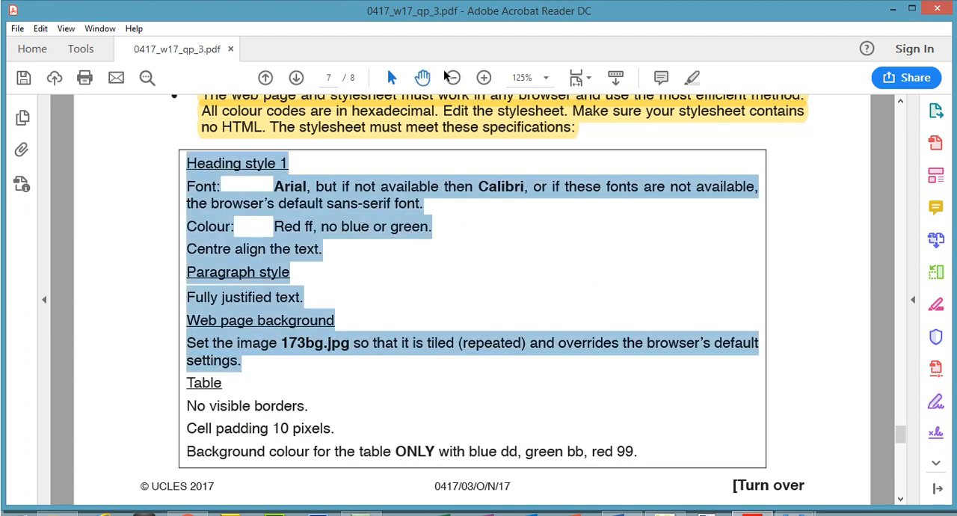
{"action": "left_click", "coordinate": [691, 77]}
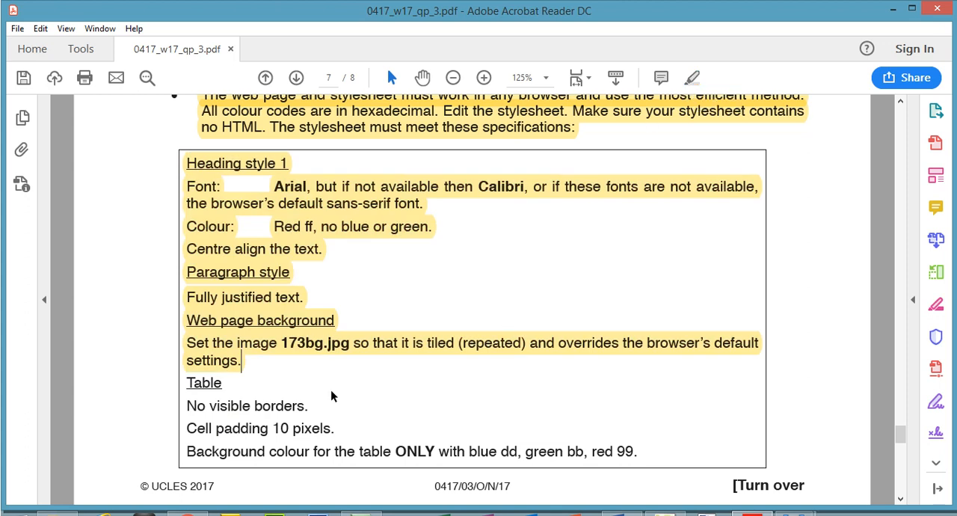
{"action": "left_click_drag", "start_coordinate": [187, 381], "coordinate": [258, 409]}
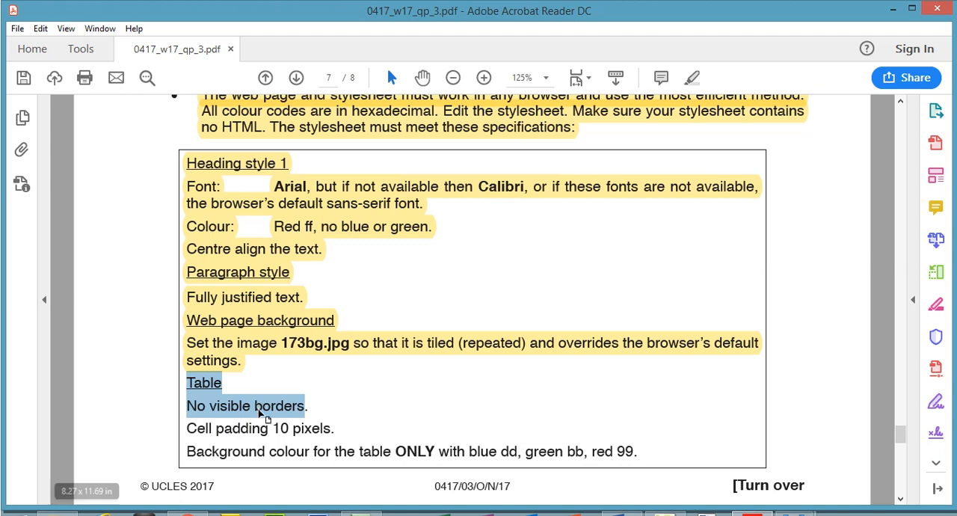
- Switch to Expression Web 4 and add the finished body style to 173st.css
{"action": "left_click", "coordinate": [704, 514]}
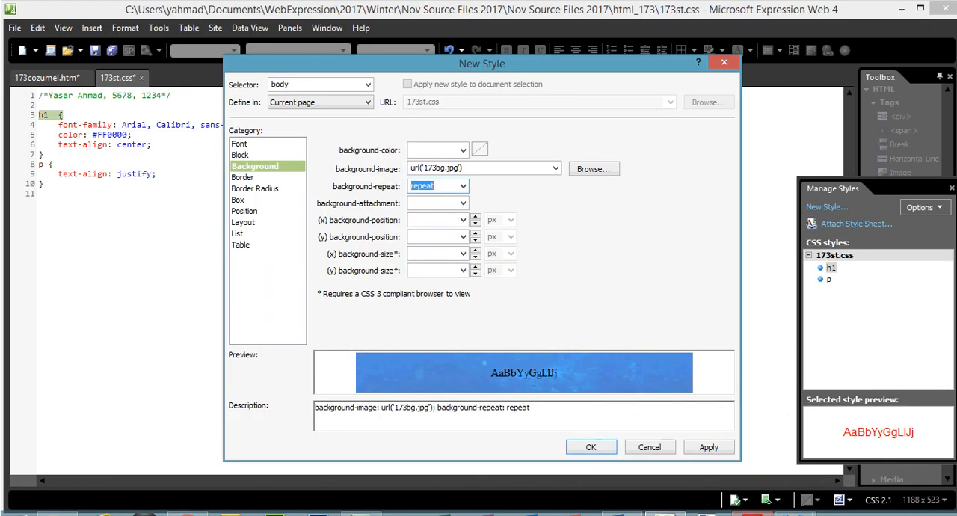
{"action": "left_click", "coordinate": [694, 447]}
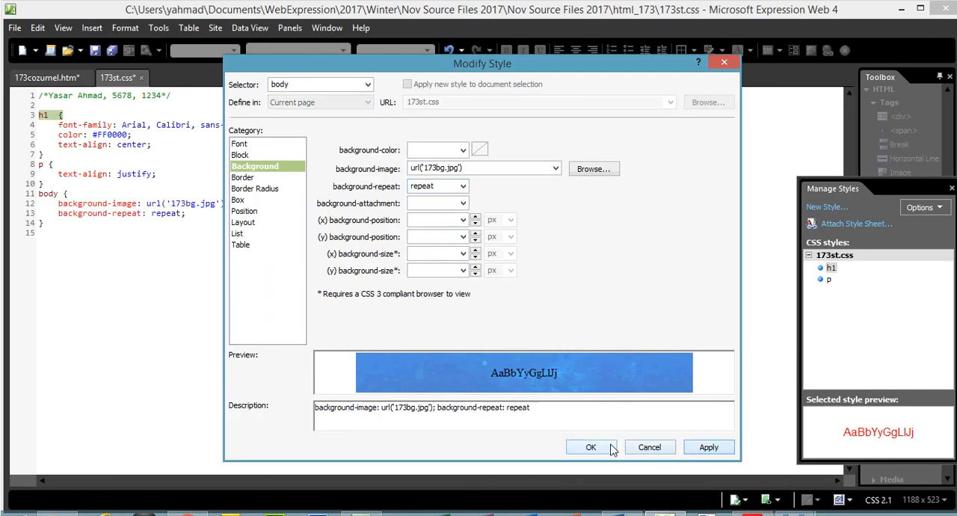
{"action": "left_click", "coordinate": [590, 447]}
- Add a new style to 173st.css with the selector table, td and a border-width of 0 px on all sides
{"action": "left_click", "coordinate": [827, 207]}
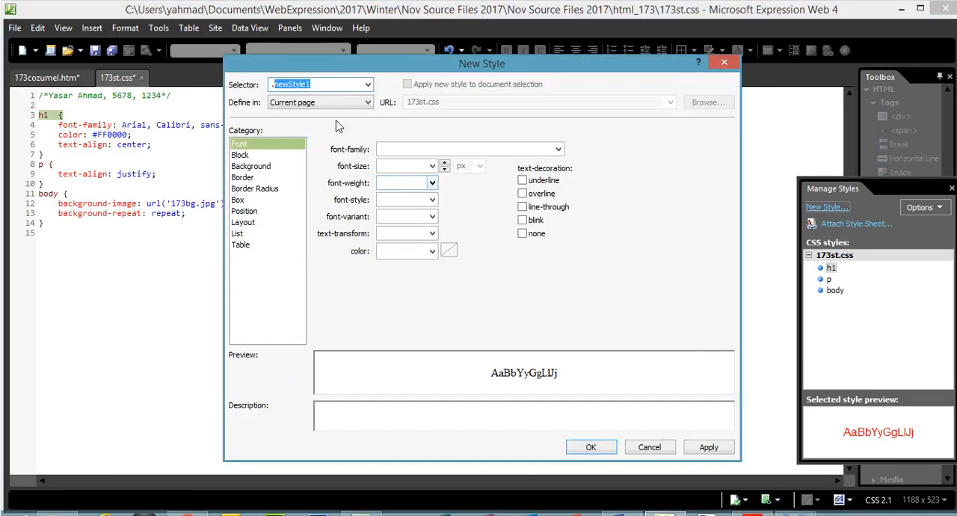
{"action": "type", "text": "table, td"}
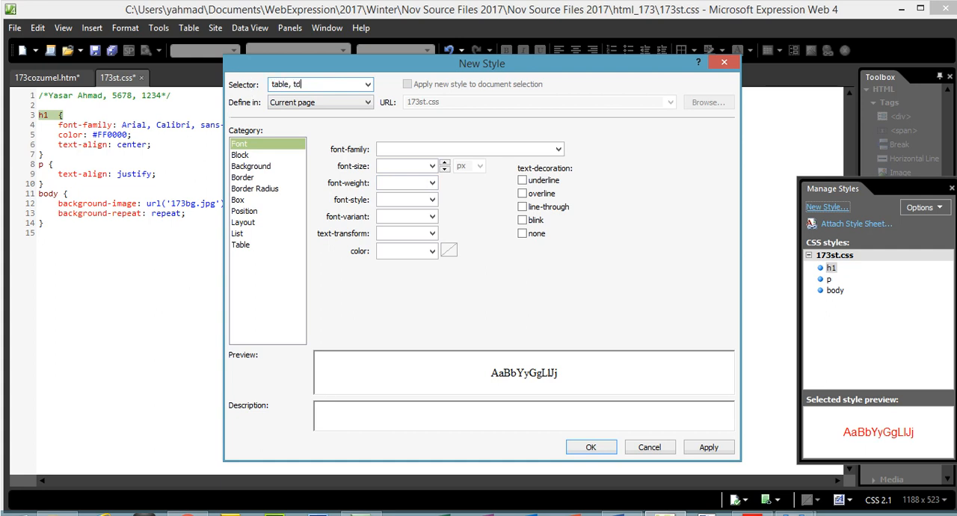
{"action": "left_click", "coordinate": [239, 179]}
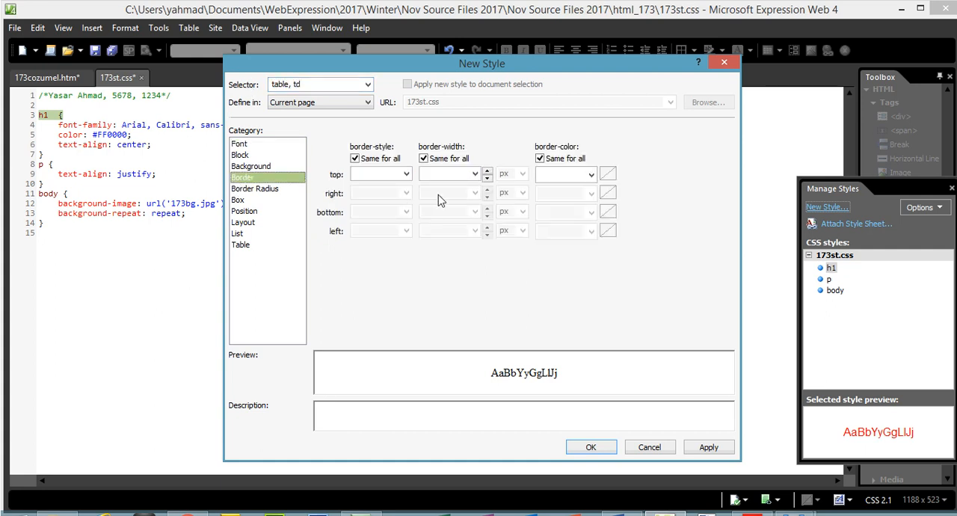
{"action": "left_click", "coordinate": [448, 173]}
{"action": "type", "text": "0"}
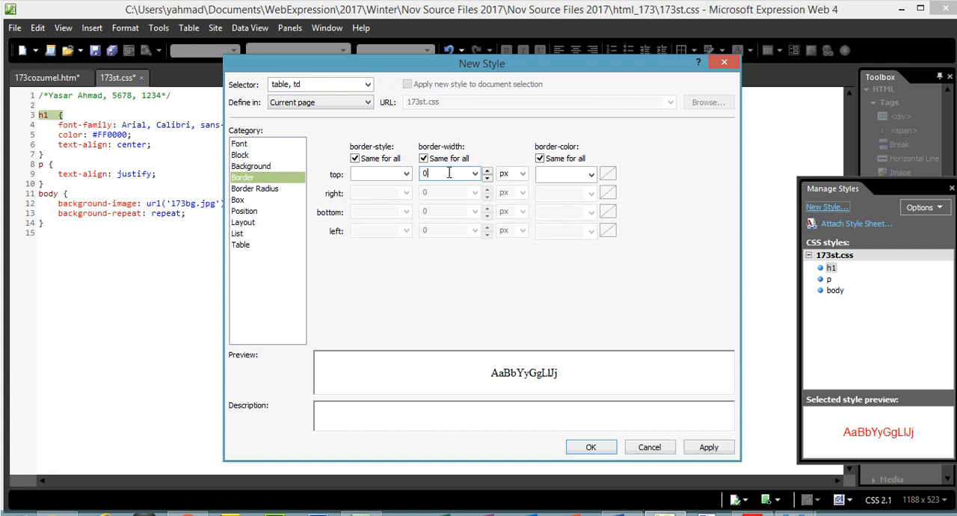
{"action": "left_click", "coordinate": [726, 448]}
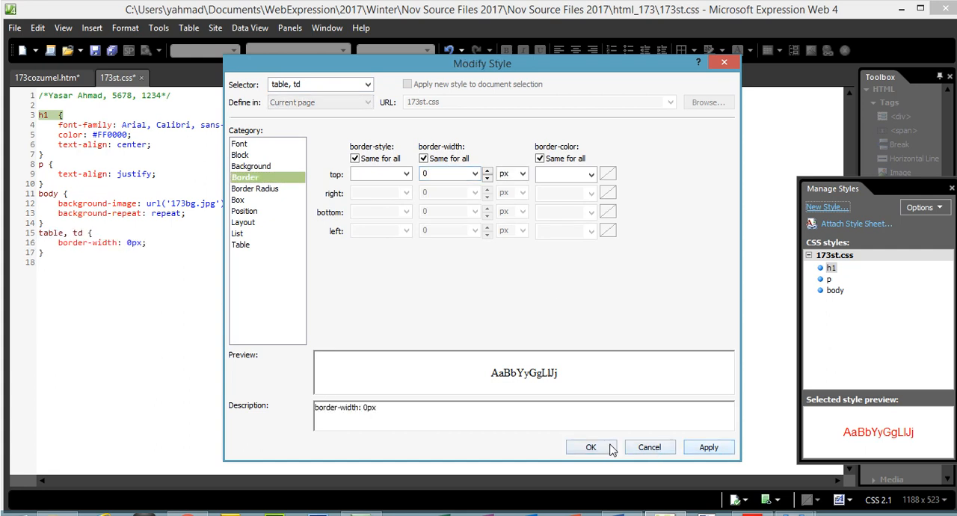
{"action": "left_click", "coordinate": [590, 448]}
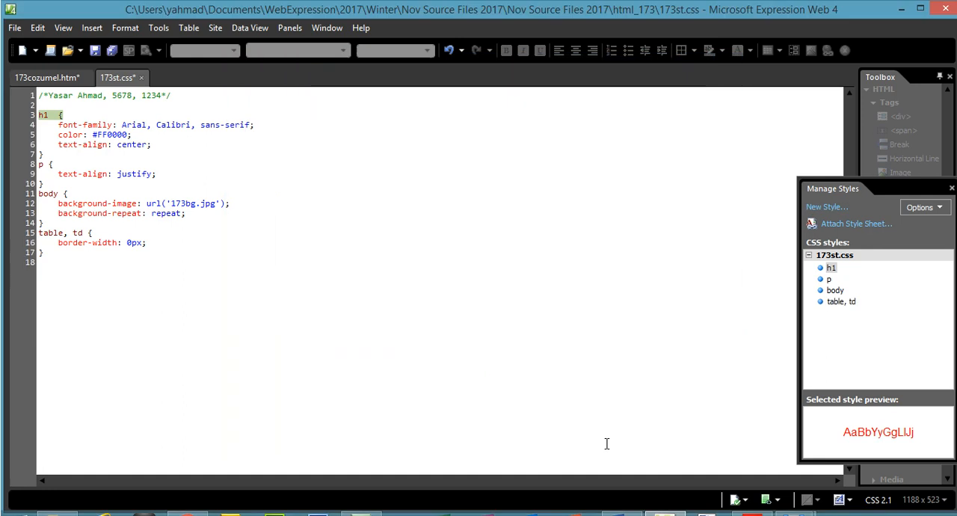
- Highlight the Table heading and its no visible borders requirement in the PDF, and look up the cell padding requirement
{"action": "left_click", "coordinate": [752, 511]}
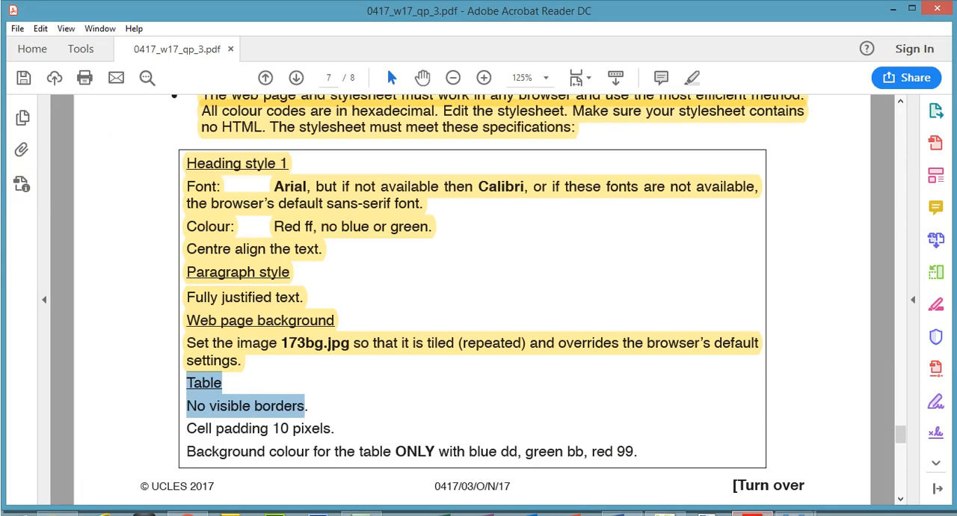
{"action": "left_click", "coordinate": [692, 78]}
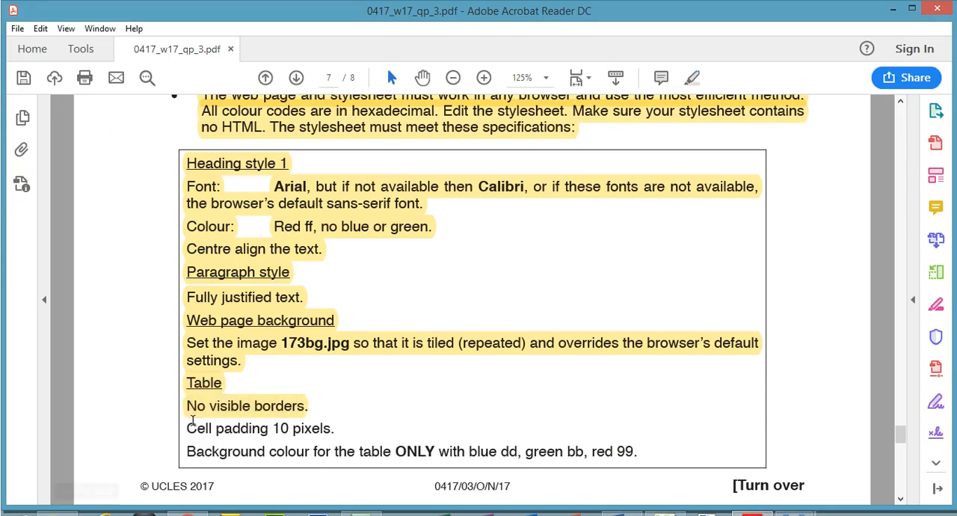
{"action": "left_click_drag", "start_coordinate": [189, 428], "coordinate": [298, 426]}
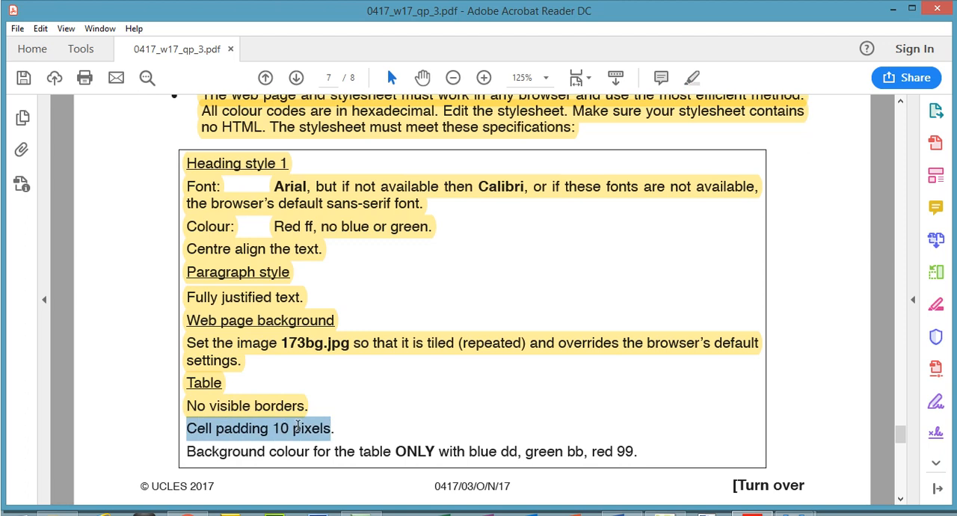
{"action": "left_click_drag", "start_coordinate": [298, 429], "coordinate": [344, 428]}
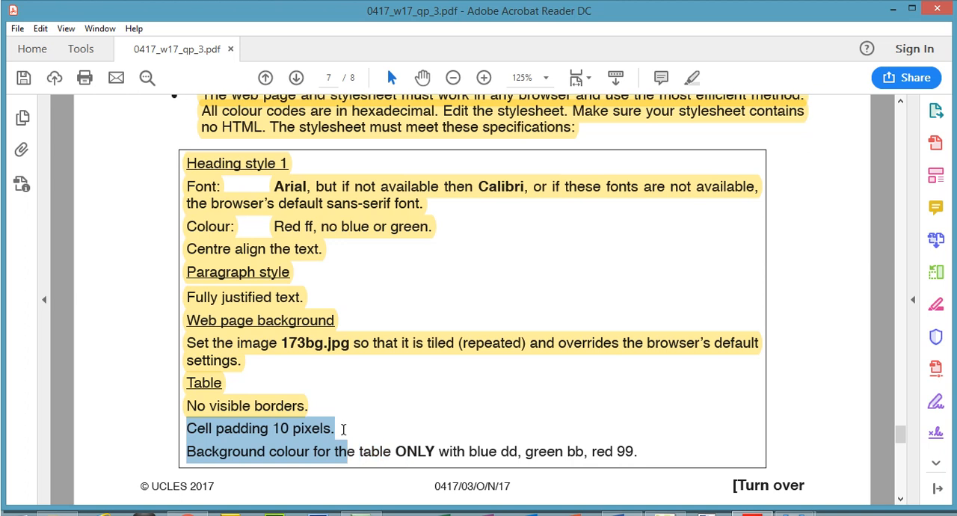
- Start a new style with the selector table in Expression Web 4 and set its padding to 10 px on all sides
{"action": "left_click", "coordinate": [754, 514]}
{"action": "left_click", "coordinate": [839, 210]}
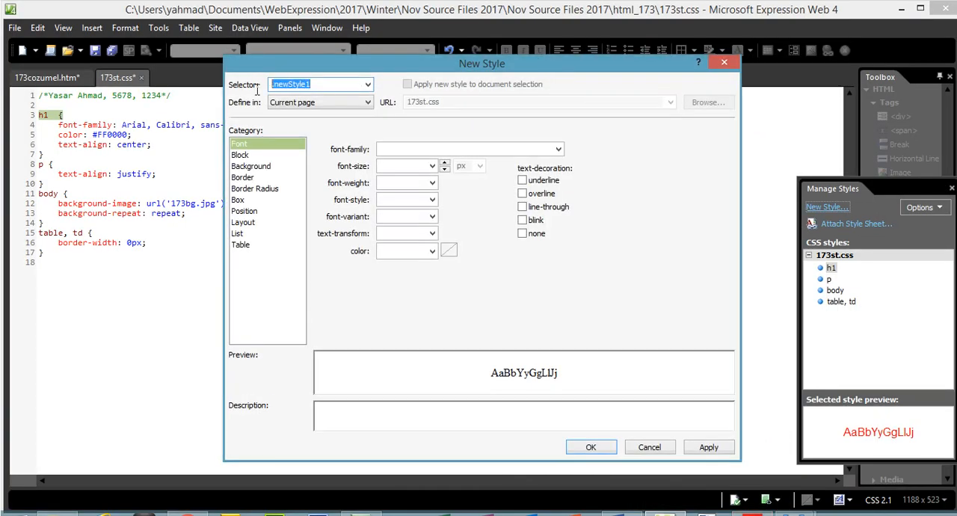
{"action": "type", "text": "table"}
{"action": "left_click", "coordinate": [251, 207]}
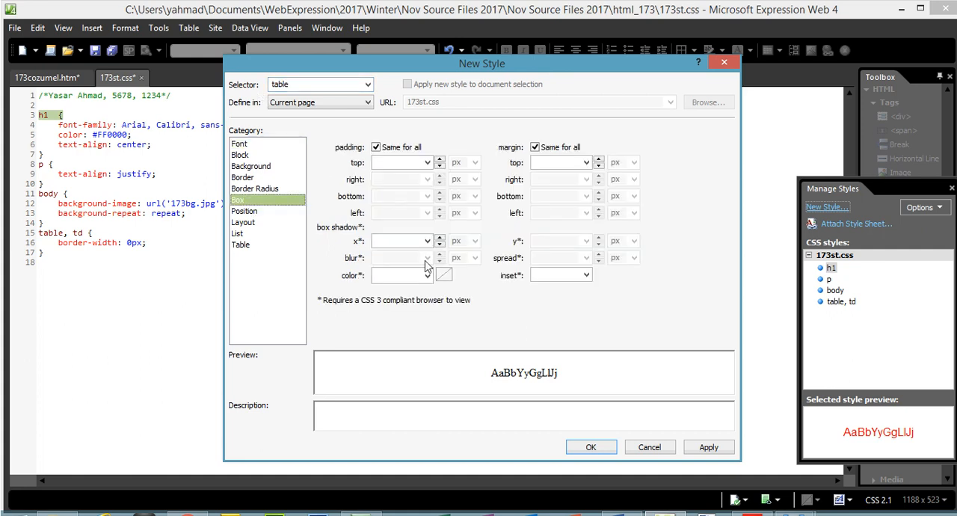
{"action": "left_click", "coordinate": [751, 513]}
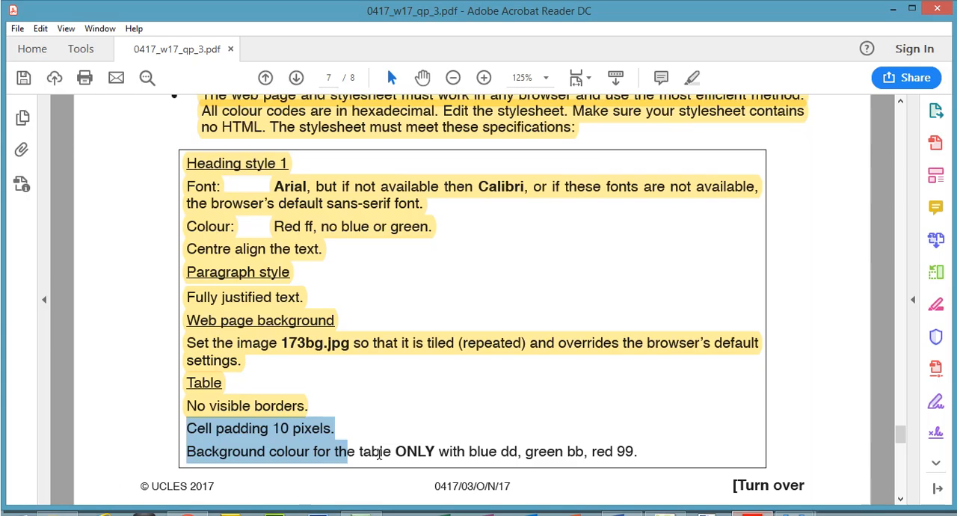
{"action": "left_click", "coordinate": [751, 513]}
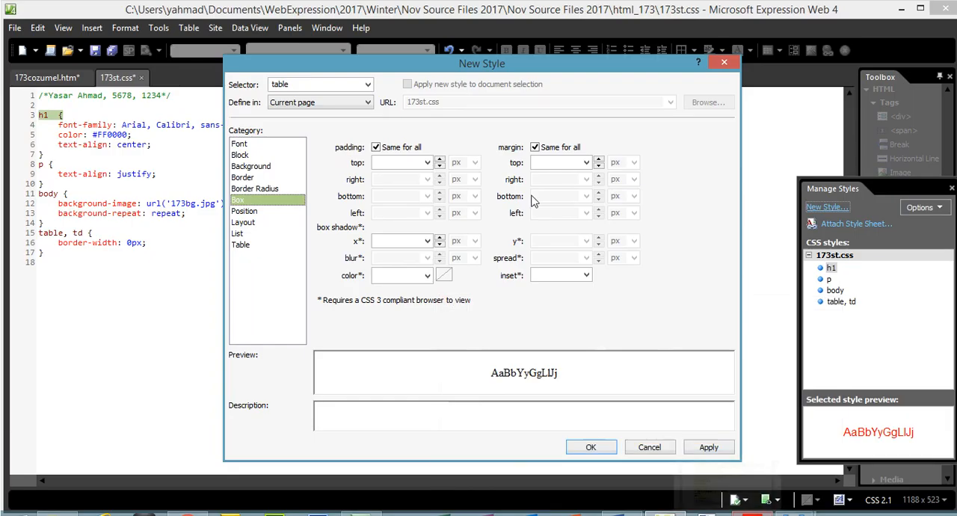
{"action": "left_click", "coordinate": [398, 160]}
{"action": "type", "text": "10"}
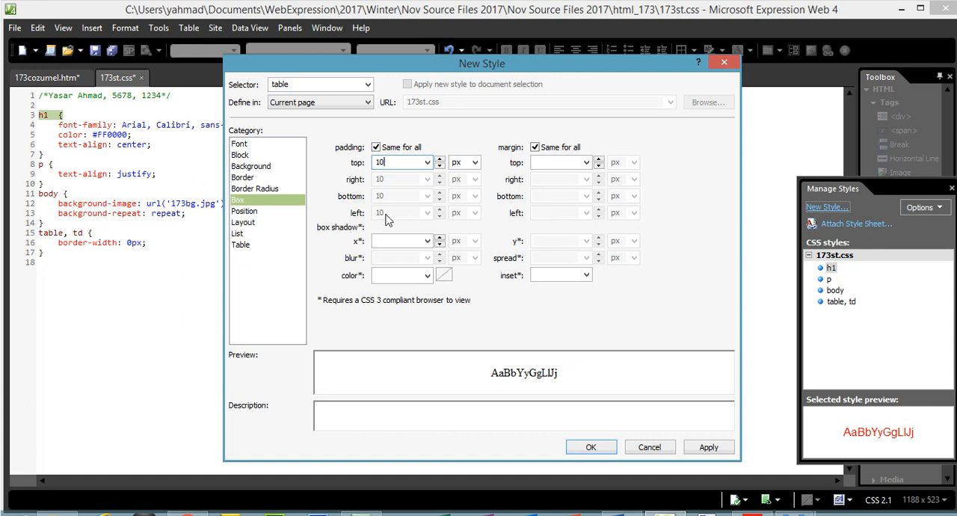
- Look up the red component of the table background colour in the PDF and start the table style's background-color with #99
{"action": "left_click", "coordinate": [735, 512]}
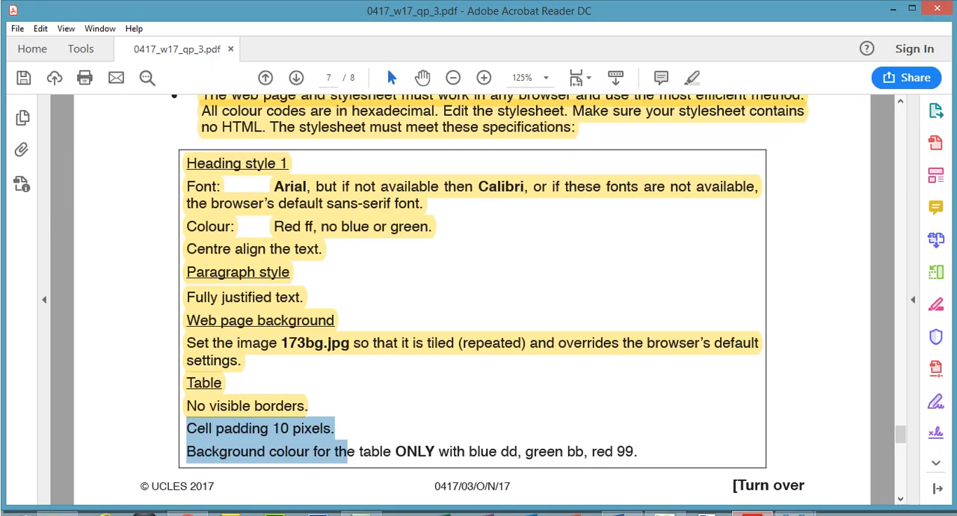
{"action": "left_click", "coordinate": [738, 513]}
{"action": "left_click", "coordinate": [283, 170]}
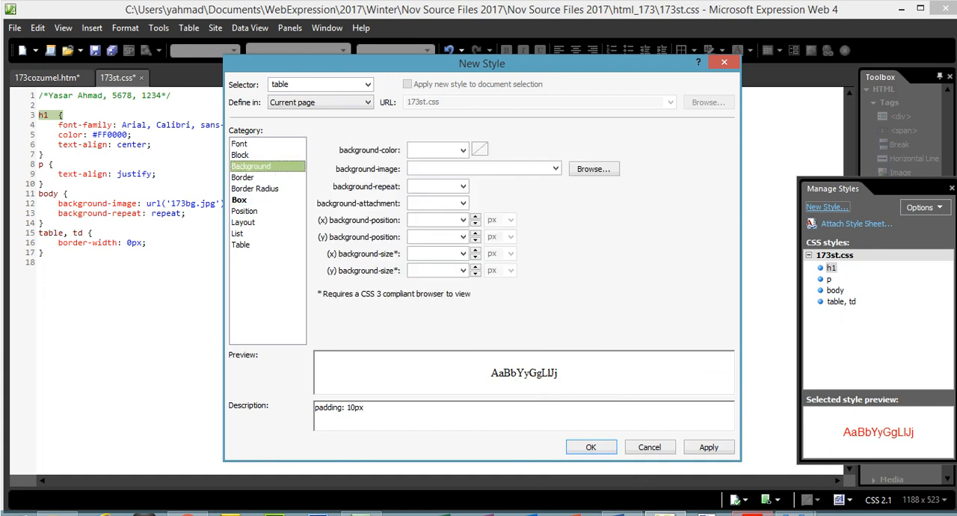
{"action": "key", "text": "alt+Tab"}
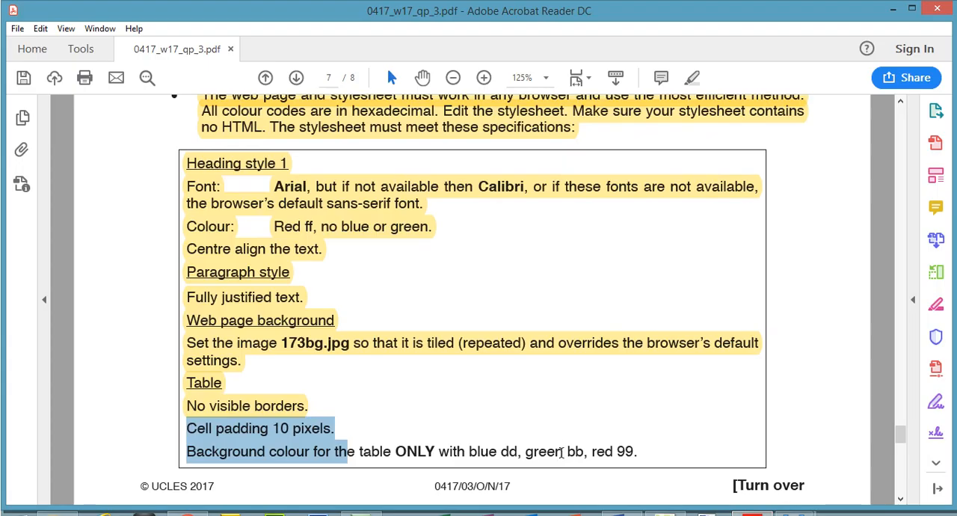
{"action": "left_click_drag", "start_coordinate": [591, 451], "coordinate": [634, 458]}
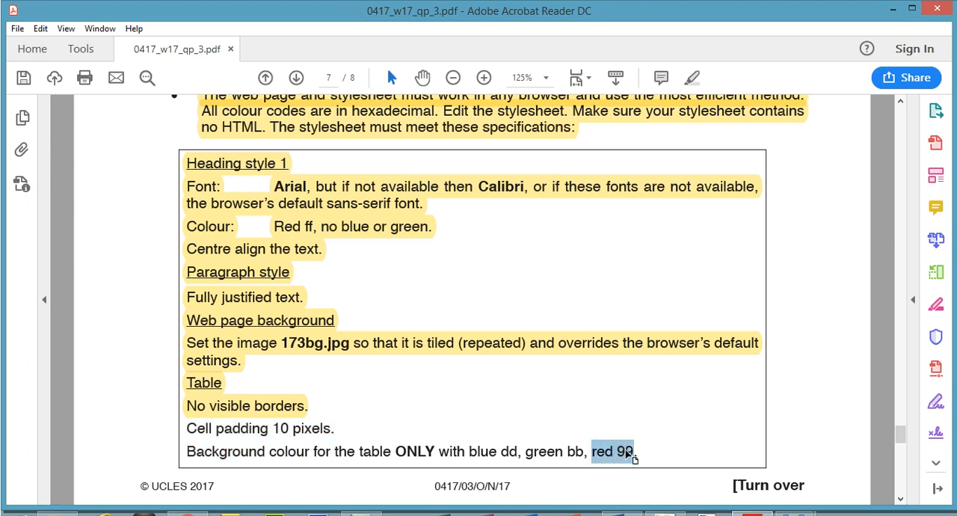
{"action": "key", "text": "alt+Tab"}
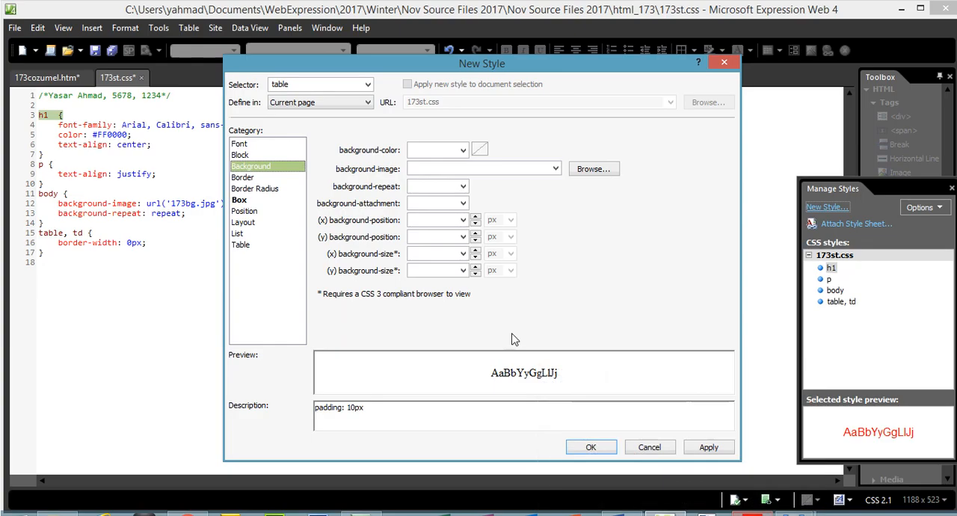
{"action": "left_click", "coordinate": [462, 150]}
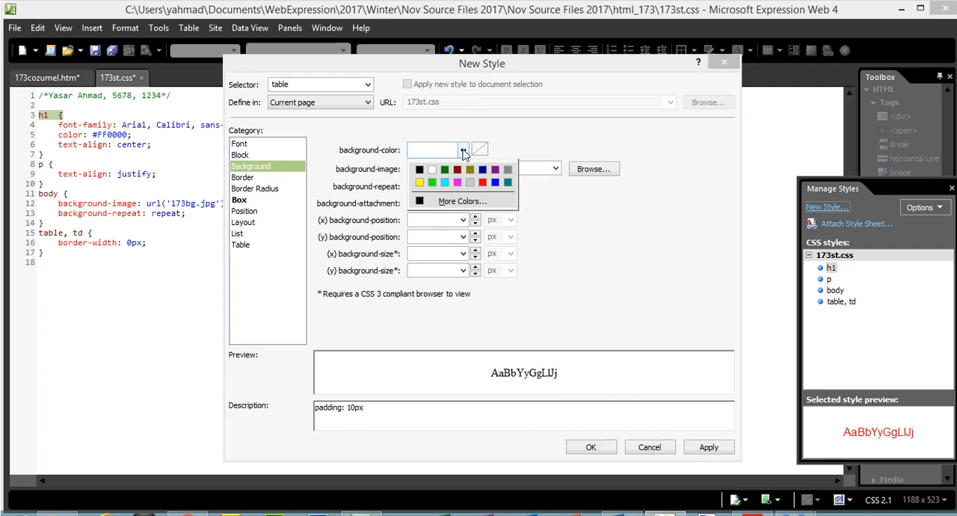
{"action": "left_click", "coordinate": [425, 168]}
{"action": "left_click_drag", "start_coordinate": [443, 150], "coordinate": [420, 150]}
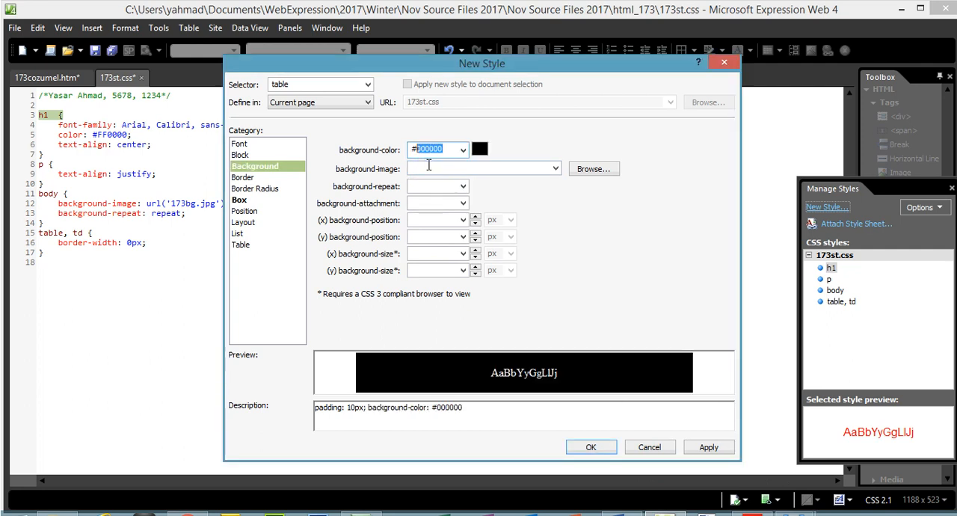
{"action": "type", "text": "99"}
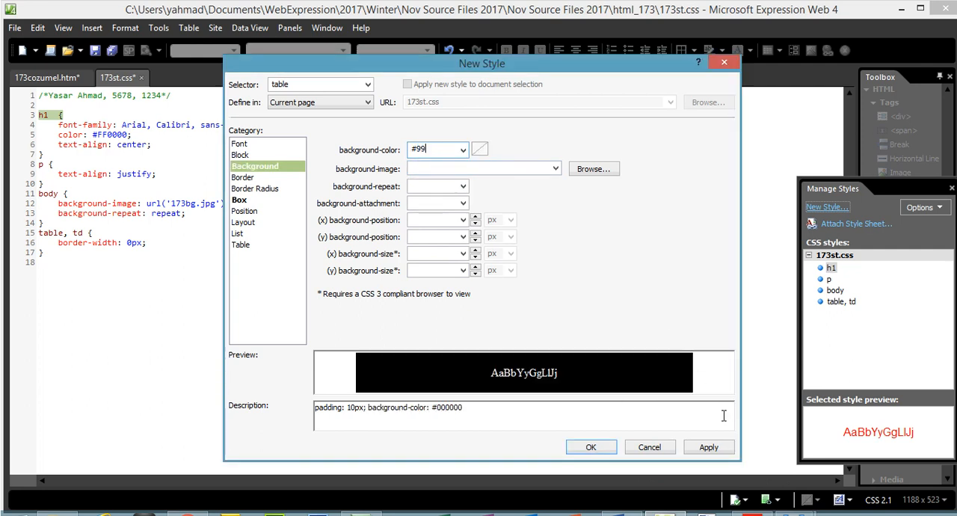
- Look up the green component in the PDF and extend the table style's background-color to #99bb
{"action": "left_click", "coordinate": [750, 512]}
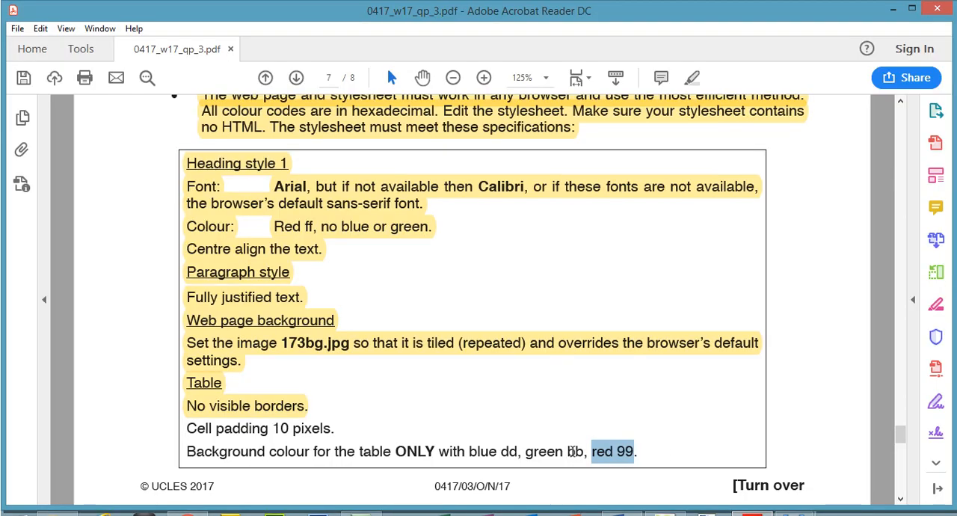
{"action": "double_click", "coordinate": [576, 452]}
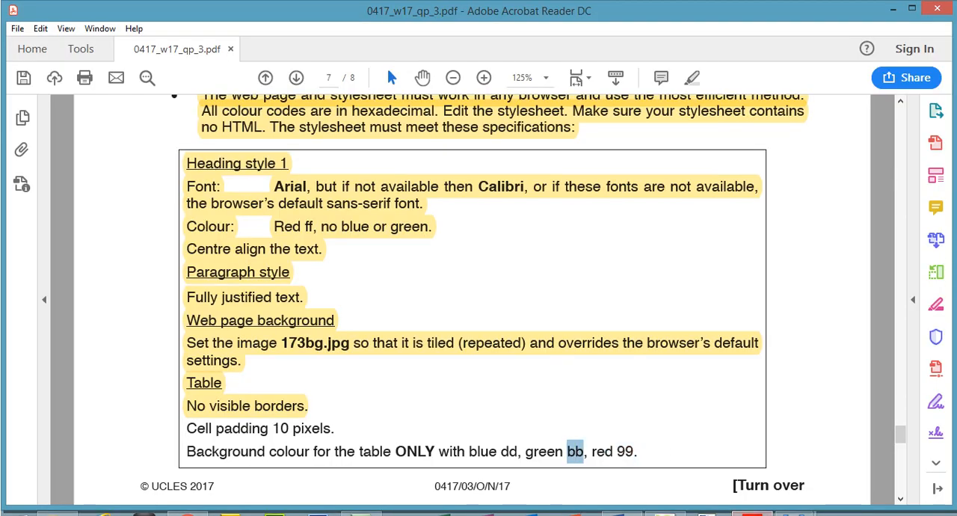
{"action": "left_click", "coordinate": [747, 511]}
{"action": "left_click", "coordinate": [445, 148]}
{"action": "type", "text": "bb"}
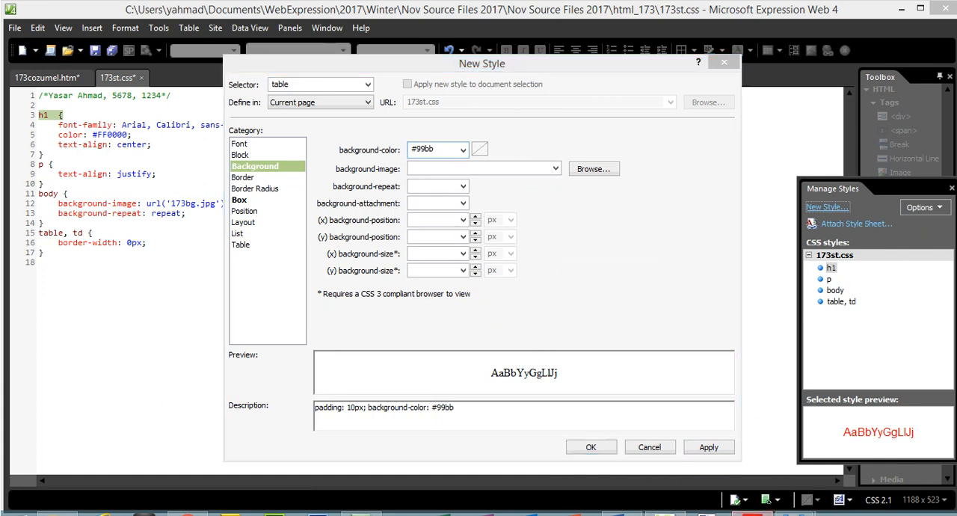
- Look up the blue component in the PDF, complete the background-color as #99bbdd, and add the table style to 173st.css
{"action": "left_click", "coordinate": [751, 510]}
{"action": "double_click", "coordinate": [511, 452]}
{"action": "key", "text": "alt+Tab"}
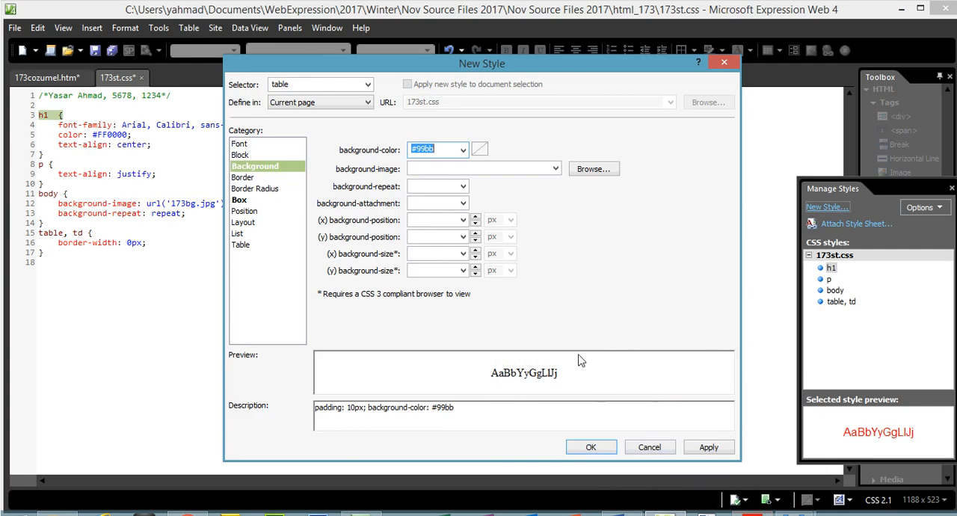
{"action": "left_click", "coordinate": [441, 148]}
{"action": "type", "text": "dd"}
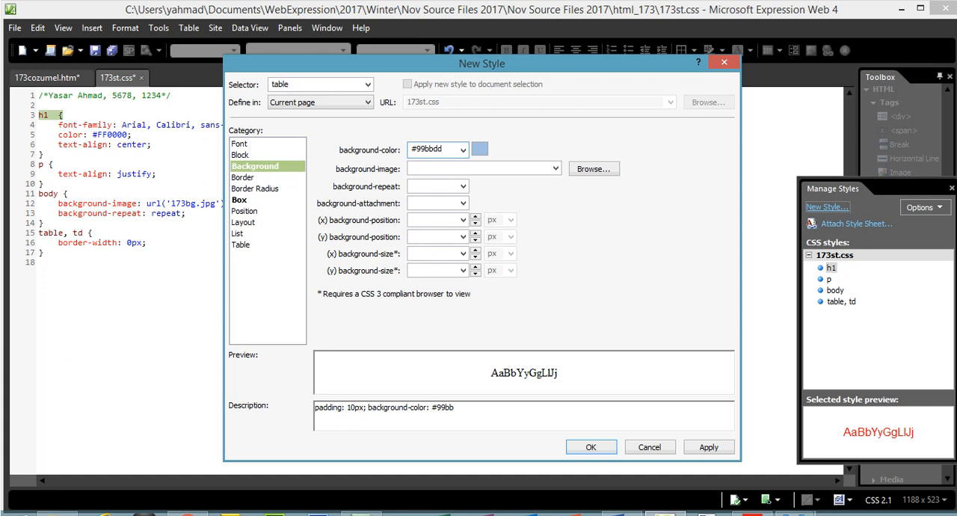
{"action": "left_click", "coordinate": [709, 446]}
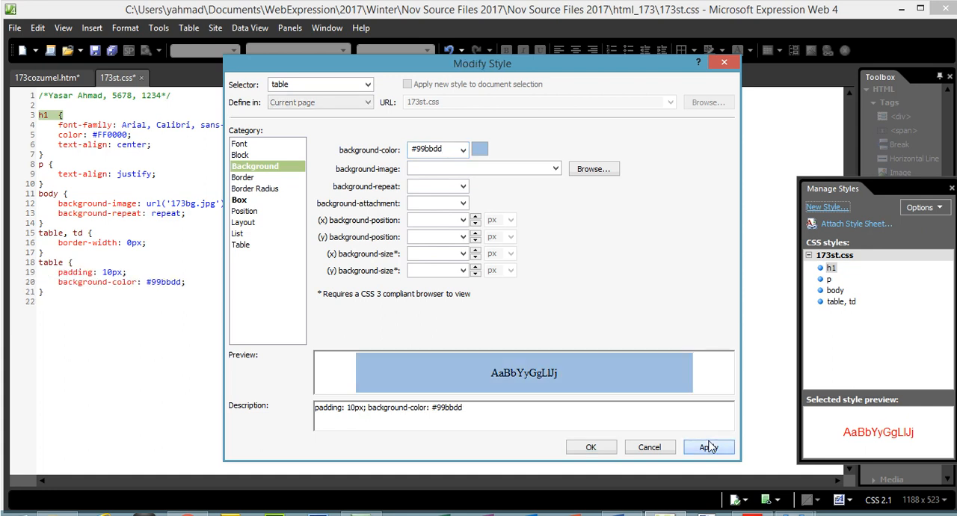
{"action": "left_click", "coordinate": [591, 448]}
- Highlight the cell padding and table background colour requirements in the PDF, and review the table, td rule in Expression Web 4
{"action": "key", "text": "alt+Tab"}
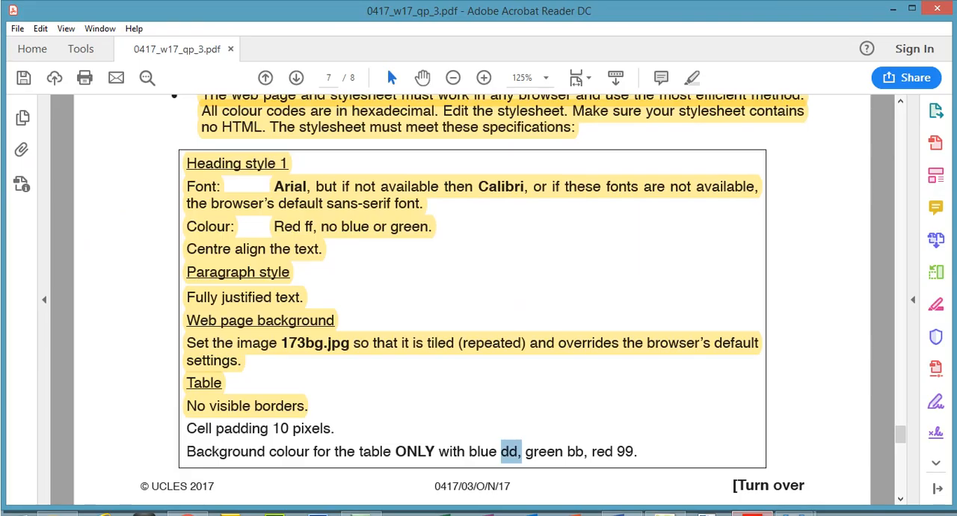
{"action": "mouse_move", "coordinate": [643, 451]}
{"action": "left_mouse_down"}
{"action": "mouse_move", "coordinate": [242, 447]}
{"action": "mouse_move", "coordinate": [193, 427]}
{"action": "left_mouse_up"}
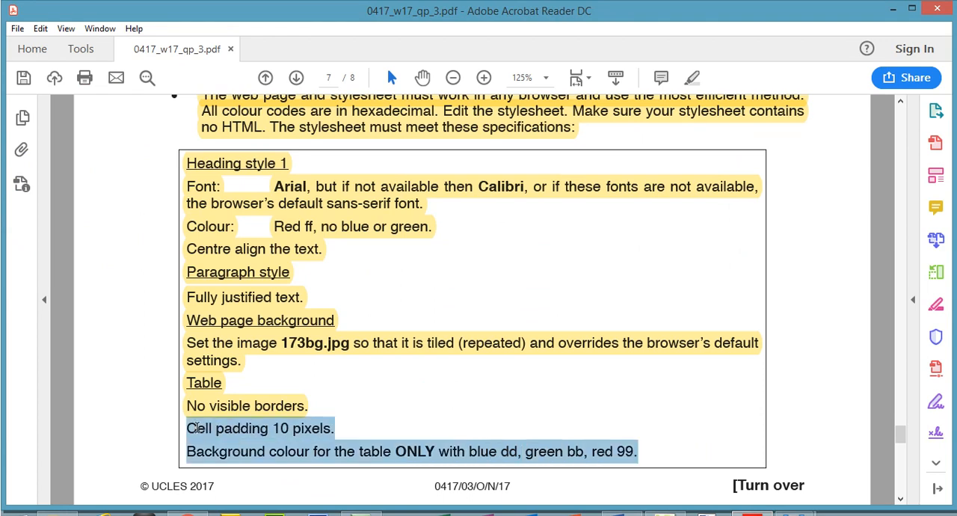
{"action": "left_click", "coordinate": [692, 77]}
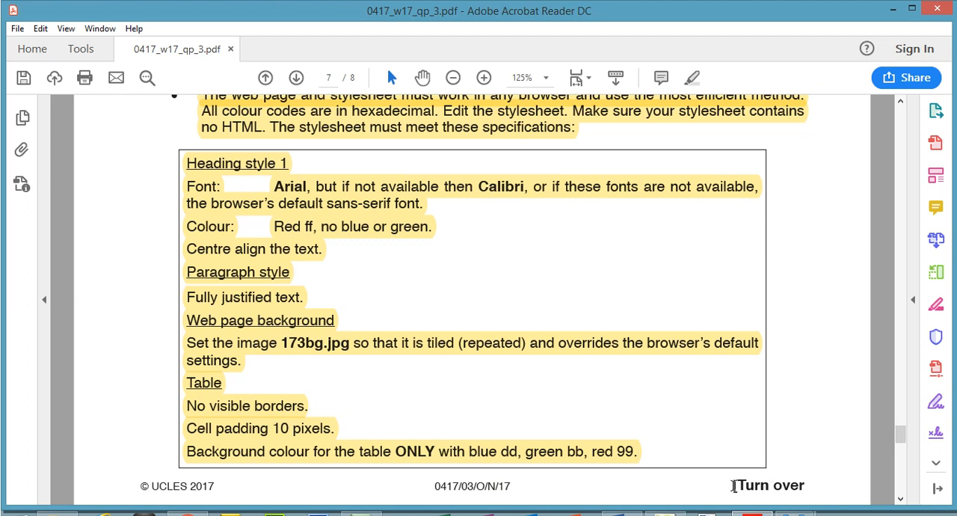
{"action": "left_click", "coordinate": [665, 514]}
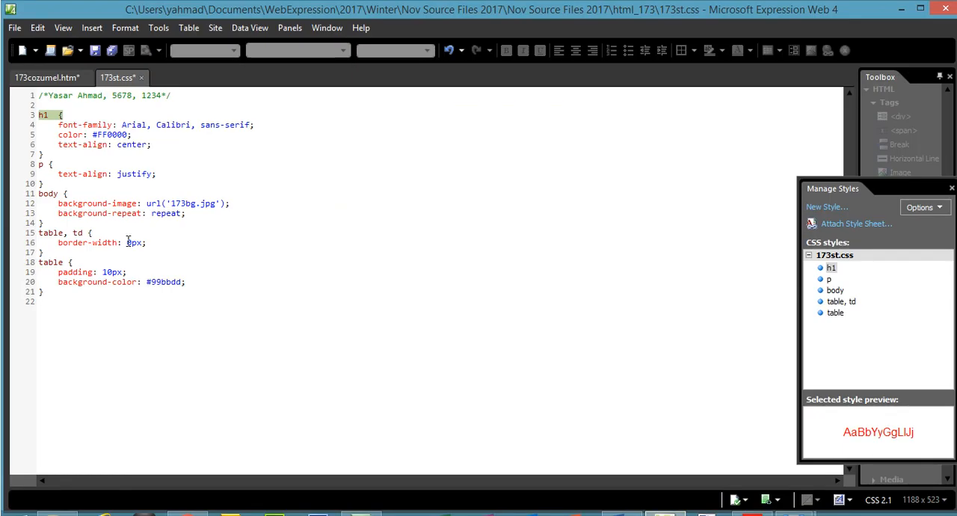
{"action": "left_click_drag", "start_coordinate": [40, 232], "coordinate": [130, 243]}
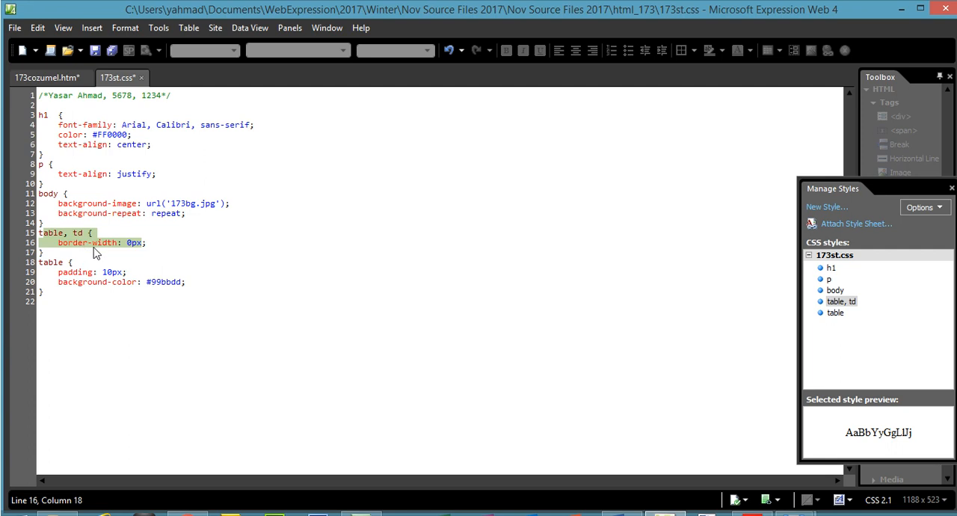
- Switch to the exam PDF and highlight the instruction to save the stylesheet in the html_173 folder
{"action": "left_click", "coordinate": [752, 514]}
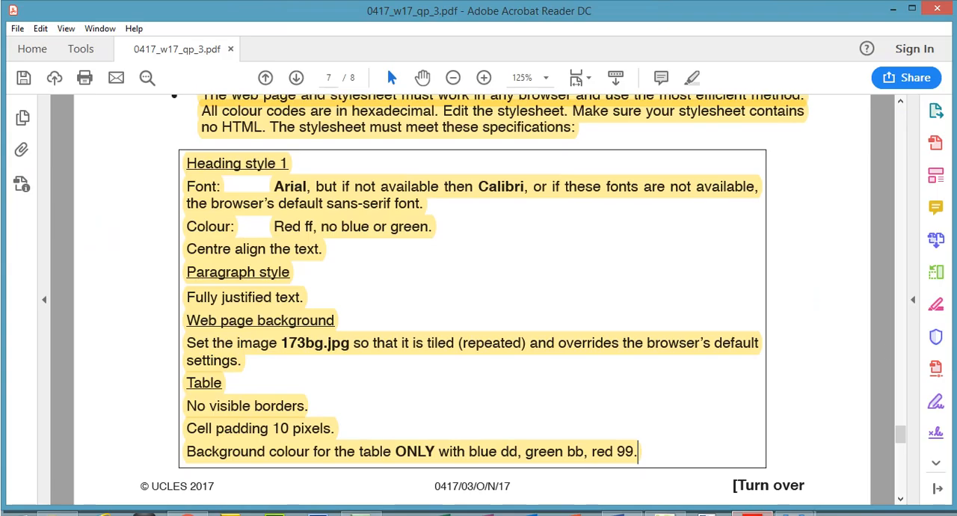
{"action": "left_click_drag", "start_coordinate": [903, 434], "coordinate": [904, 455]}
{"action": "left_click_drag", "start_coordinate": [206, 111], "coordinate": [457, 112]}
{"action": "left_click", "coordinate": [692, 77]}
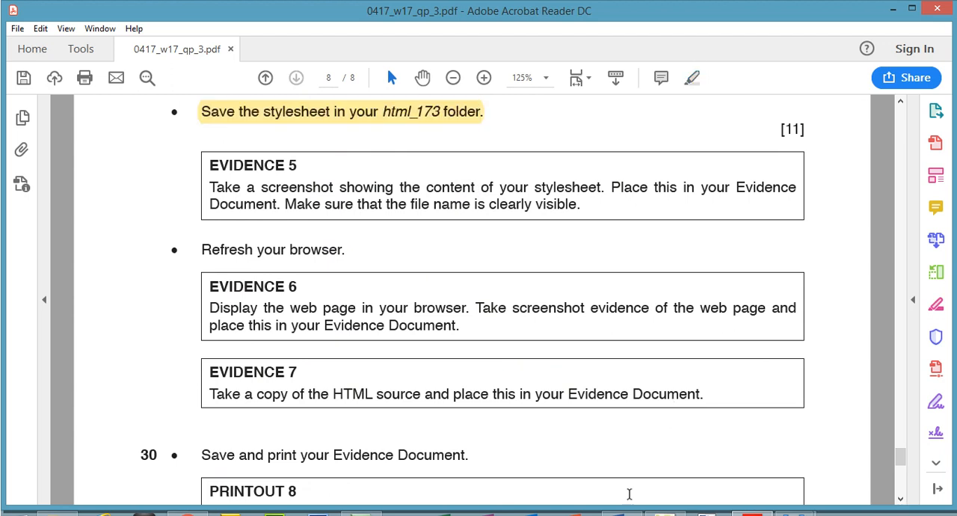
- Switch to Expression Web 4 and save the 173st.css stylesheet
{"action": "left_click", "coordinate": [666, 513]}
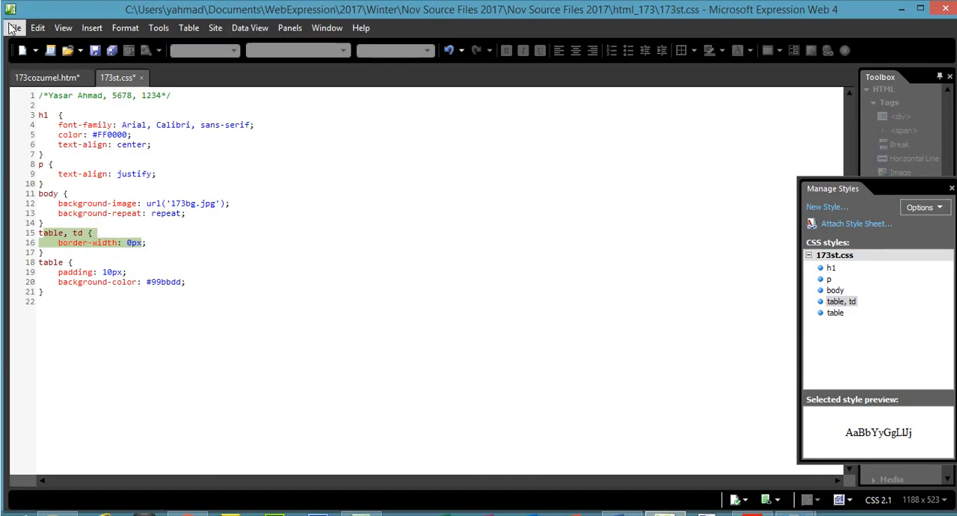
{"action": "left_click", "coordinate": [13, 27]}
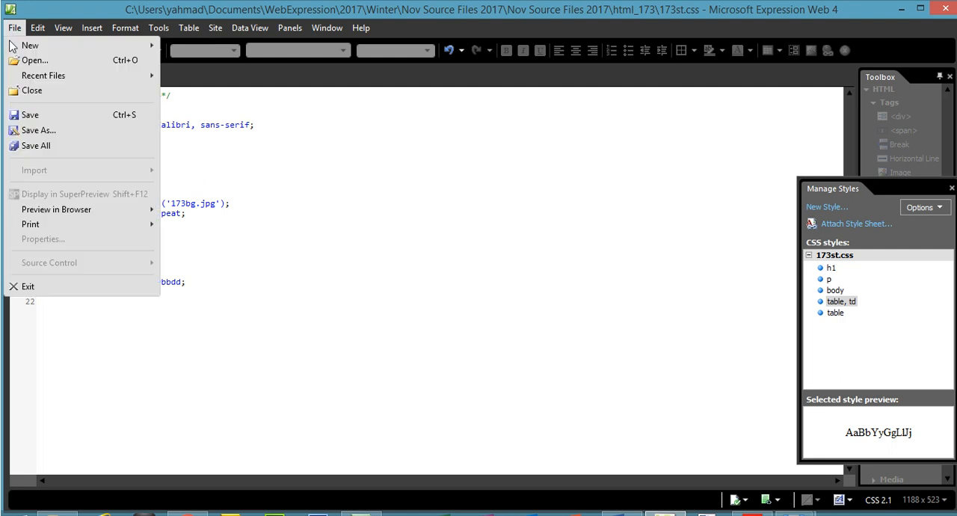
{"action": "left_click", "coordinate": [32, 118]}
{"action": "left_click", "coordinate": [270, 335]}
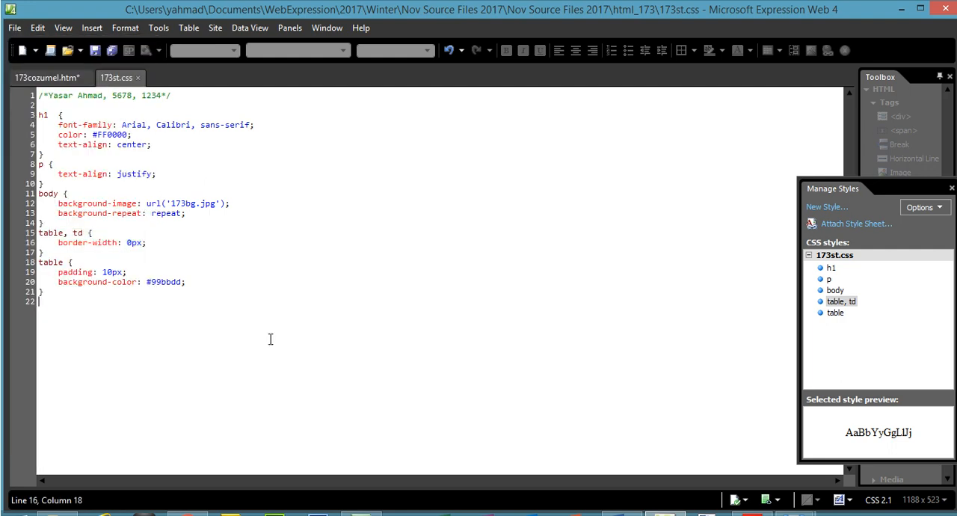
- Switch to the exam PDF and highlight the complete Evidence 5 instruction
{"action": "left_click", "coordinate": [751, 514]}
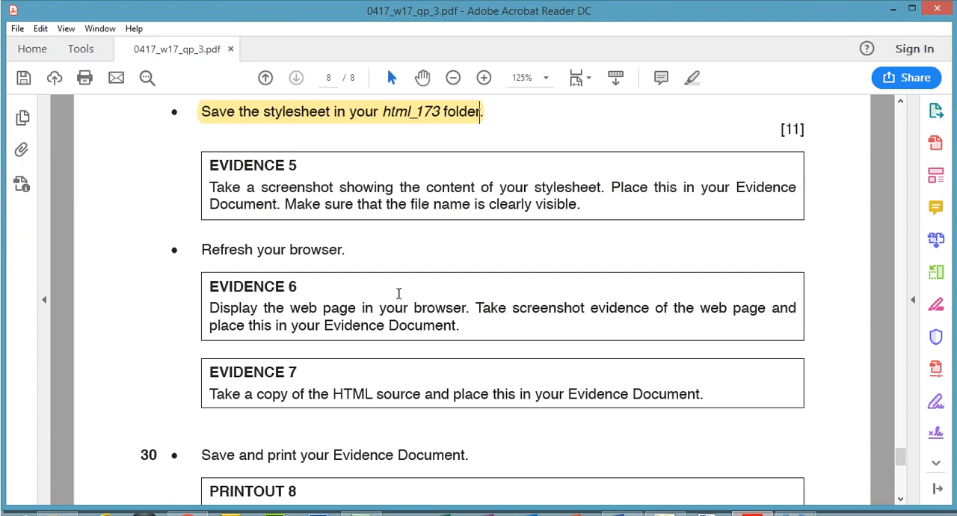
{"action": "left_click_drag", "start_coordinate": [214, 165], "coordinate": [573, 213]}
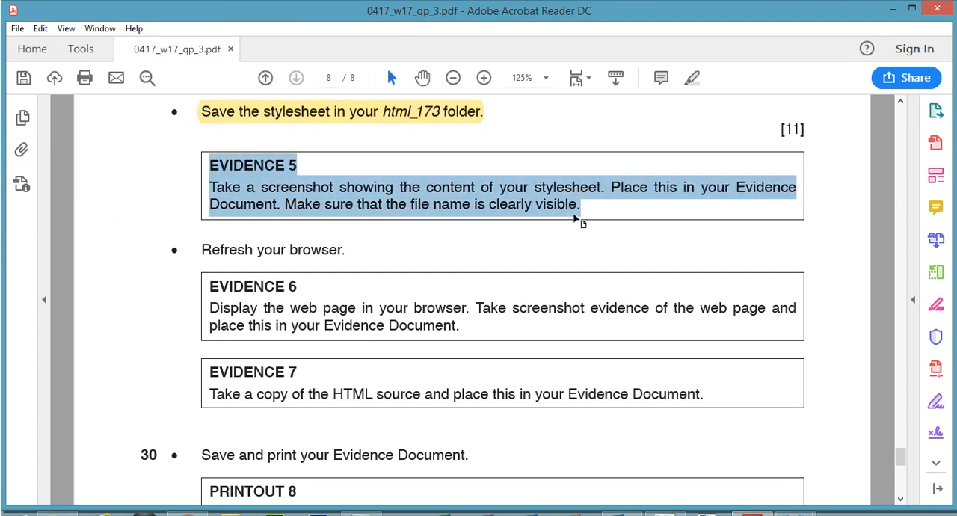
{"action": "left_click", "coordinate": [693, 78]}
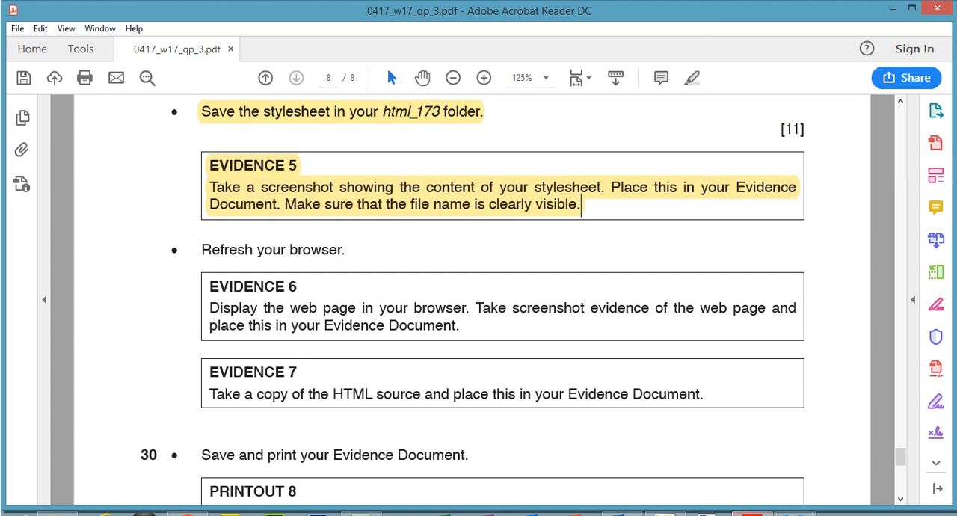
- Capture a screenshot of 173st.css in Expression Web 4 and paste it under Evidence 5 in the Word document 173evidence1234
{"action": "key", "text": "alt+Tab"}
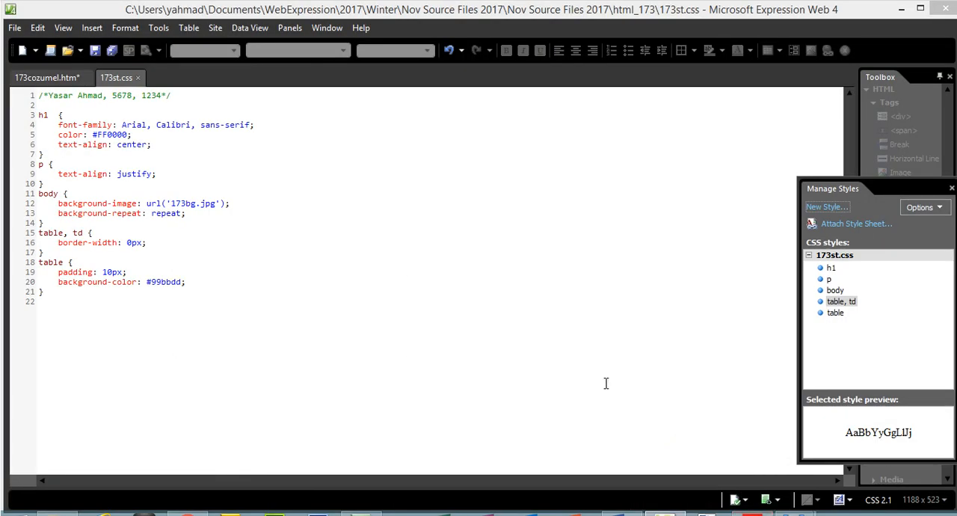
{"action": "left_click", "coordinate": [621, 514]}
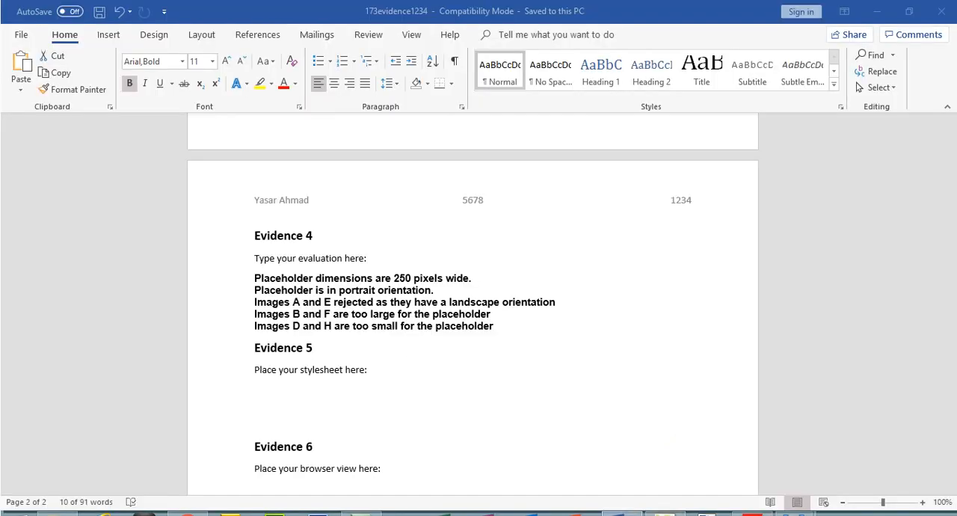
{"action": "left_click", "coordinate": [621, 514]}
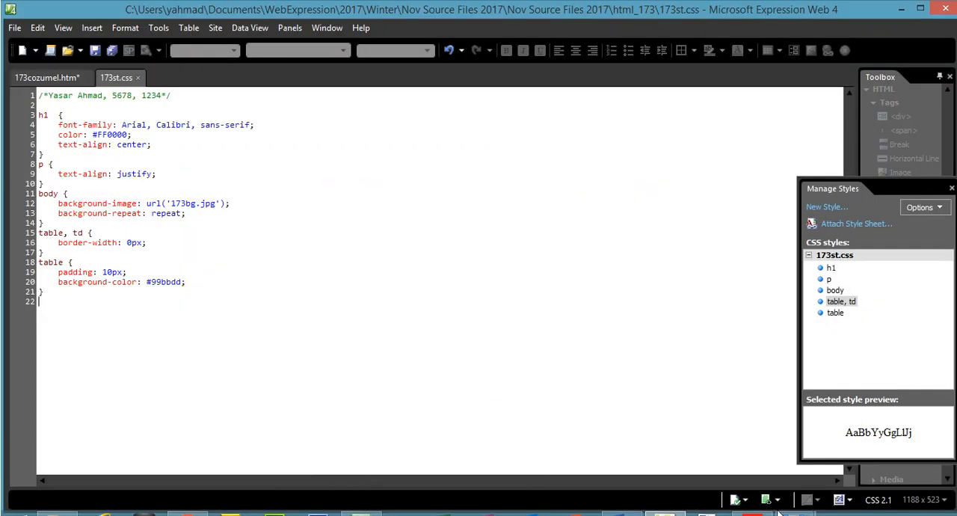
{"action": "left_click", "coordinate": [754, 514]}
{"action": "left_click", "coordinate": [753, 513]}
{"action": "mouse_move", "coordinate": [623, 514]}
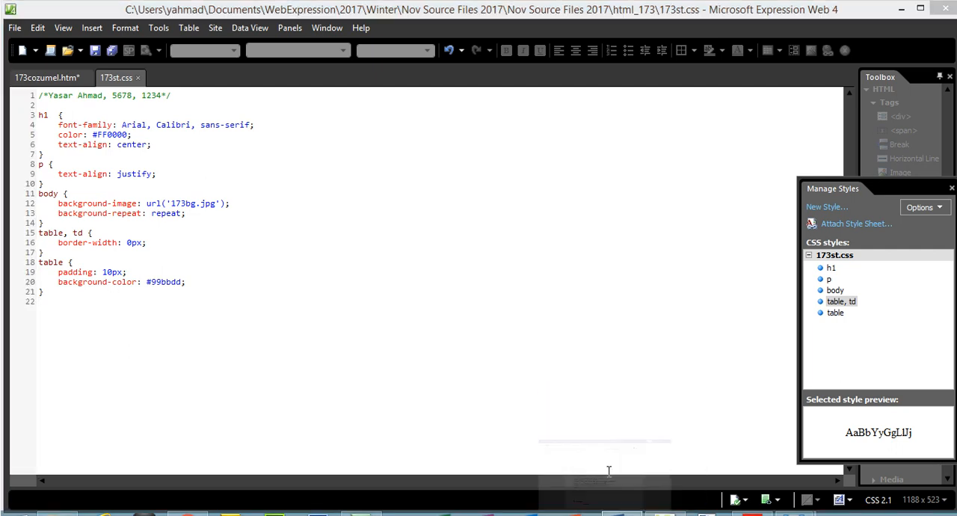
{"action": "left_click", "coordinate": [641, 449]}
{"action": "left_click", "coordinate": [303, 403]}
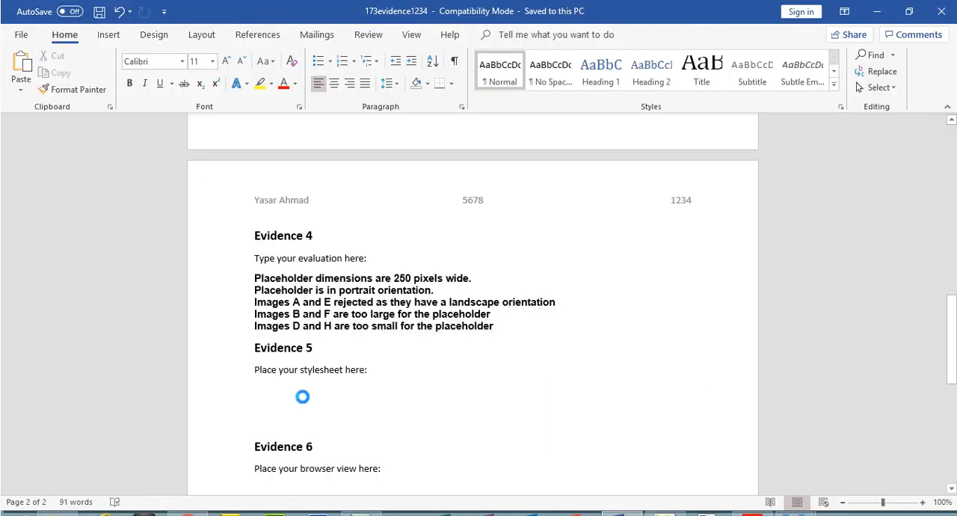
{"action": "key", "text": "ctrl+v"}
- Crop the Evidence 5 screenshot to the file tabs and stylesheet code, and enlarge it to about 11.56 cm wide
{"action": "double_click", "coordinate": [303, 400]}
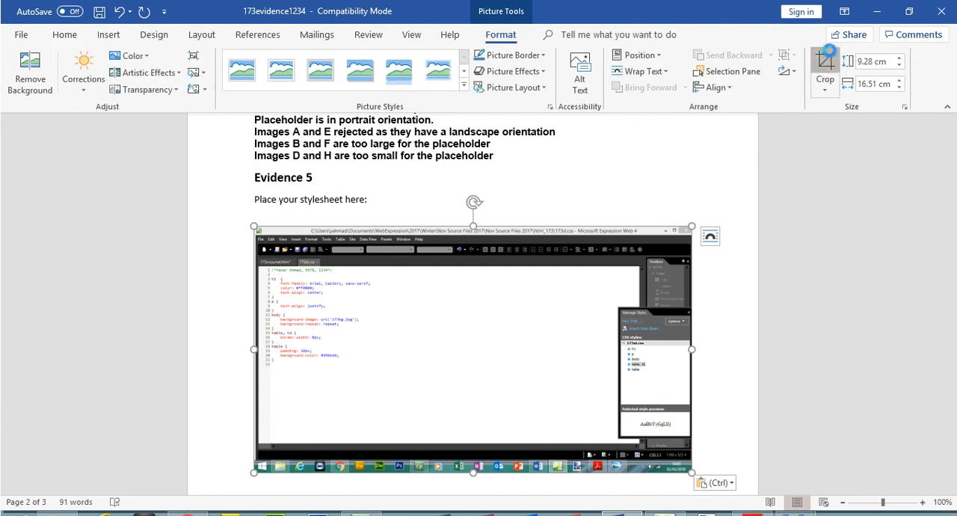
{"action": "left_click", "coordinate": [825, 71]}
{"action": "left_click_drag", "start_coordinate": [687, 468], "coordinate": [379, 370]}
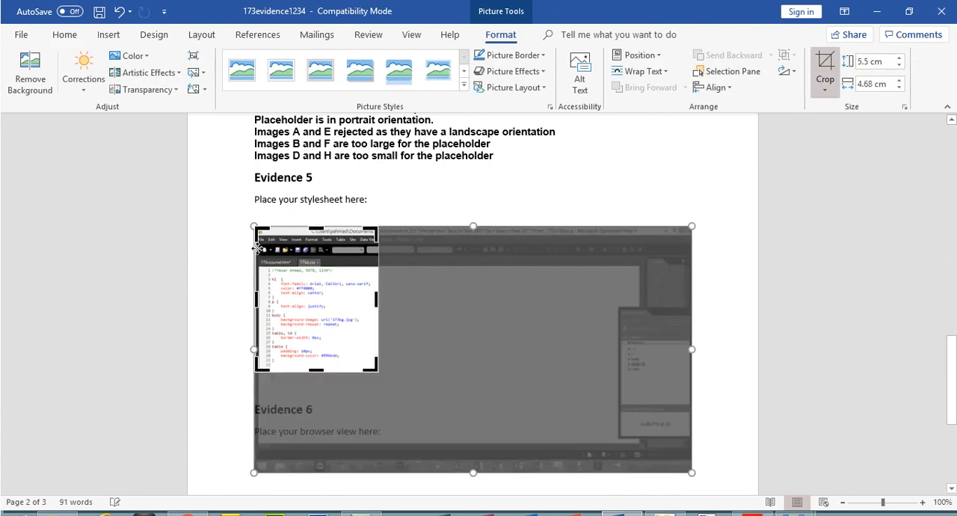
{"action": "left_click_drag", "start_coordinate": [255, 229], "coordinate": [255, 256]}
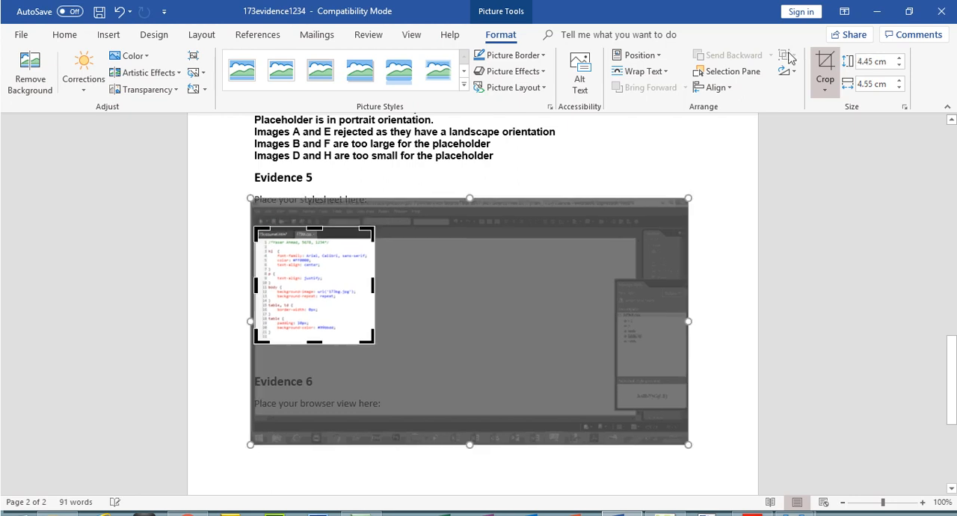
{"action": "key", "text": "Escape"}
{"action": "left_click_drag", "start_coordinate": [375, 344], "coordinate": [559, 415]}
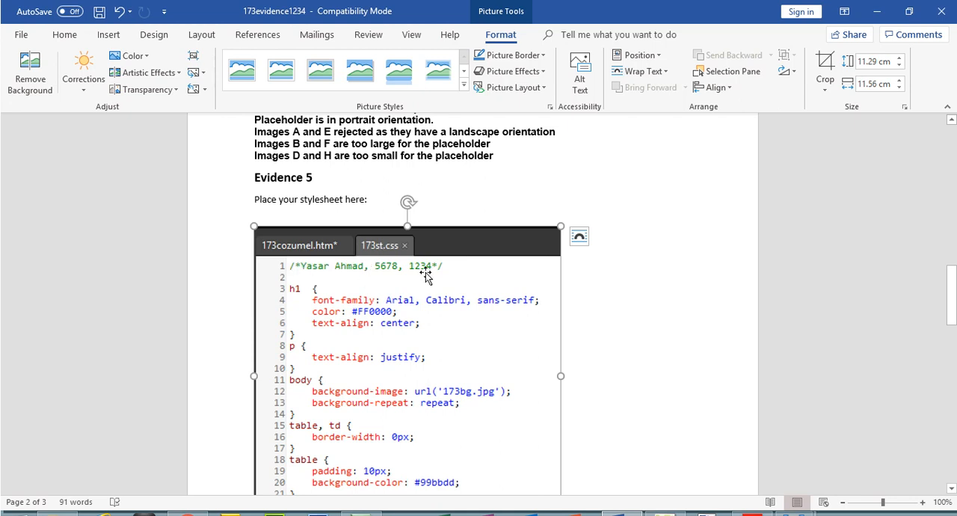
{"action": "mouse_move", "coordinate": [952, 295]}
{"action": "left_mouse_down"}
{"action": "mouse_move", "coordinate": [954, 320]}
{"action": "mouse_move", "coordinate": [954, 303]}
{"action": "left_mouse_up"}
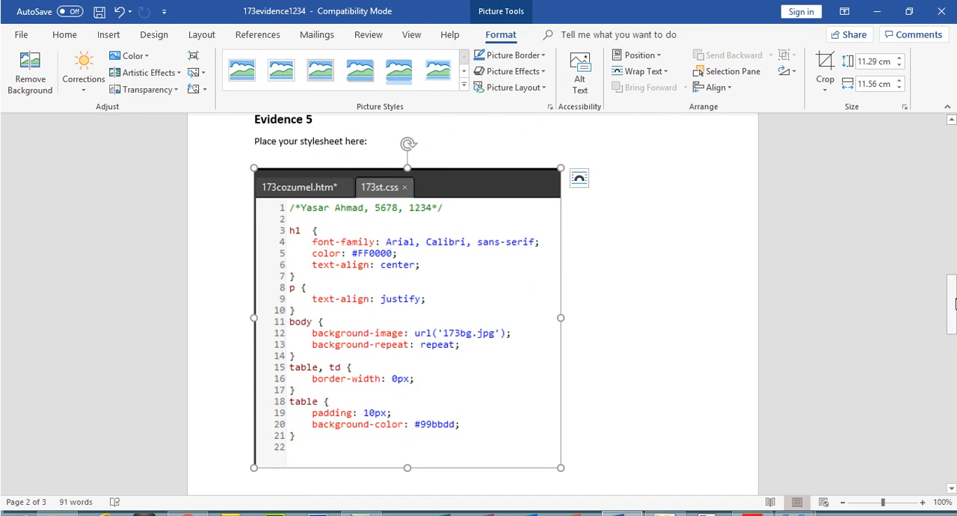
- Switch to the exam PDF and highlight the instruction to refresh the browser
{"action": "mouse_move", "coordinate": [665, 513]}
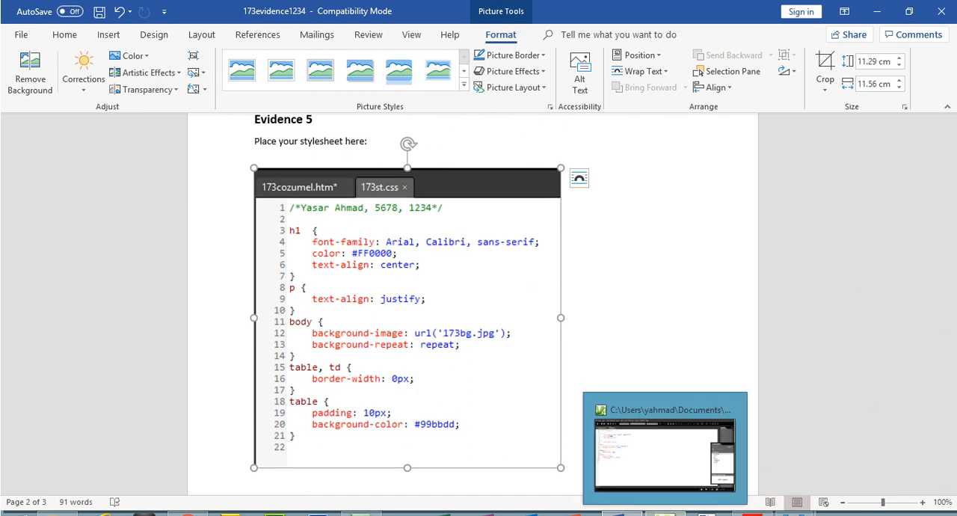
{"action": "left_click", "coordinate": [752, 513]}
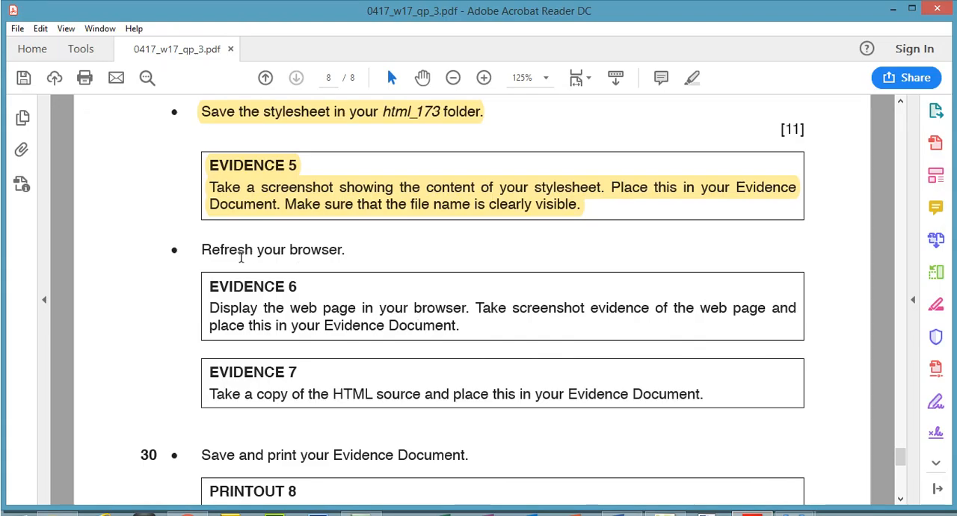
{"action": "left_click_drag", "start_coordinate": [210, 249], "coordinate": [309, 247]}
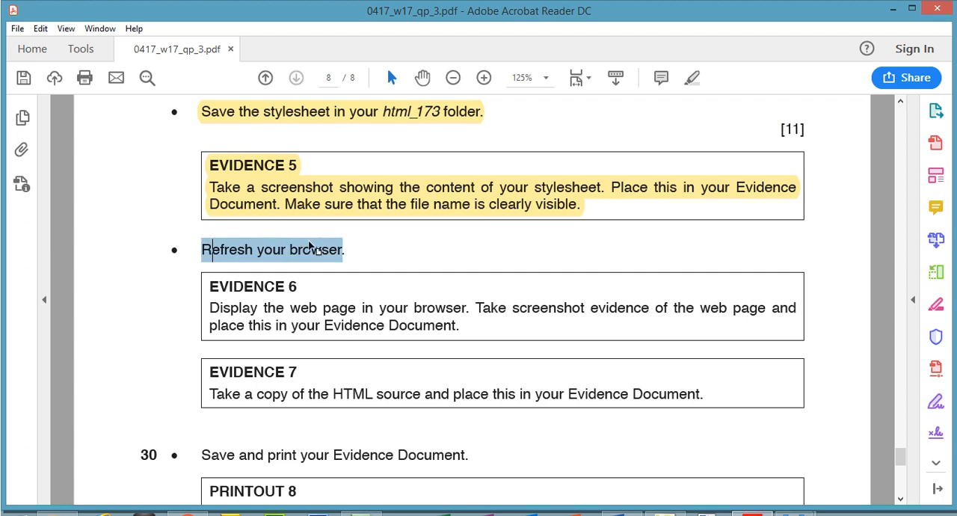
{"action": "left_click", "coordinate": [693, 77]}
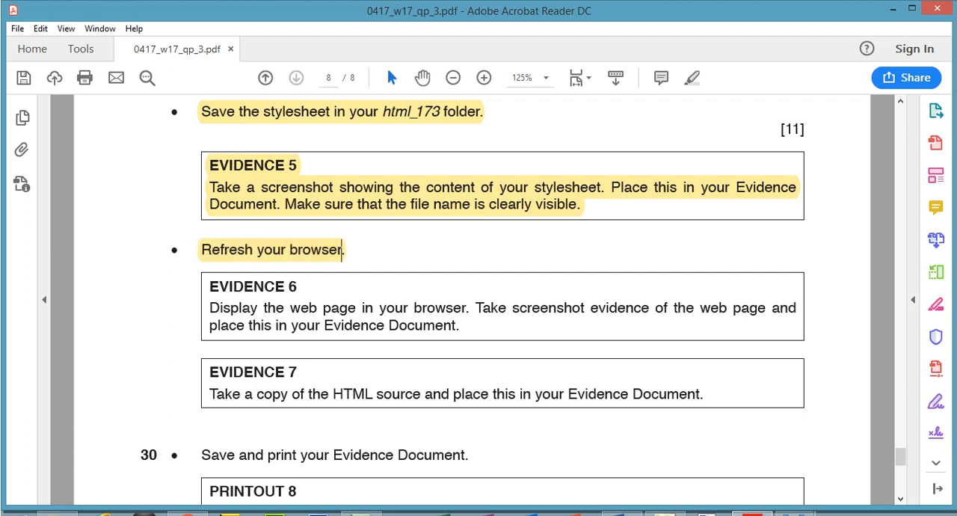
- Switch to Chrome and refresh the CTB homepage
{"action": "left_click", "coordinate": [186, 513]}
{"action": "left_click", "coordinate": [60, 36]}
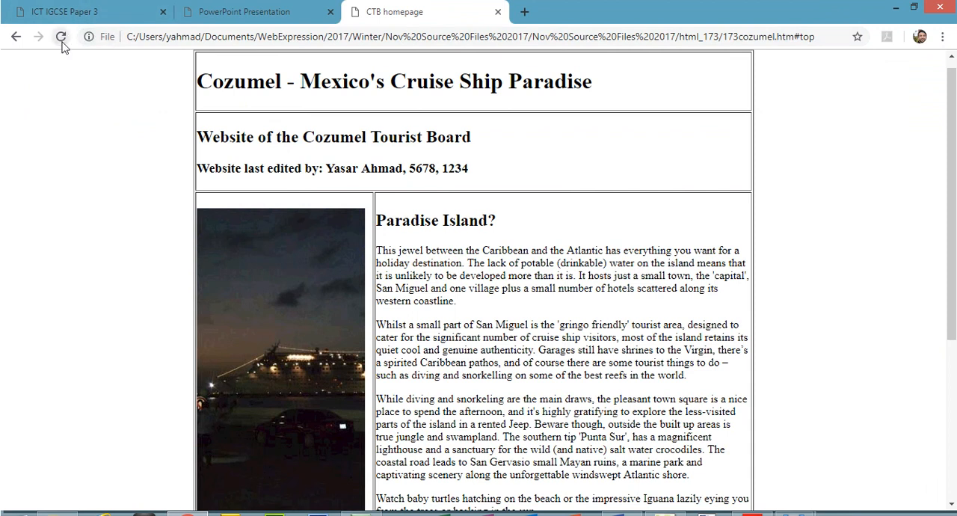
{"action": "left_click", "coordinate": [62, 39]}
- Switch to Expression Web 4, save the 173cozumel.htm page and preview it in the browser
{"action": "left_click", "coordinate": [729, 513]}
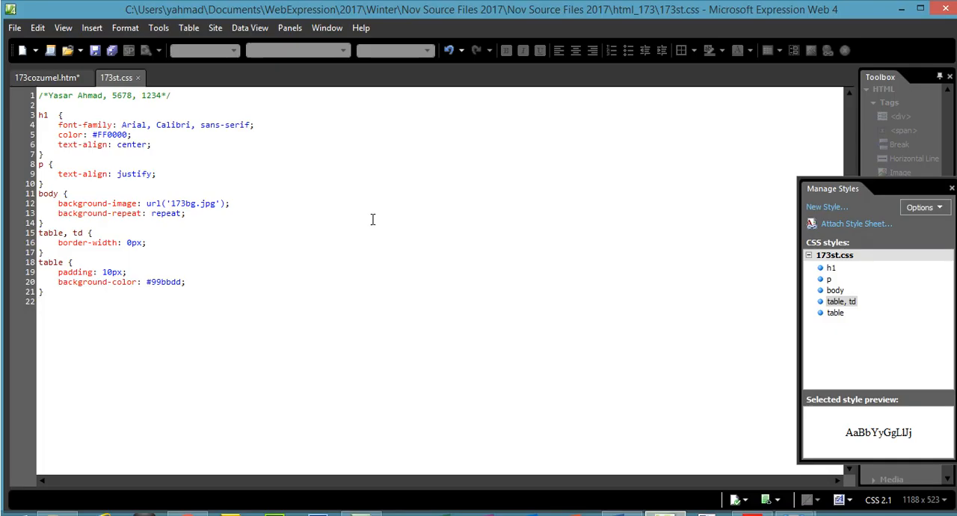
{"action": "left_click", "coordinate": [46, 76]}
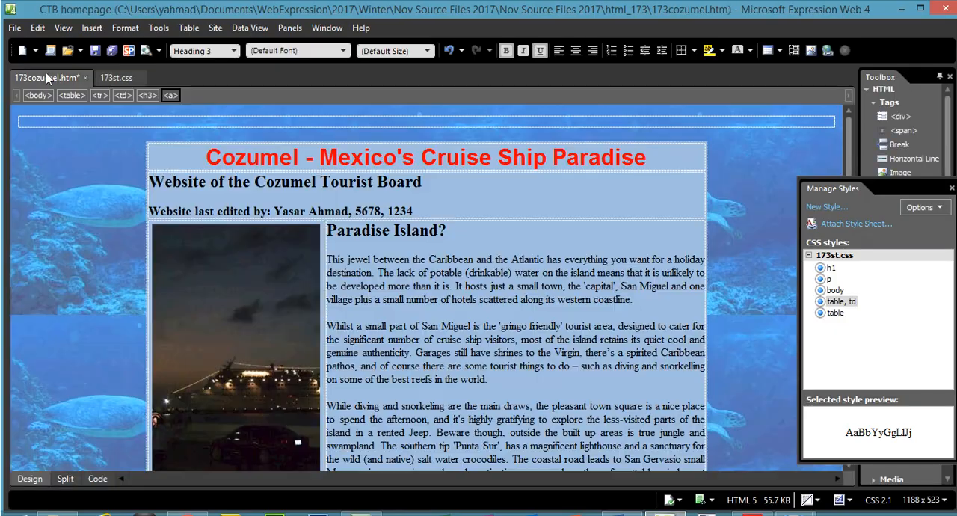
{"action": "left_click", "coordinate": [14, 27]}
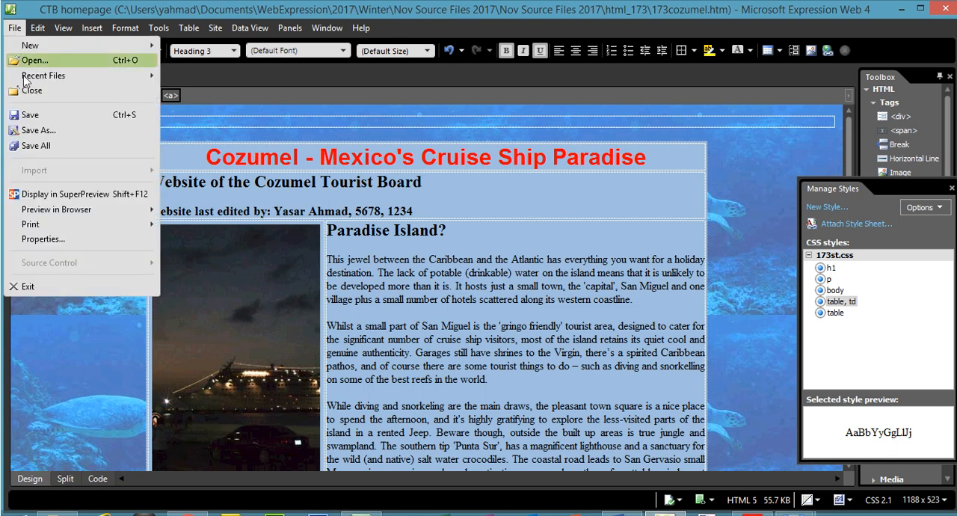
{"action": "left_click", "coordinate": [47, 113]}
{"action": "left_click", "coordinate": [14, 28]}
{"action": "mouse_move", "coordinate": [139, 211]}
{"action": "left_click", "coordinate": [179, 213]}
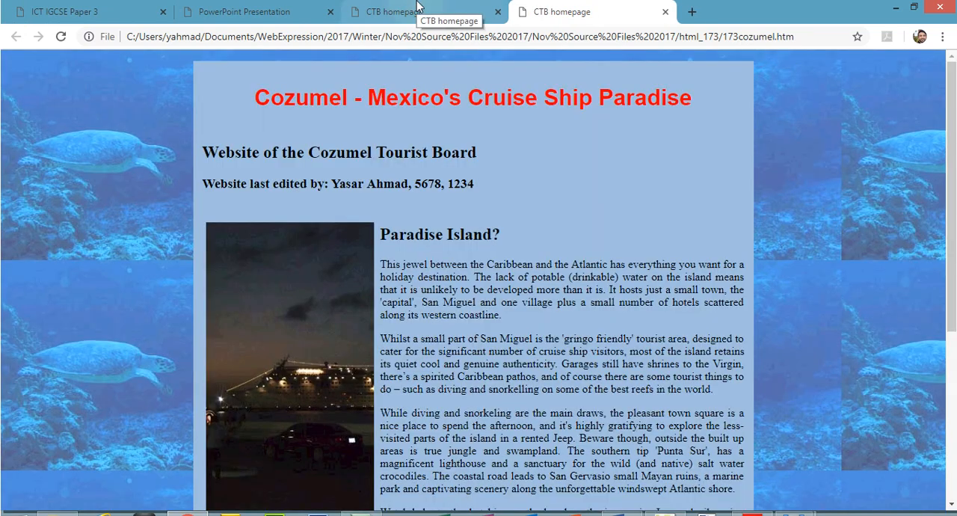
- Reload 173cozumel.htm in its original browser tab and close the duplicate preview tab
{"action": "left_click", "coordinate": [418, 9]}
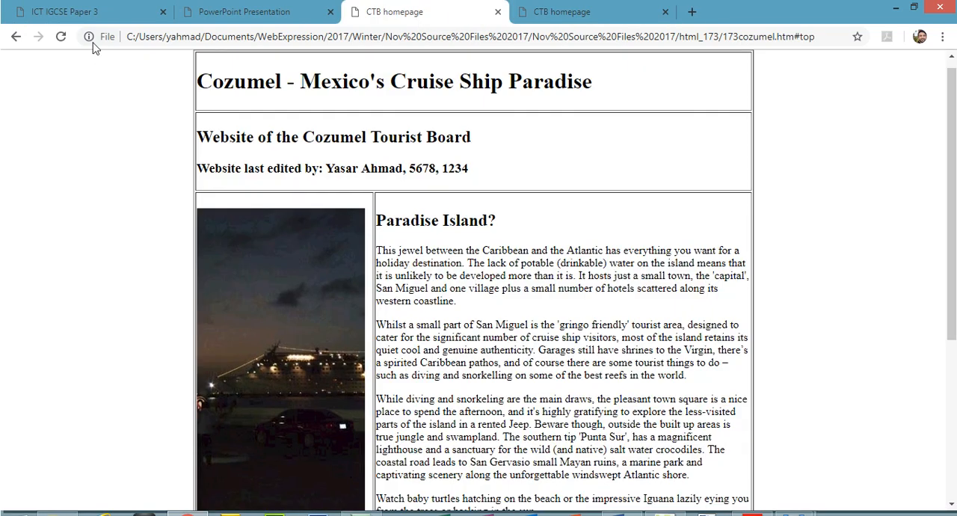
{"action": "left_click", "coordinate": [53, 43]}
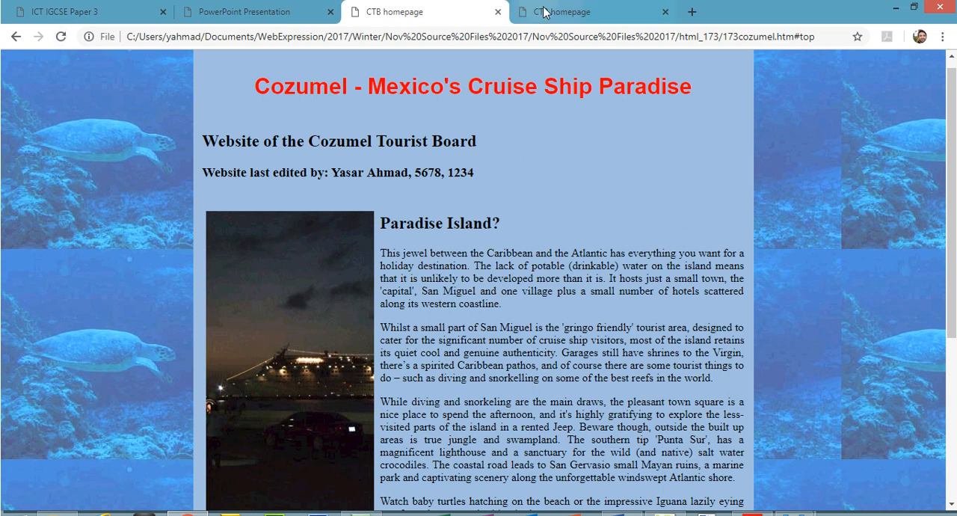
{"action": "left_click", "coordinate": [665, 12]}
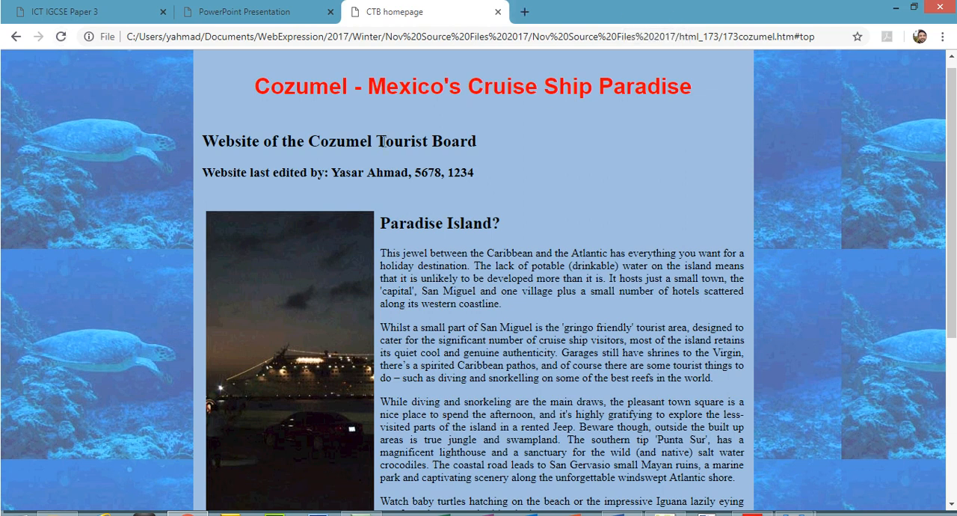
{"action": "mouse_move", "coordinate": [951, 195]}
{"action": "left_mouse_down"}
{"action": "mouse_move", "coordinate": [951, 316]}
{"action": "mouse_move", "coordinate": [952, 187]}
{"action": "left_mouse_up"}
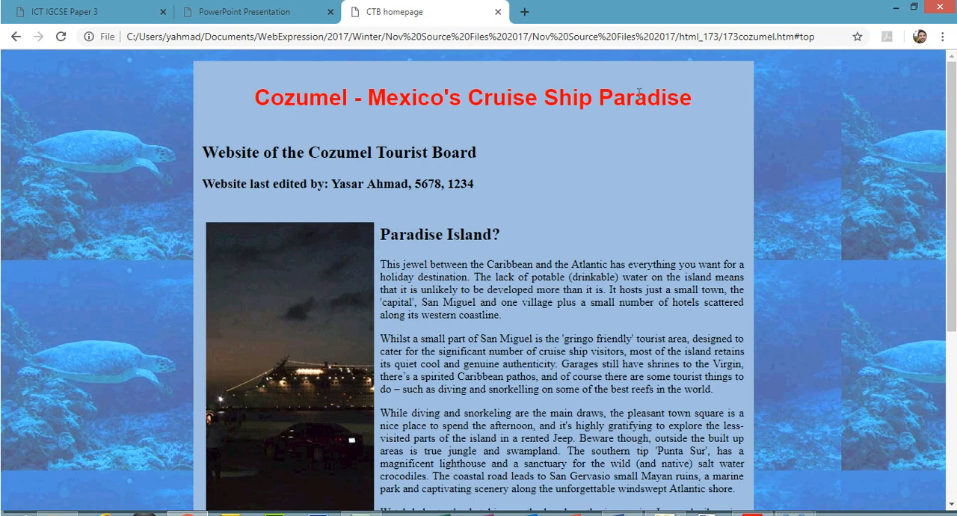
- Switch to the exam PDF and highlight the Evidence 6 instruction about the browser screenshot
{"action": "left_click", "coordinate": [752, 514]}
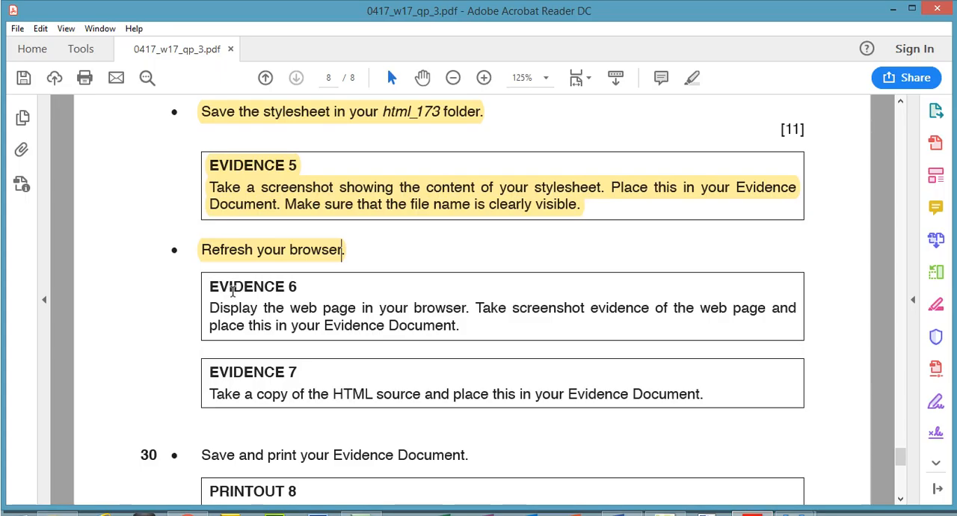
{"action": "left_click_drag", "start_coordinate": [211, 304], "coordinate": [472, 336]}
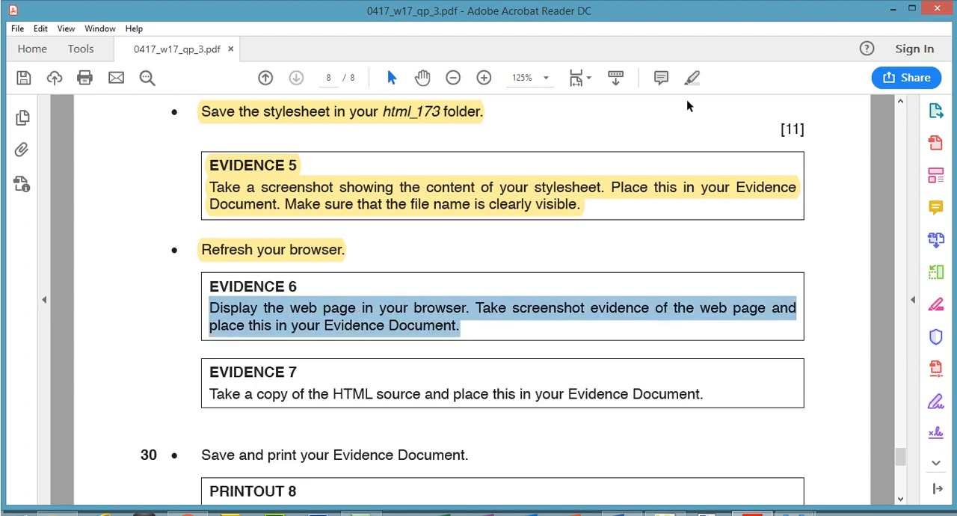
{"action": "left_click", "coordinate": [688, 80]}
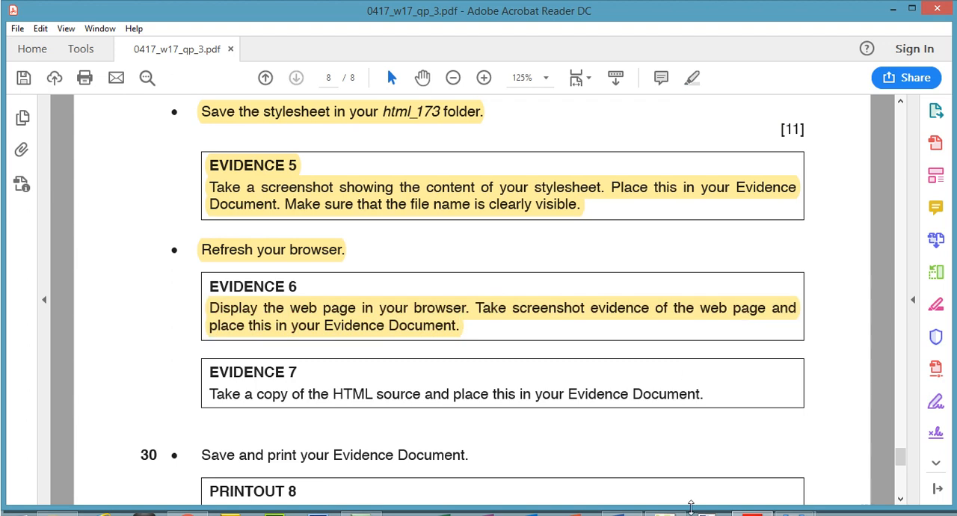
- Switch to Chrome, zoom the CTB homepage out to 50% and capture a screenshot of the whole page
{"action": "left_click", "coordinate": [187, 514]}
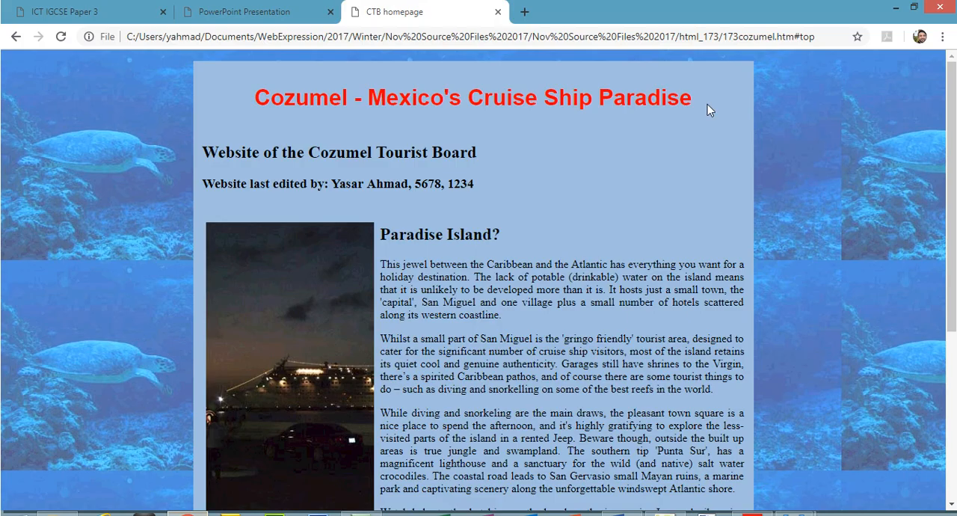
{"action": "left_click", "coordinate": [942, 37]}
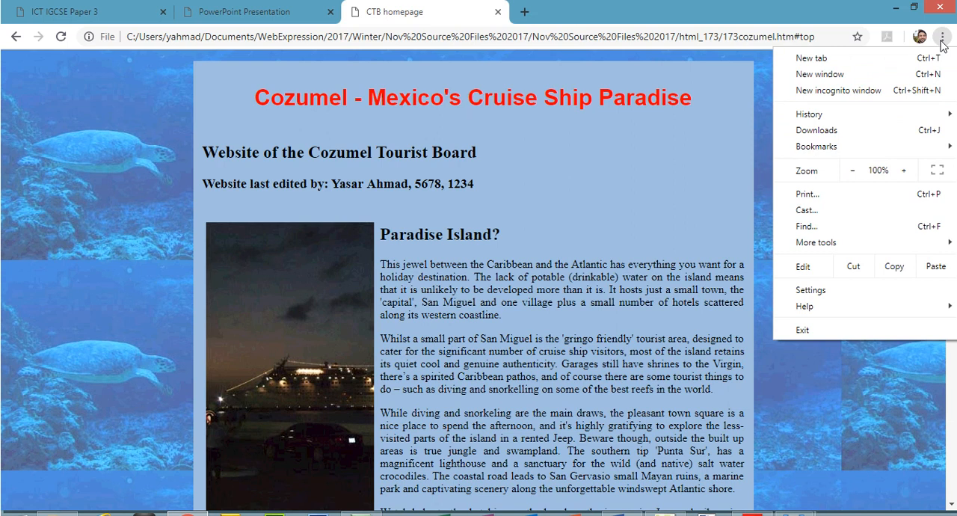
{"action": "left_click", "coordinate": [852, 171]}
{"action": "left_click", "coordinate": [852, 172]}
{"action": "left_click", "coordinate": [852, 173]}
{"action": "left_click", "coordinate": [851, 174]}
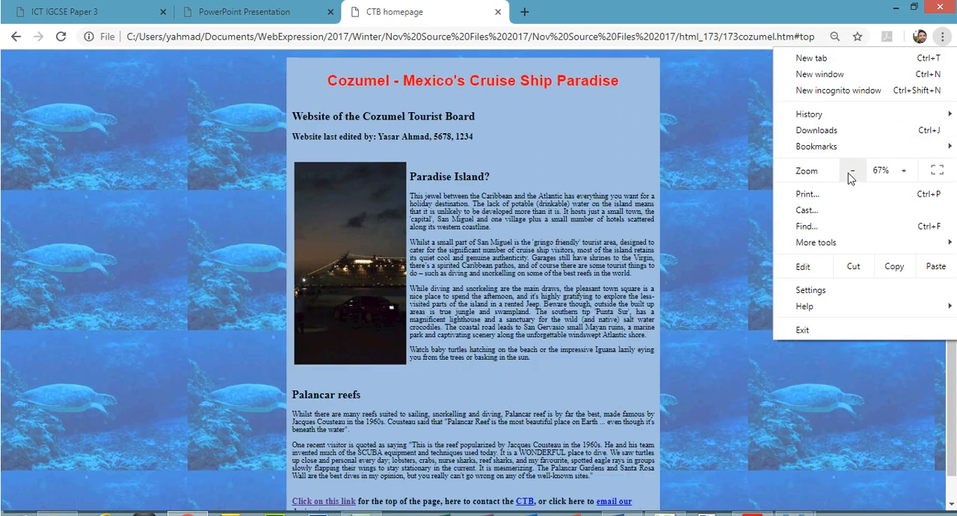
{"action": "left_click", "coordinate": [850, 175]}
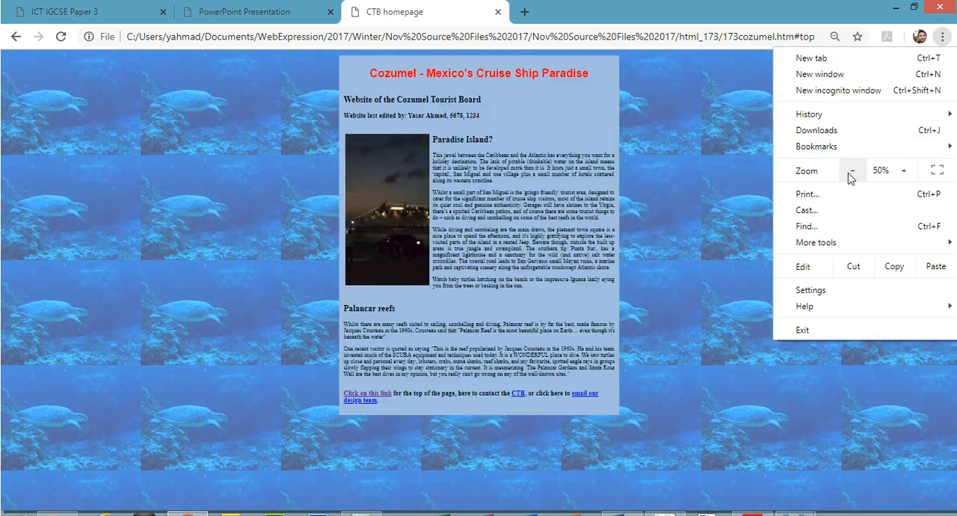
{"action": "left_click", "coordinate": [903, 171]}
{"action": "left_click", "coordinate": [854, 173]}
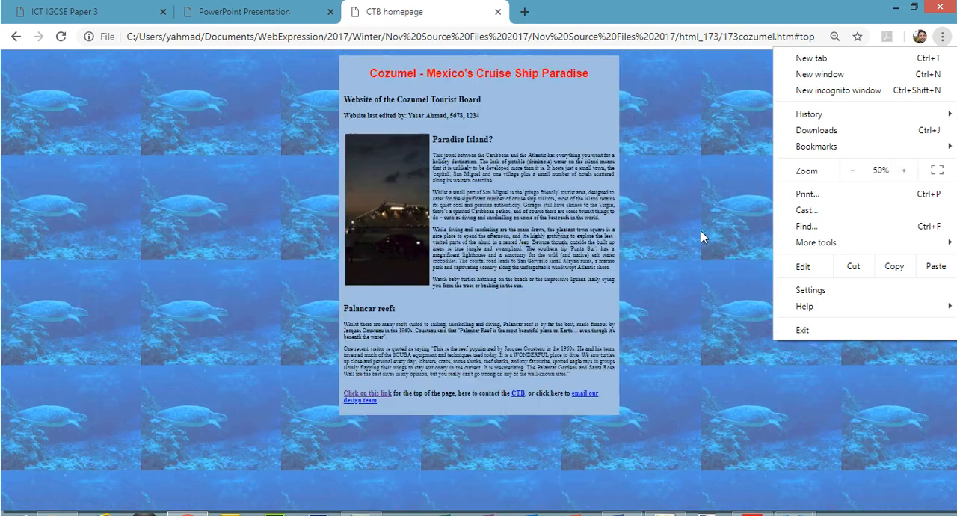
{"action": "left_click", "coordinate": [668, 238]}
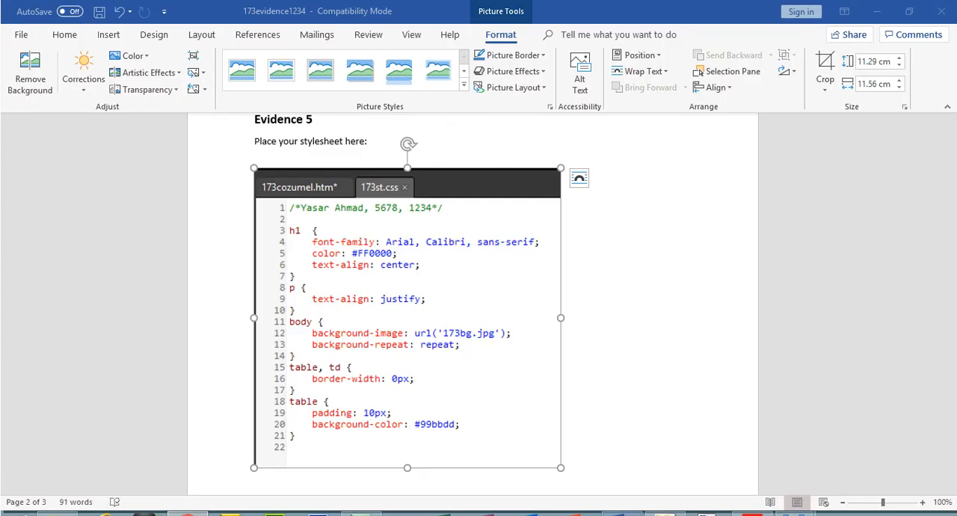
- Switch to the Word document 173evidence1234 and insert a page break before the Evidence 6 heading
{"action": "left_click", "coordinate": [635, 513]}
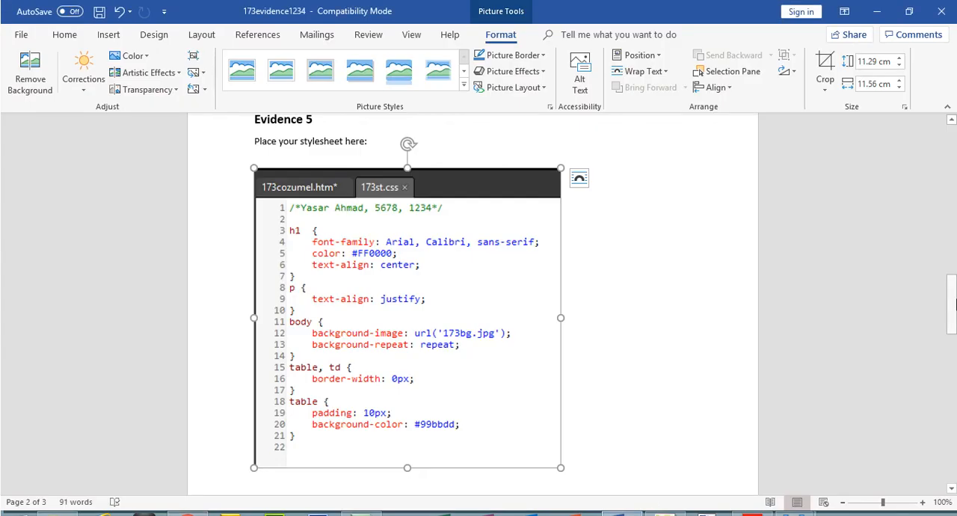
{"action": "scroll", "coordinate": [250, 225], "scroll_direction": "down", "scroll_amount": 7}
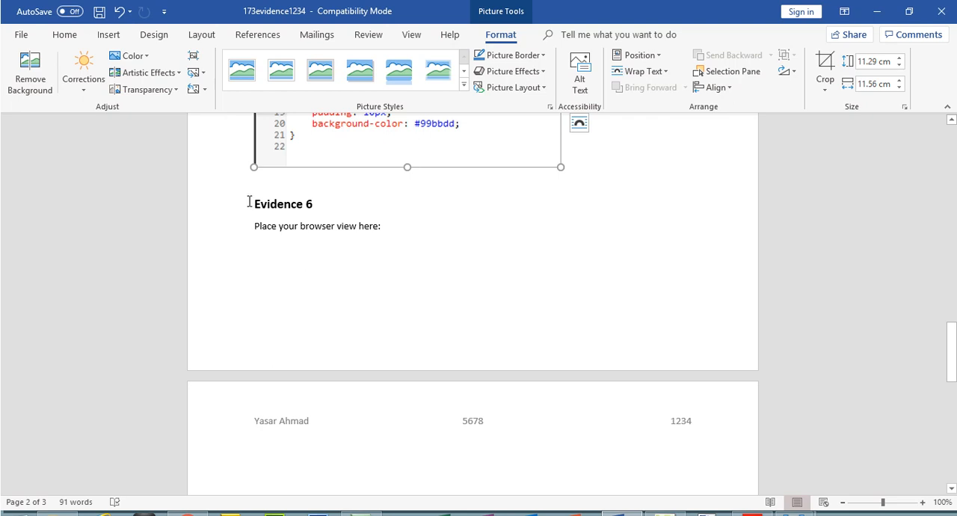
{"action": "left_click", "coordinate": [254, 202]}
{"action": "key", "text": "ctrl+Return"}
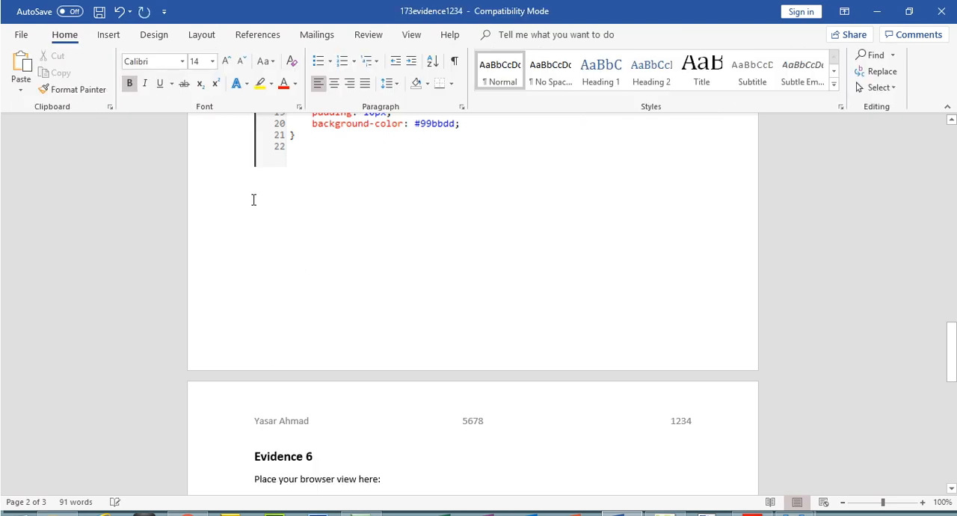
- Paste the browser screenshot beneath "Place your browser view here:" under Evidence 6
{"action": "left_click_drag", "start_coordinate": [951, 347], "coordinate": [951, 390]}
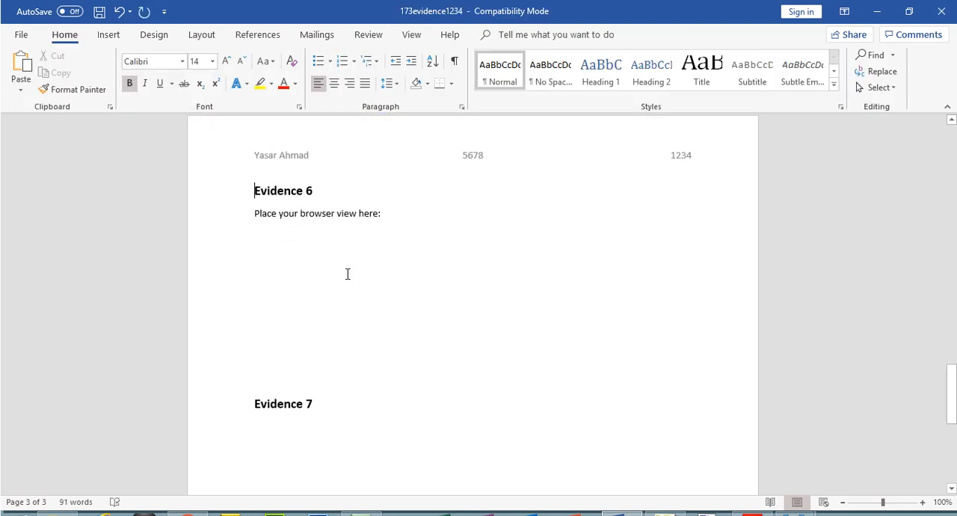
{"action": "left_click", "coordinate": [306, 242]}
{"action": "key", "text": "ctrl+v"}
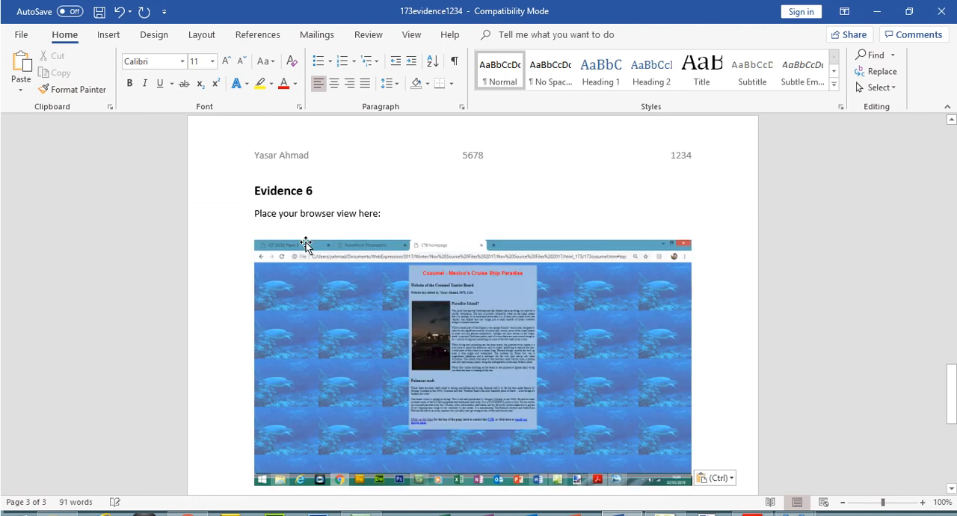
- Crop the Evidence 6 screenshot to about 11.64 by 7.51 cm around the web page and enlarge it to about 16.22 by 10.47 cm
{"action": "left_click", "coordinate": [327, 289]}
{"action": "left_click", "coordinate": [832, 66]}
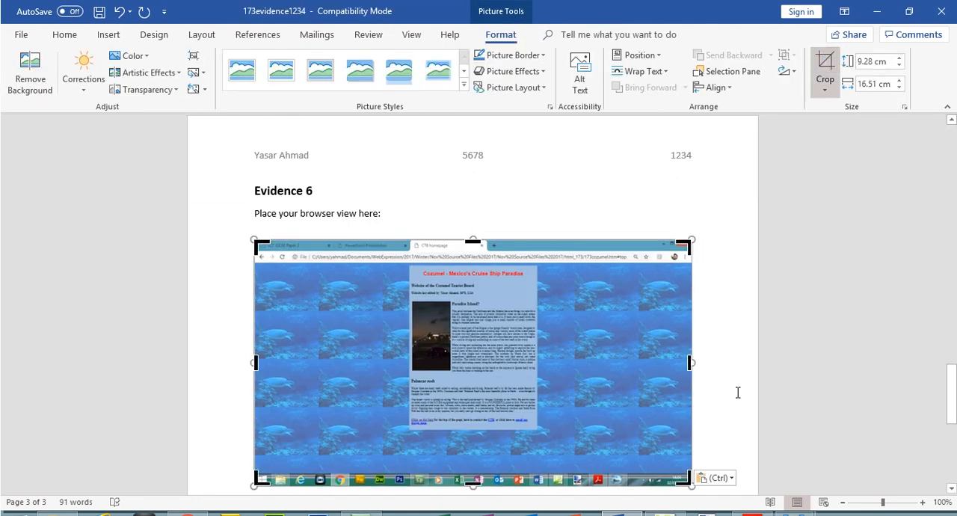
{"action": "left_click_drag", "start_coordinate": [688, 480], "coordinate": [683, 428]}
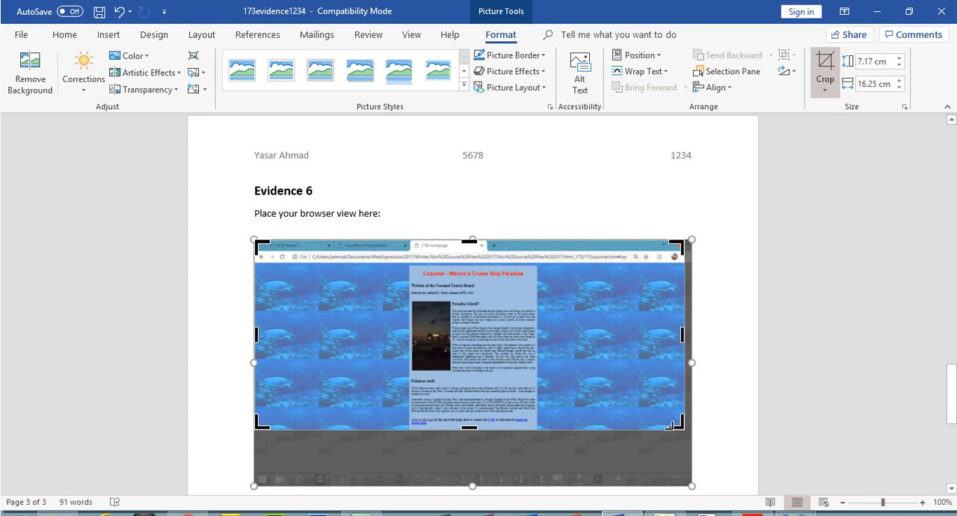
{"action": "left_click_drag", "start_coordinate": [568, 437], "coordinate": [563, 439]}
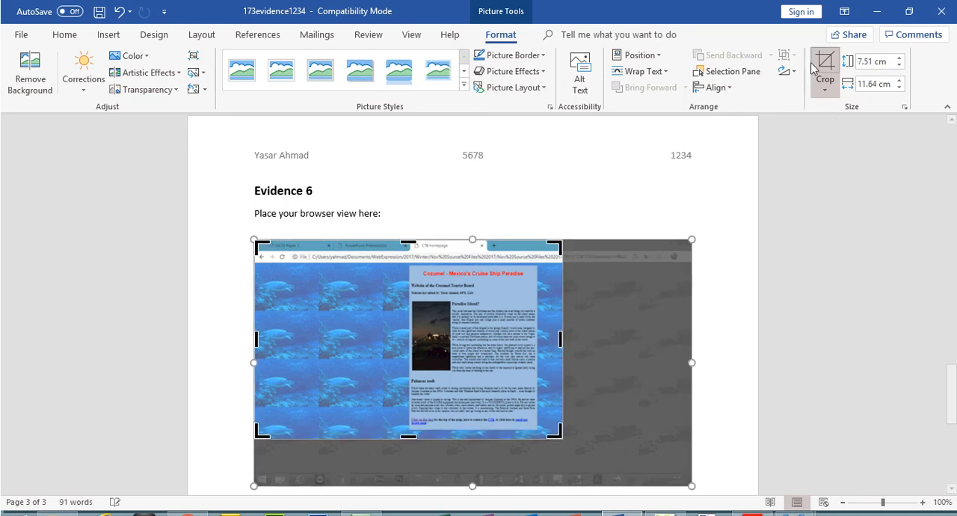
{"action": "left_click", "coordinate": [818, 66]}
{"action": "left_click_drag", "start_coordinate": [563, 437], "coordinate": [683, 467]}
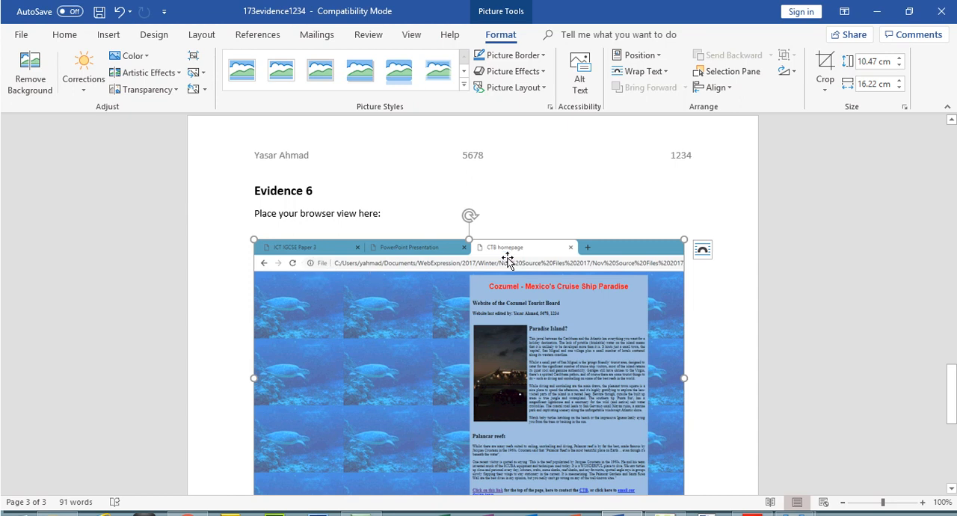
- Delete the surplus blank lines beneath the Evidence 7 heading
{"action": "left_click_drag", "start_coordinate": [952, 402], "coordinate": [952, 438]}
{"action": "left_click", "coordinate": [292, 421]}
{"action": "key", "text": "BackSpace"}
{"action": "key", "text": "BackSpace"}
{"action": "key", "text": "BackSpace"}
{"action": "key", "text": "BackSpace"}
{"action": "key", "text": "BackSpace"}
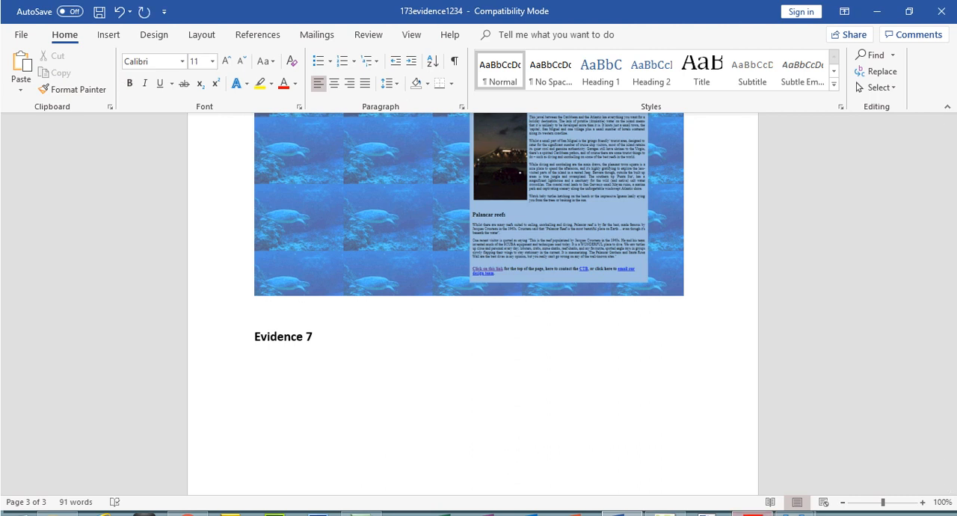
- Switch to the exam PDF and select the Evidence 7 instruction about copying the HTML source
{"action": "key", "text": "alt+Tab"}
{"action": "left_click_drag", "start_coordinate": [209, 372], "coordinate": [275, 373]}
{"action": "left_click_drag", "start_coordinate": [210, 394], "coordinate": [663, 416]}
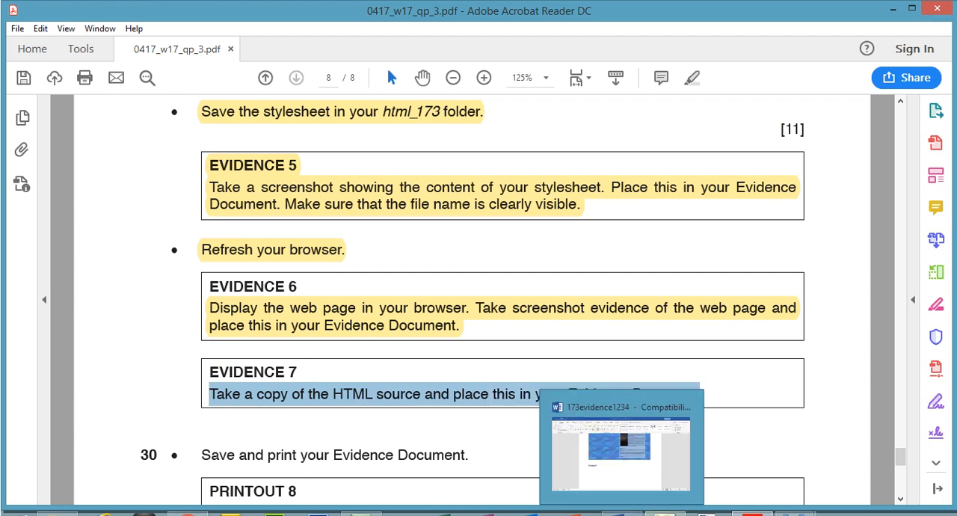
- Switch to Expression Web and show 173cozumel.htm as code
{"action": "mouse_move", "coordinate": [665, 513]}
{"action": "left_click", "coordinate": [669, 484]}
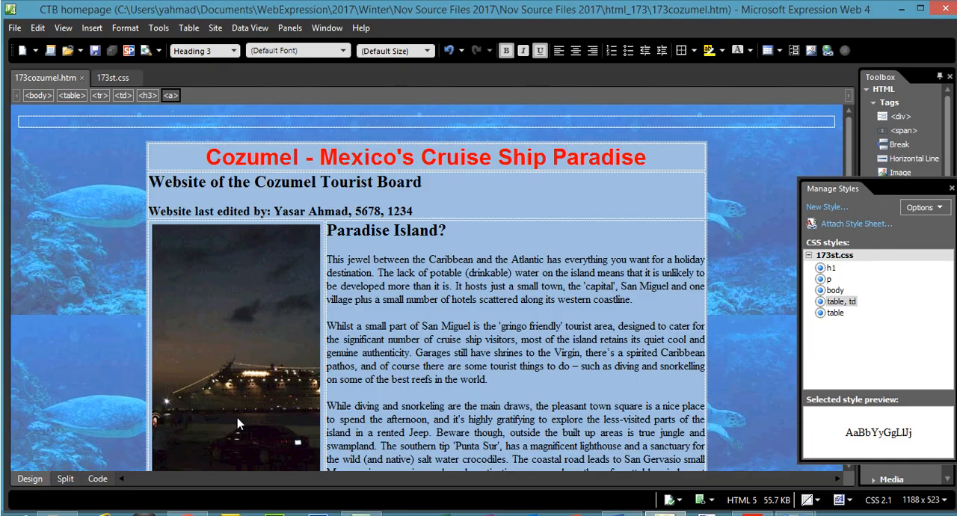
{"action": "left_click", "coordinate": [99, 479]}
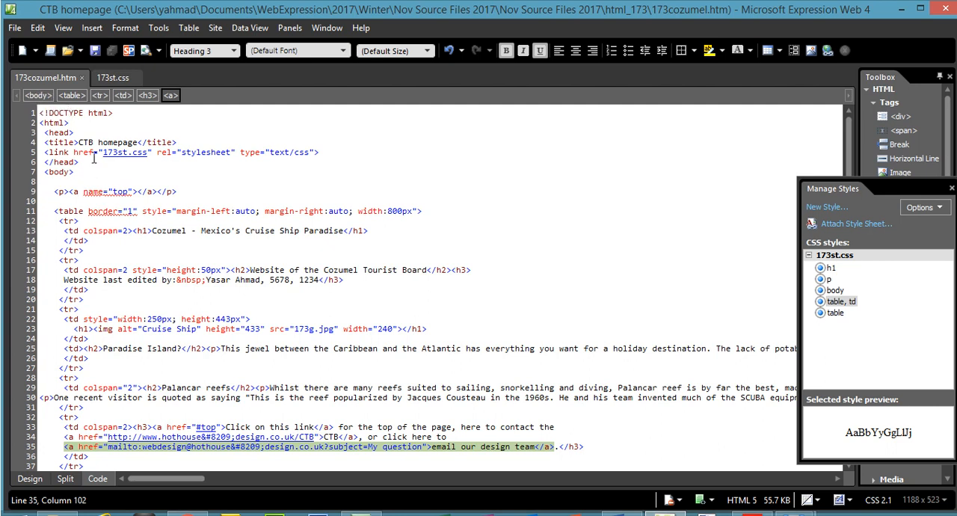
- Check the stylesheet link, the top anchor, the image's alt text and the hyperlinks in the page's HTML code
{"action": "left_click_drag", "start_coordinate": [79, 152], "coordinate": [238, 152]}
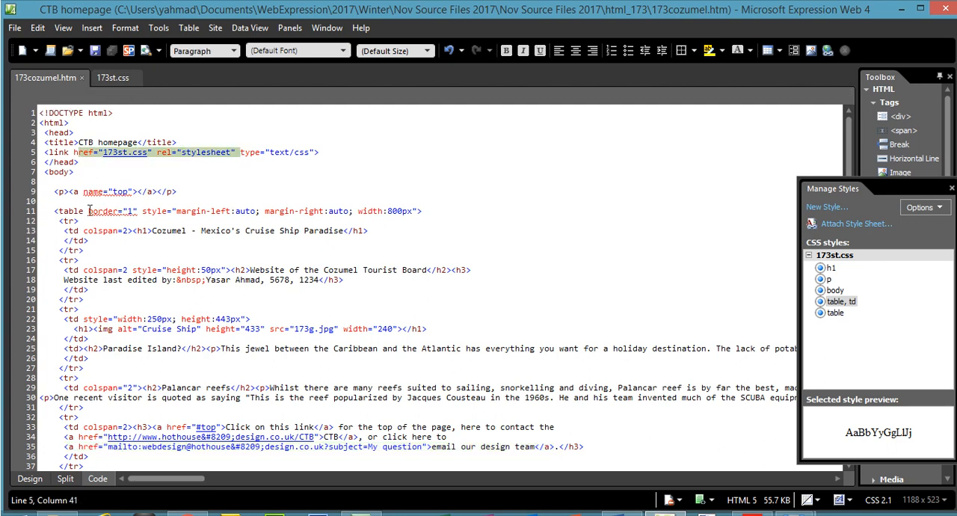
{"action": "left_click_drag", "start_coordinate": [60, 192], "coordinate": [171, 196]}
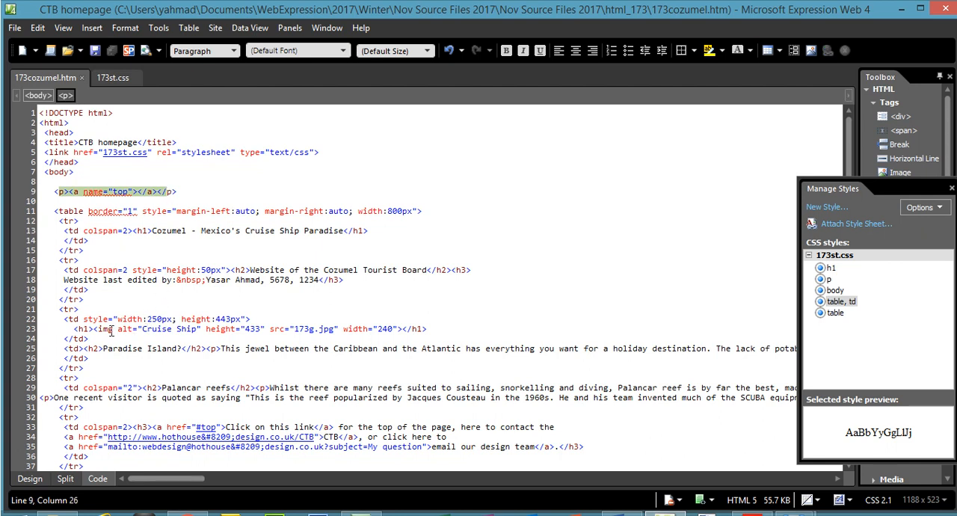
{"action": "left_click_drag", "start_coordinate": [109, 329], "coordinate": [188, 335]}
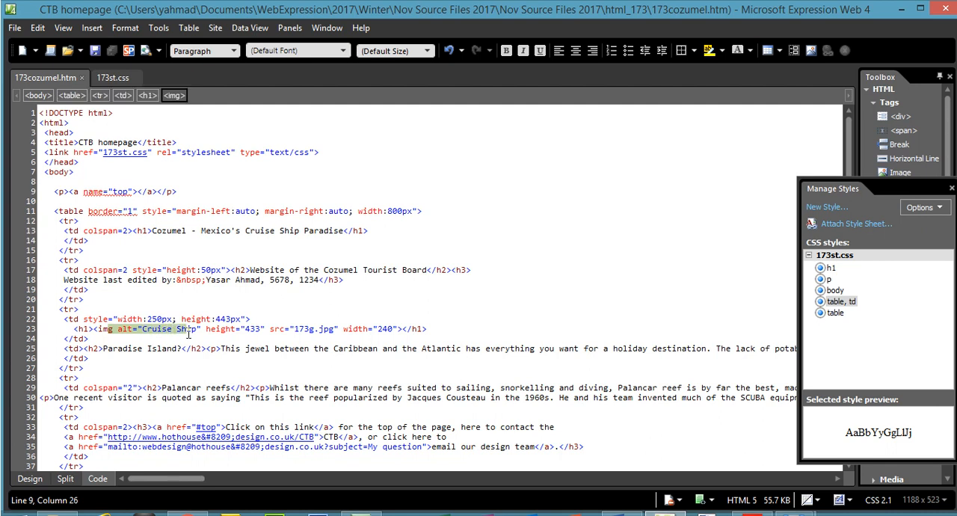
{"action": "left_click", "coordinate": [177, 438]}
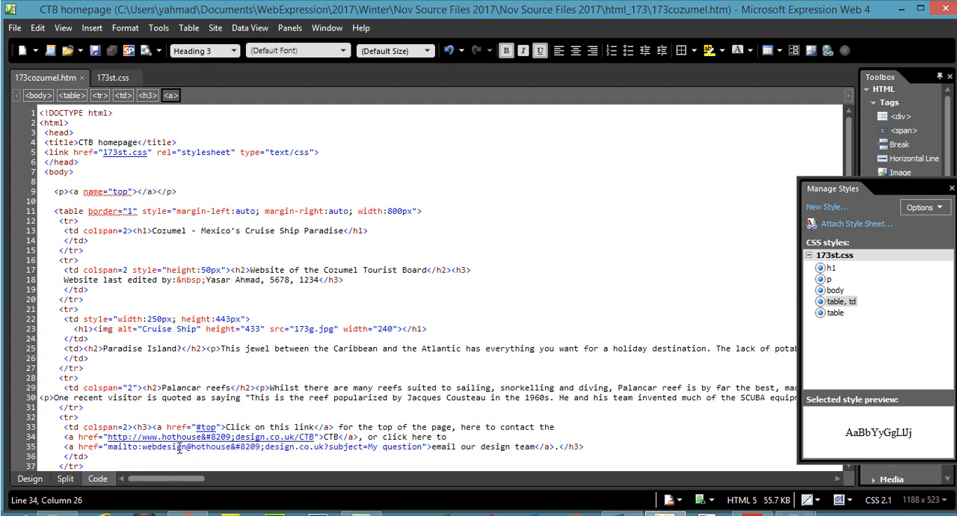
{"action": "scroll", "coordinate": [849, 157], "scroll_direction": "down", "scroll_amount": 2}
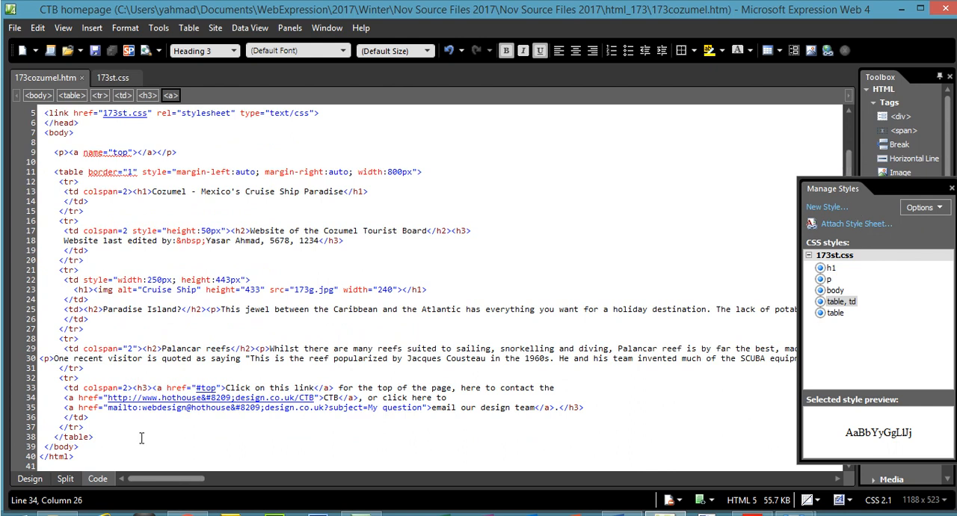
- Copy the entire HTML source of 173cozumel.htm, from the closing html tag back to the DOCTYPE line
{"action": "left_click_drag", "start_coordinate": [71, 464], "coordinate": [58, 122]}
{"action": "right_click", "coordinate": [59, 114]}
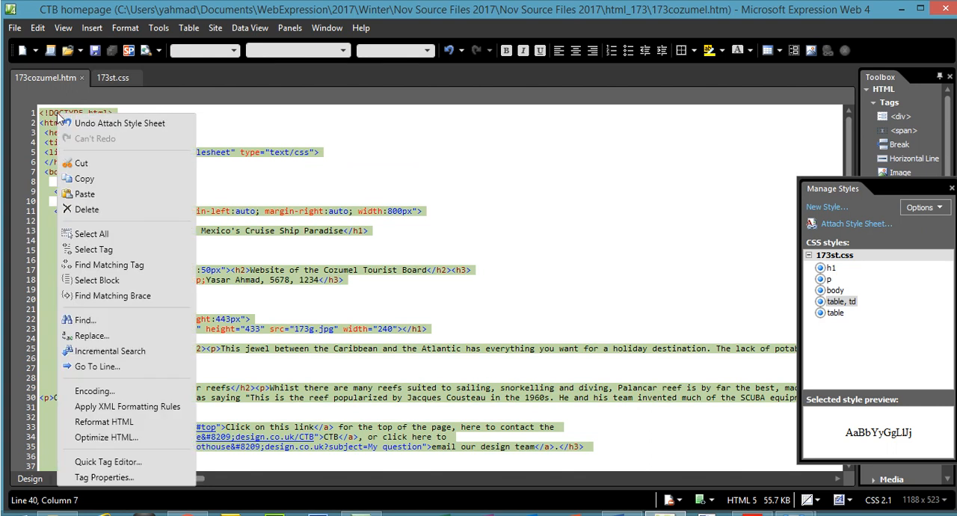
{"action": "left_click", "coordinate": [85, 178]}
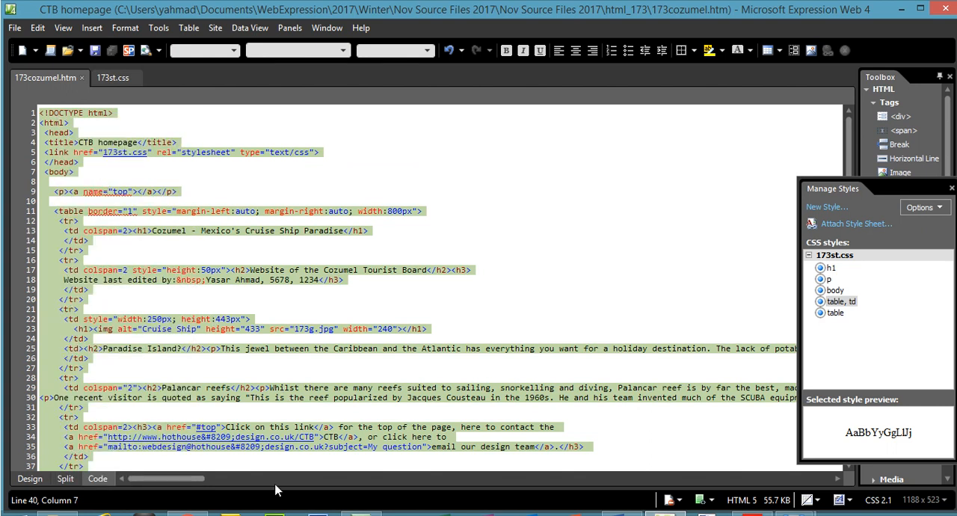
- Switch to the Word document 173evidence1234, paste the HTML source beneath the Evidence 7 heading and save the document
{"action": "left_click", "coordinate": [612, 514]}
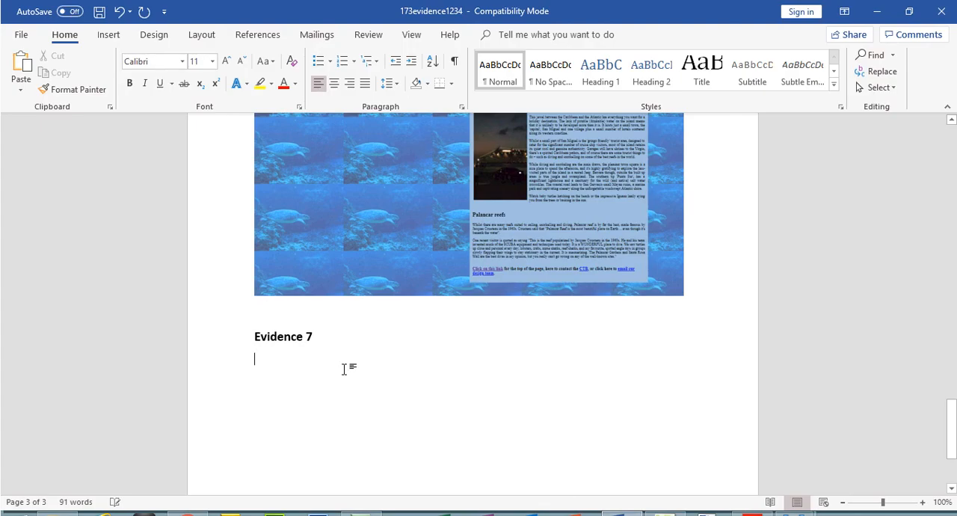
{"action": "right_click", "coordinate": [317, 359]}
{"action": "left_click", "coordinate": [346, 228]}
{"action": "left_click_drag", "start_coordinate": [951, 447], "coordinate": [952, 316]}
{"action": "left_click", "coordinate": [98, 13]}
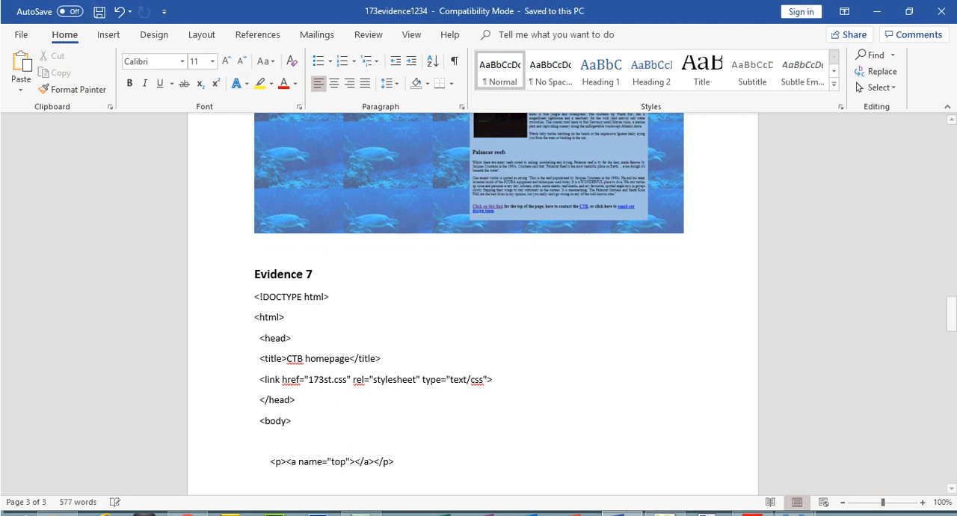
- Return to the first page of the exam PDF and to the beginning of the Word evidence document for a final review
{"action": "left_click", "coordinate": [752, 513]}
{"action": "left_click_drag", "start_coordinate": [901, 456], "coordinate": [896, 116]}
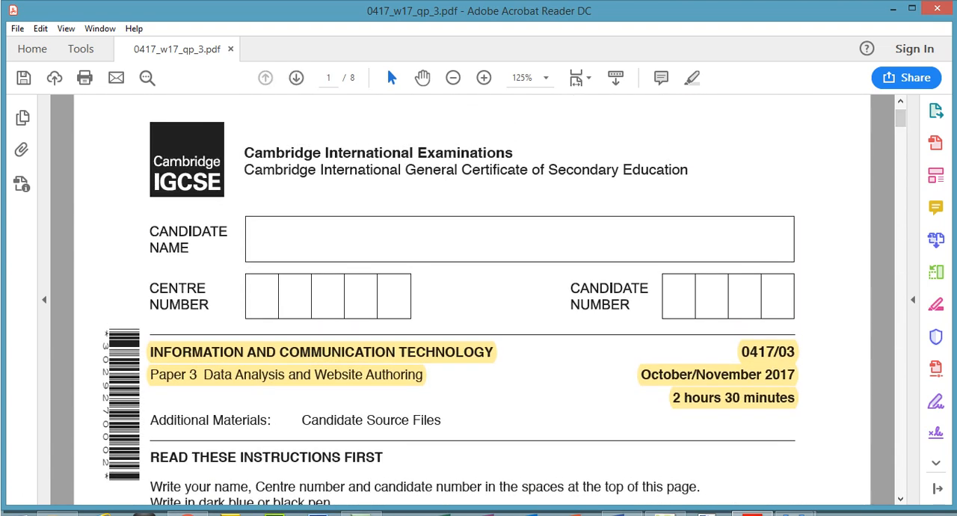
{"action": "mouse_move", "coordinate": [632, 512]}
{"action": "left_click", "coordinate": [637, 495]}
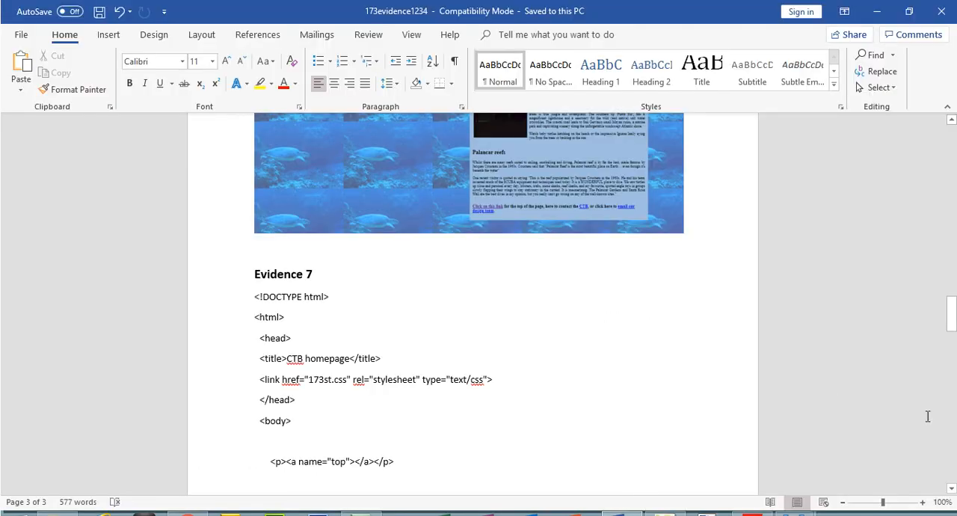
{"action": "left_click_drag", "start_coordinate": [951, 310], "coordinate": [952, 116]}
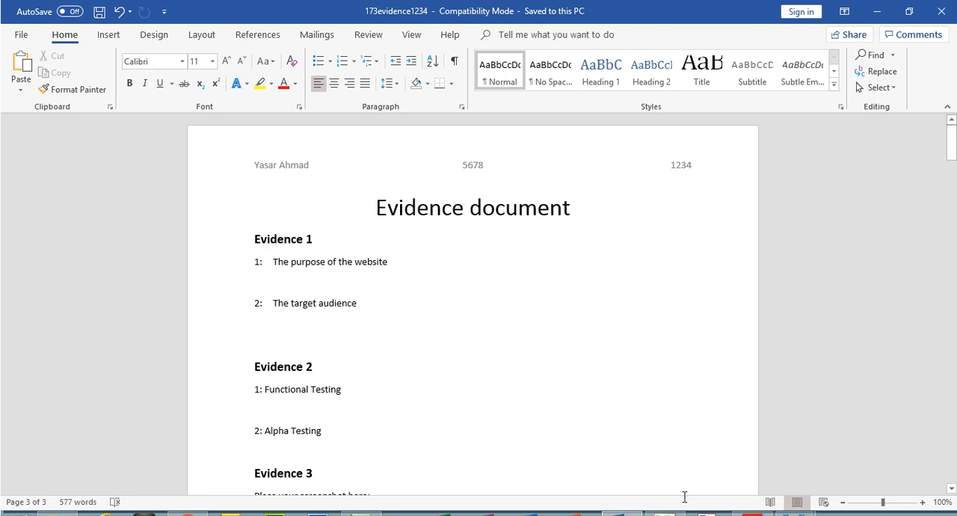
- Compare the Evidence 1 and 2 answers in the Word document with questions 20 and 21 under Task 3 of the exam PDF
{"action": "left_click", "coordinate": [752, 513]}
{"action": "left_click_drag", "start_coordinate": [902, 132], "coordinate": [905, 372]}
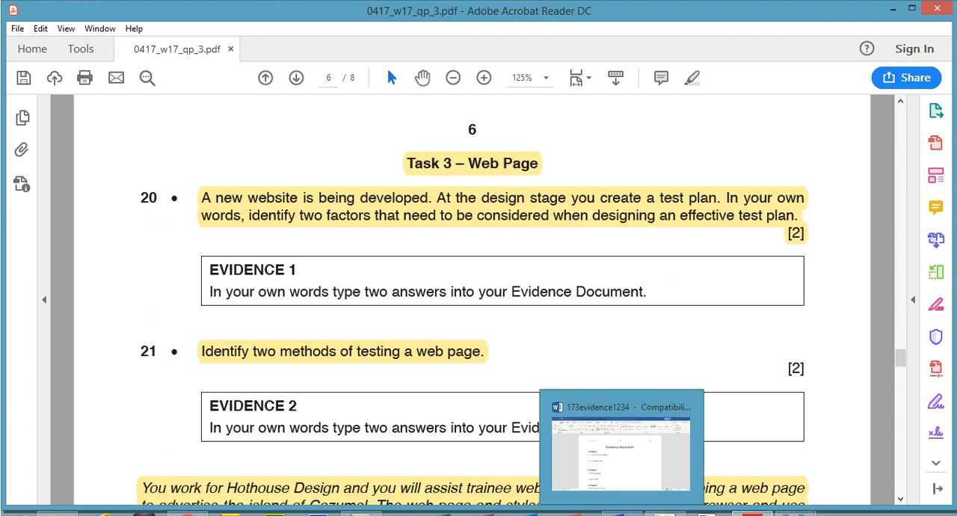
{"action": "left_click", "coordinate": [628, 498]}
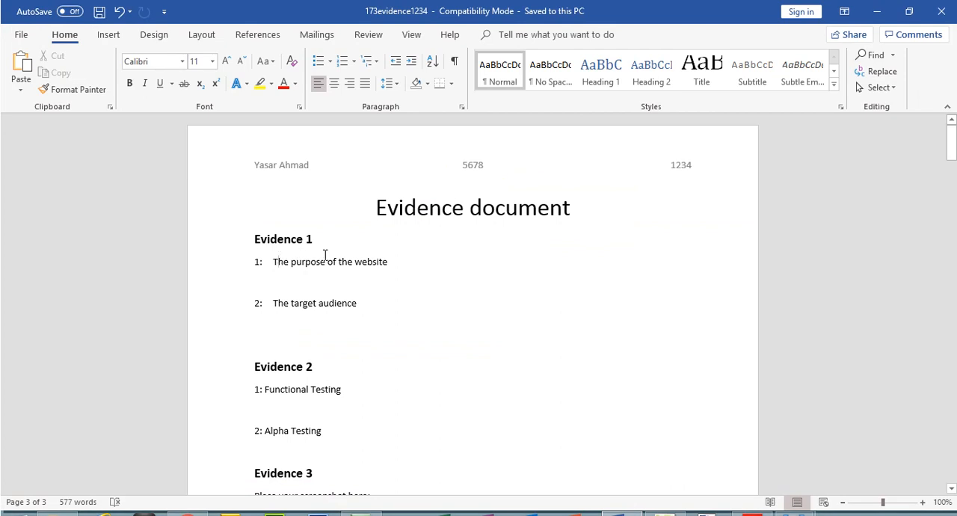
{"action": "left_click_drag", "start_coordinate": [274, 261], "coordinate": [353, 258]}
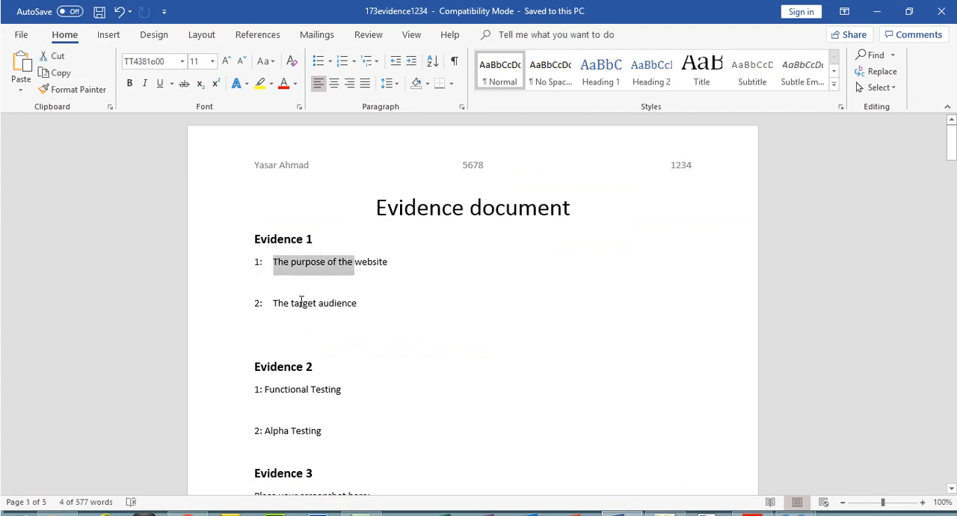
{"action": "key", "text": "alt+Tab"}
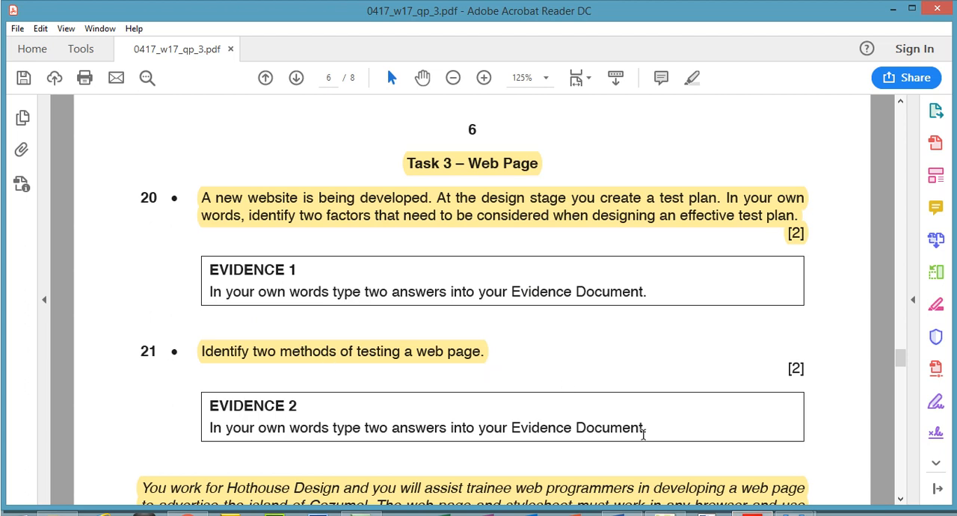
{"action": "key", "text": "alt+Tab"}
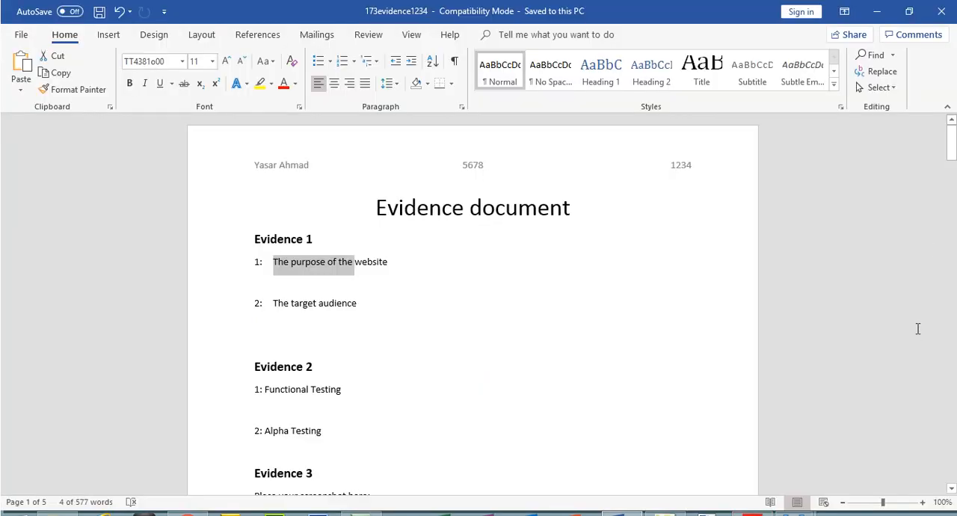
- Examine the Evidence 3 folder screenshot and the column choices available for the html_173 folder in File Explorer, then return to Word
{"action": "left_click_drag", "start_coordinate": [952, 146], "coordinate": [951, 157]}
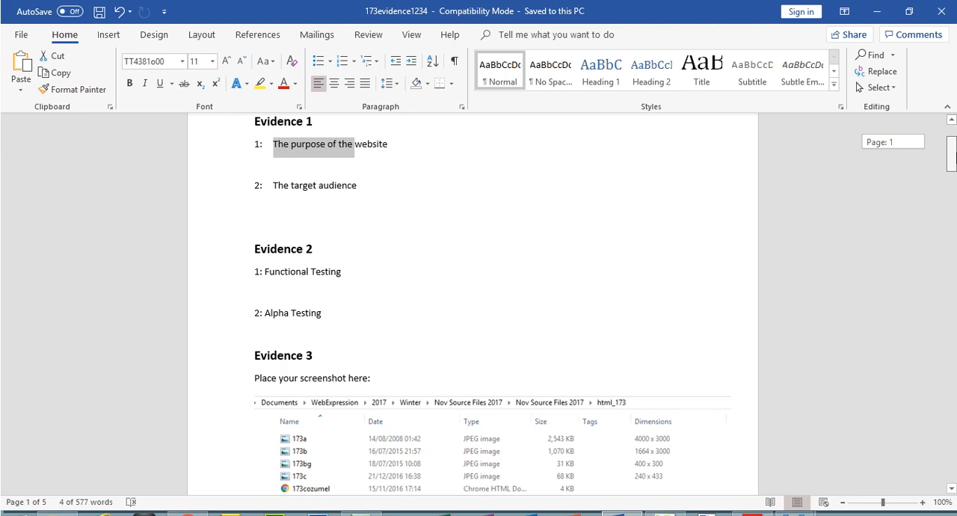
{"action": "scroll", "coordinate": [493, 303], "scroll_direction": "down", "scroll_amount": 2}
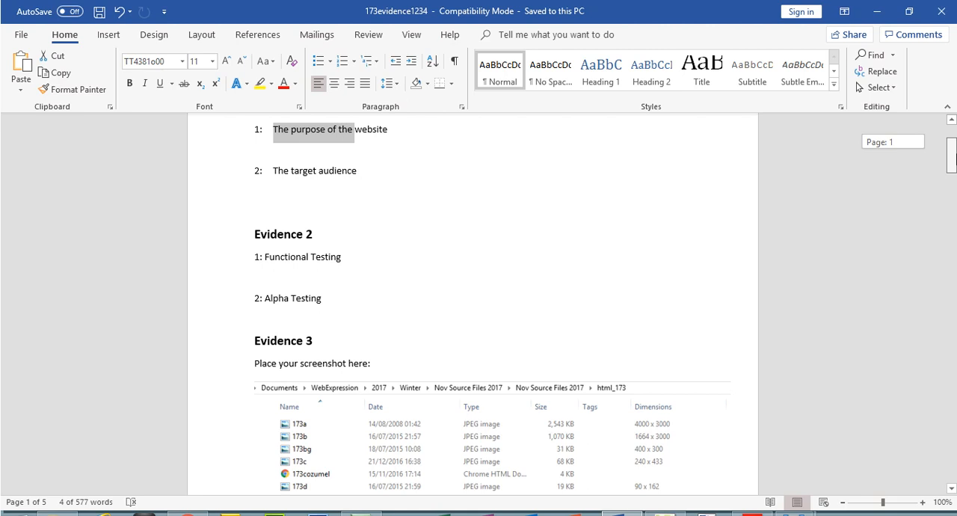
{"action": "scroll", "coordinate": [954, 173], "scroll_direction": "down", "scroll_amount": 4}
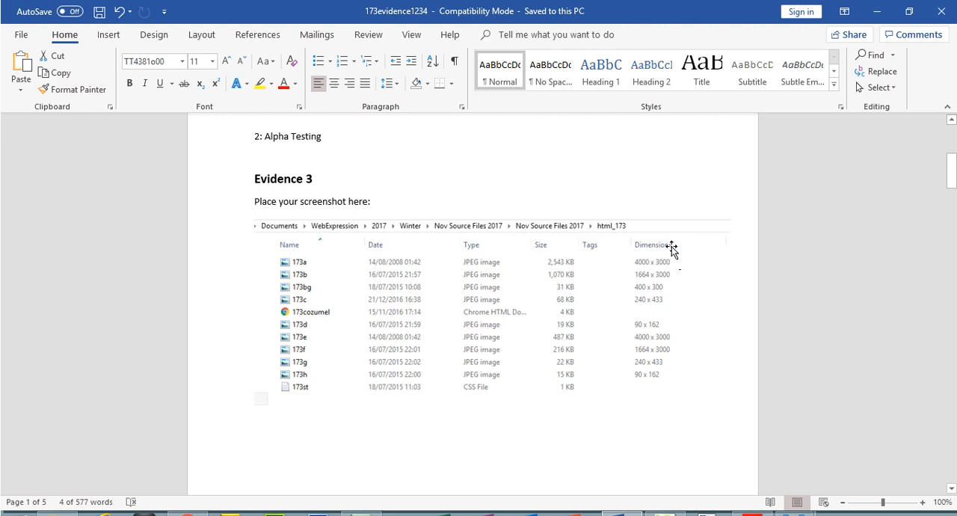
{"action": "left_click", "coordinate": [58, 514]}
{"action": "right_click", "coordinate": [642, 66]}
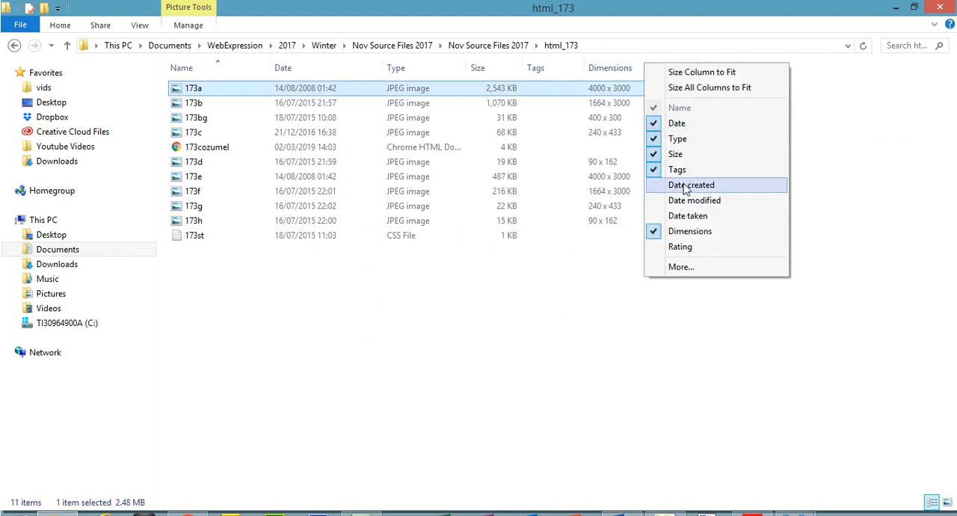
{"action": "left_click", "coordinate": [752, 513]}
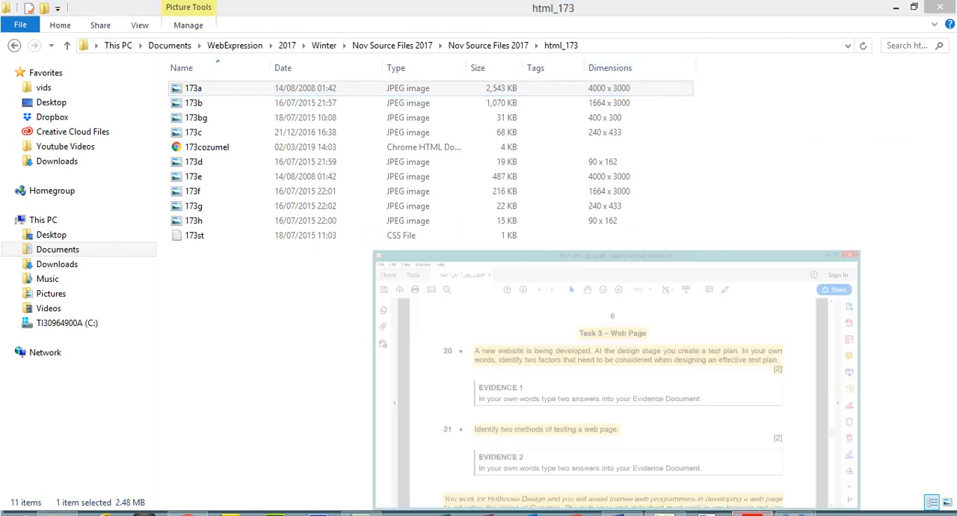
{"action": "left_click", "coordinate": [622, 513]}
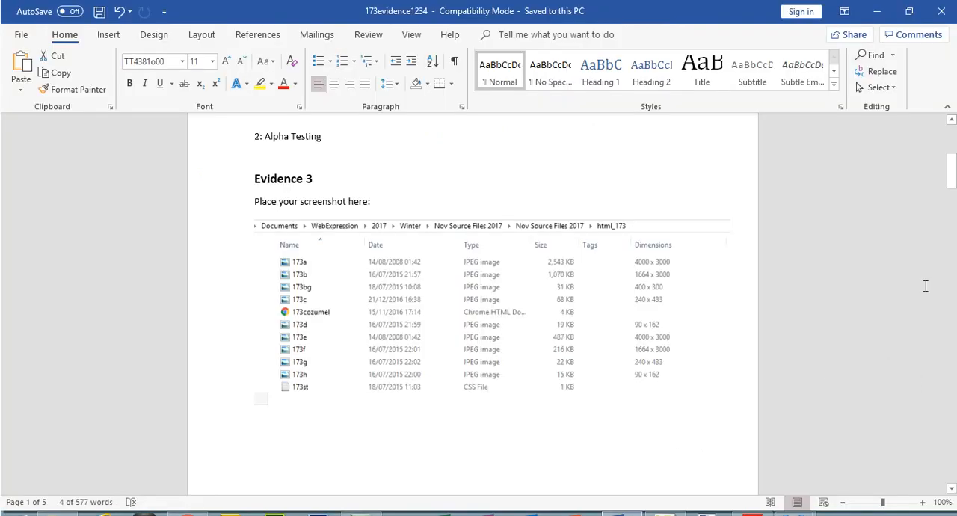
- Review the Evidence 4 image evaluation text and the document's first page, and switch to Chrome to view the CTB homepage
{"action": "left_click_drag", "start_coordinate": [953, 184], "coordinate": [955, 227]}
{"action": "left_click_drag", "start_coordinate": [249, 237], "coordinate": [490, 278]}
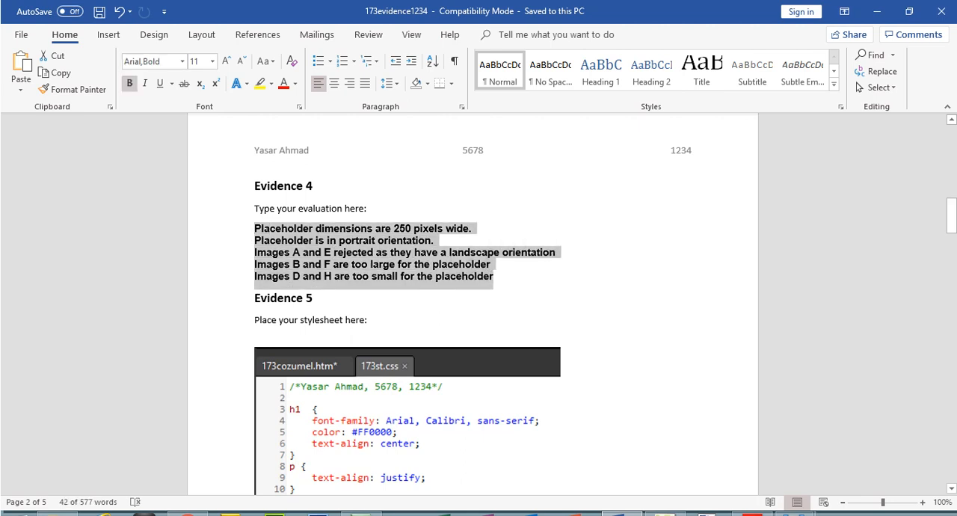
{"action": "left_click_drag", "start_coordinate": [953, 217], "coordinate": [948, 146]}
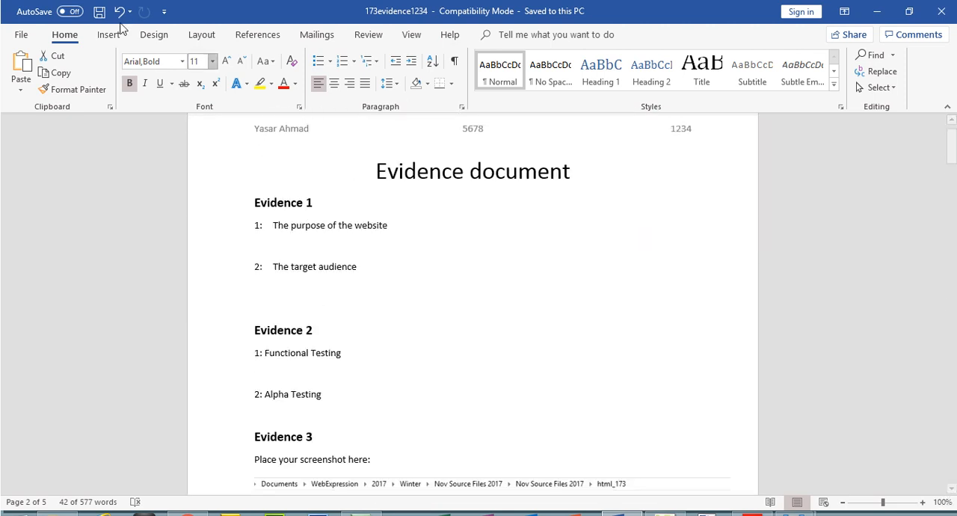
{"action": "left_click", "coordinate": [187, 513]}
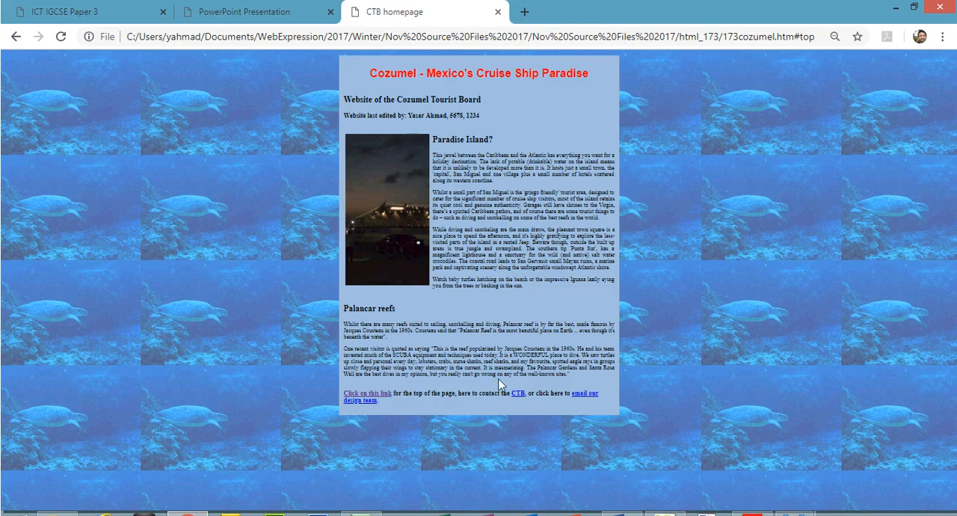